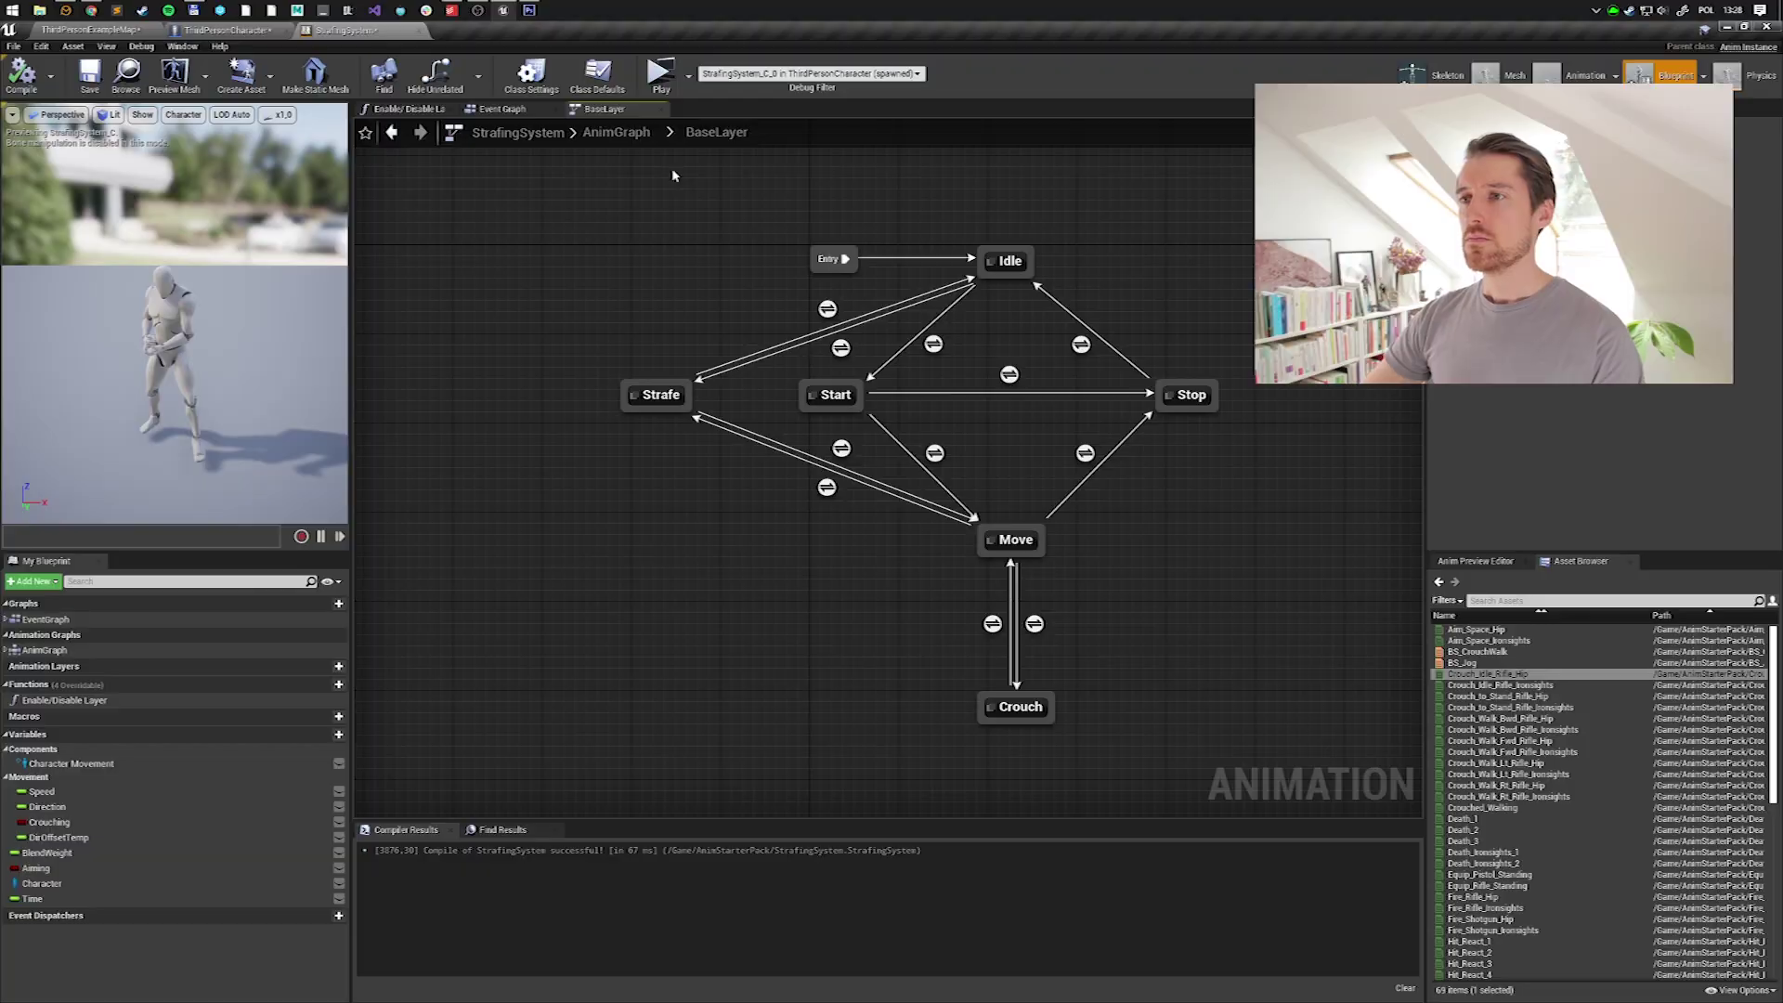
Launch a standalone preview and run the character forward past the stairs toward the far wall.
click(660, 72)
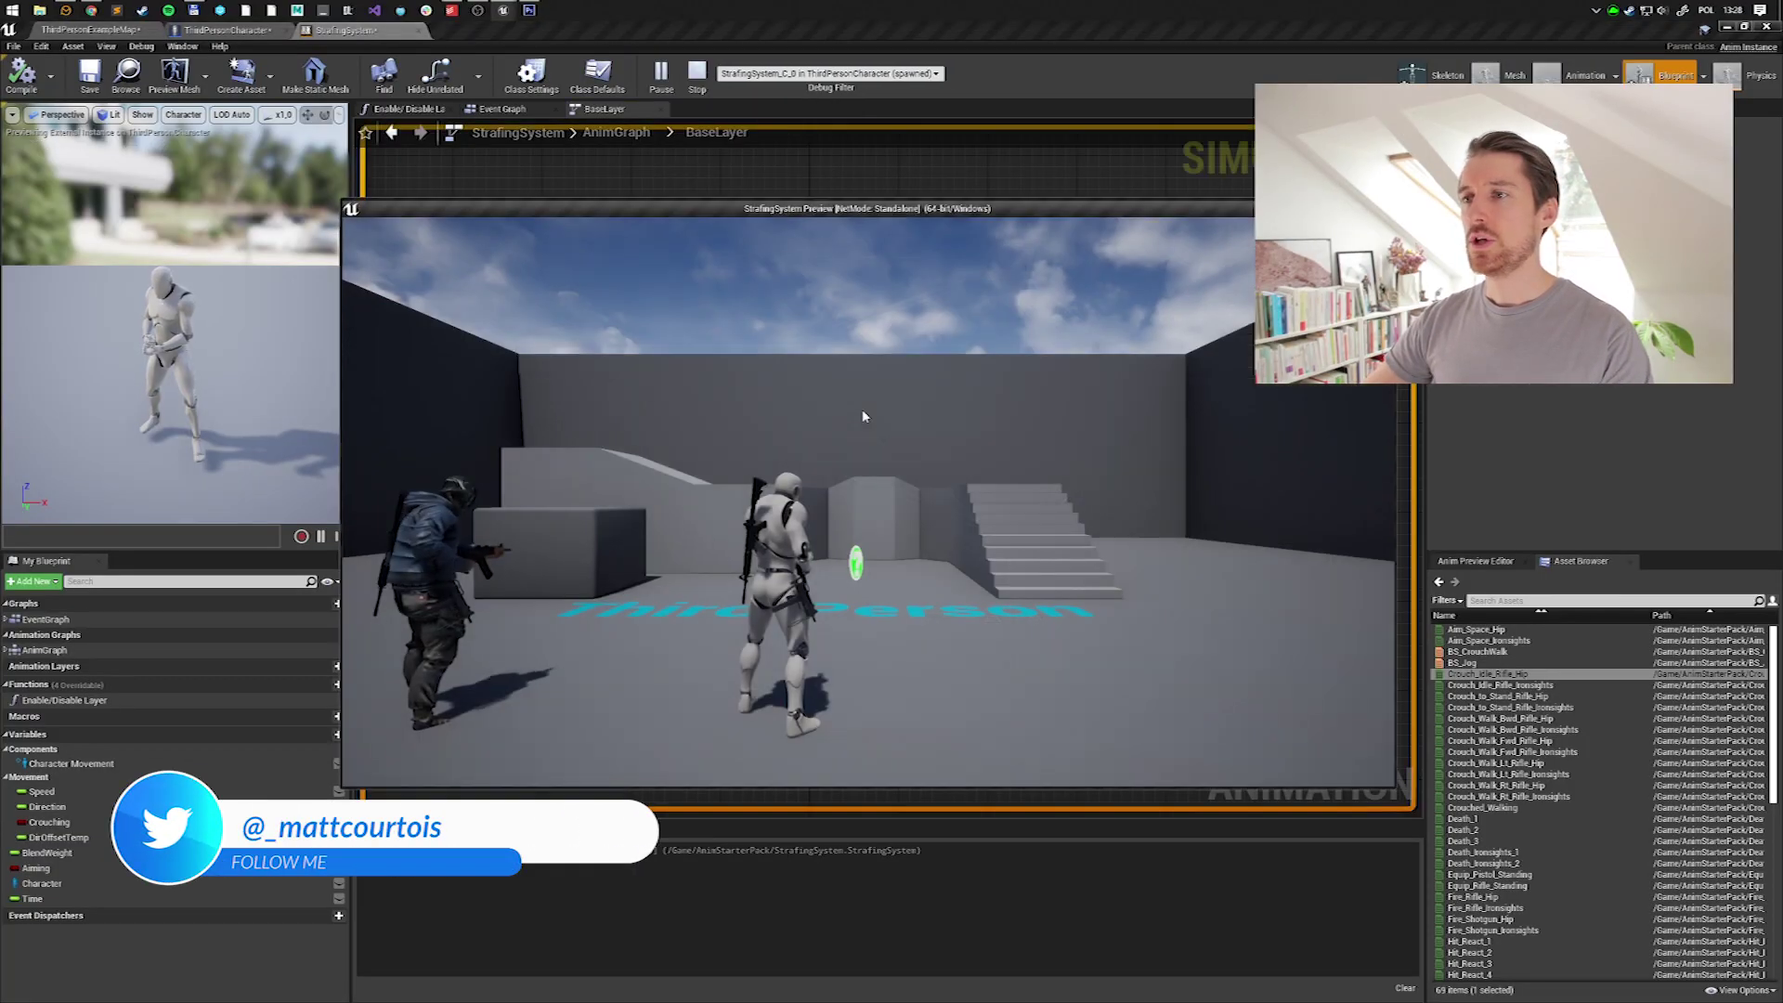
click(827, 538)
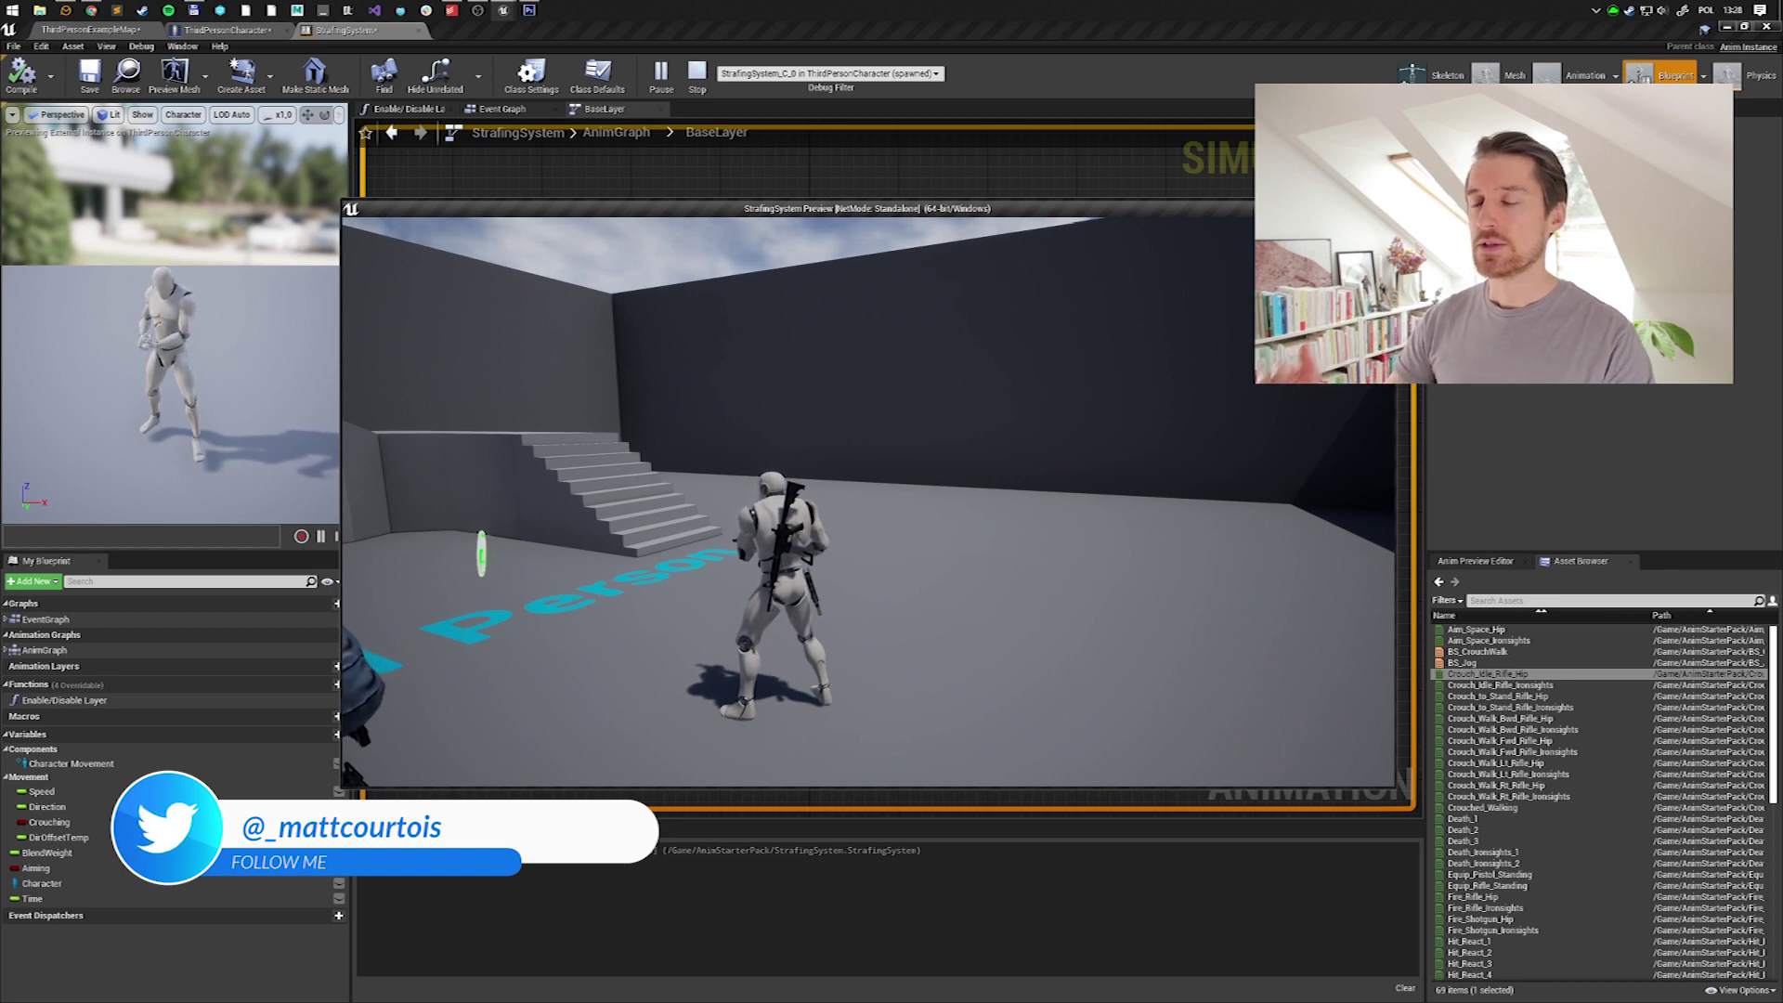
key(w)
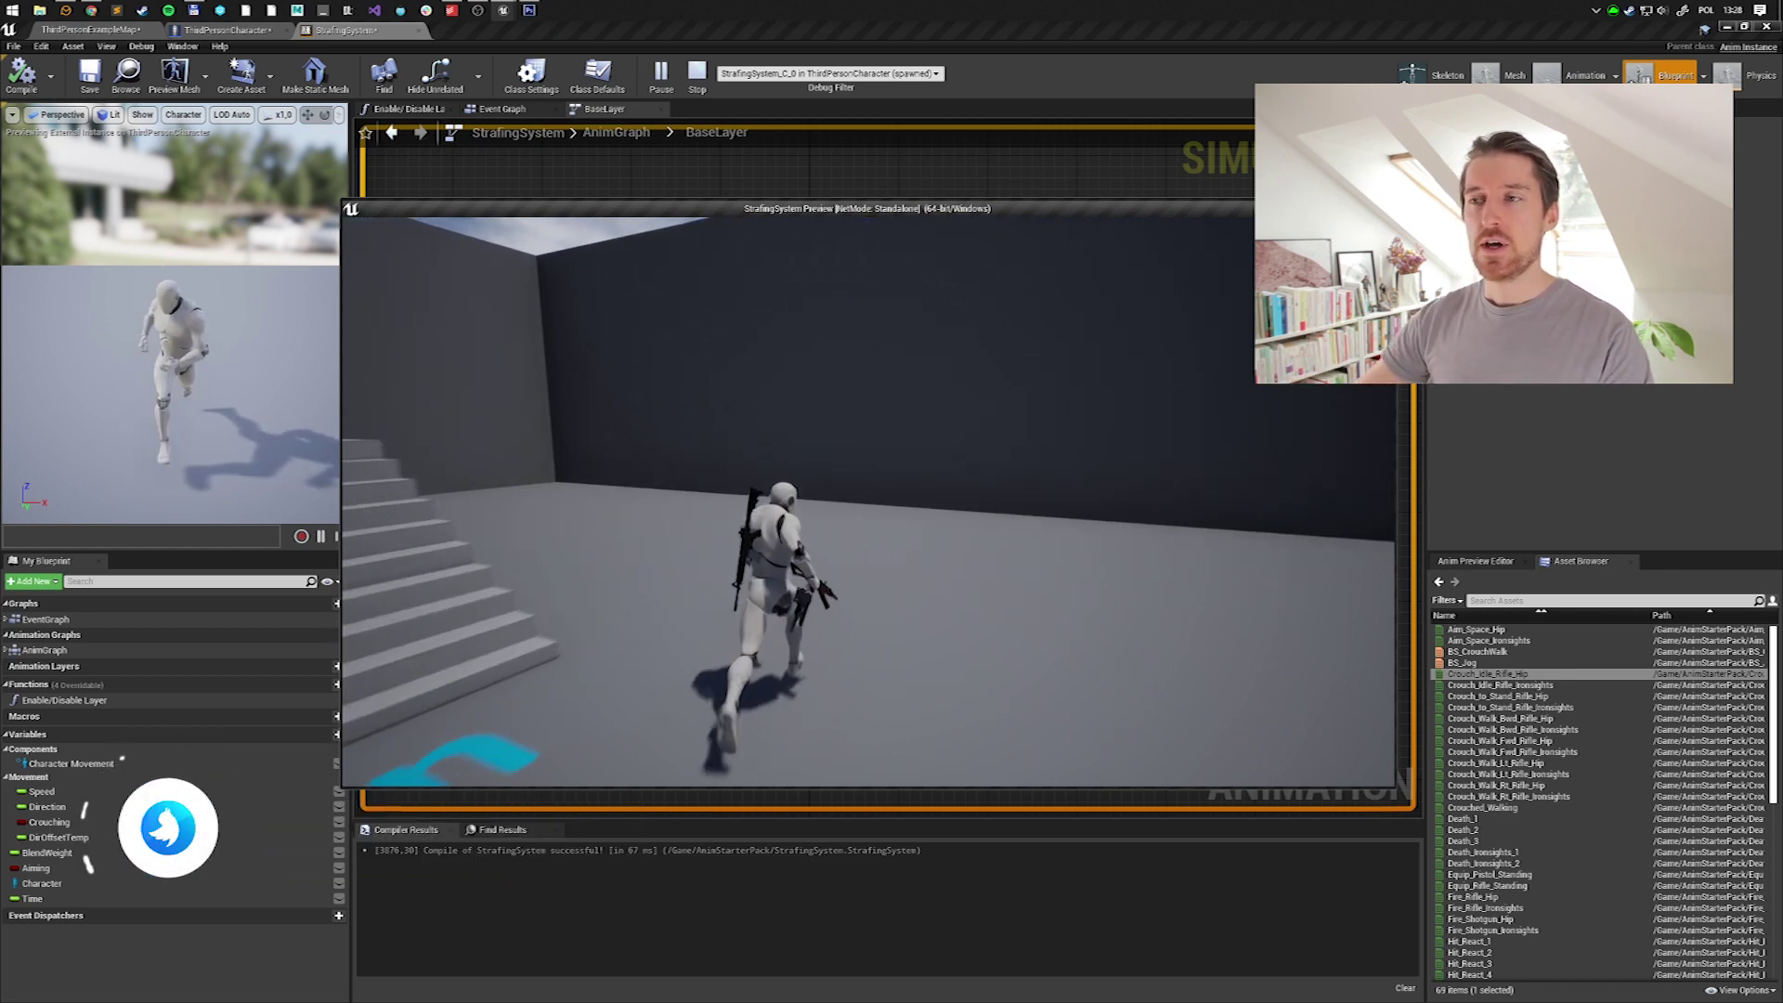
key(w)
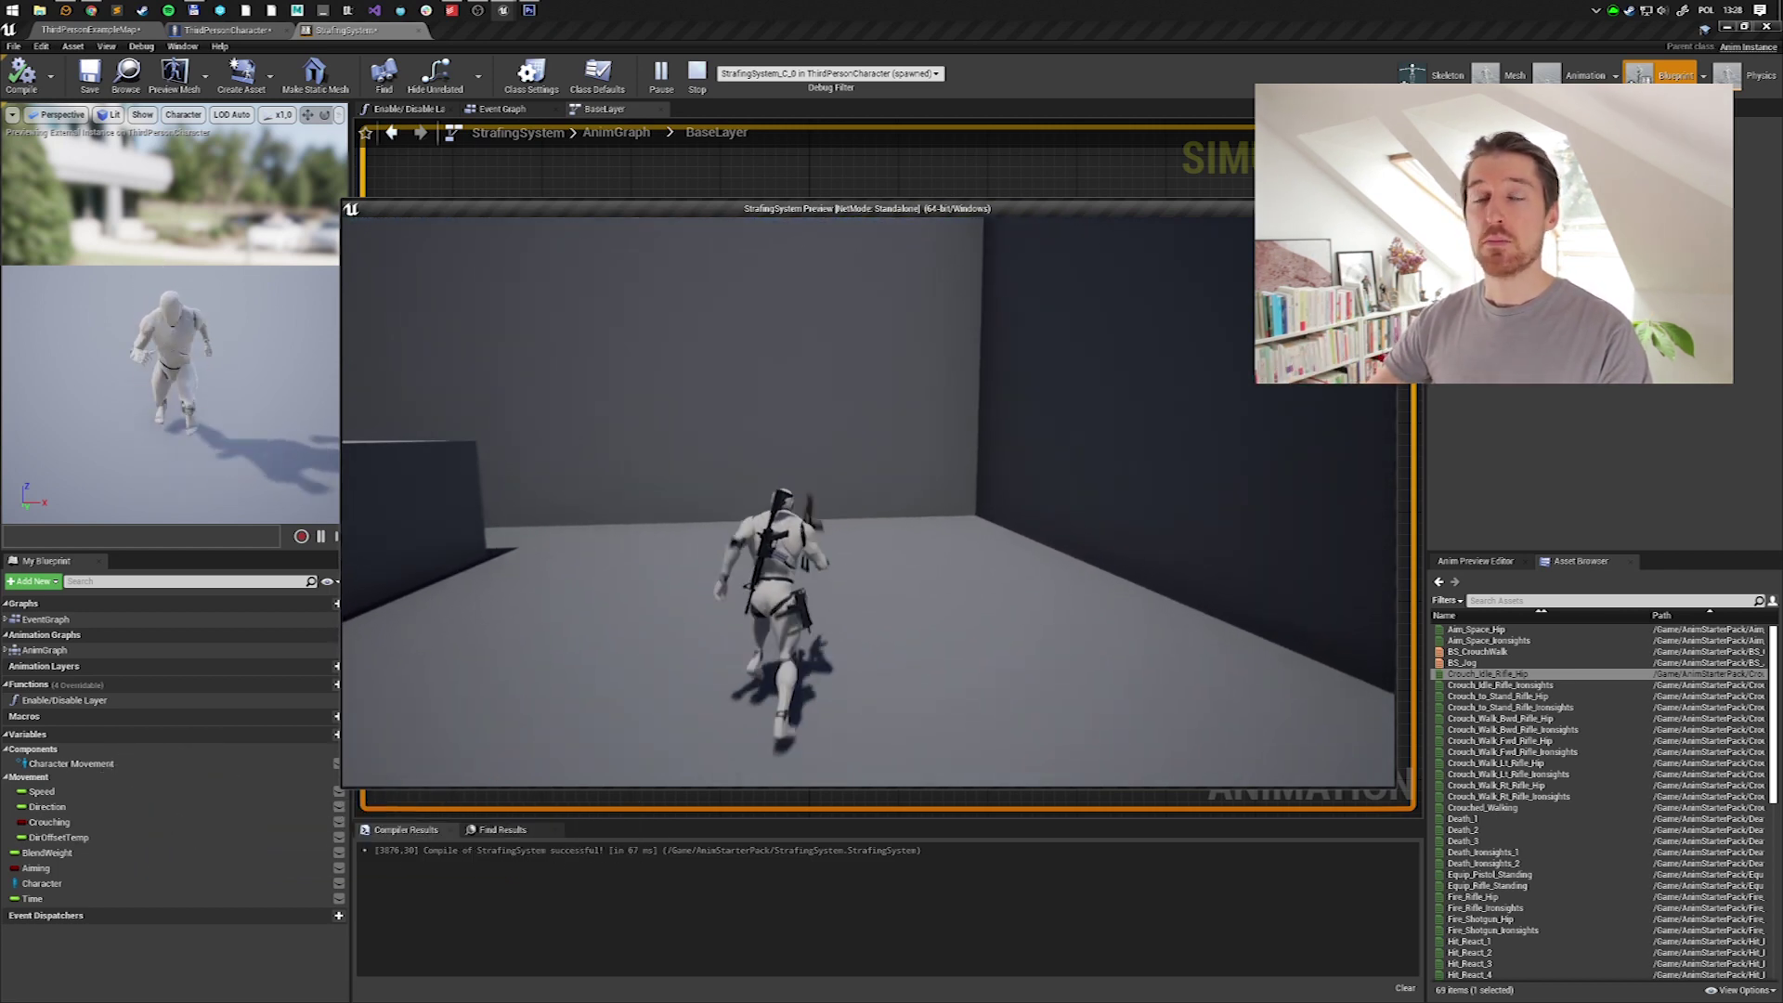
key(w)
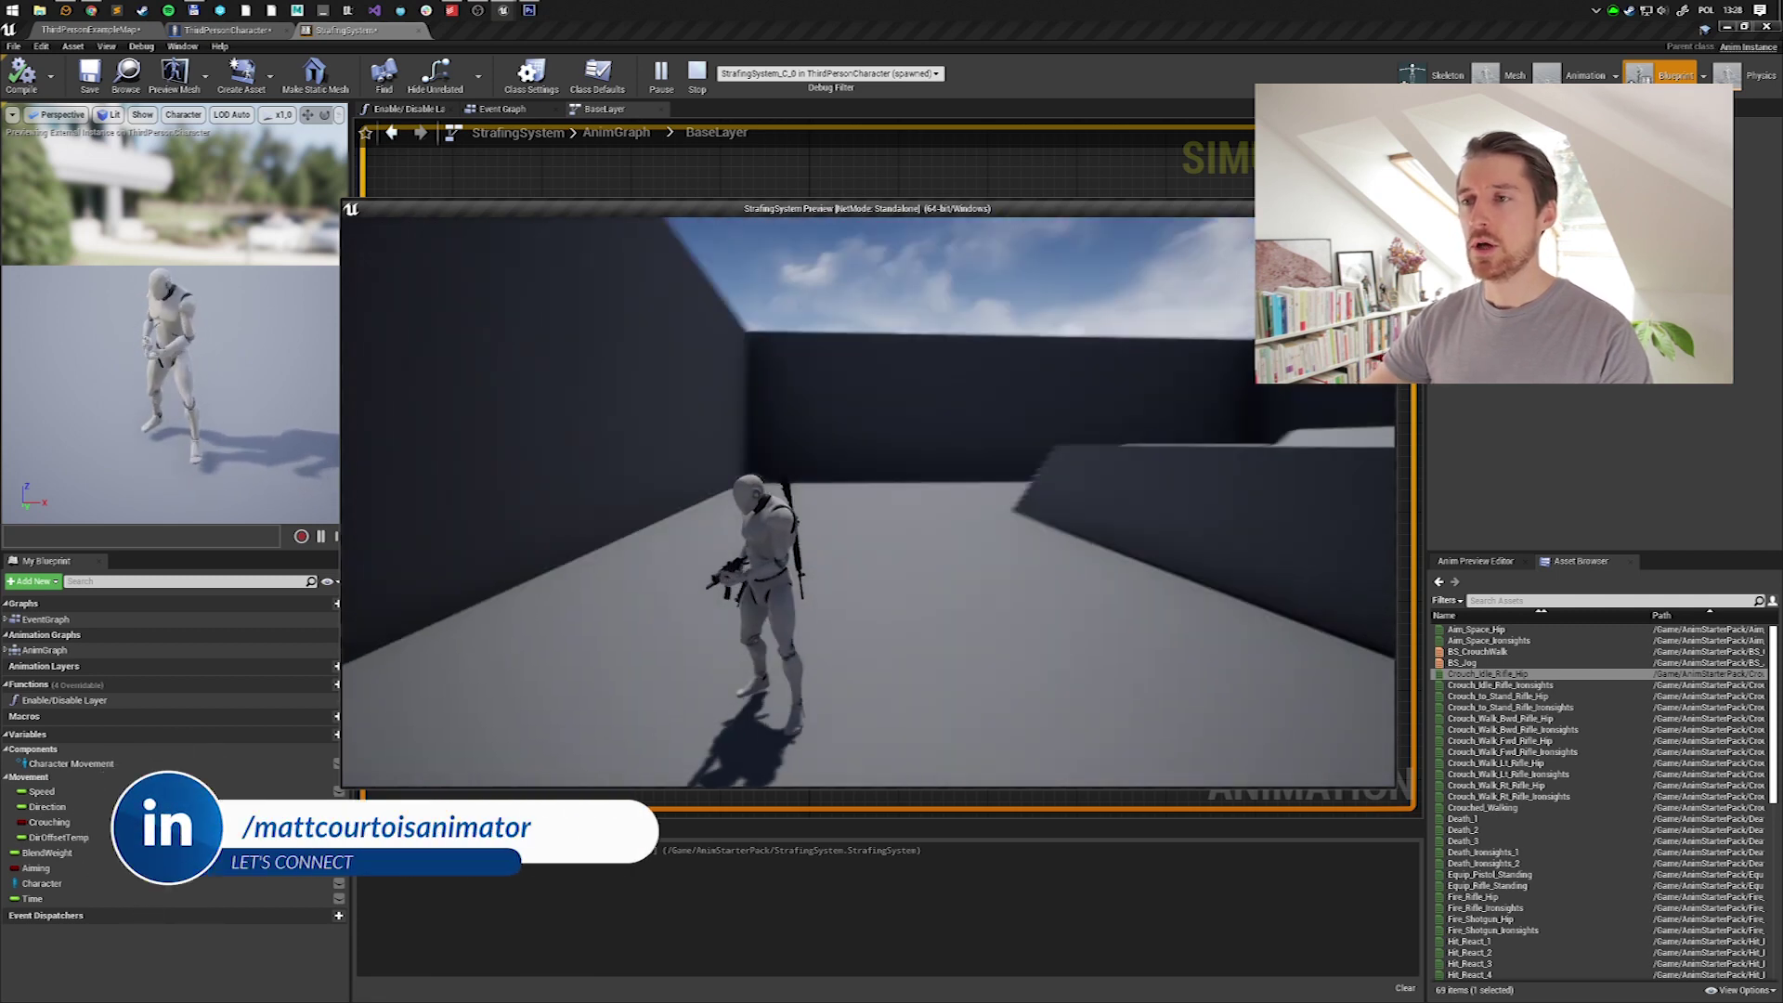
key(w)
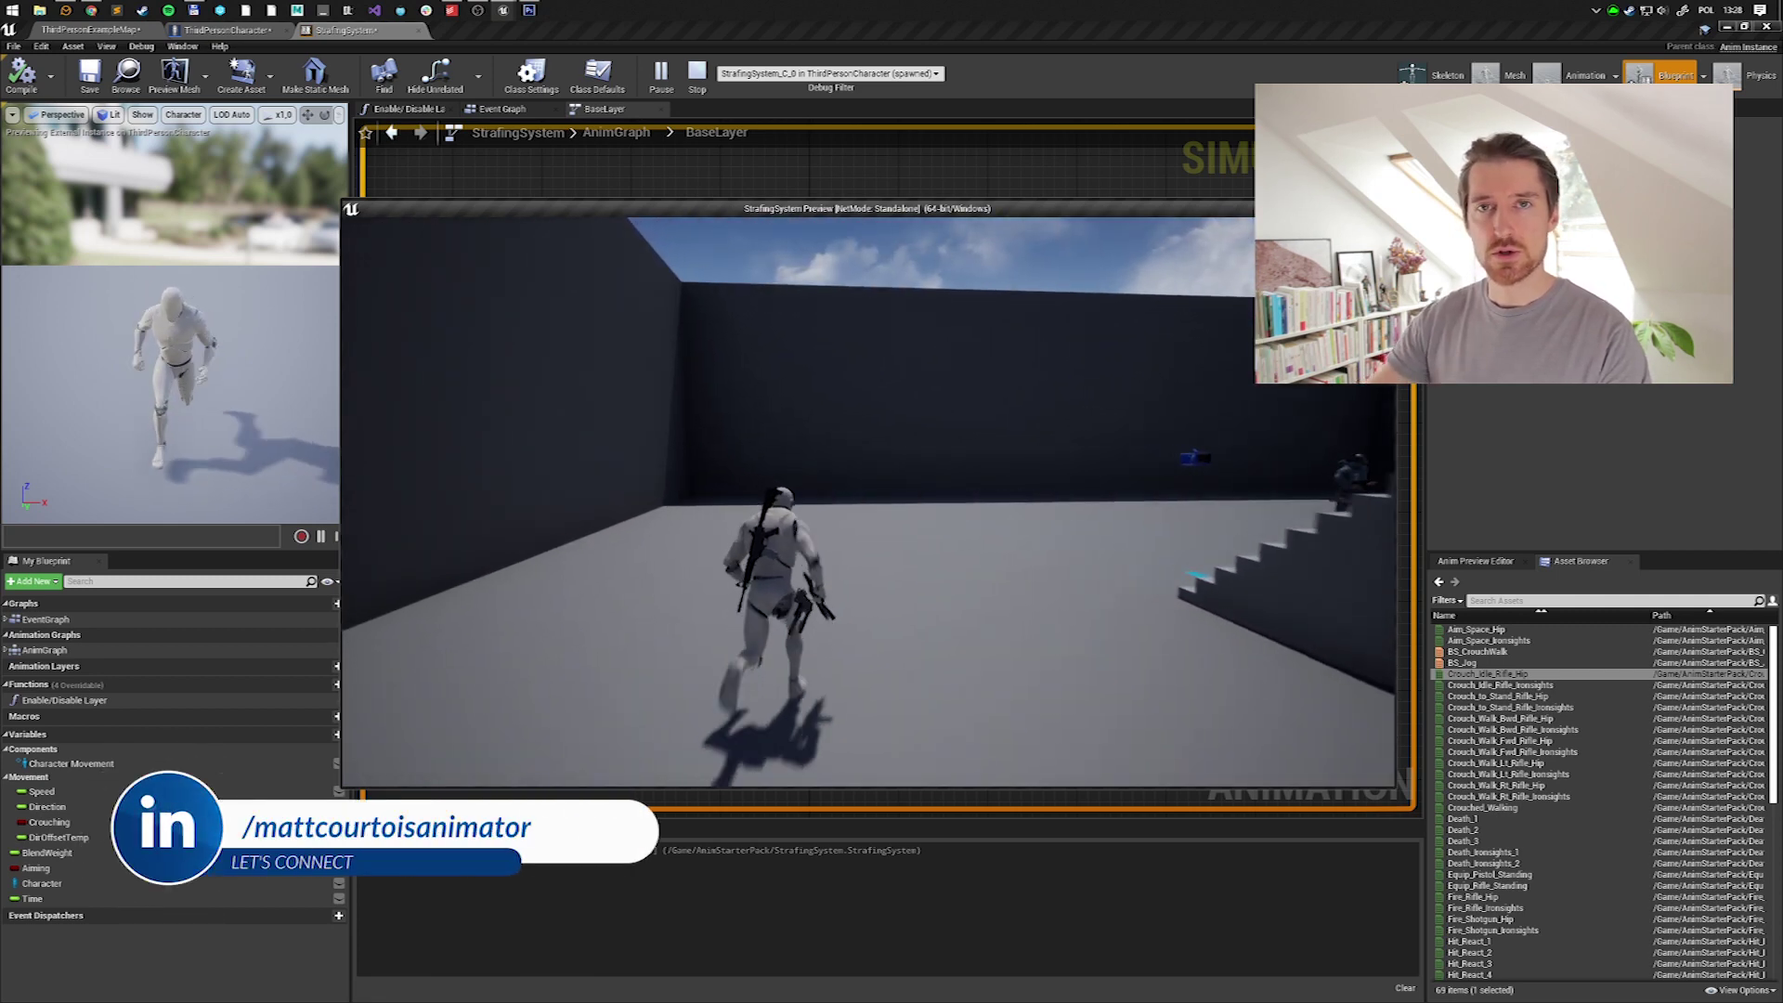
key(w)
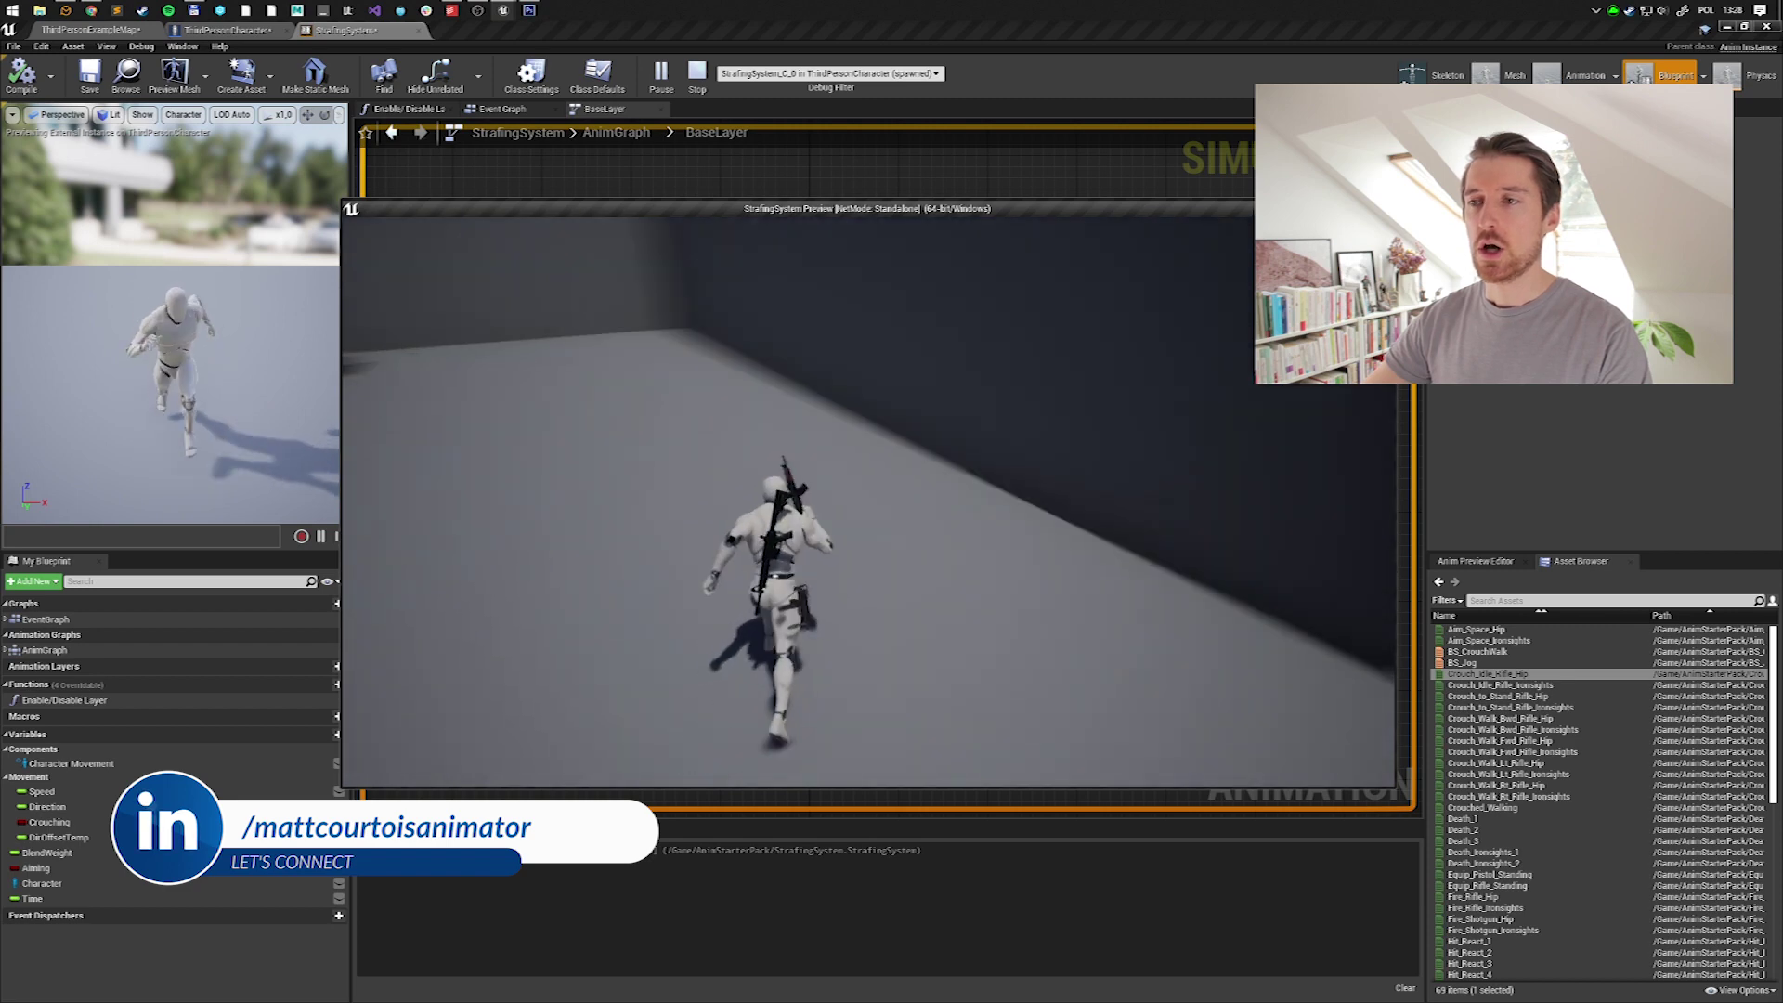
key(w)
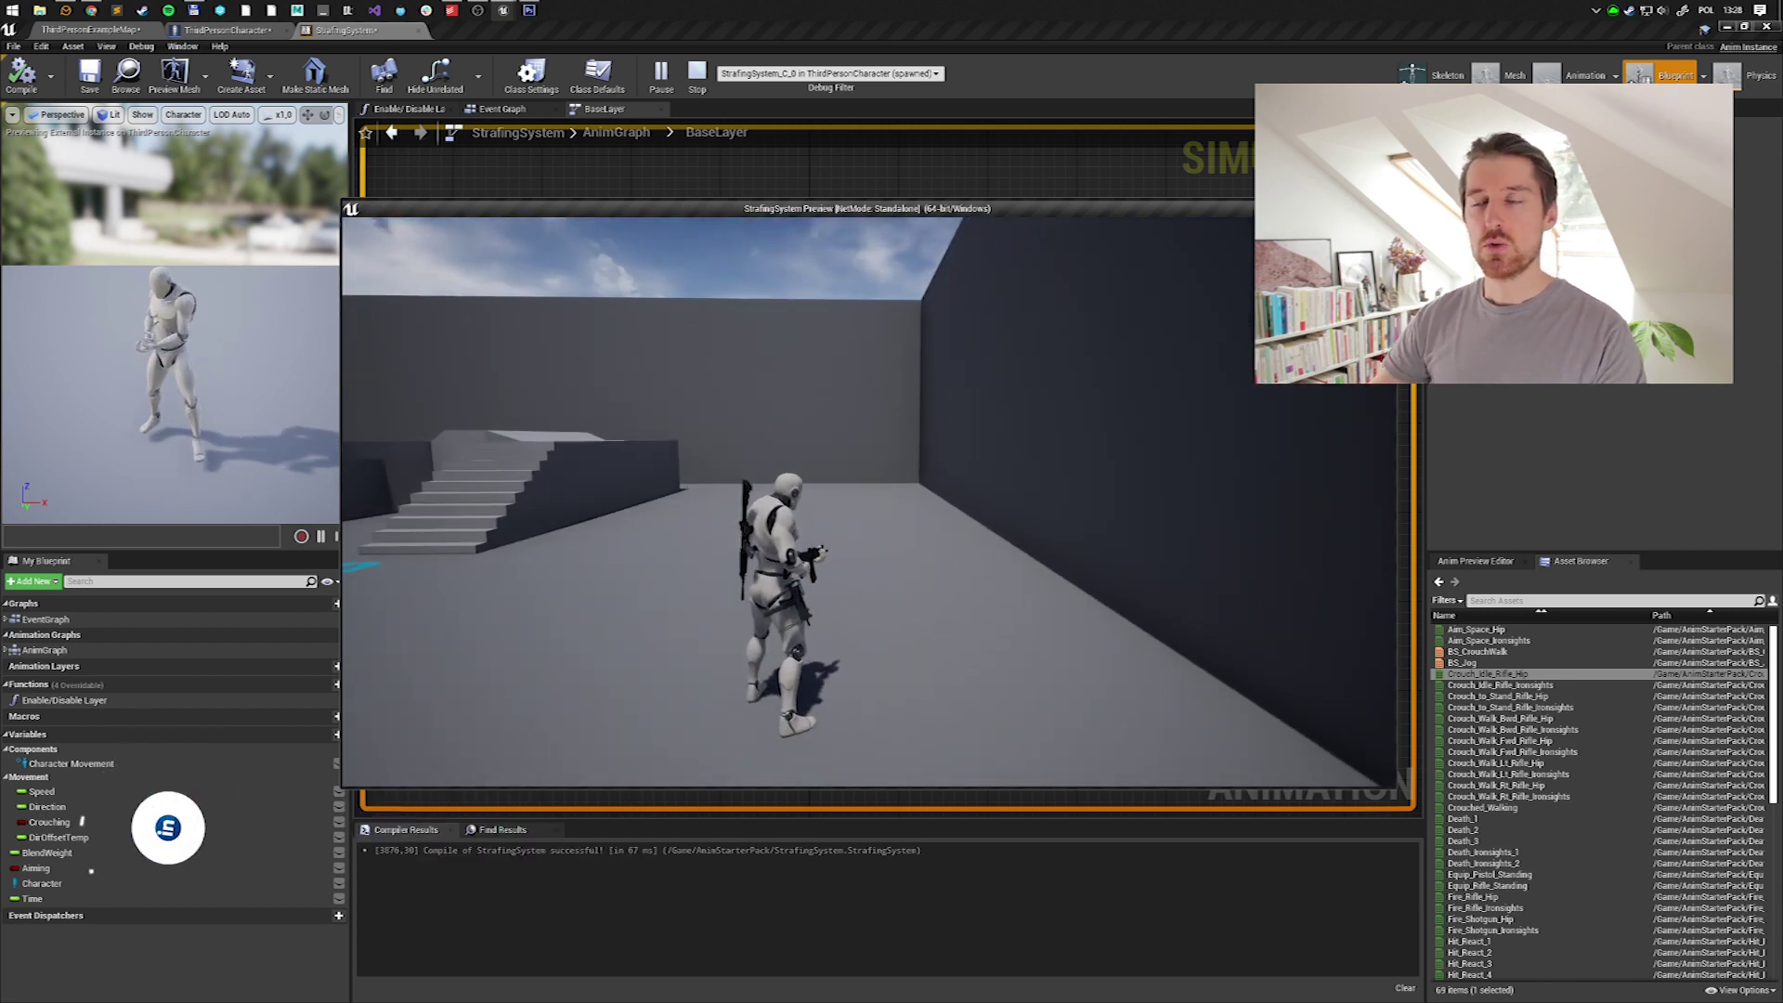
Keep running the character between idles toward the corner, the open arena and the back wall.
key(w)
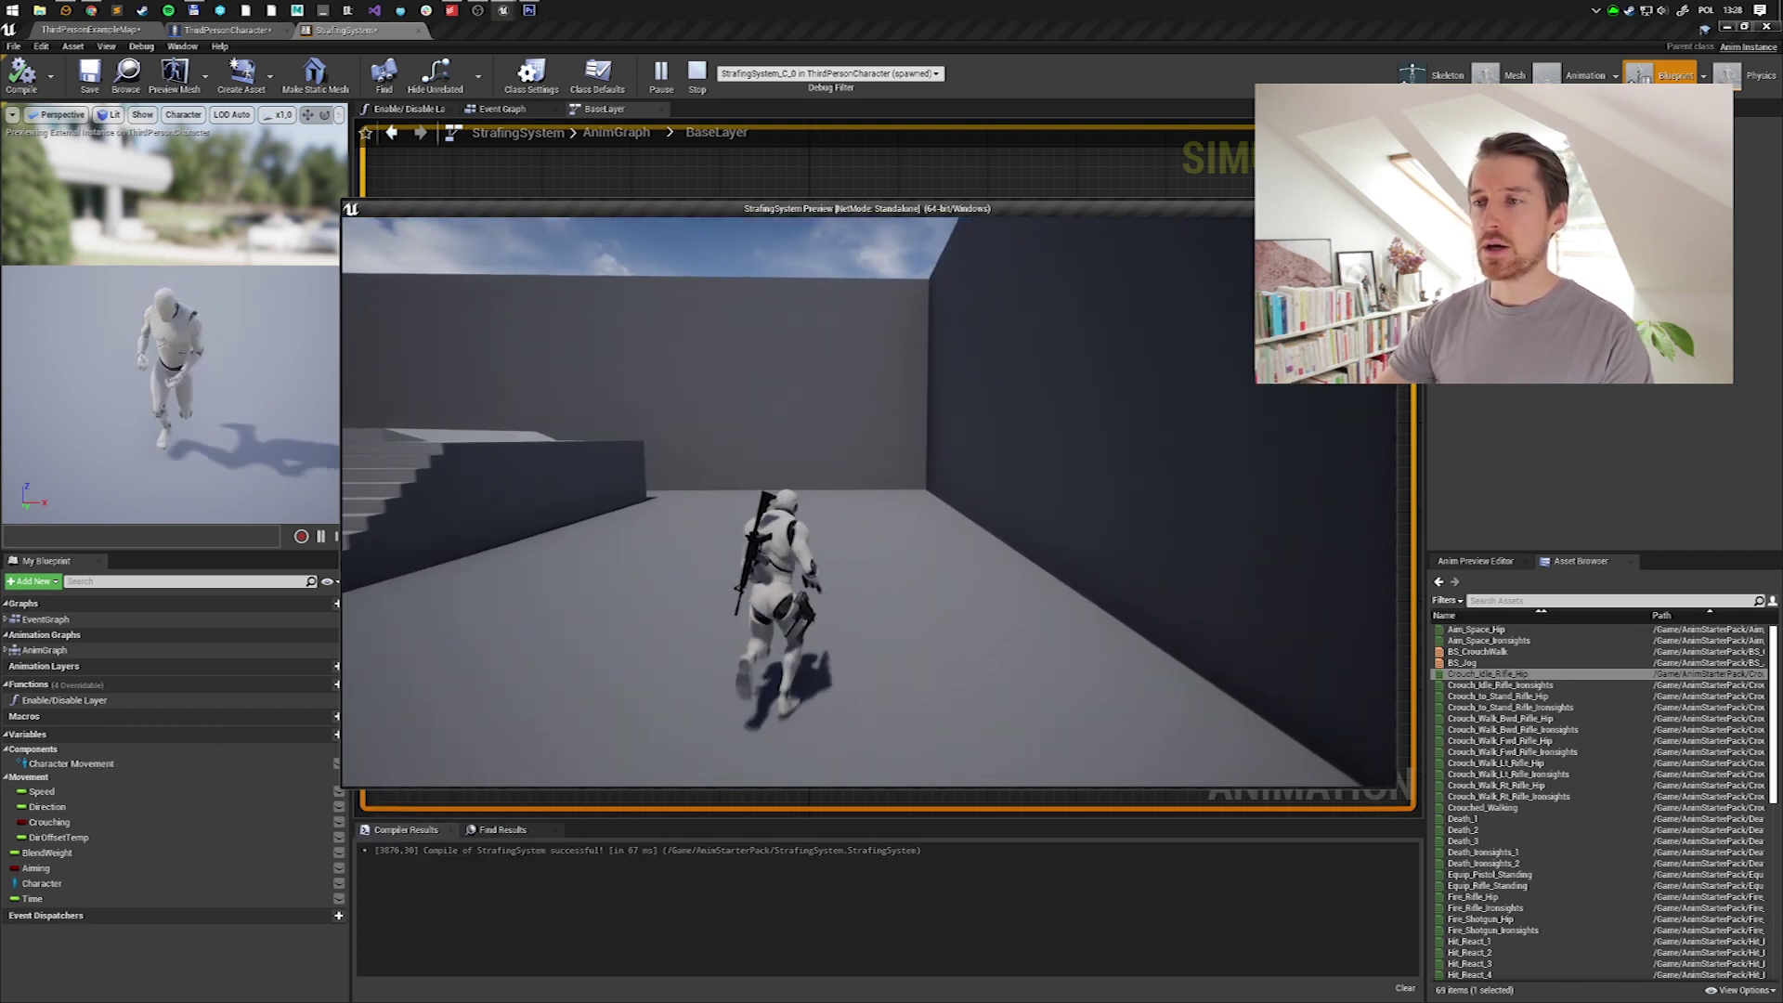
key(w)
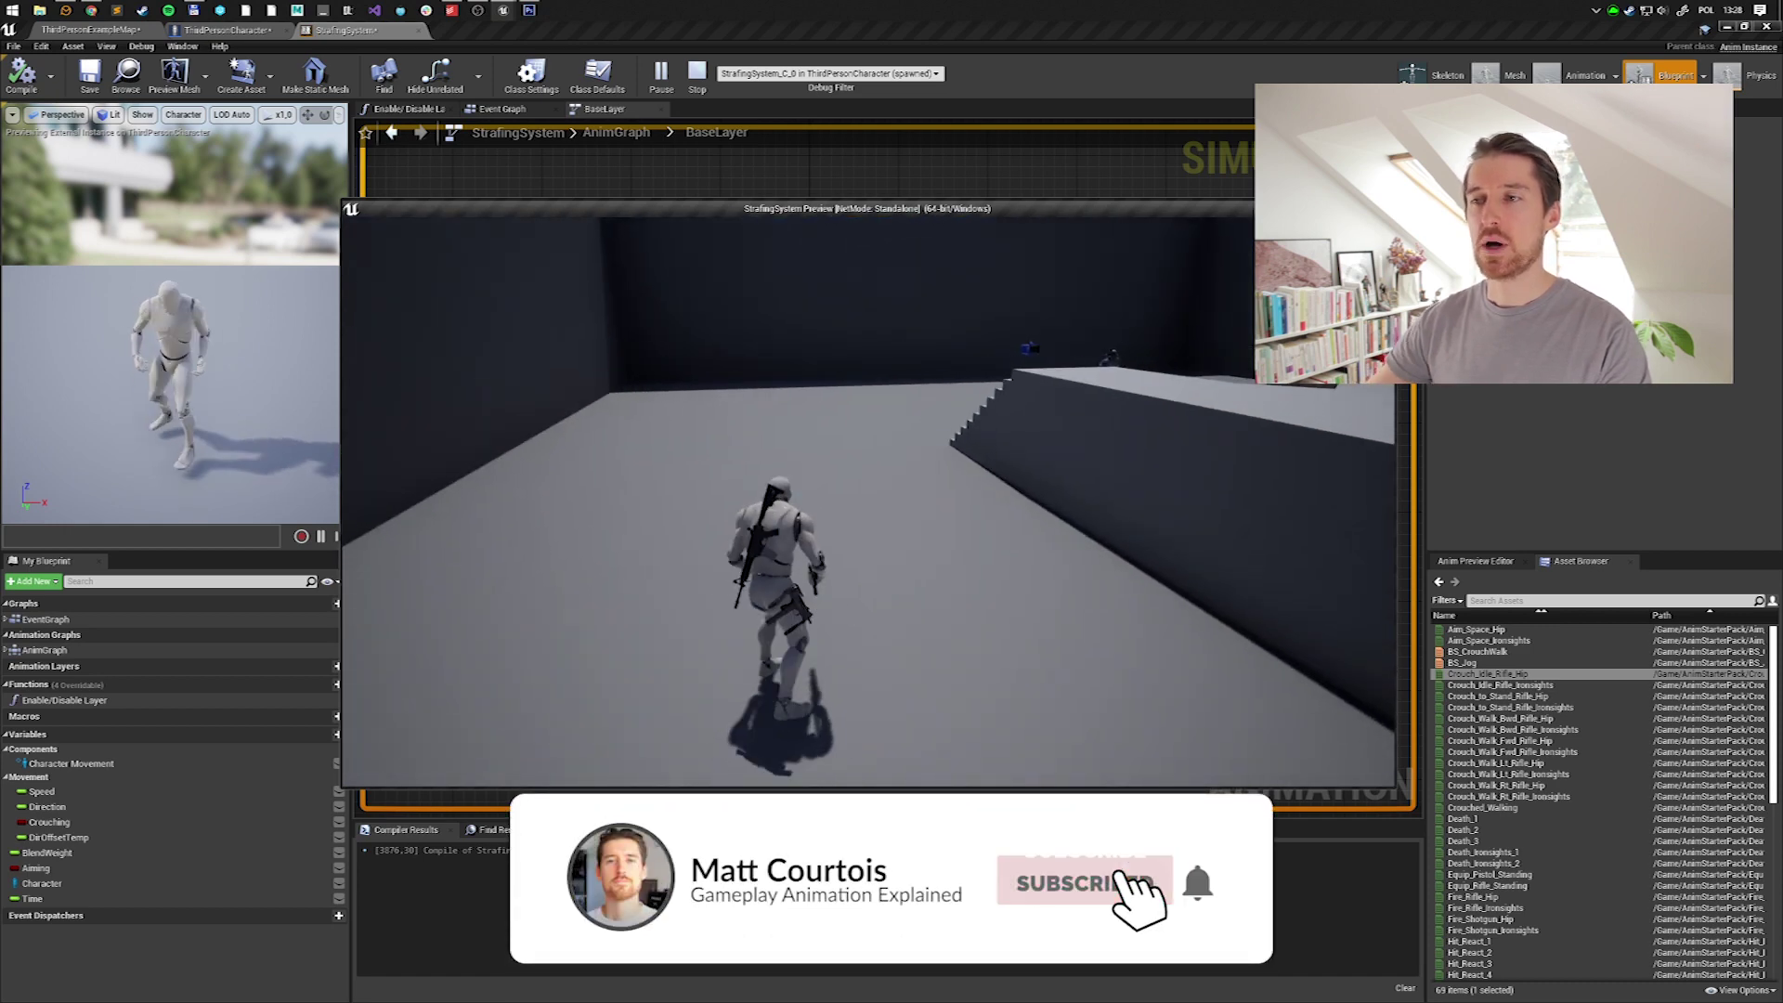
key(w)
key(w)
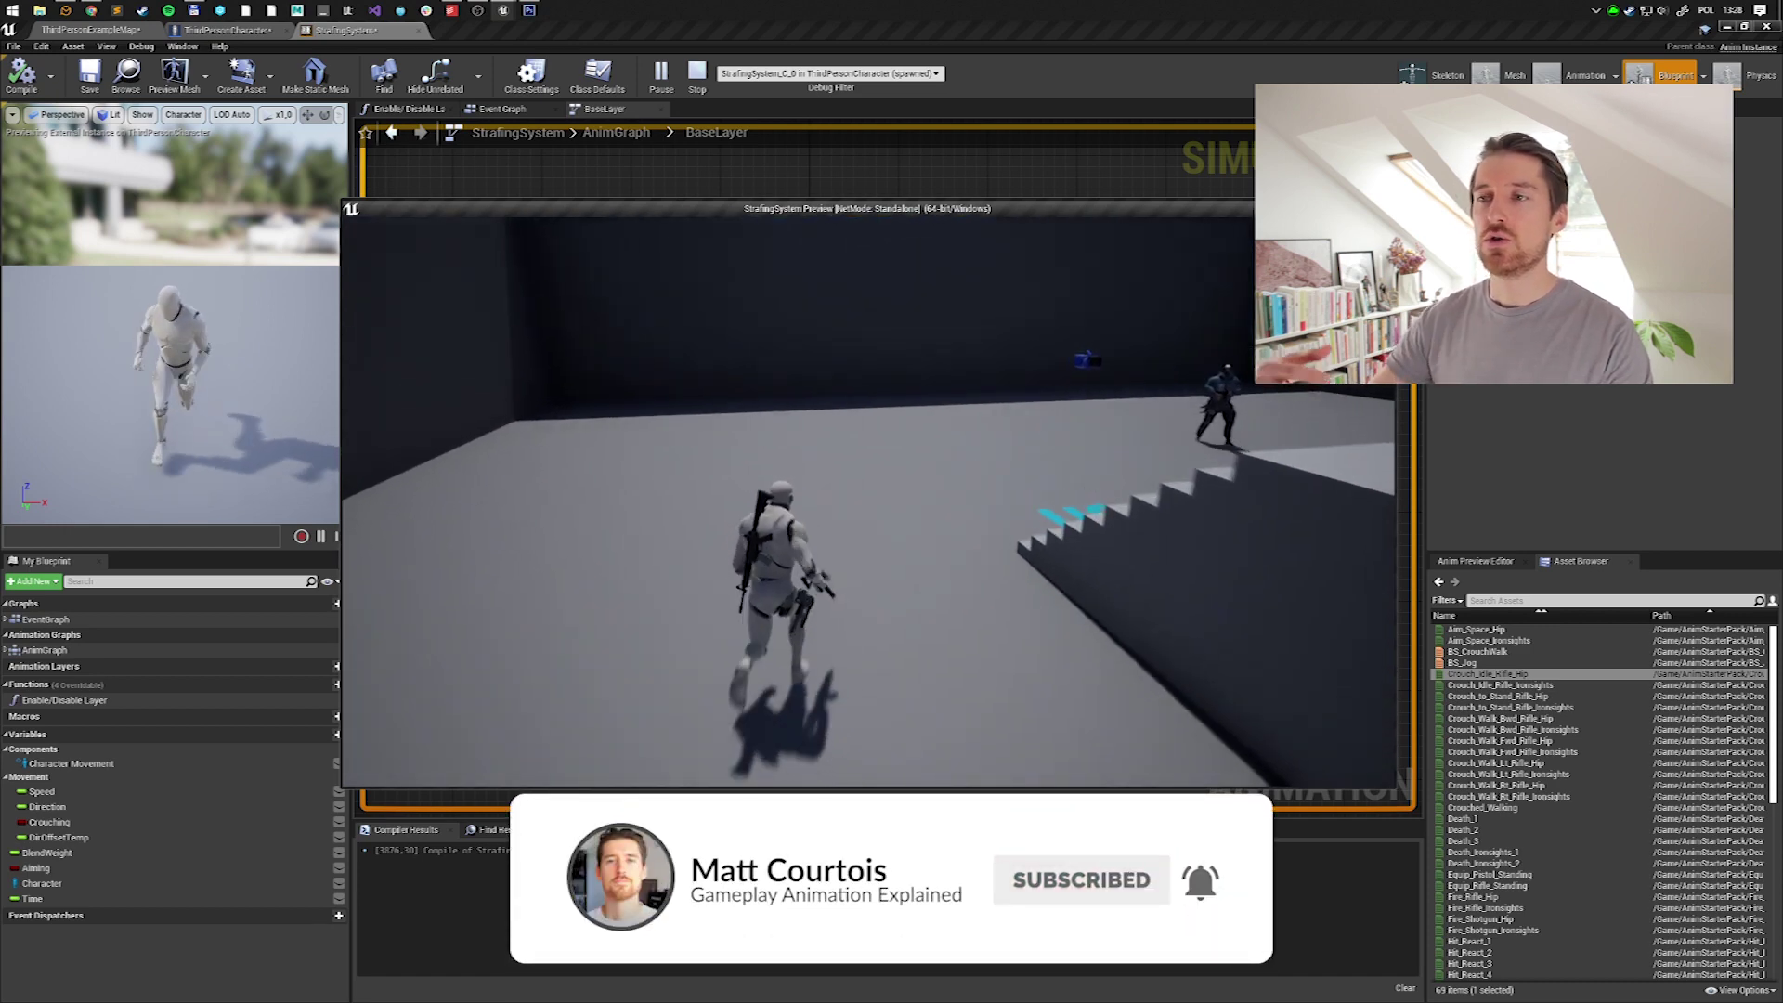
key(w)
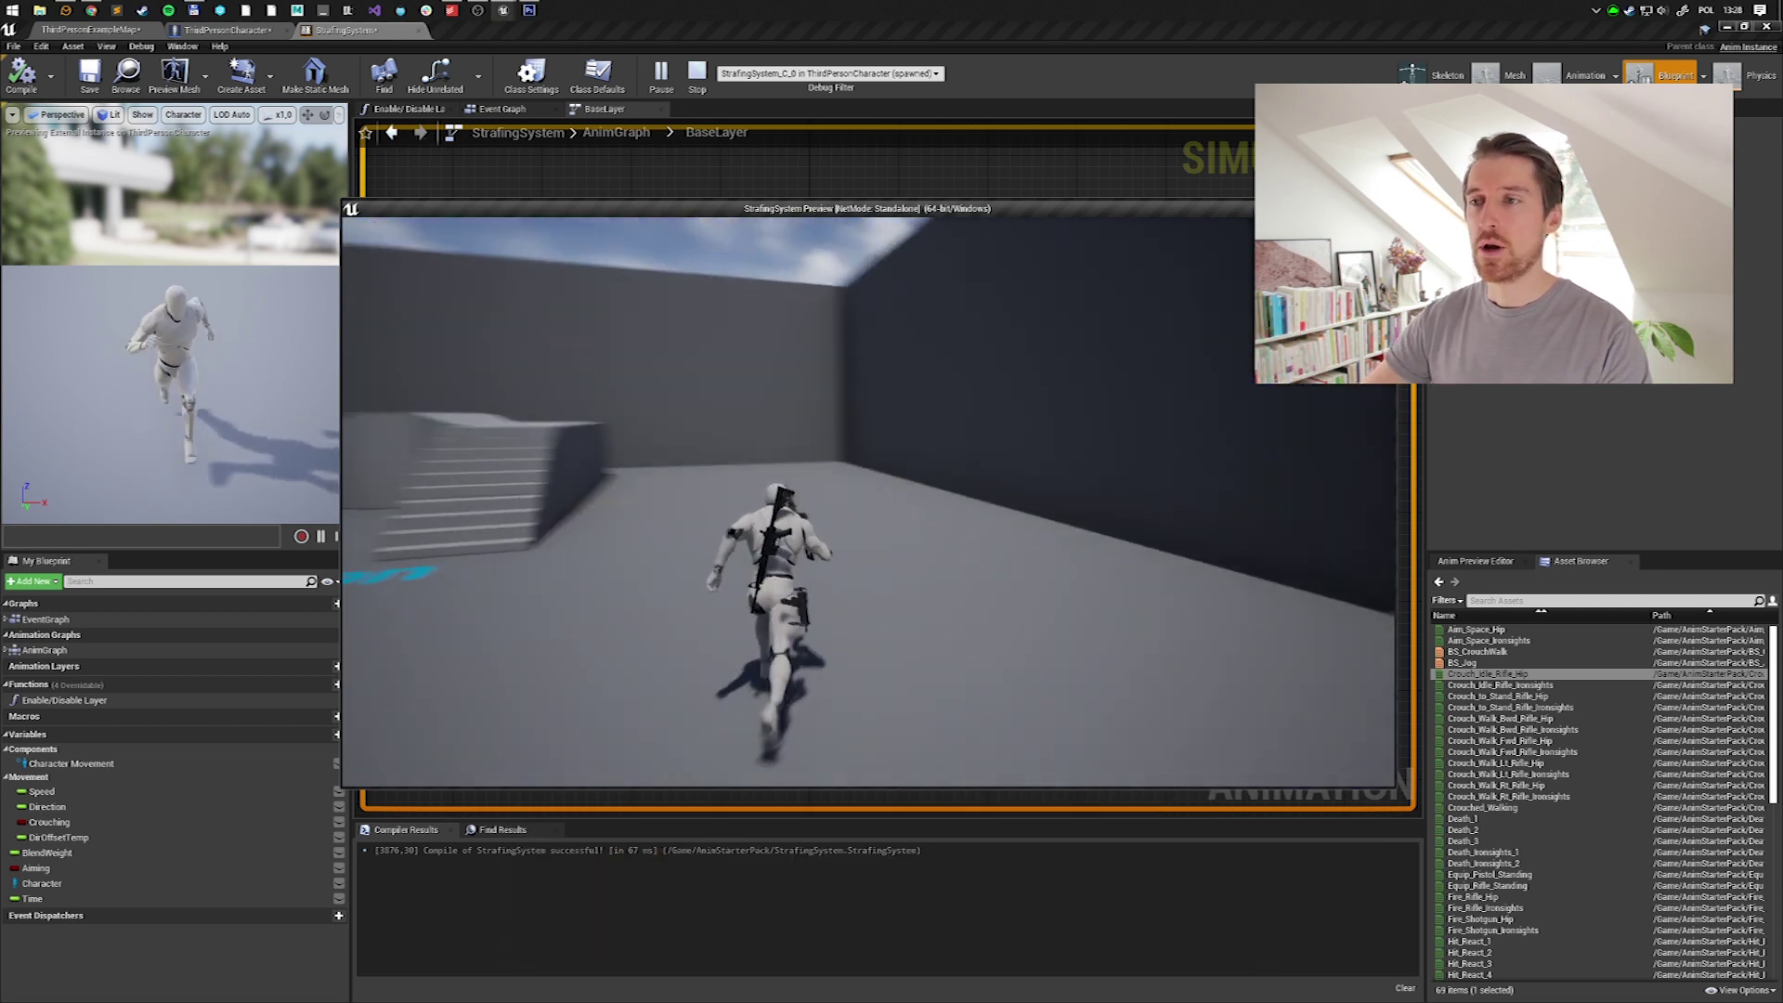
key(w)
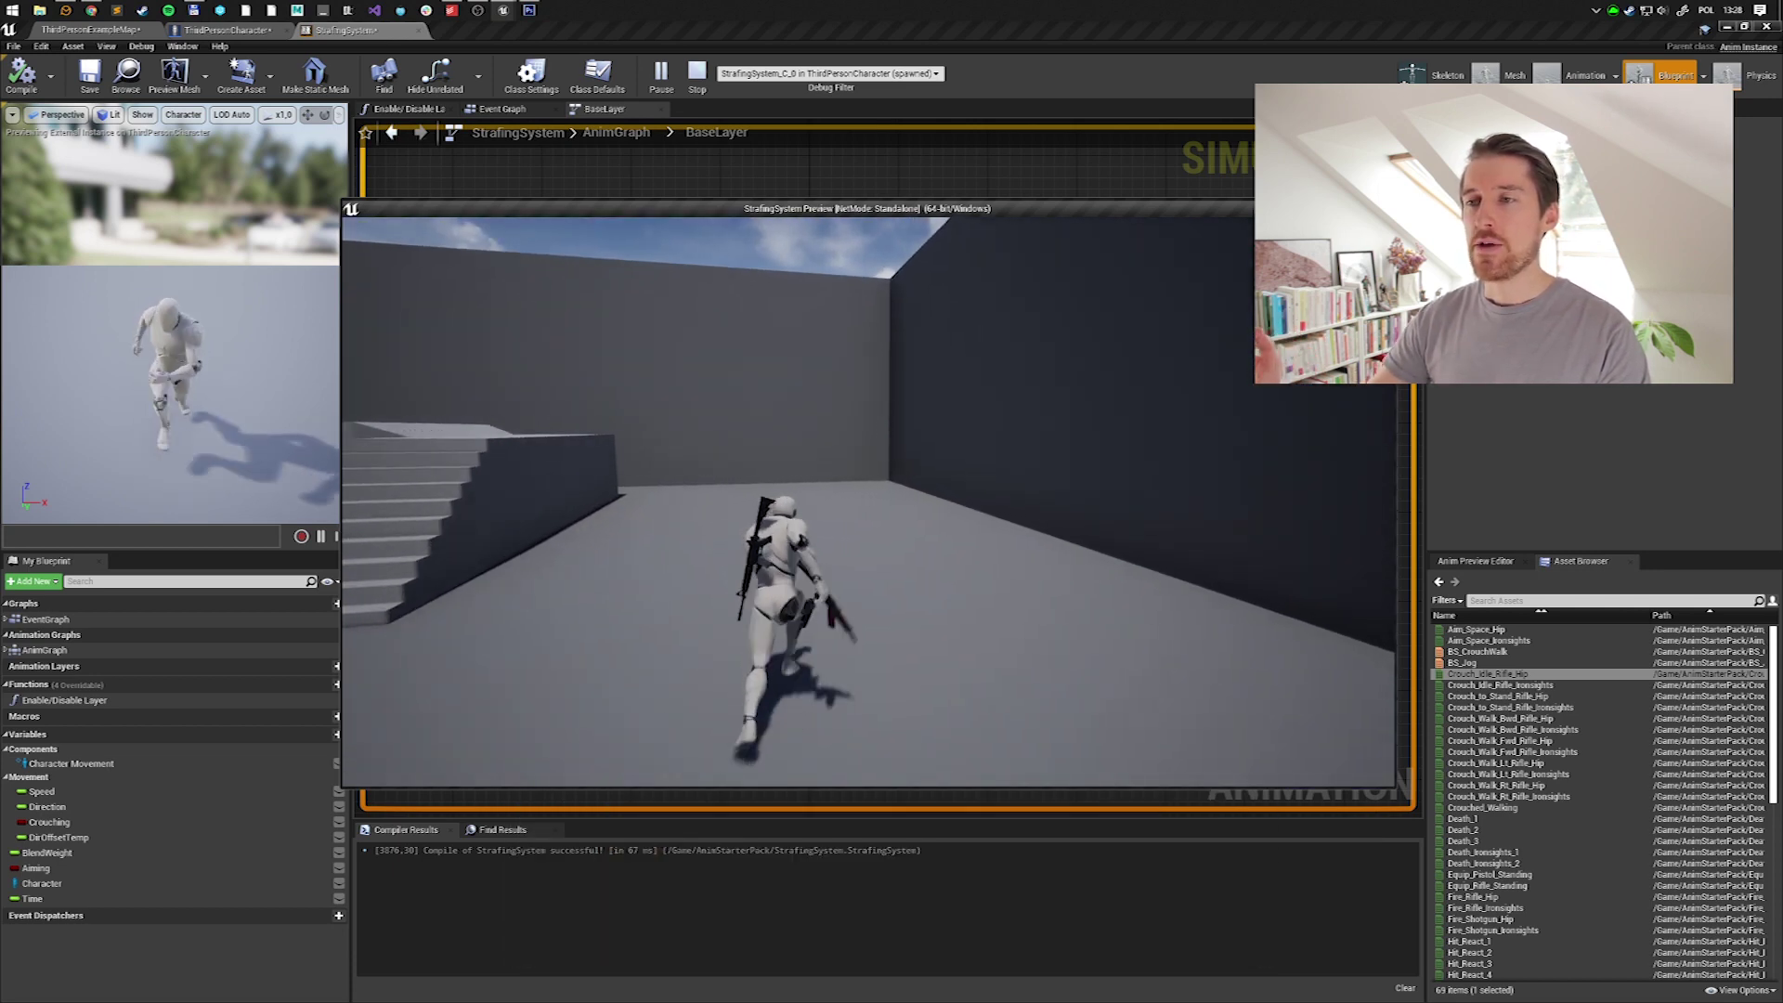
key(w)
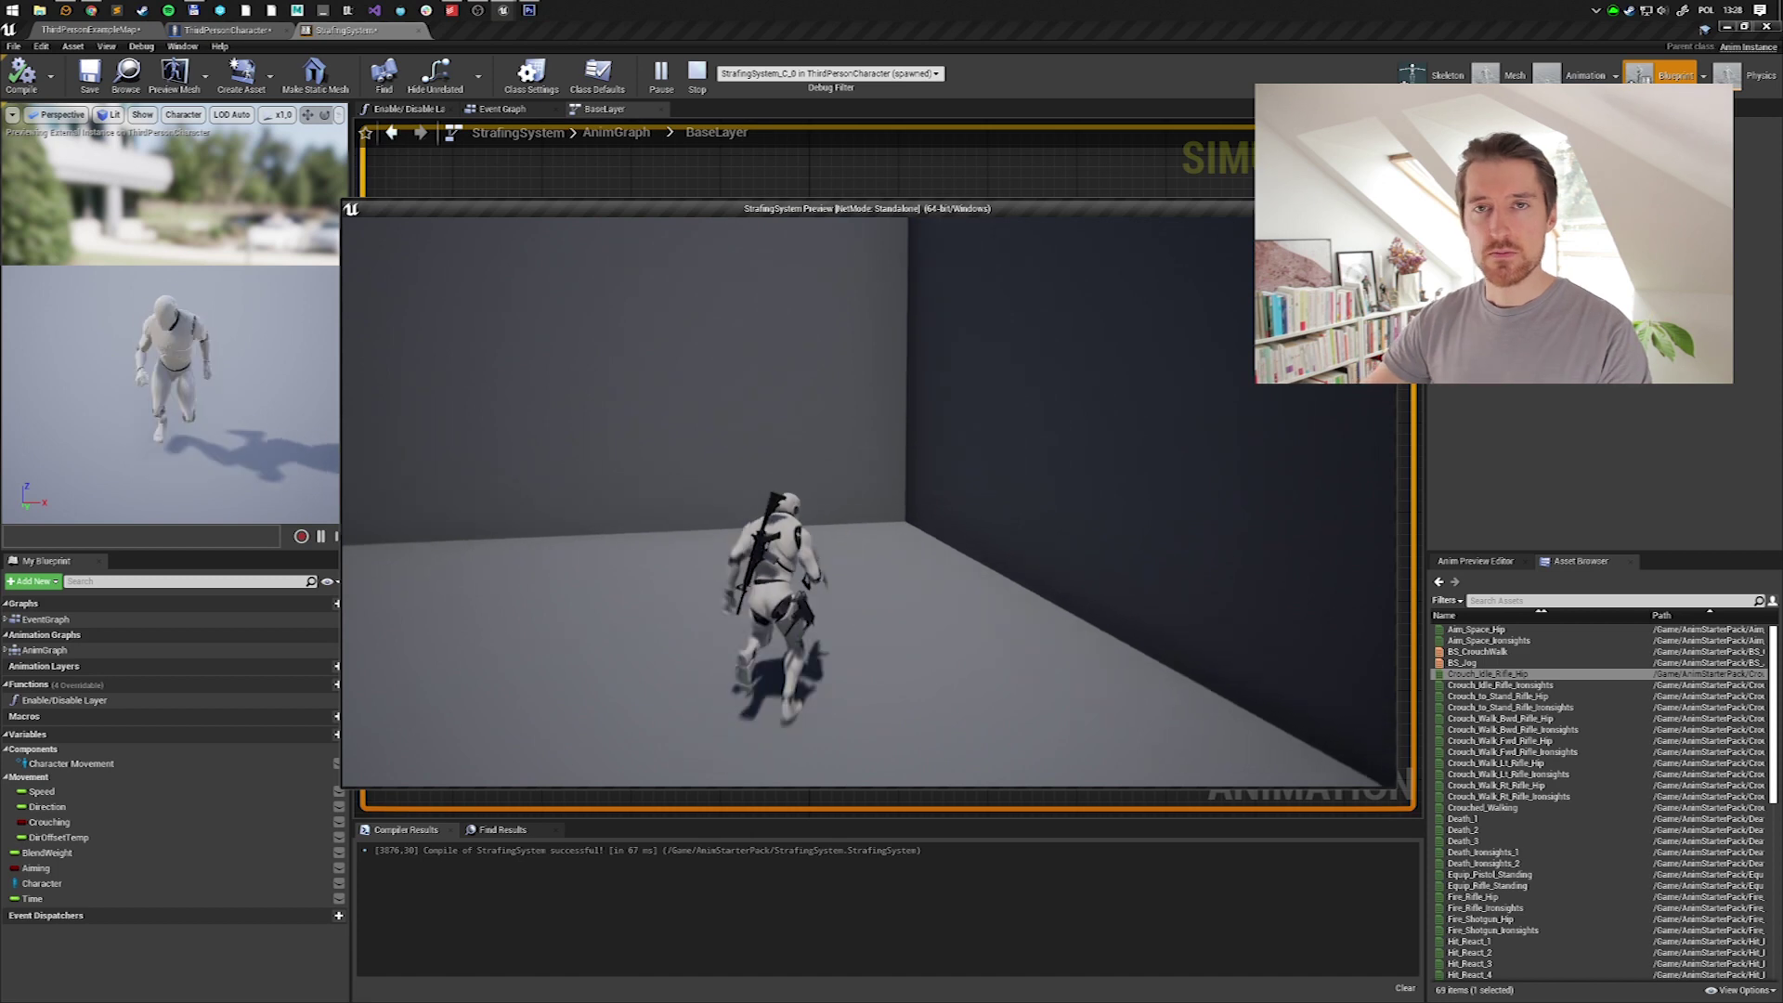
key(w)
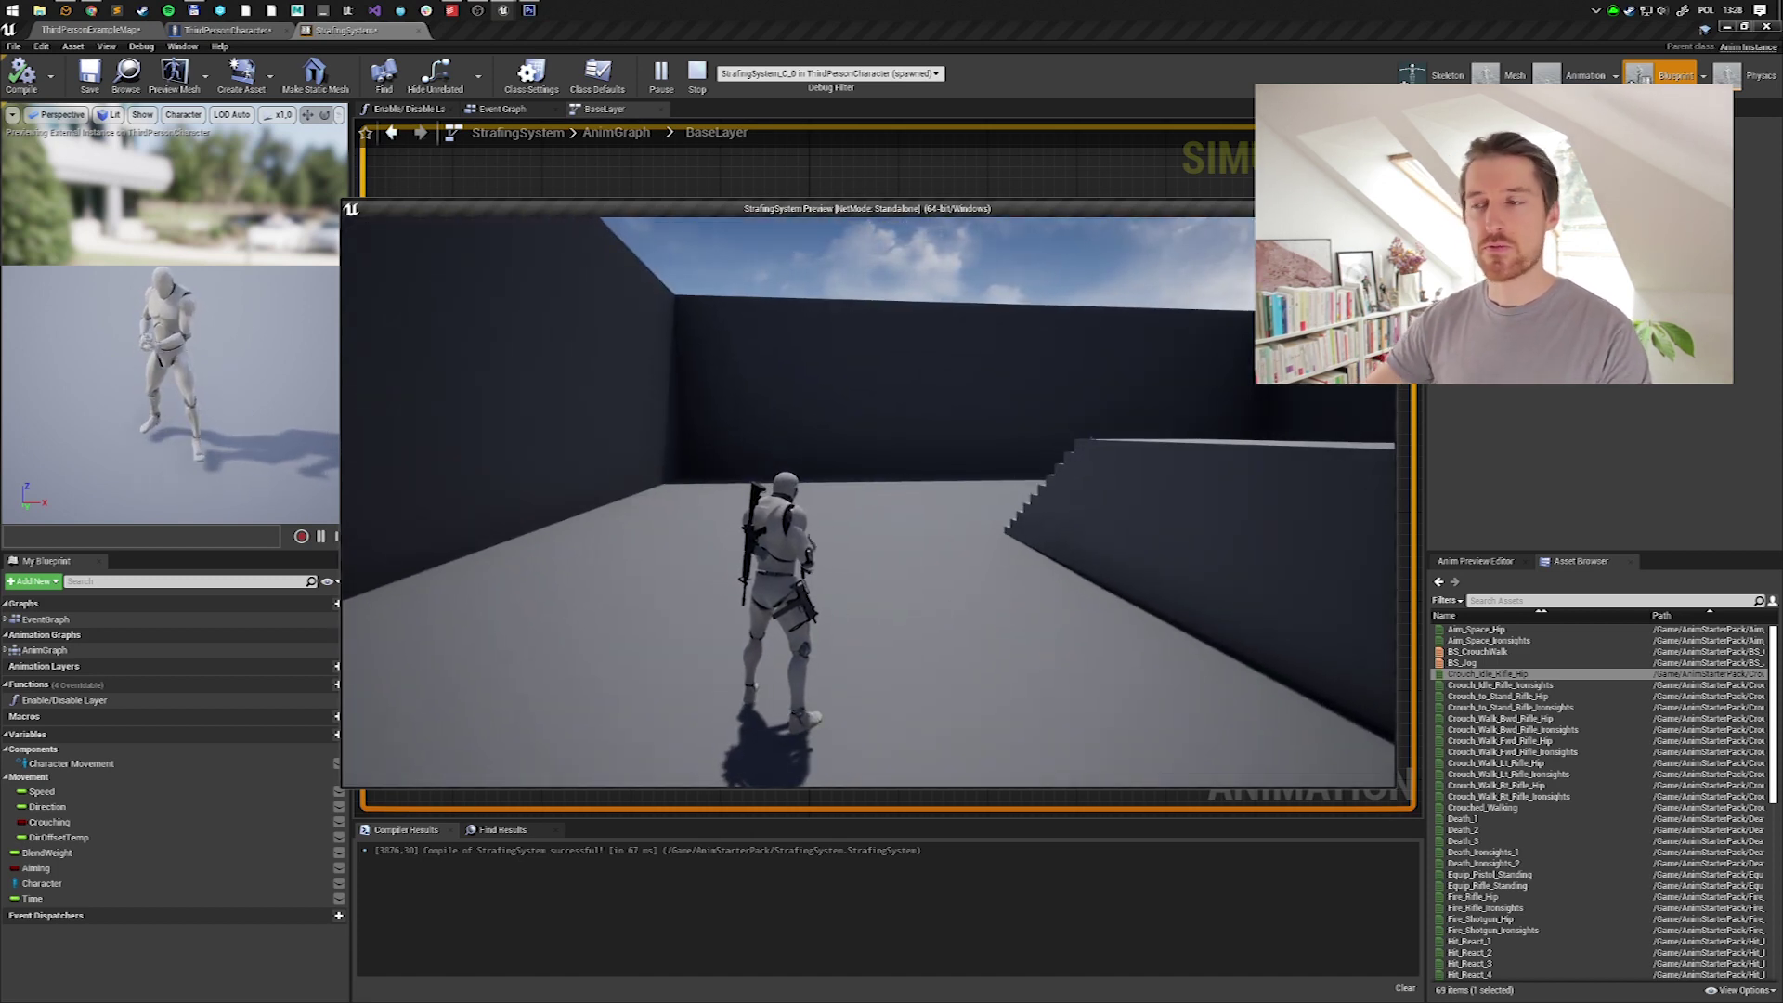
key(w)
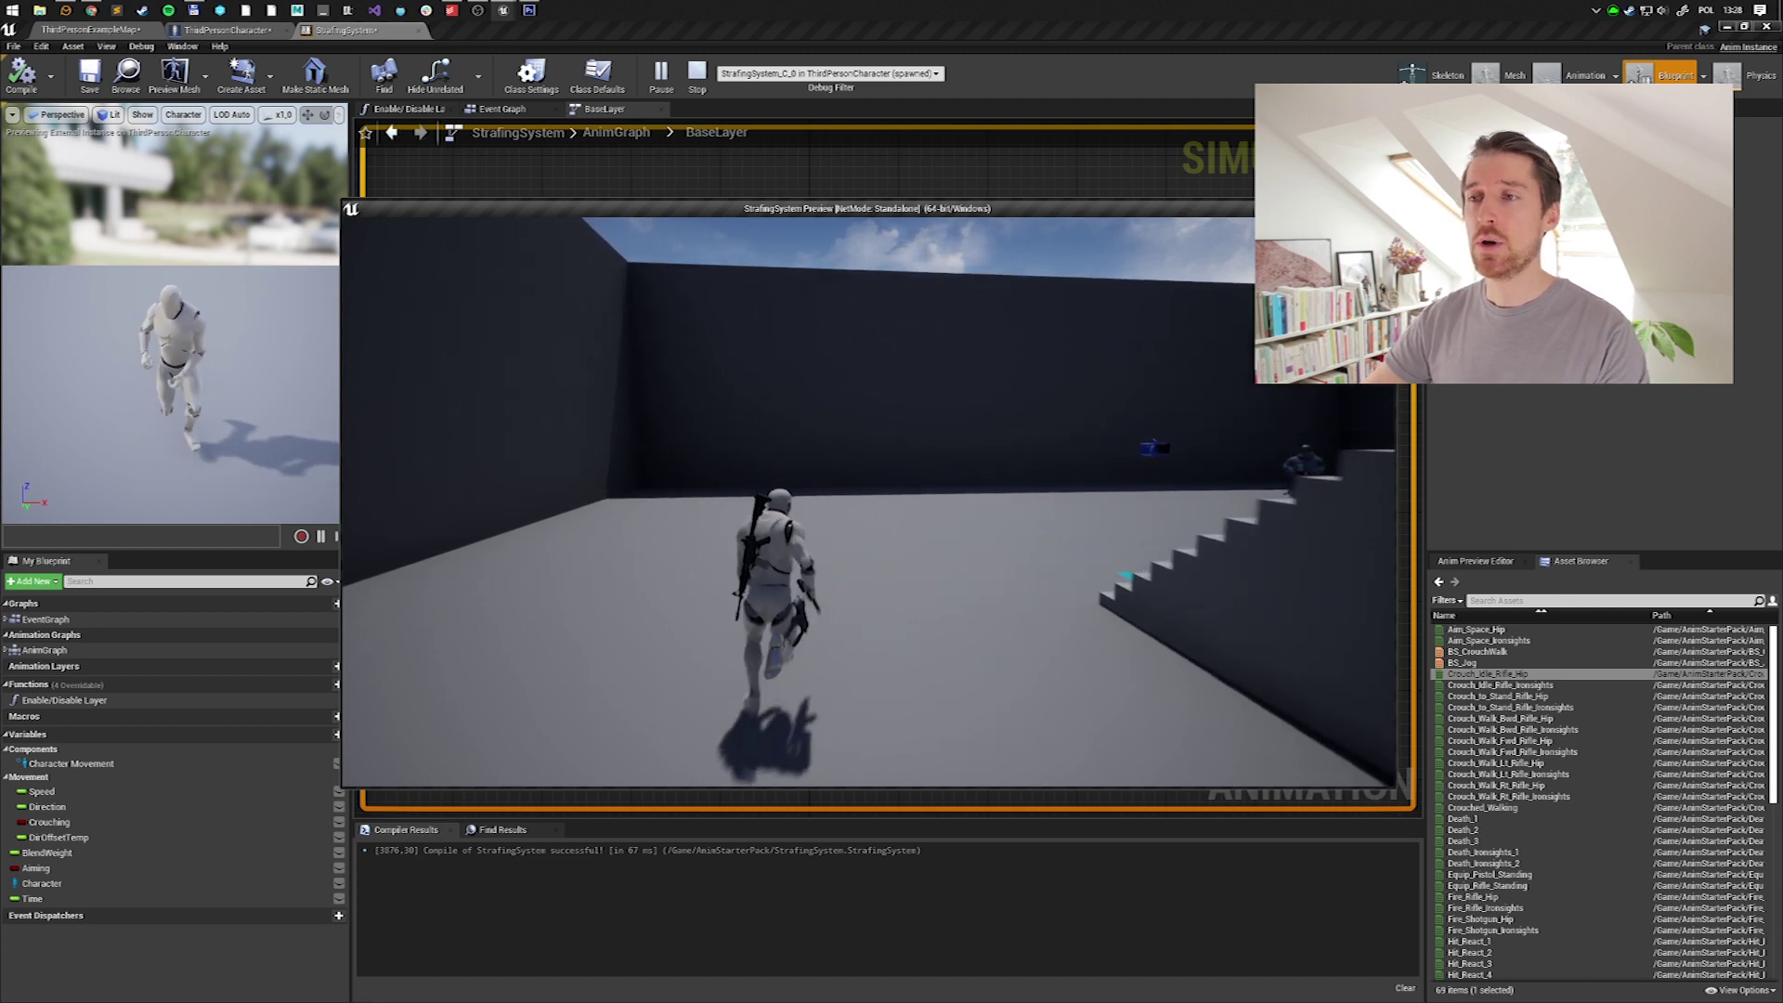
key(w)
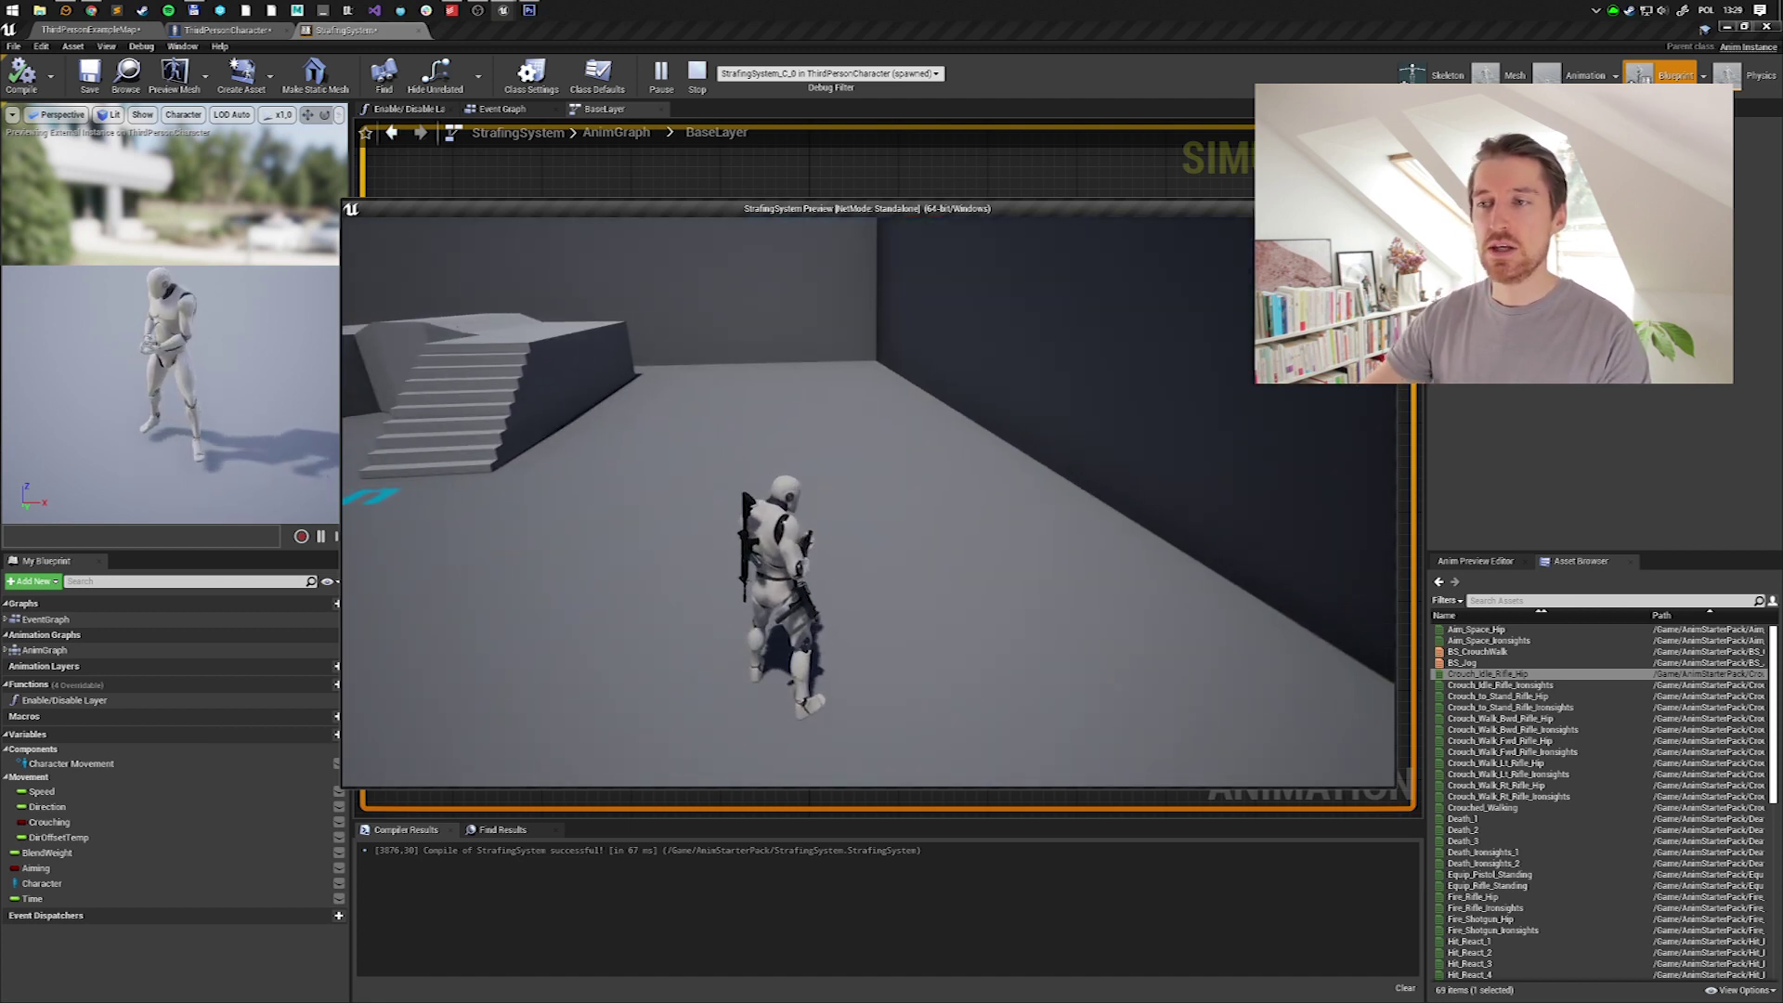
key(w)
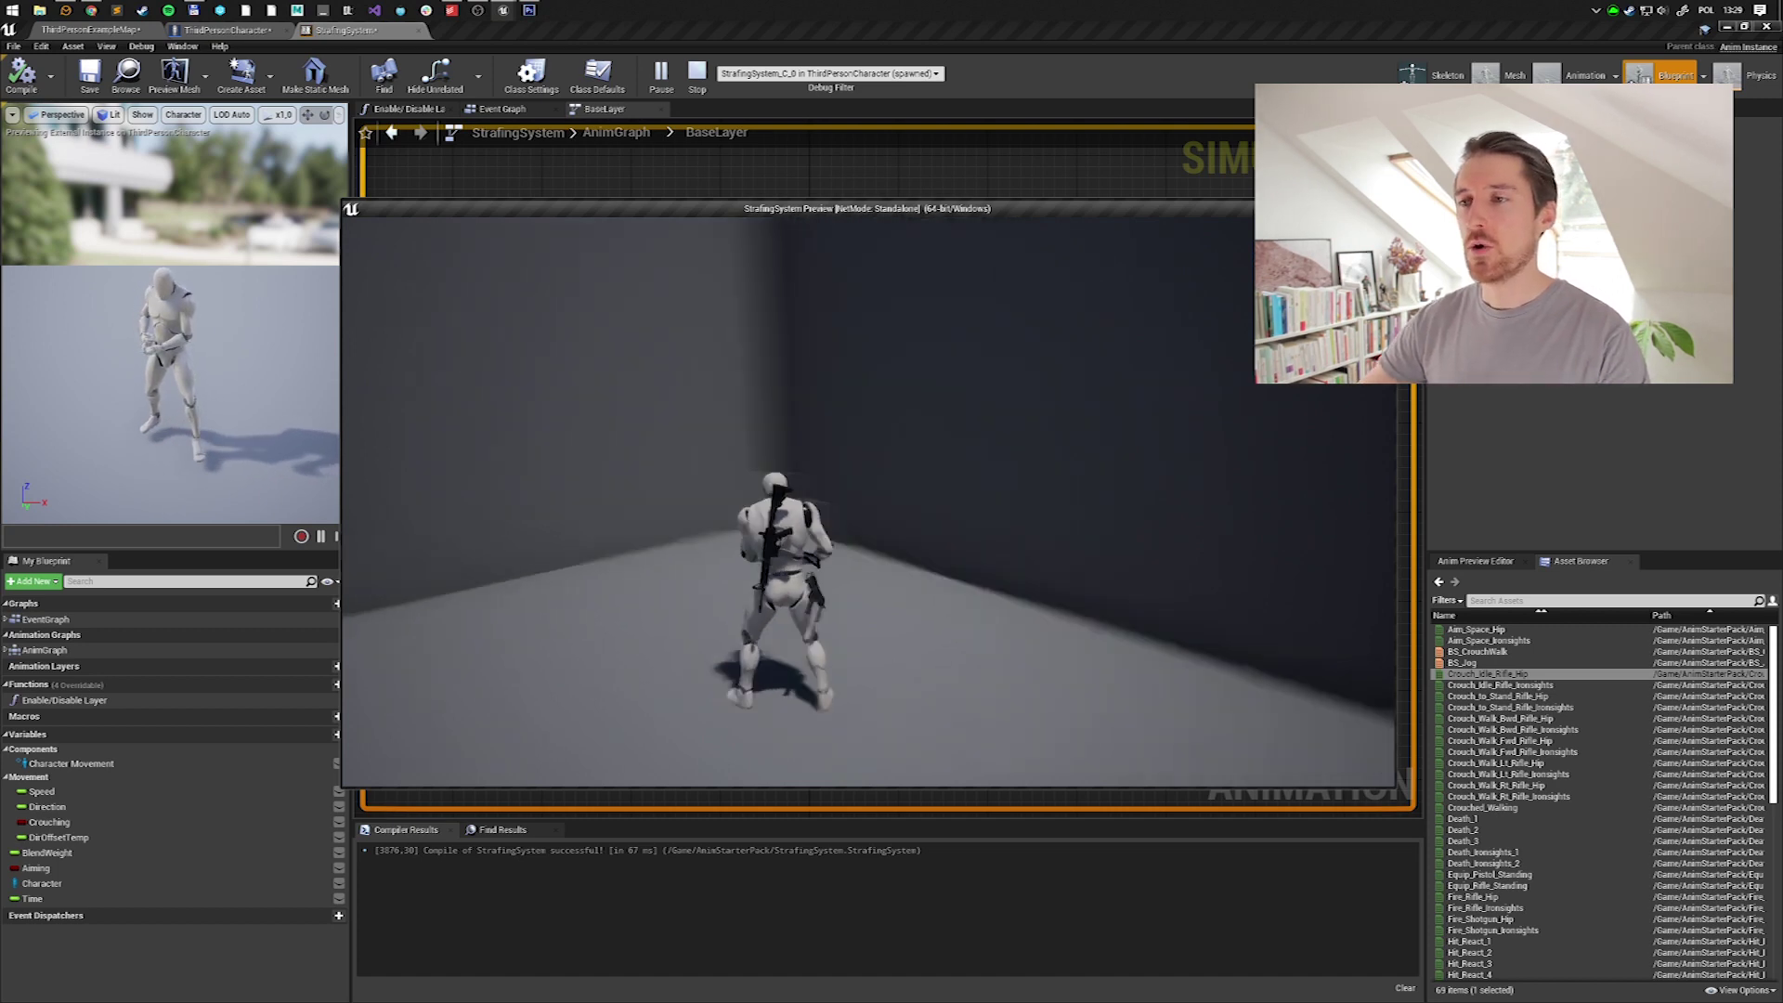
key(w)
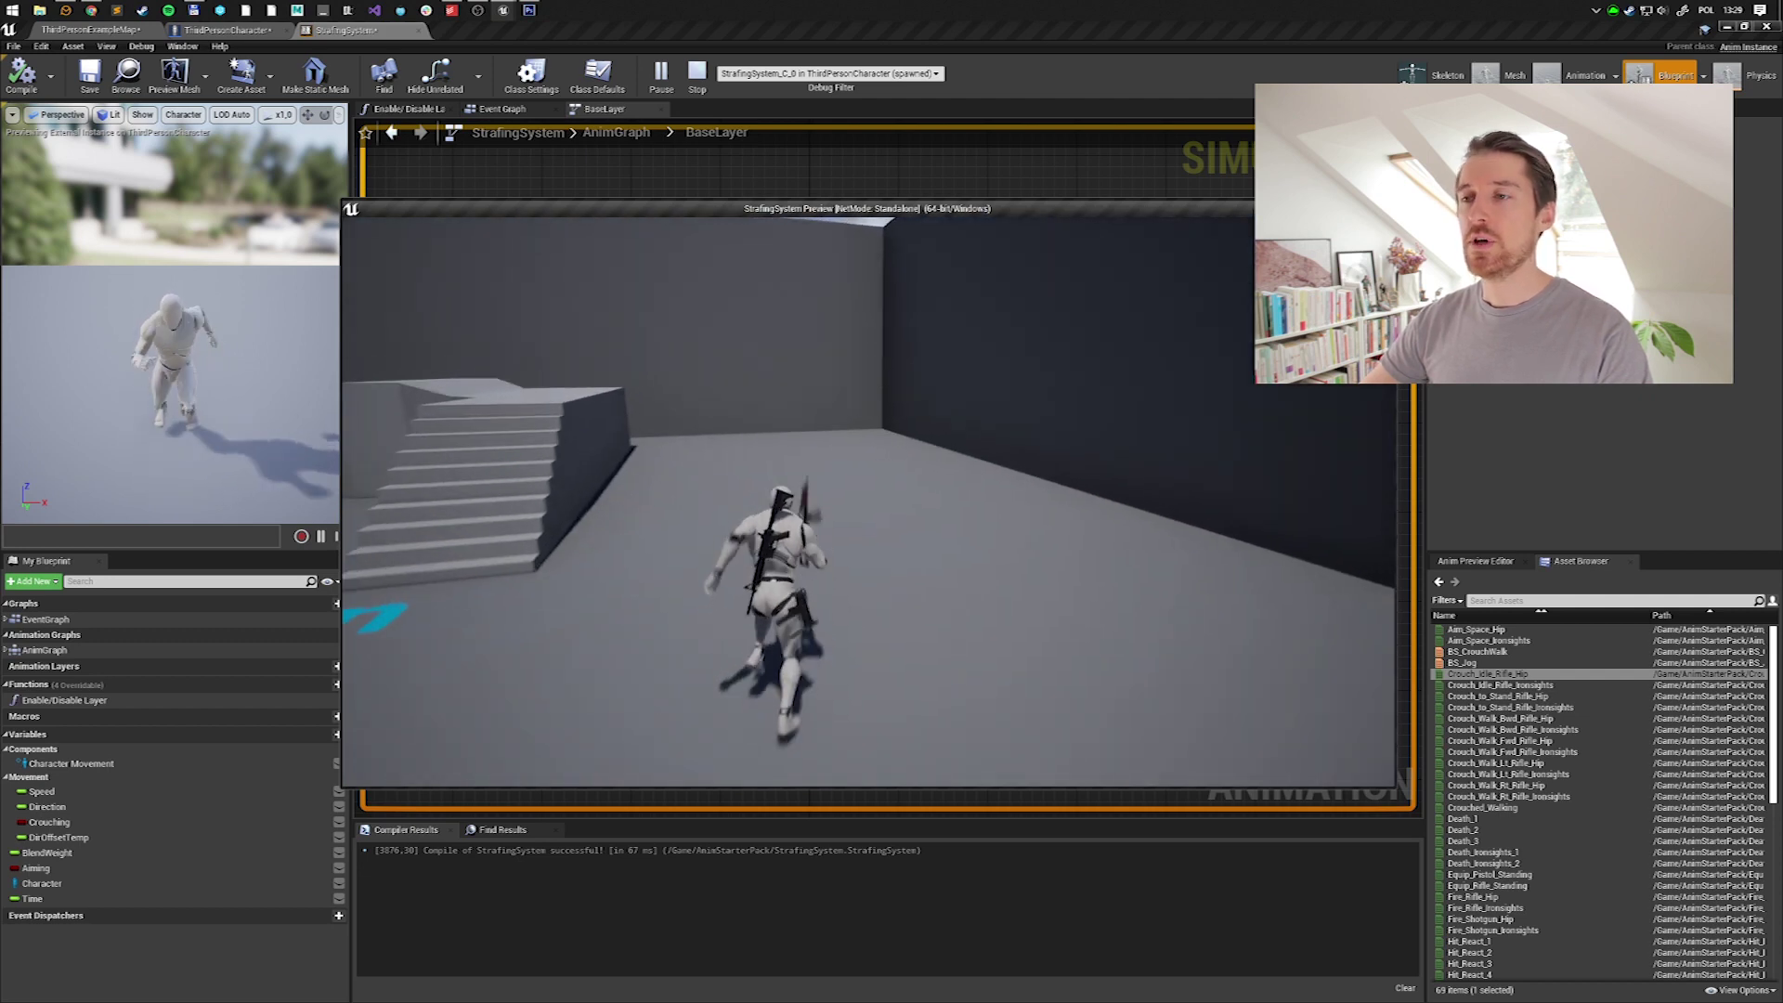
Drop the jogging character into a crouch and stand it back up.
key(c)
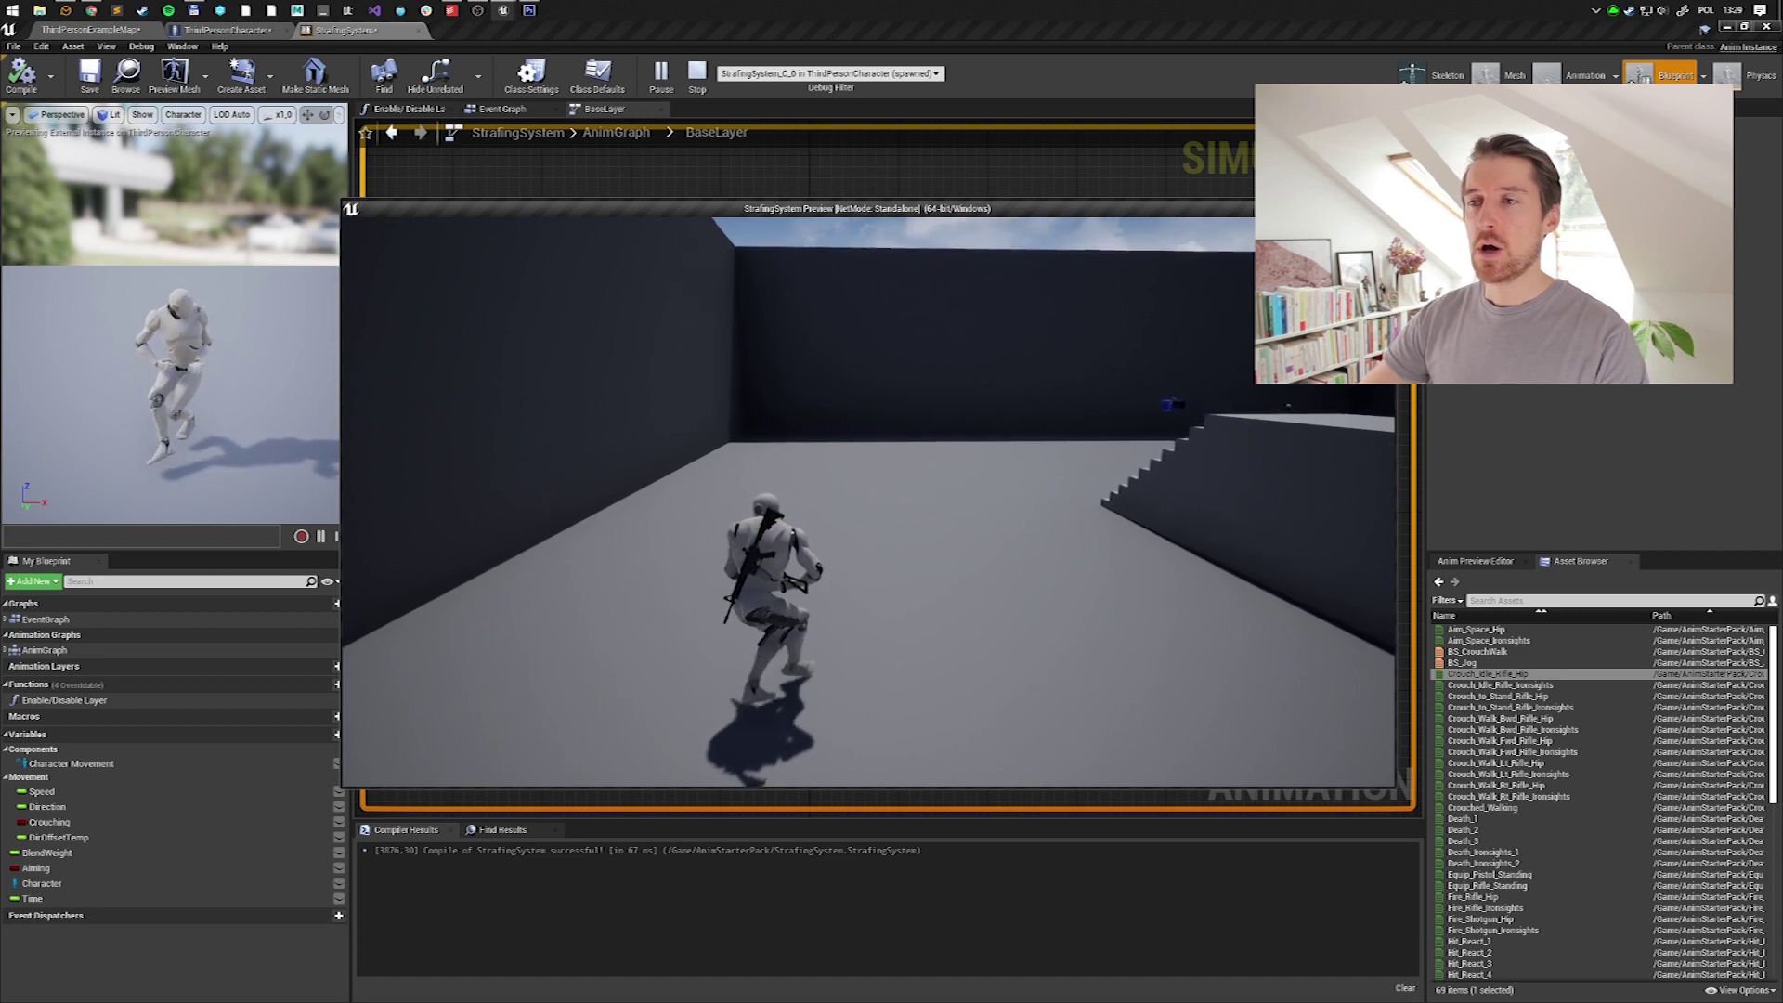
key(w)
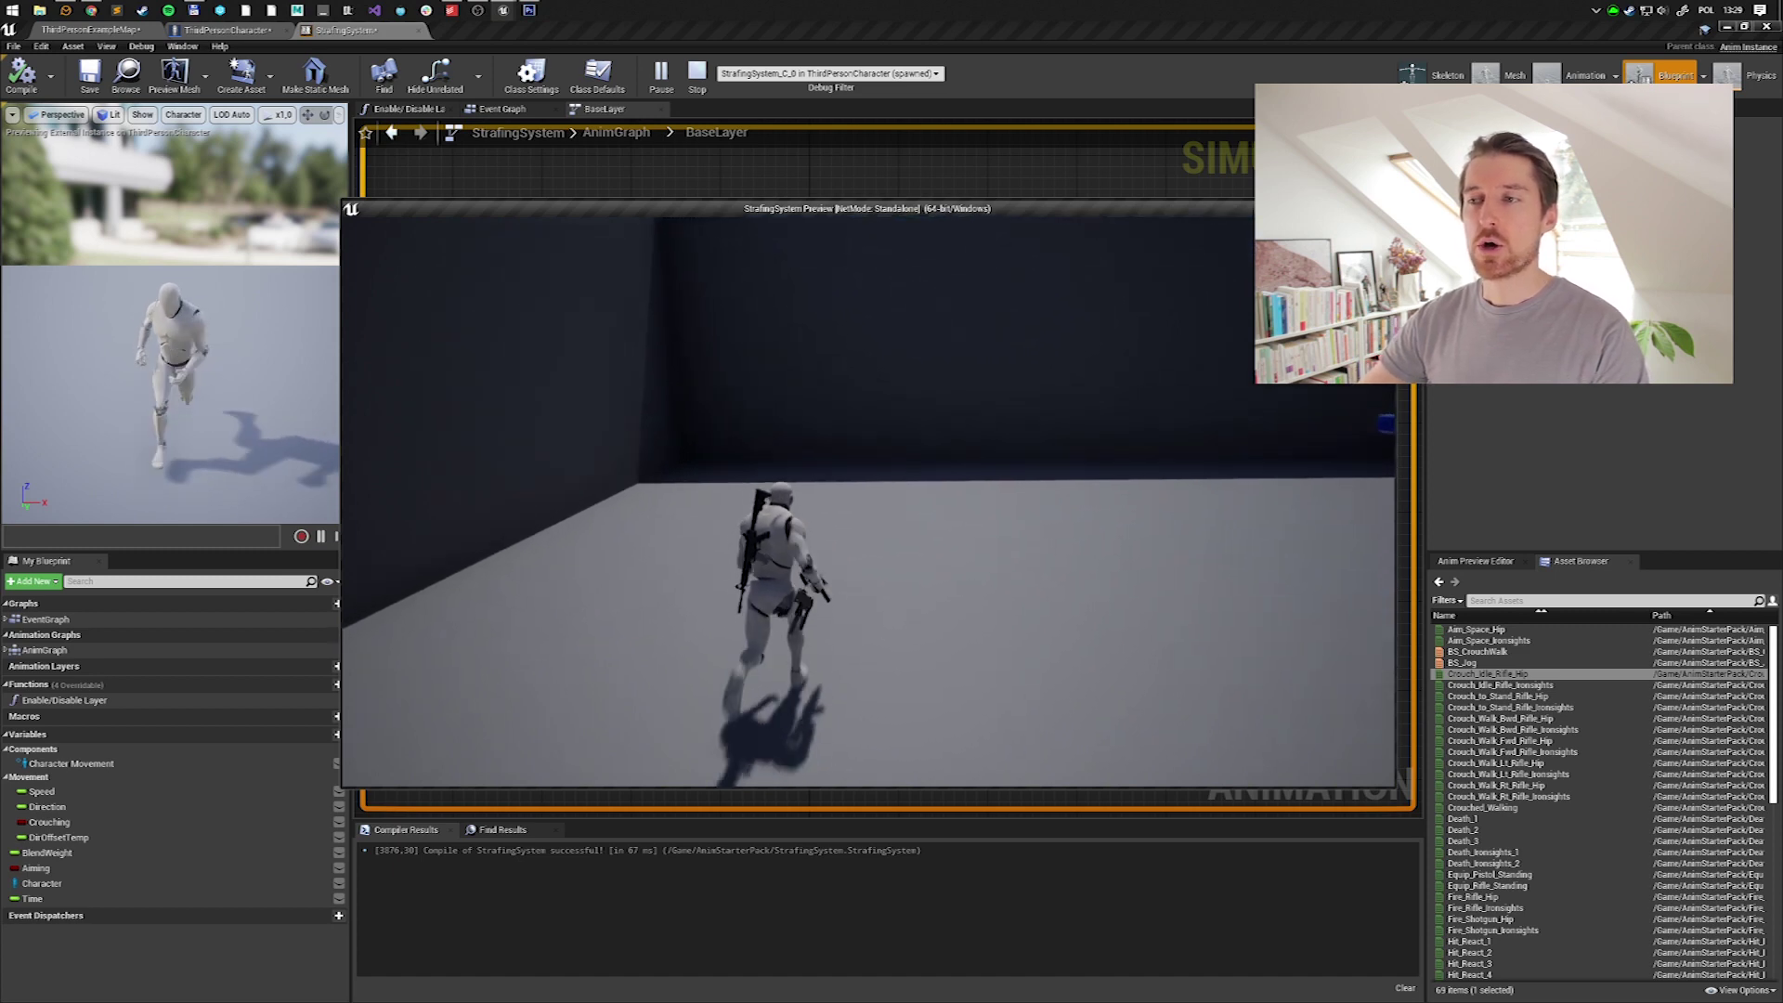
key(c)
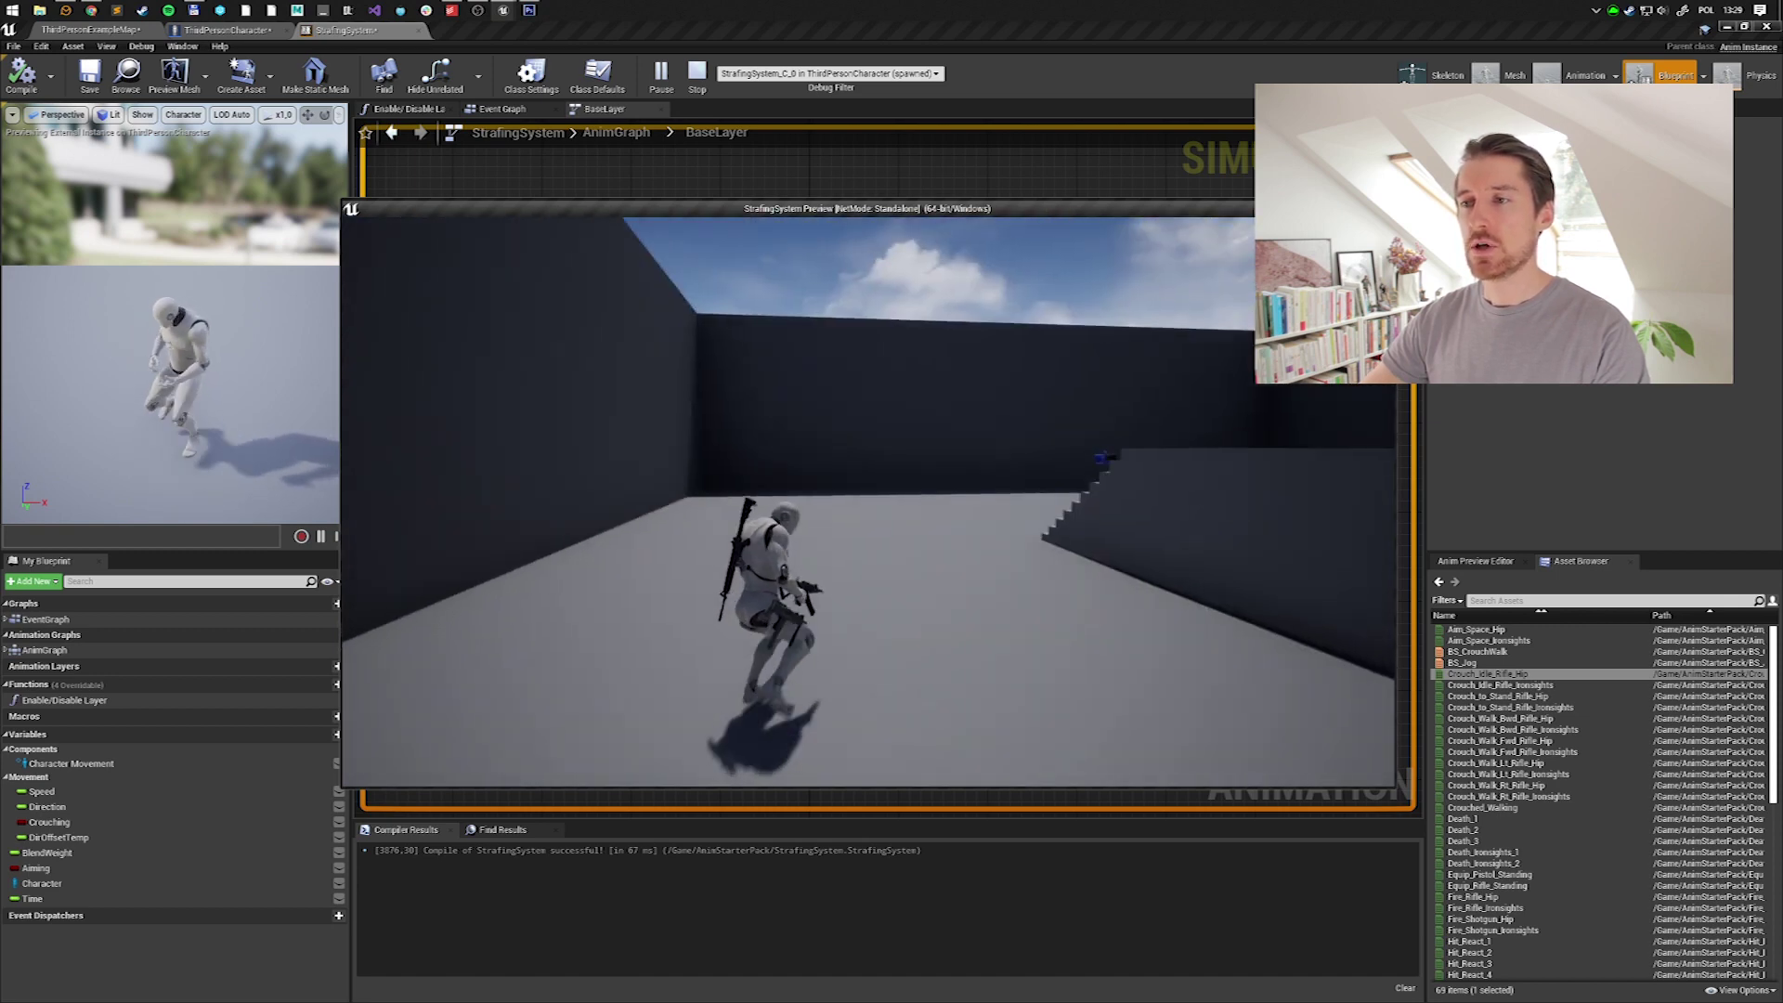
key(c)
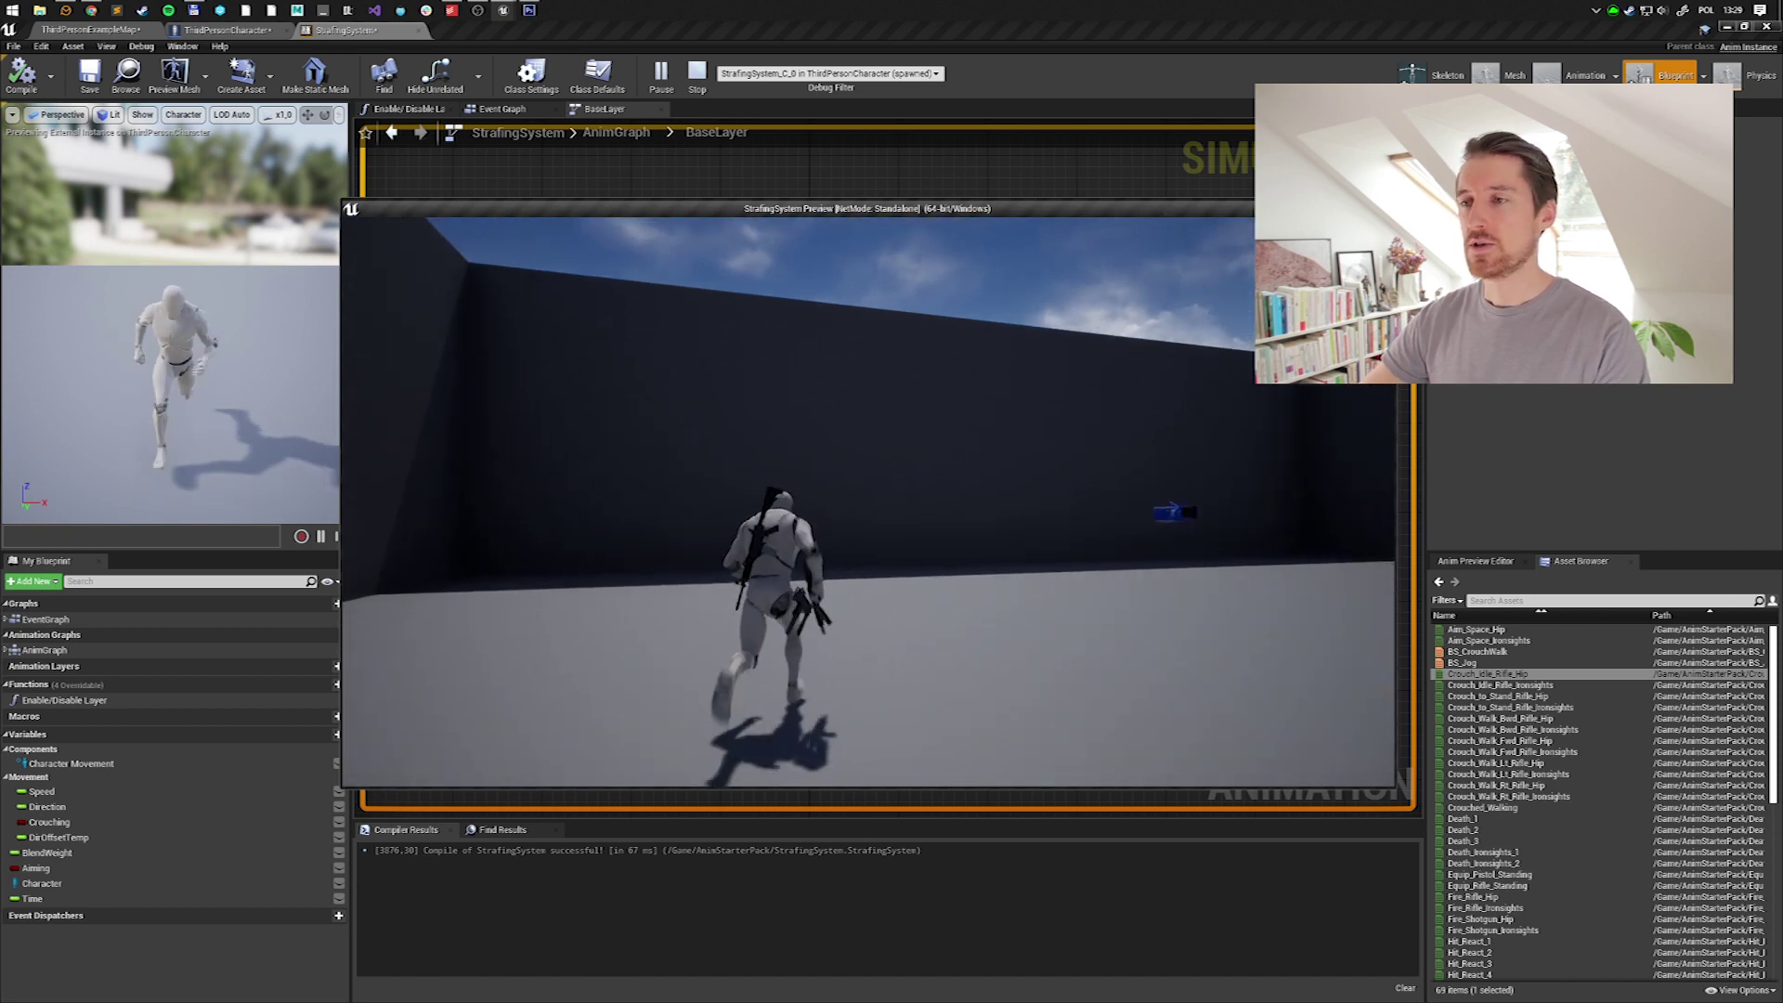
Alternate strafing right and jogging forward around the level, then stop the preview with Esc.
key(d)
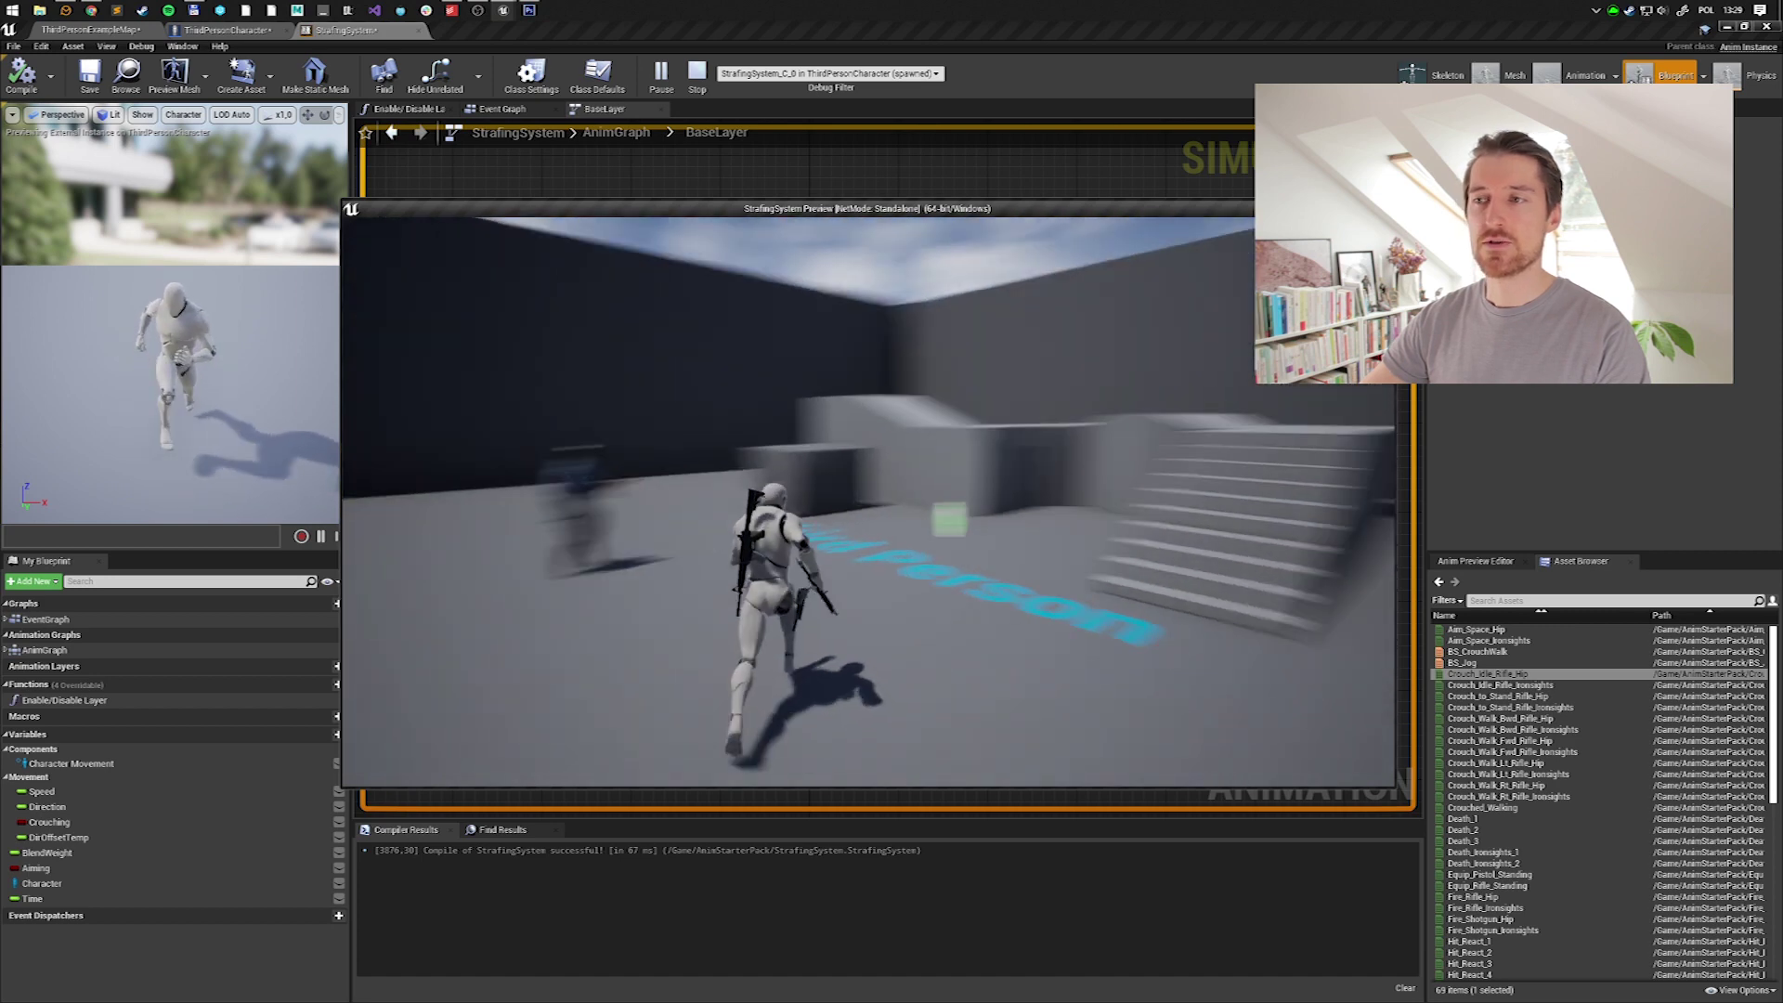
key(d)
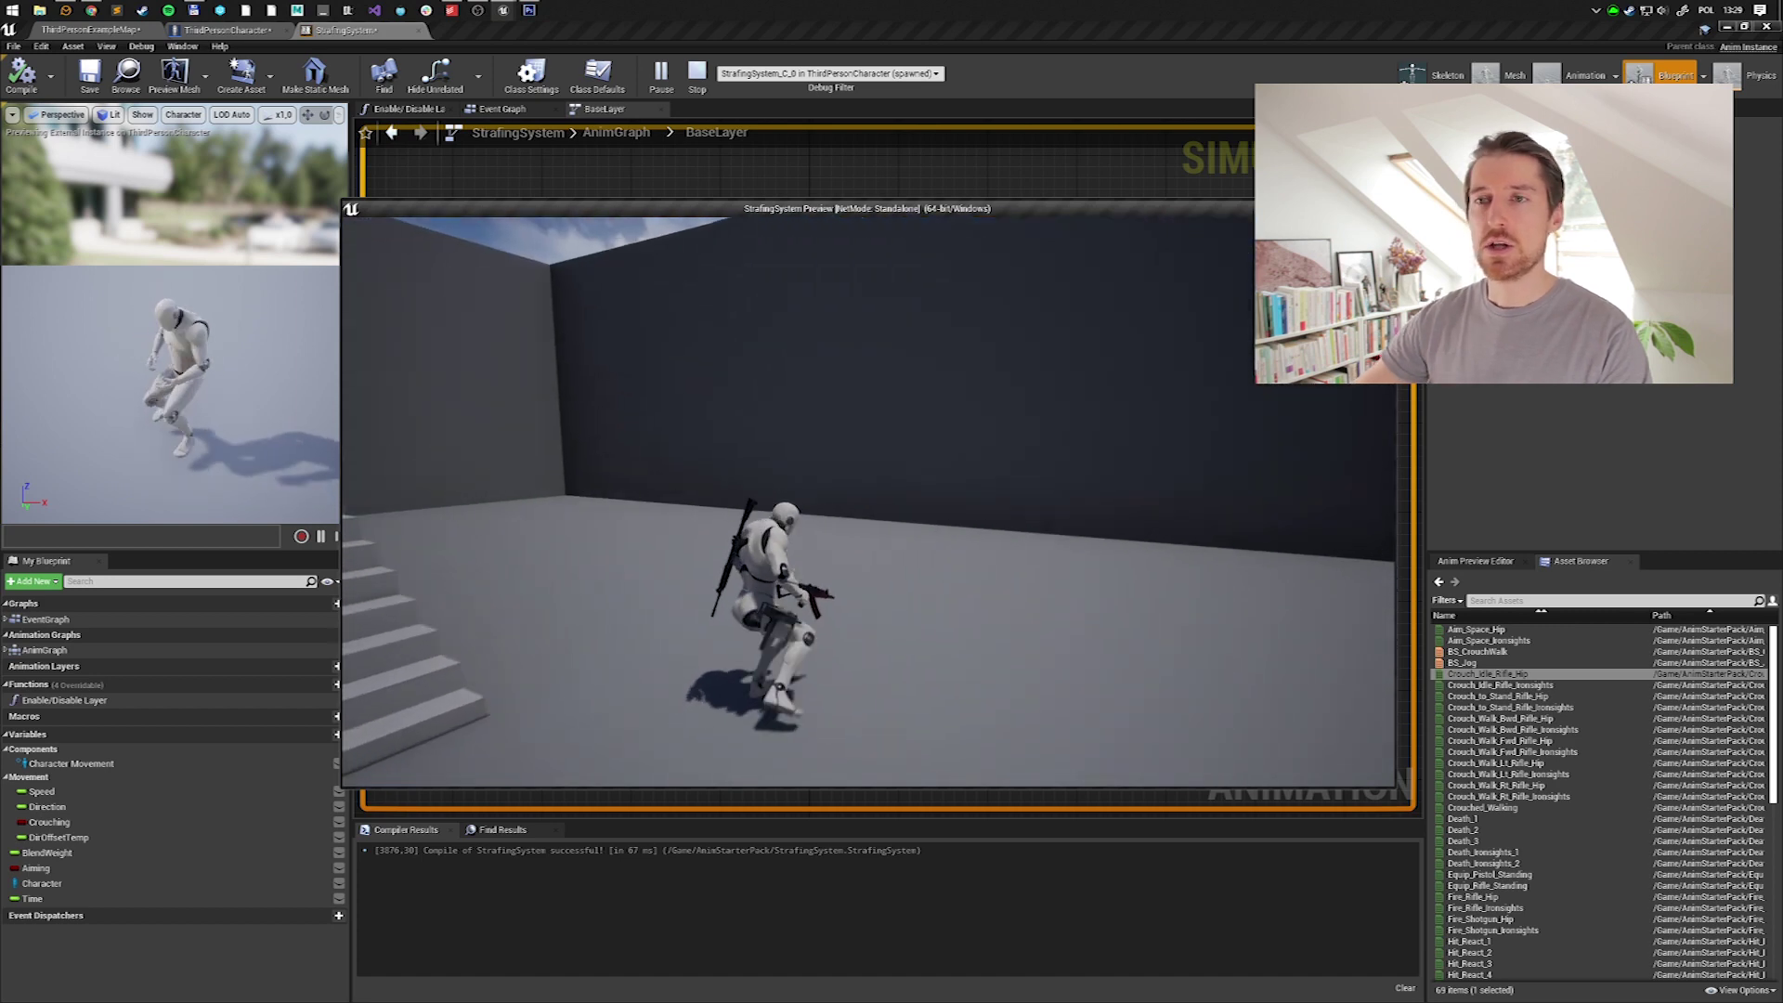
key(w)
key(w)
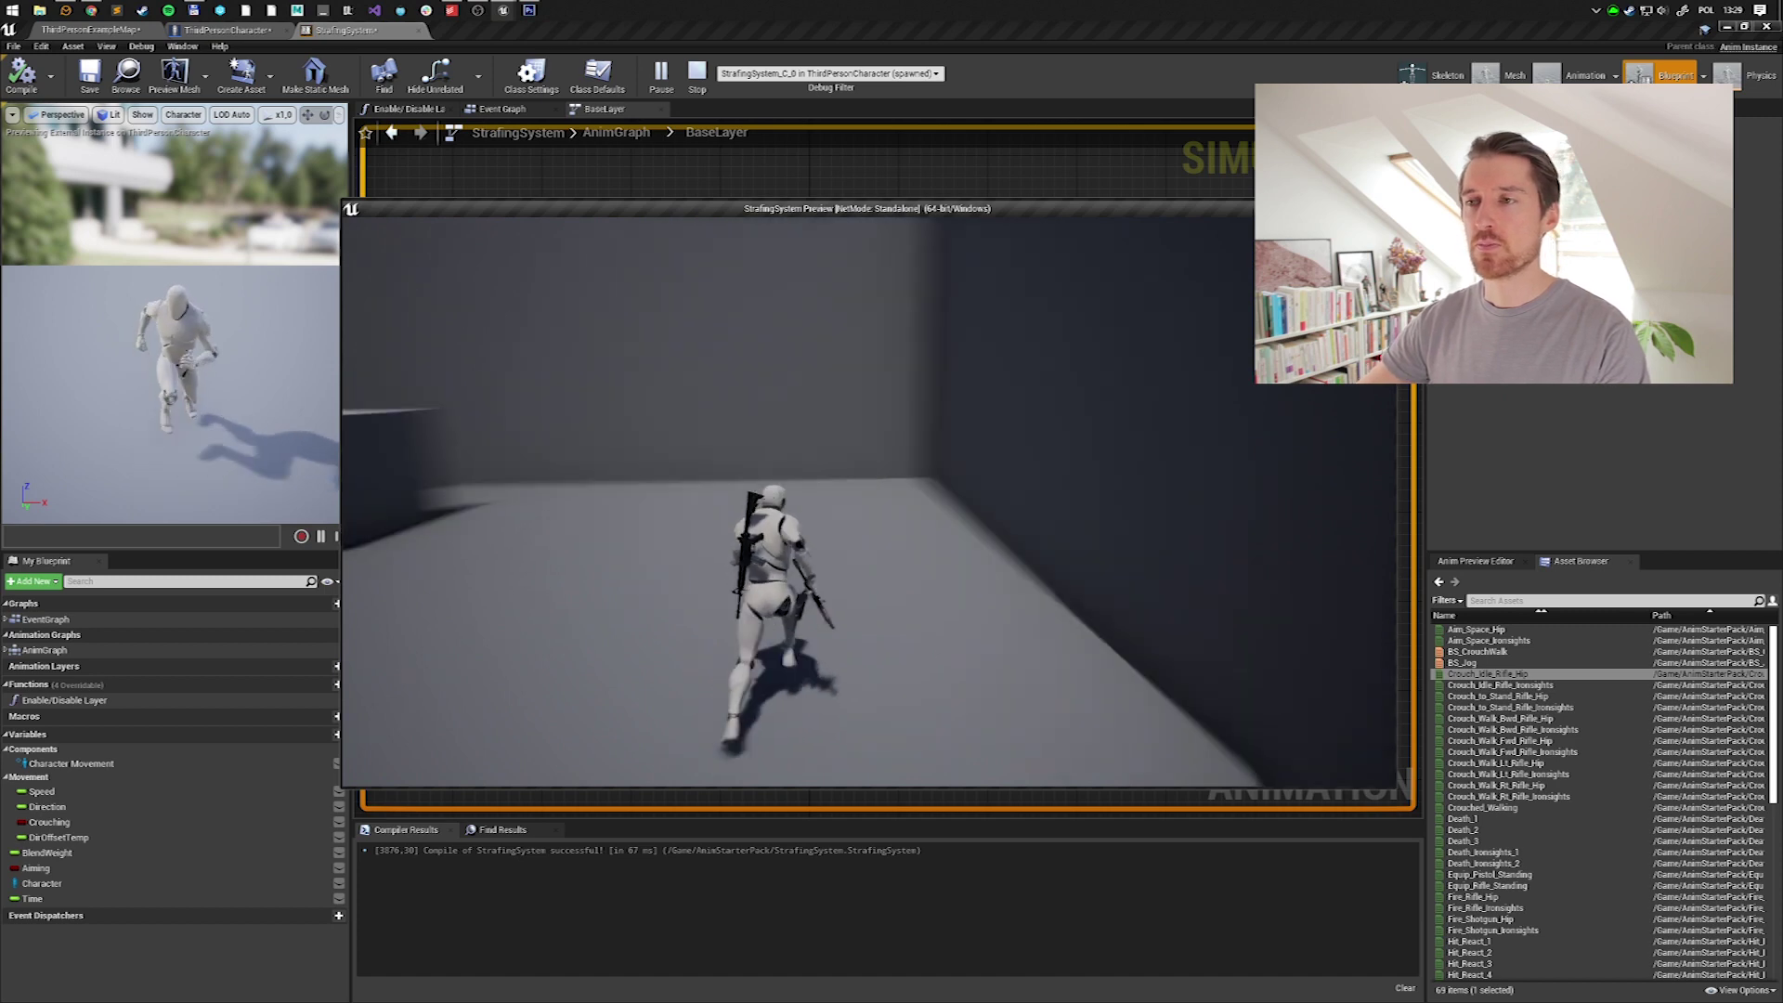
key(d)
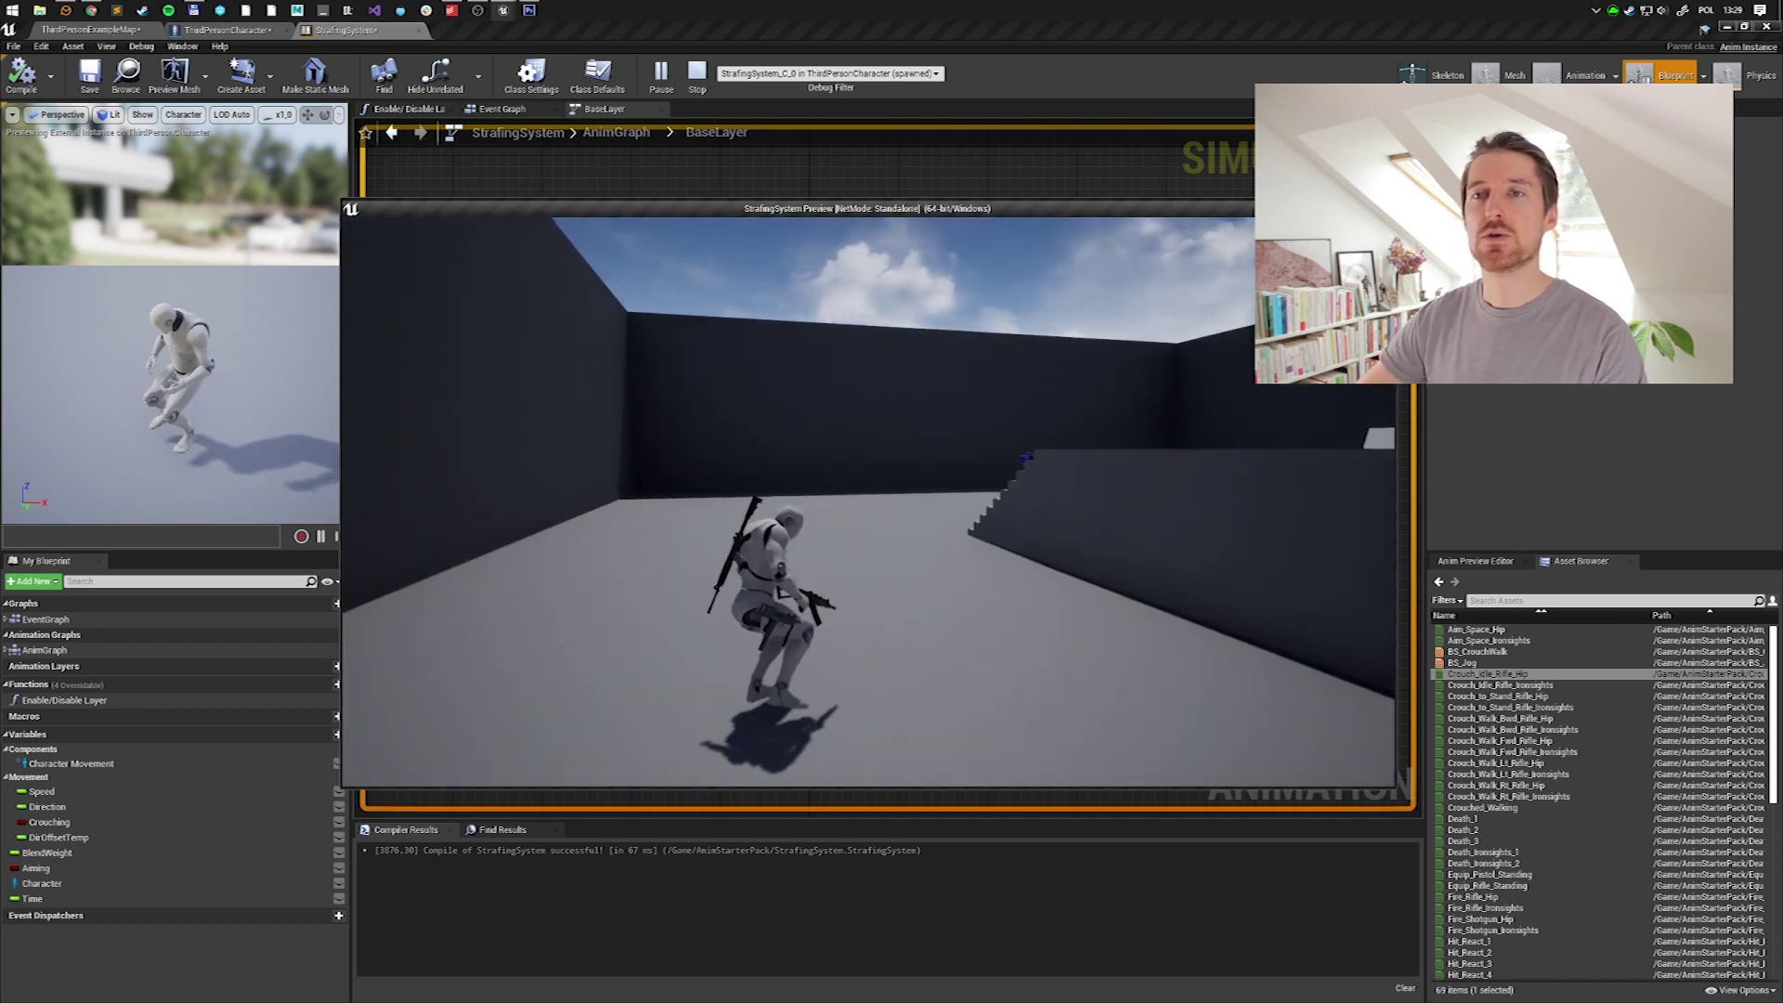
key(w)
key(w)
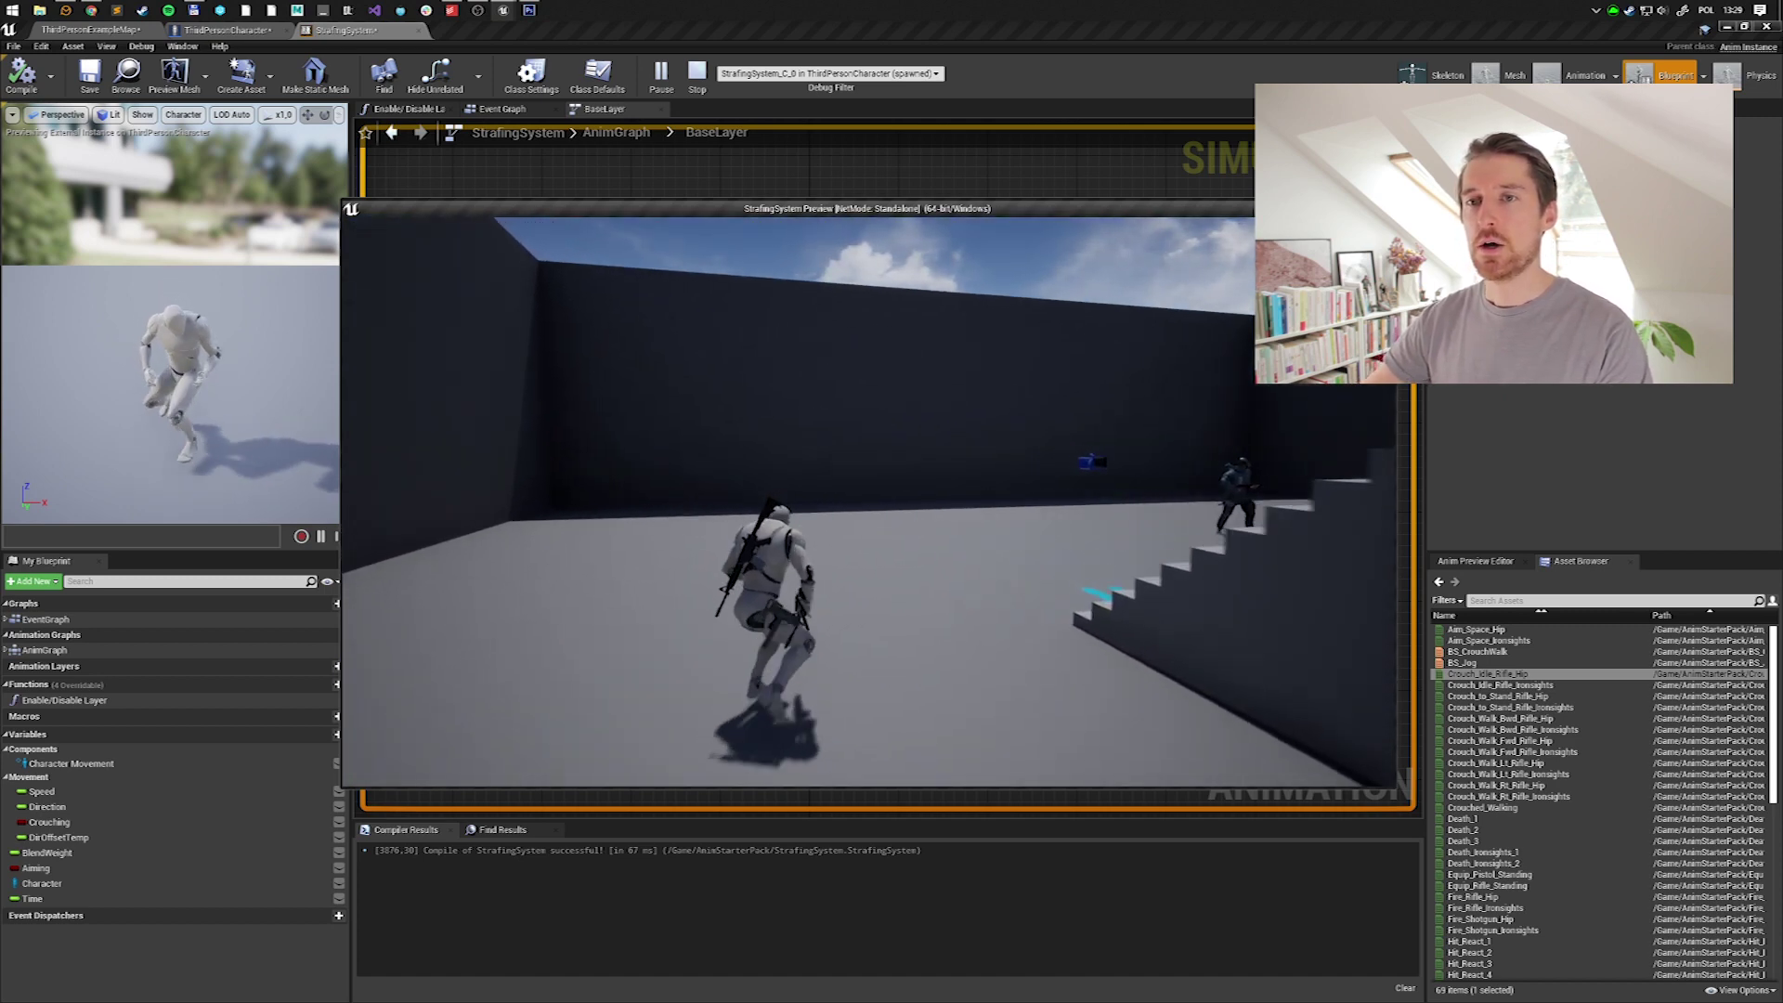
key(w)
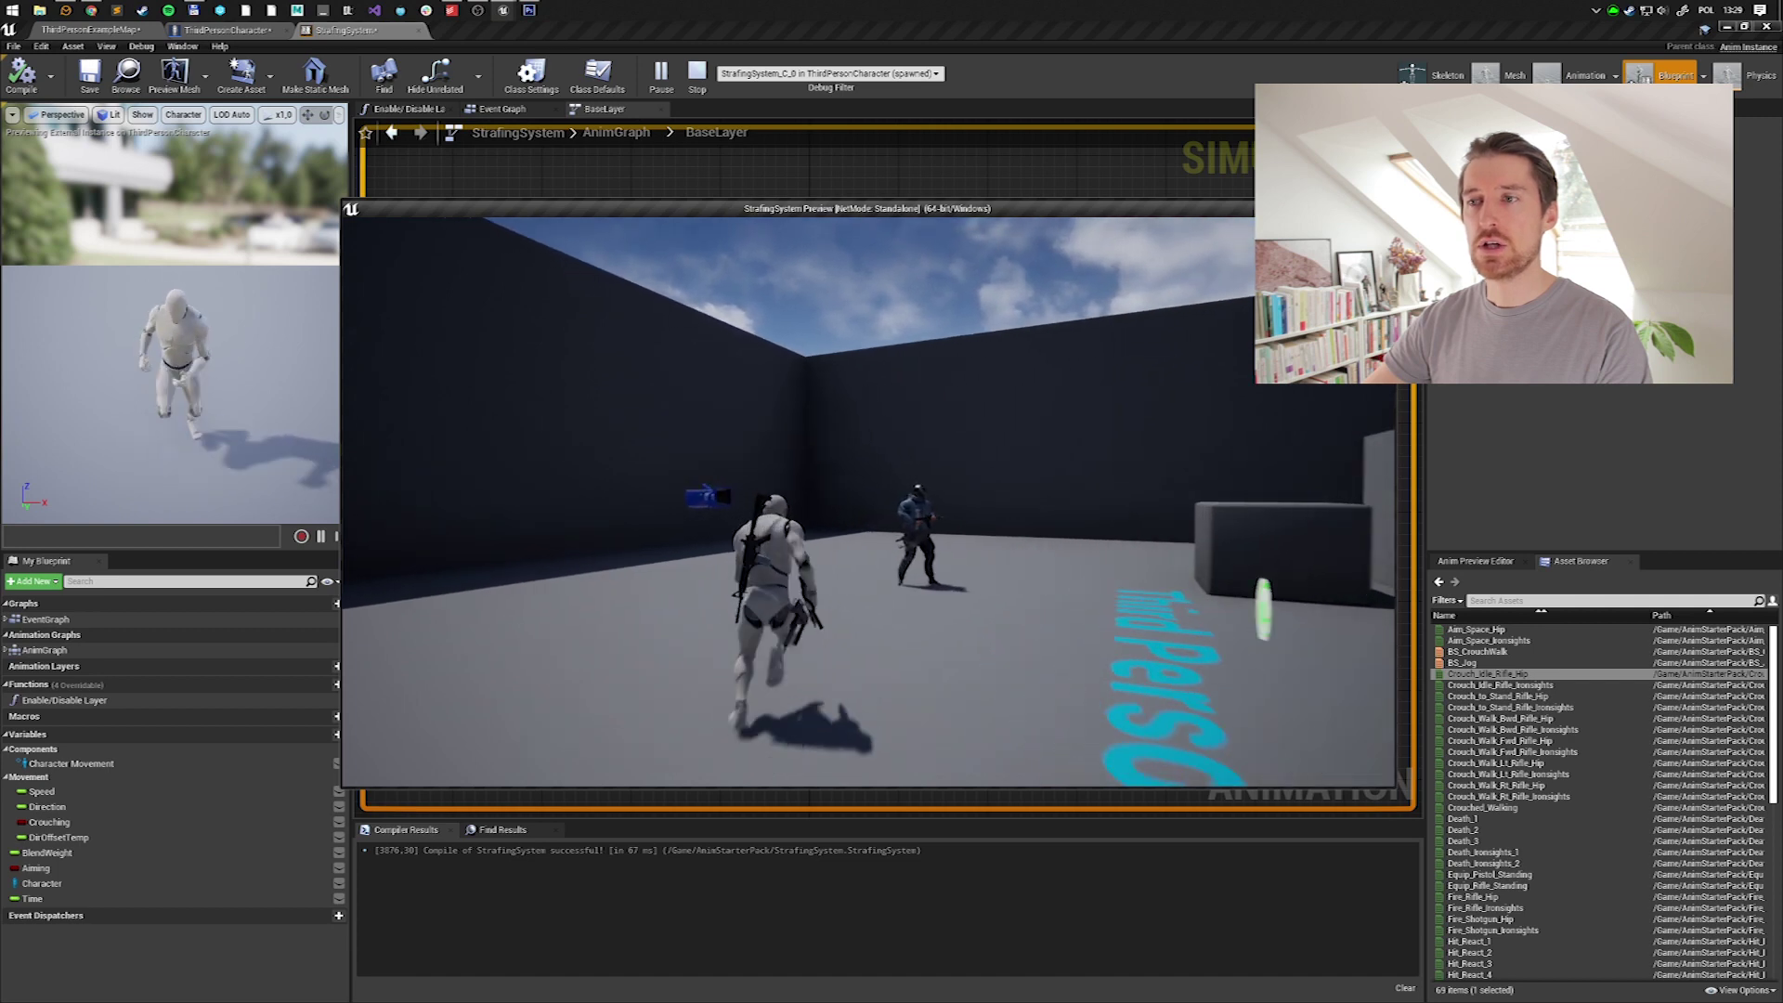
key(w)
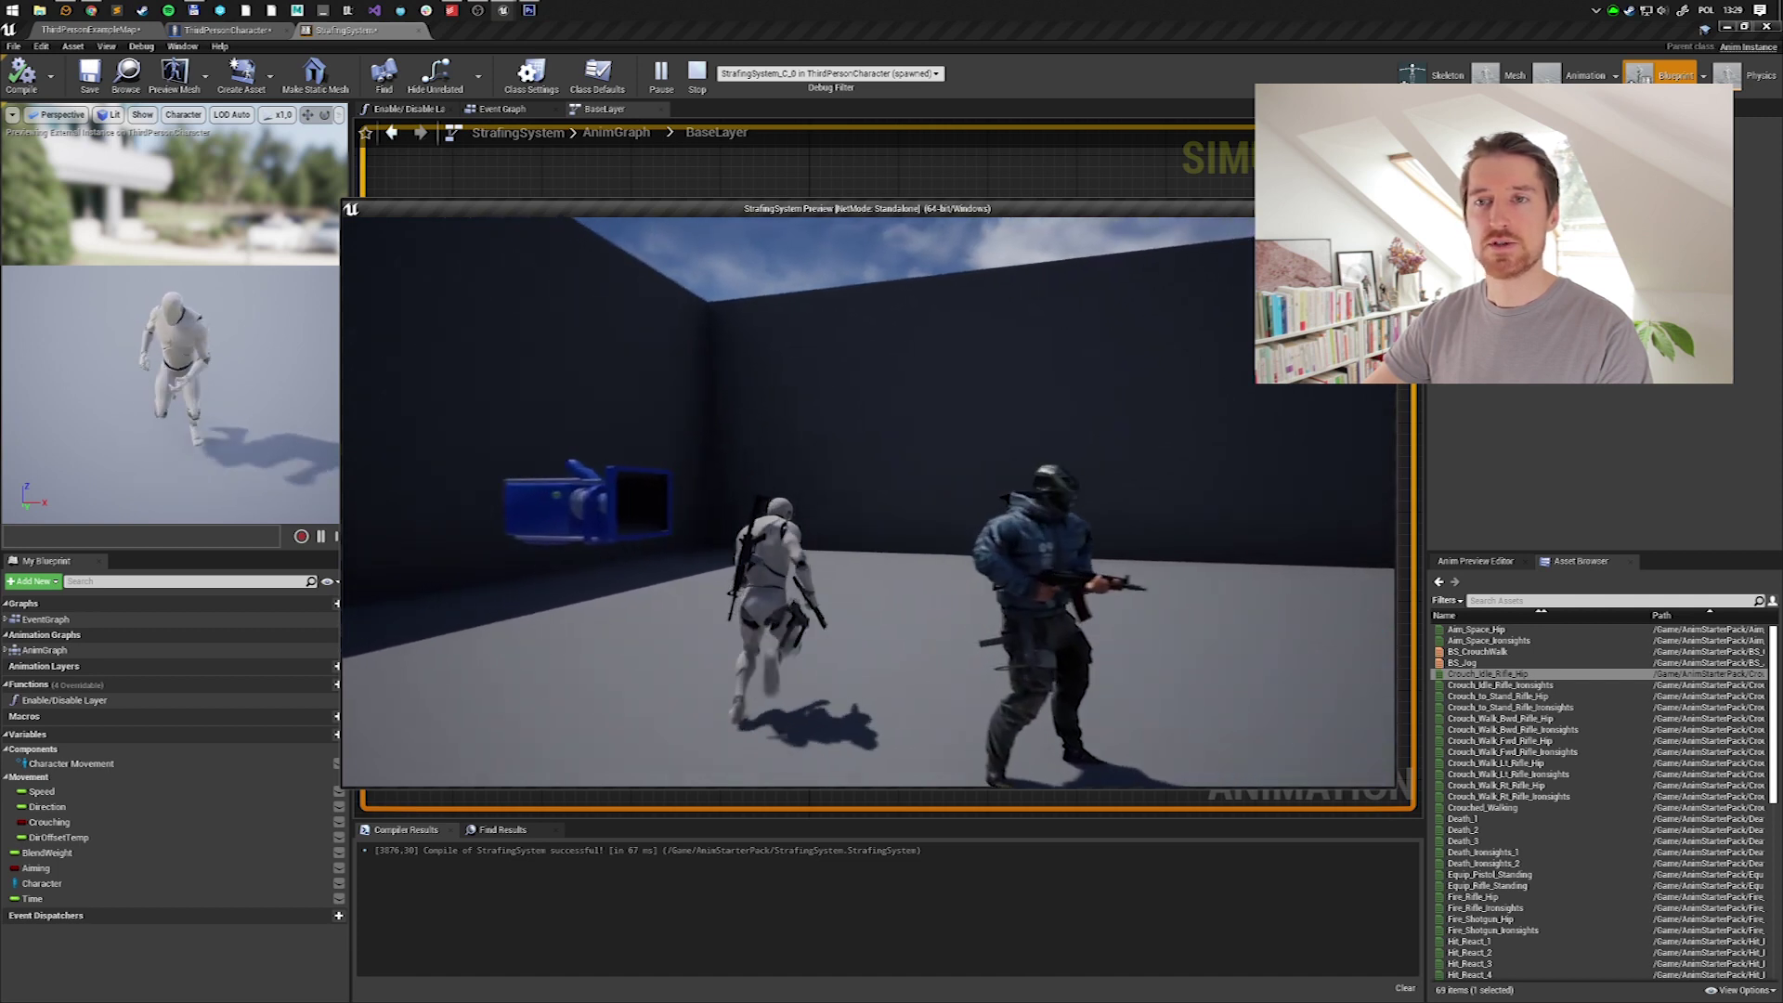
key(w)
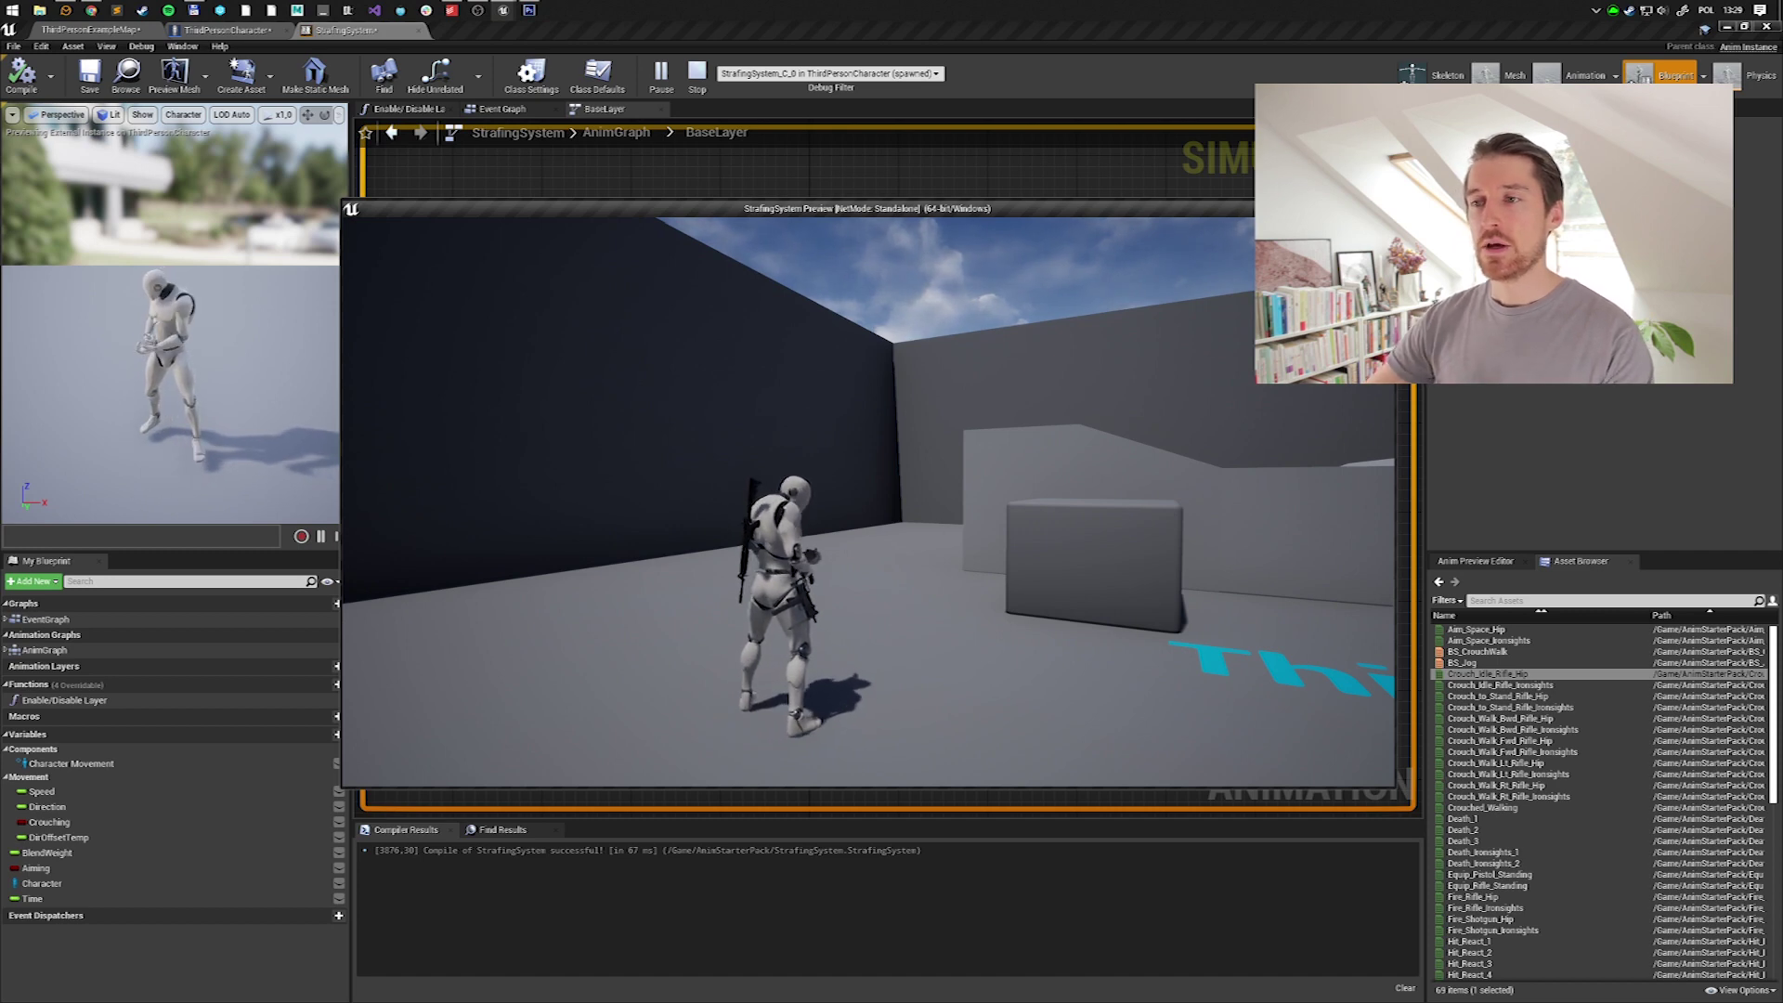
key(Escape)
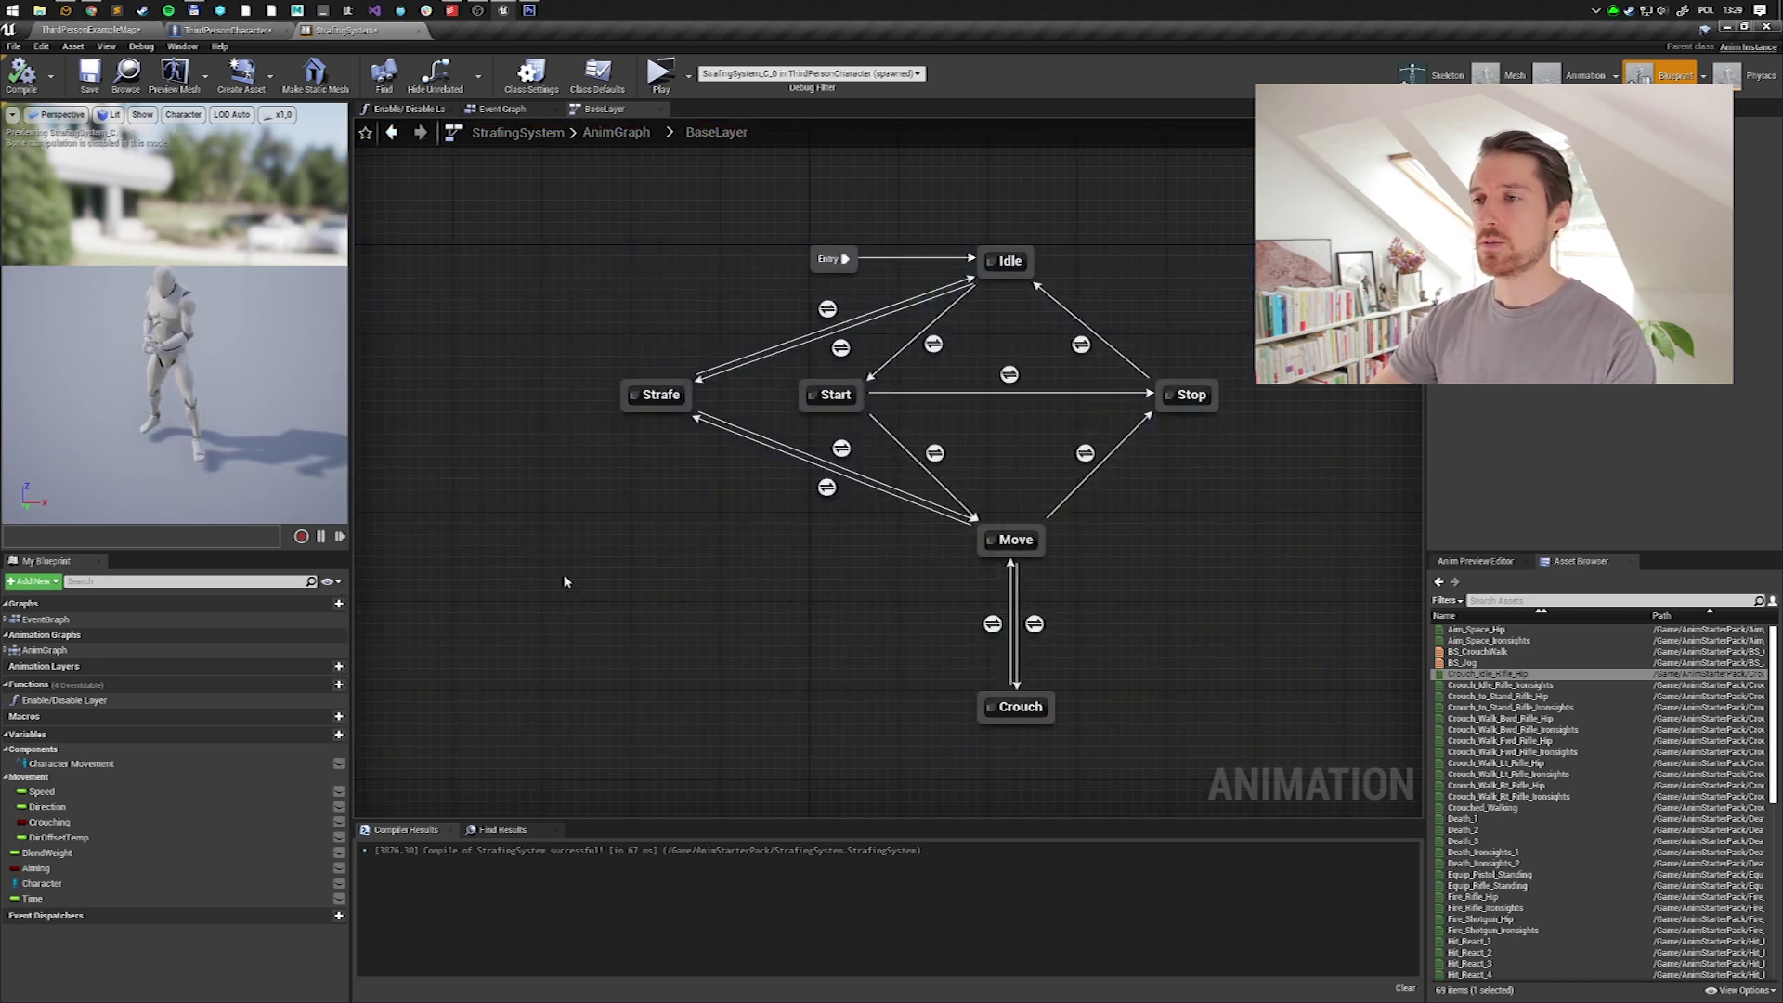
Inspect the Sync Group of the Start state's Idle_To_Sprint player.
double_click(835, 394)
click(871, 474)
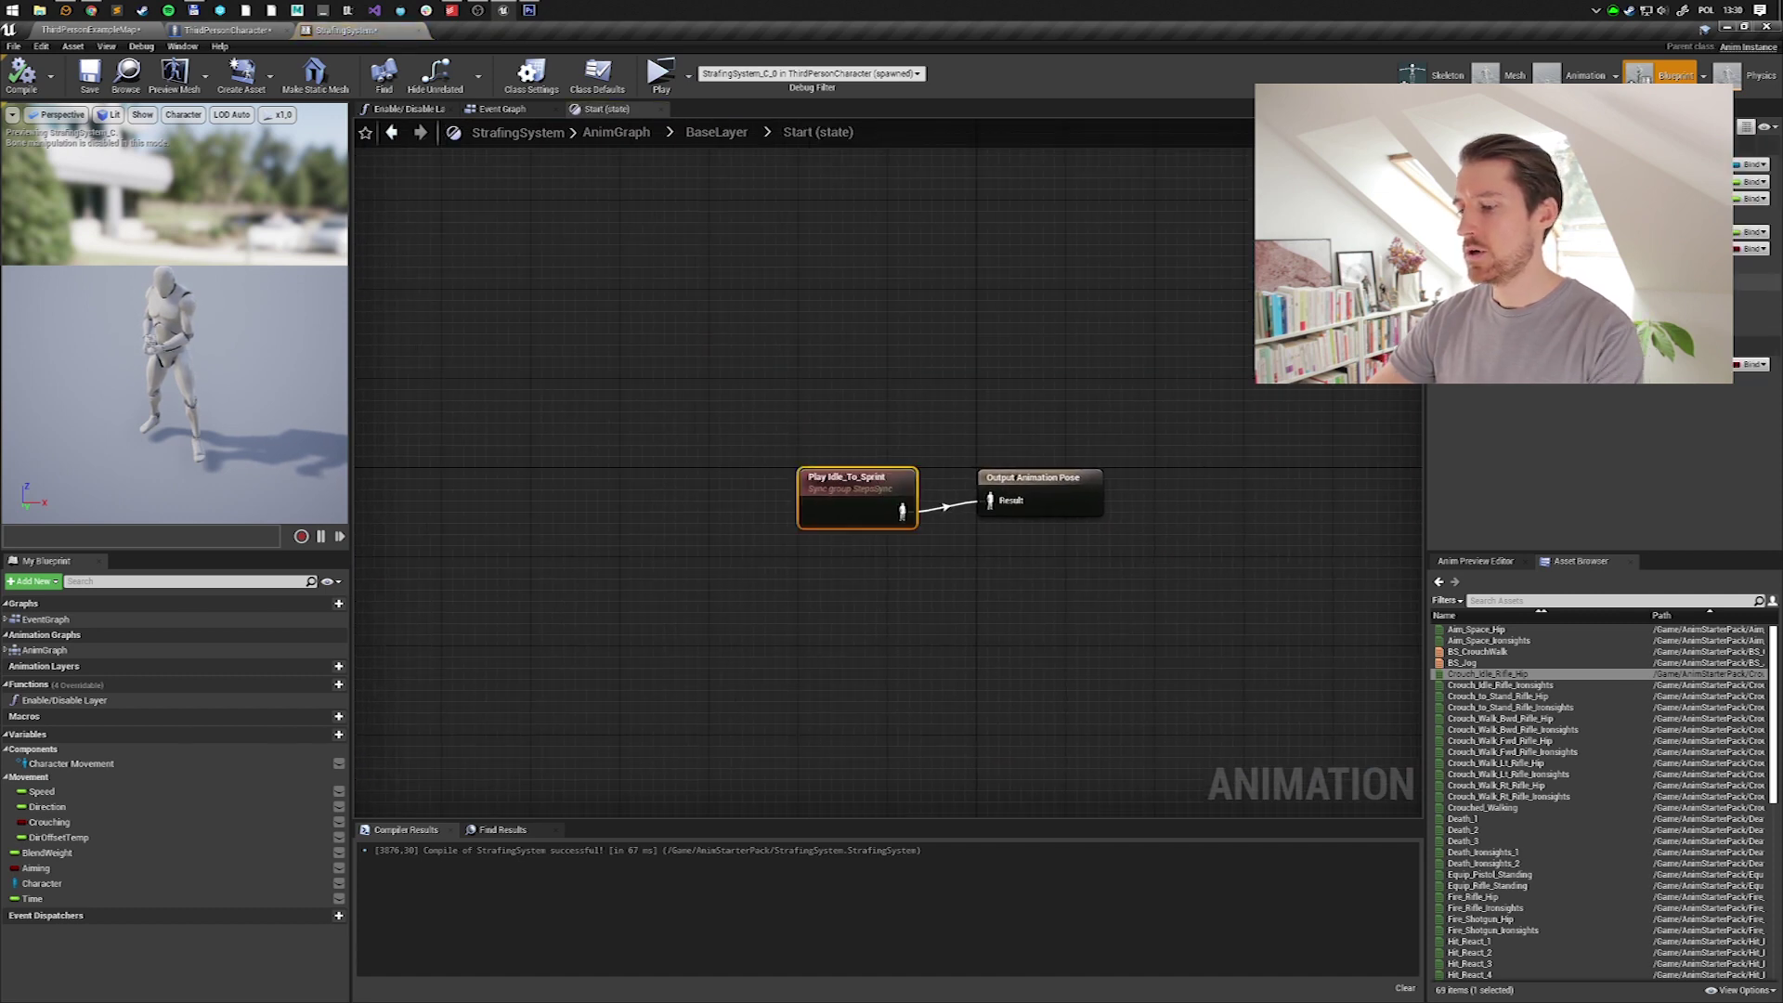
click(1094, 288)
click(717, 133)
Check the Crouch state's Crouched_Walking player, then start a new standalone preview.
double_click(1010, 709)
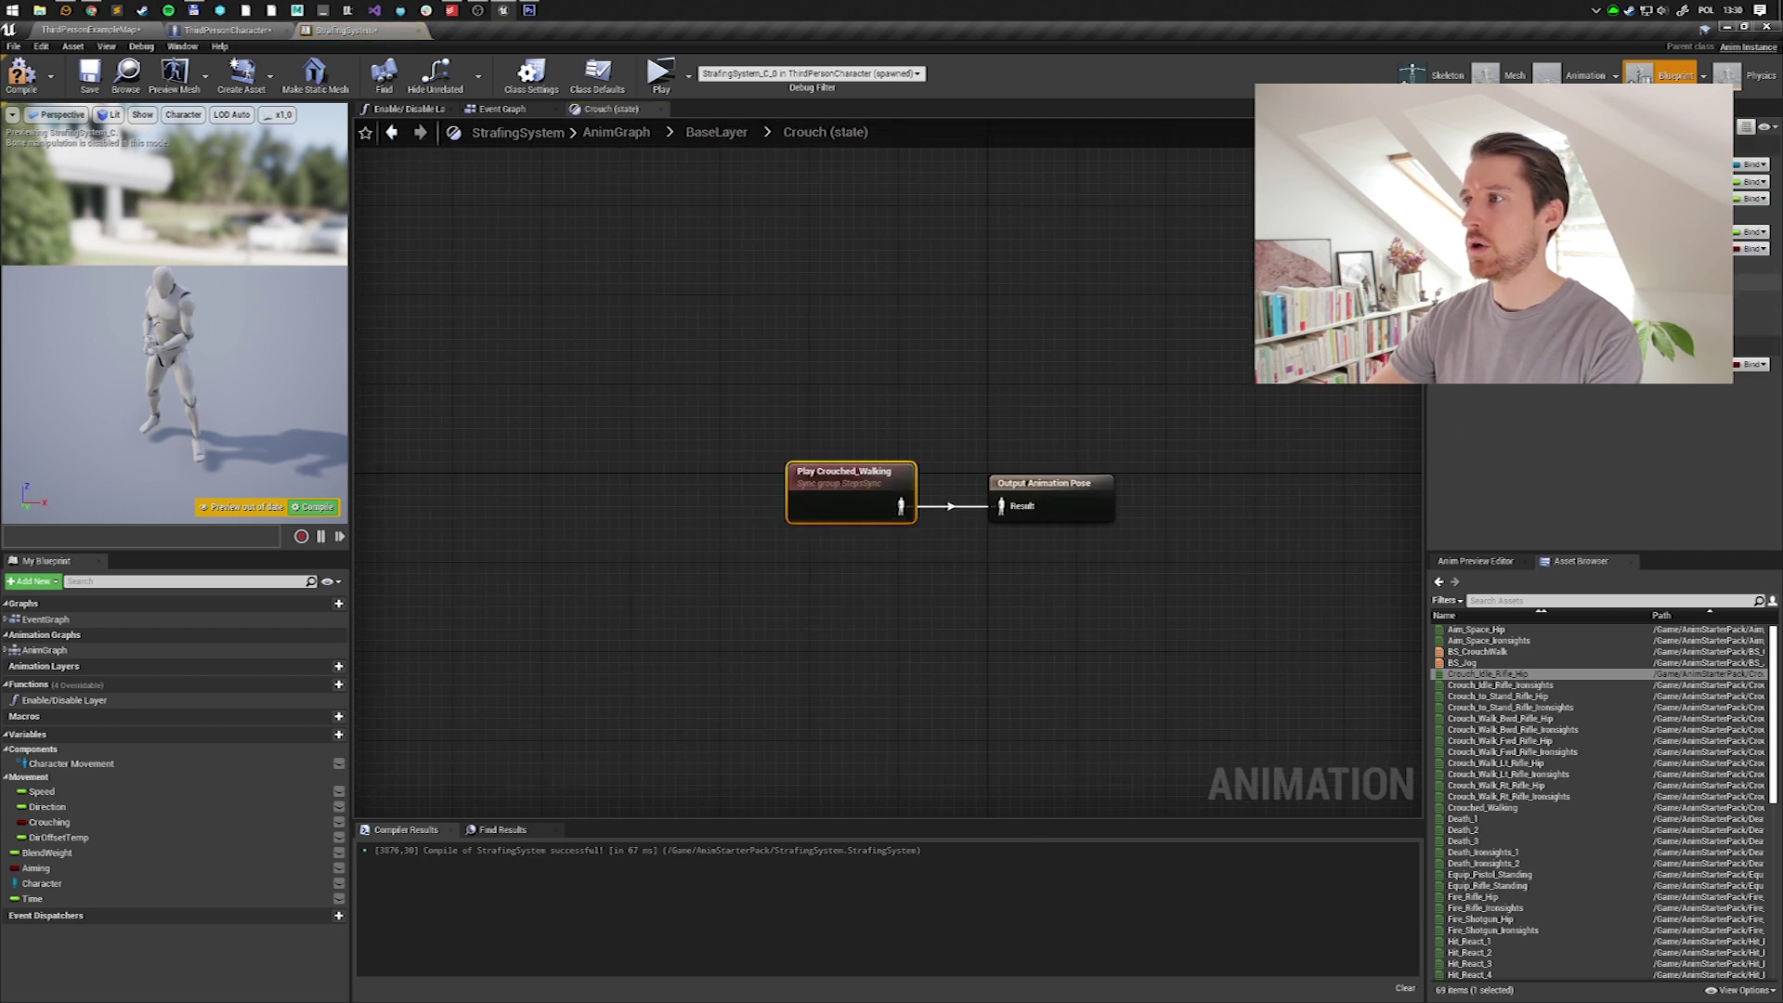
click(1010, 257)
click(661, 72)
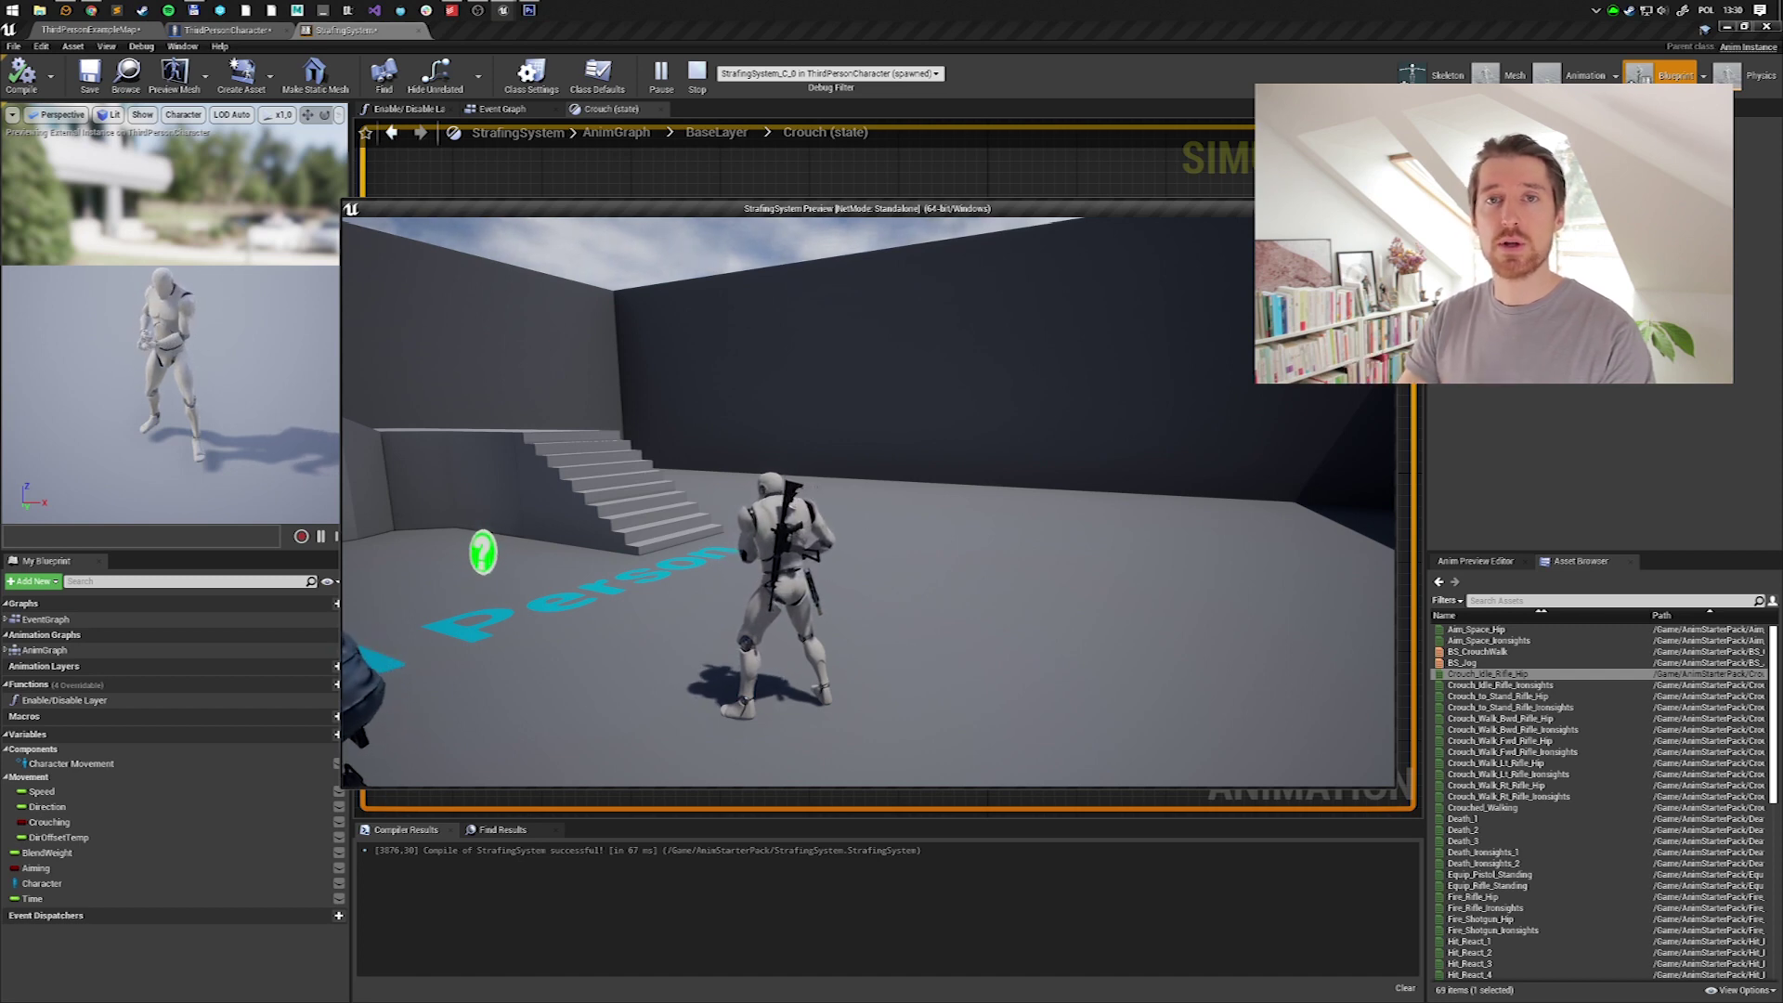
key(w)
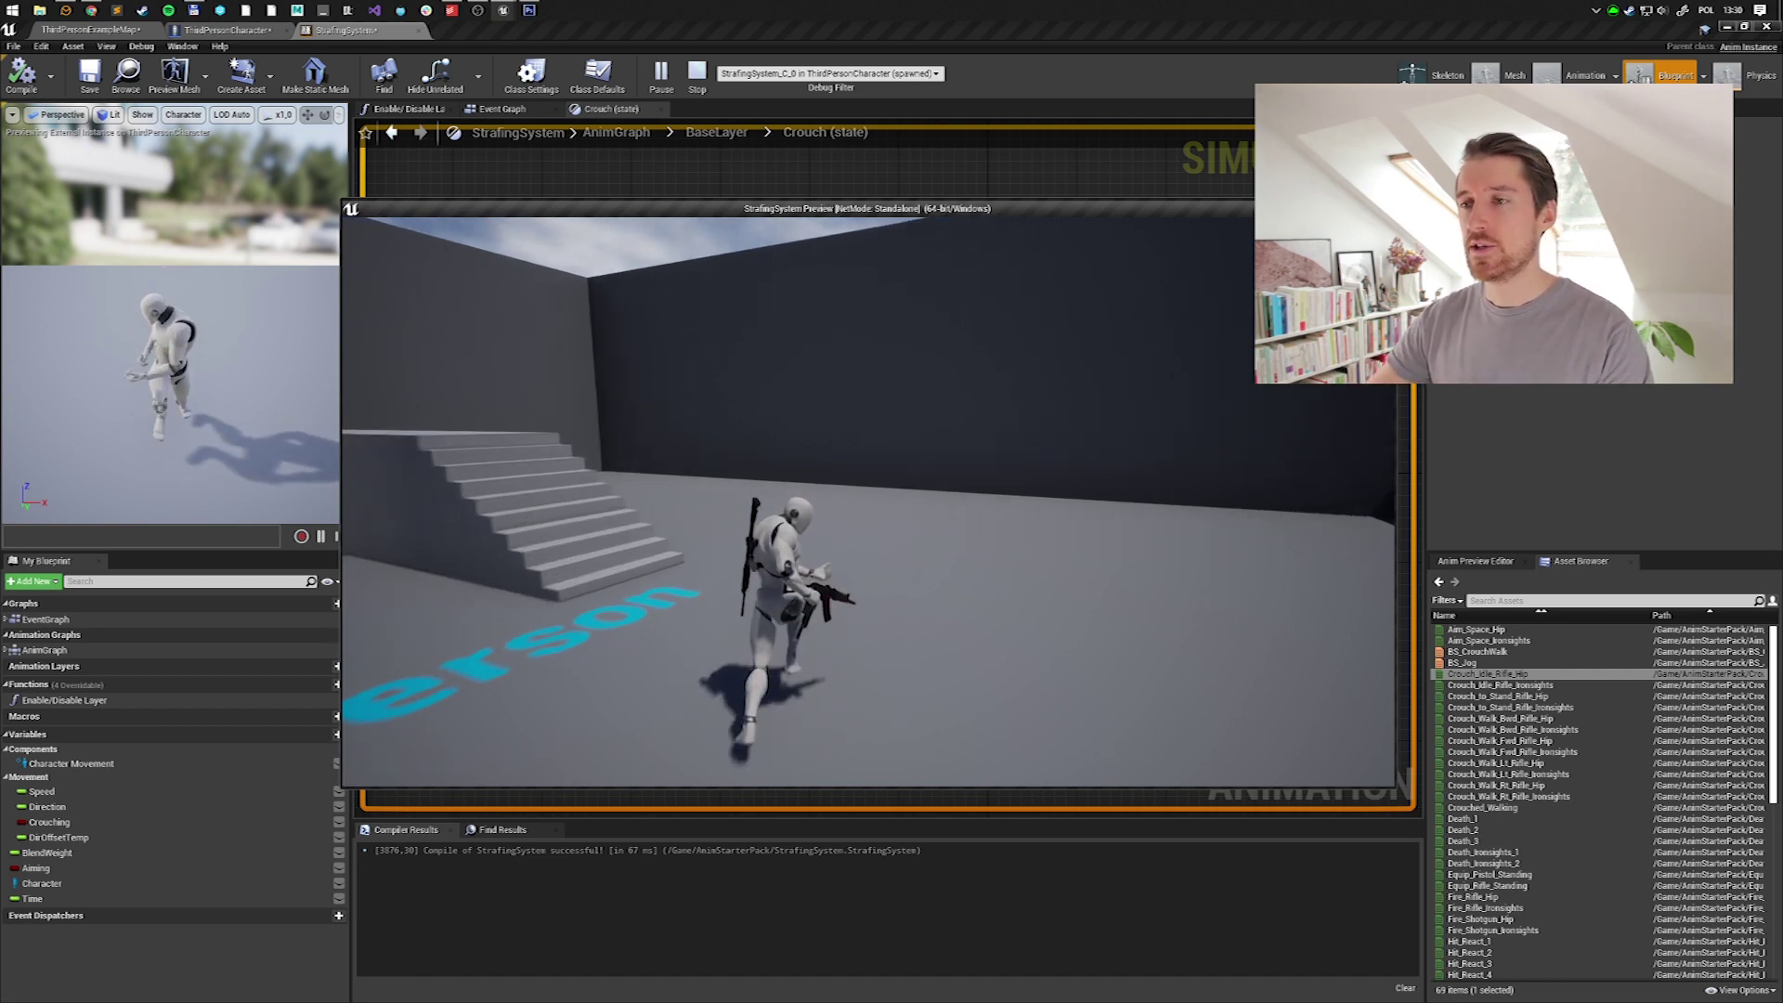
key(w)
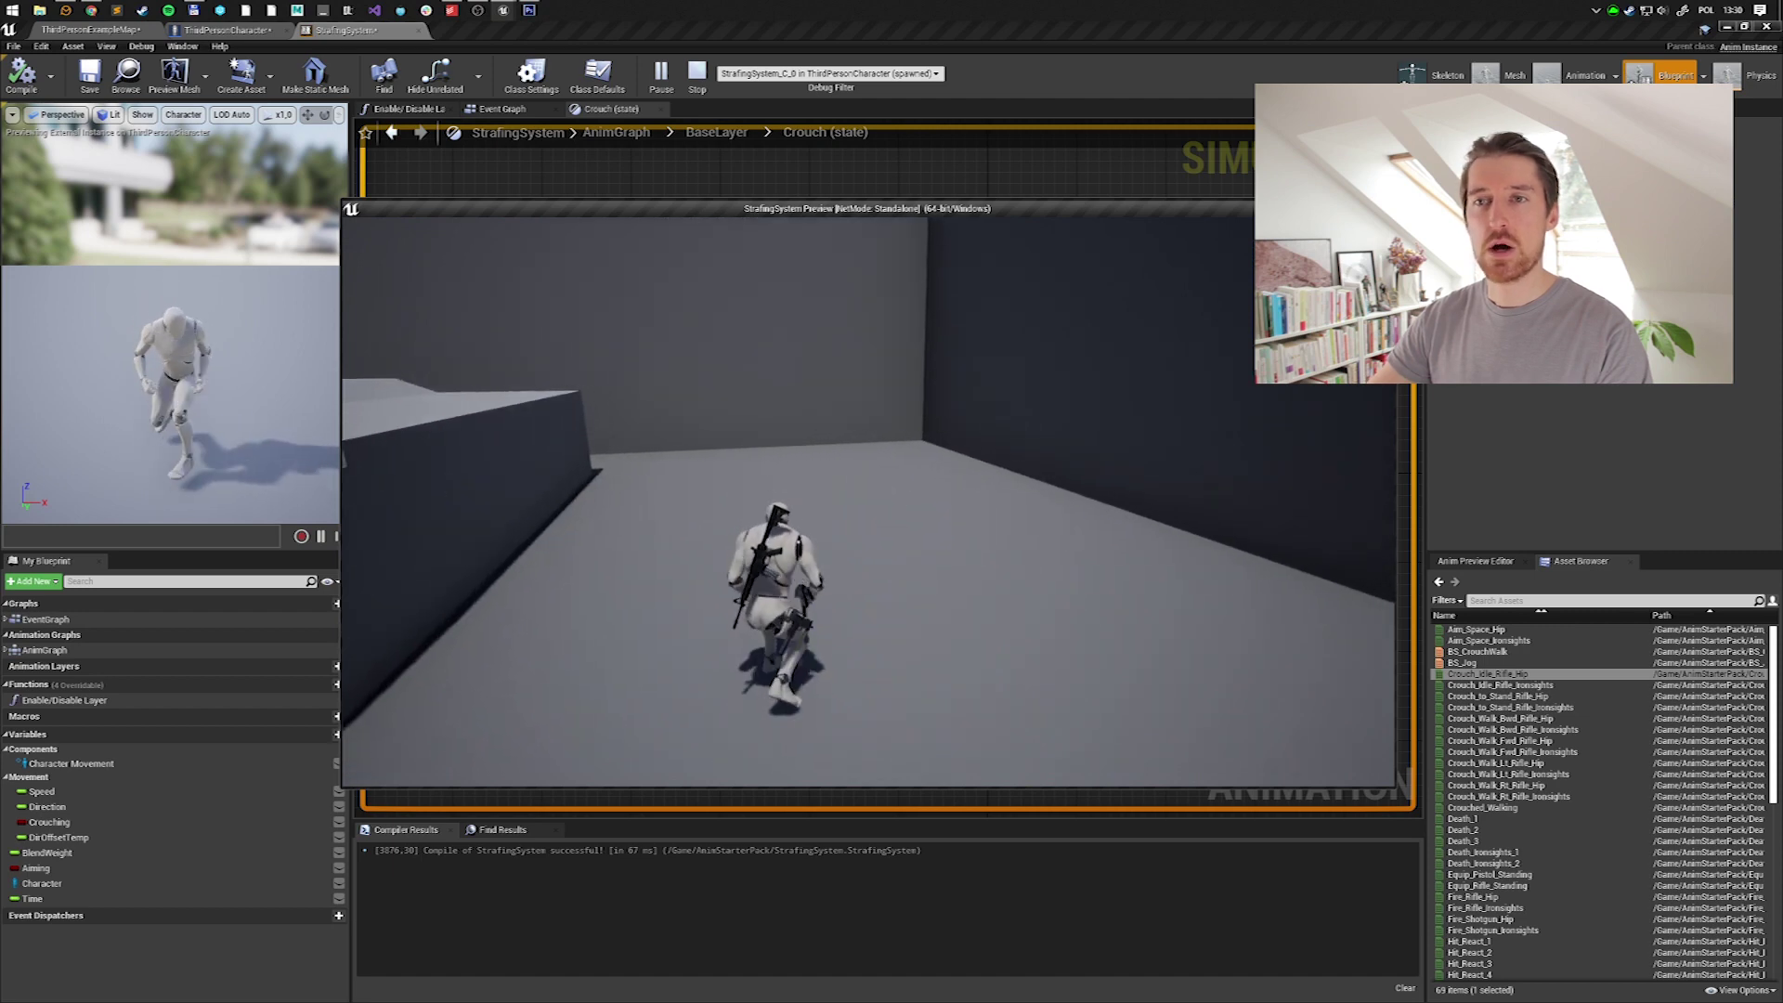
key(w)
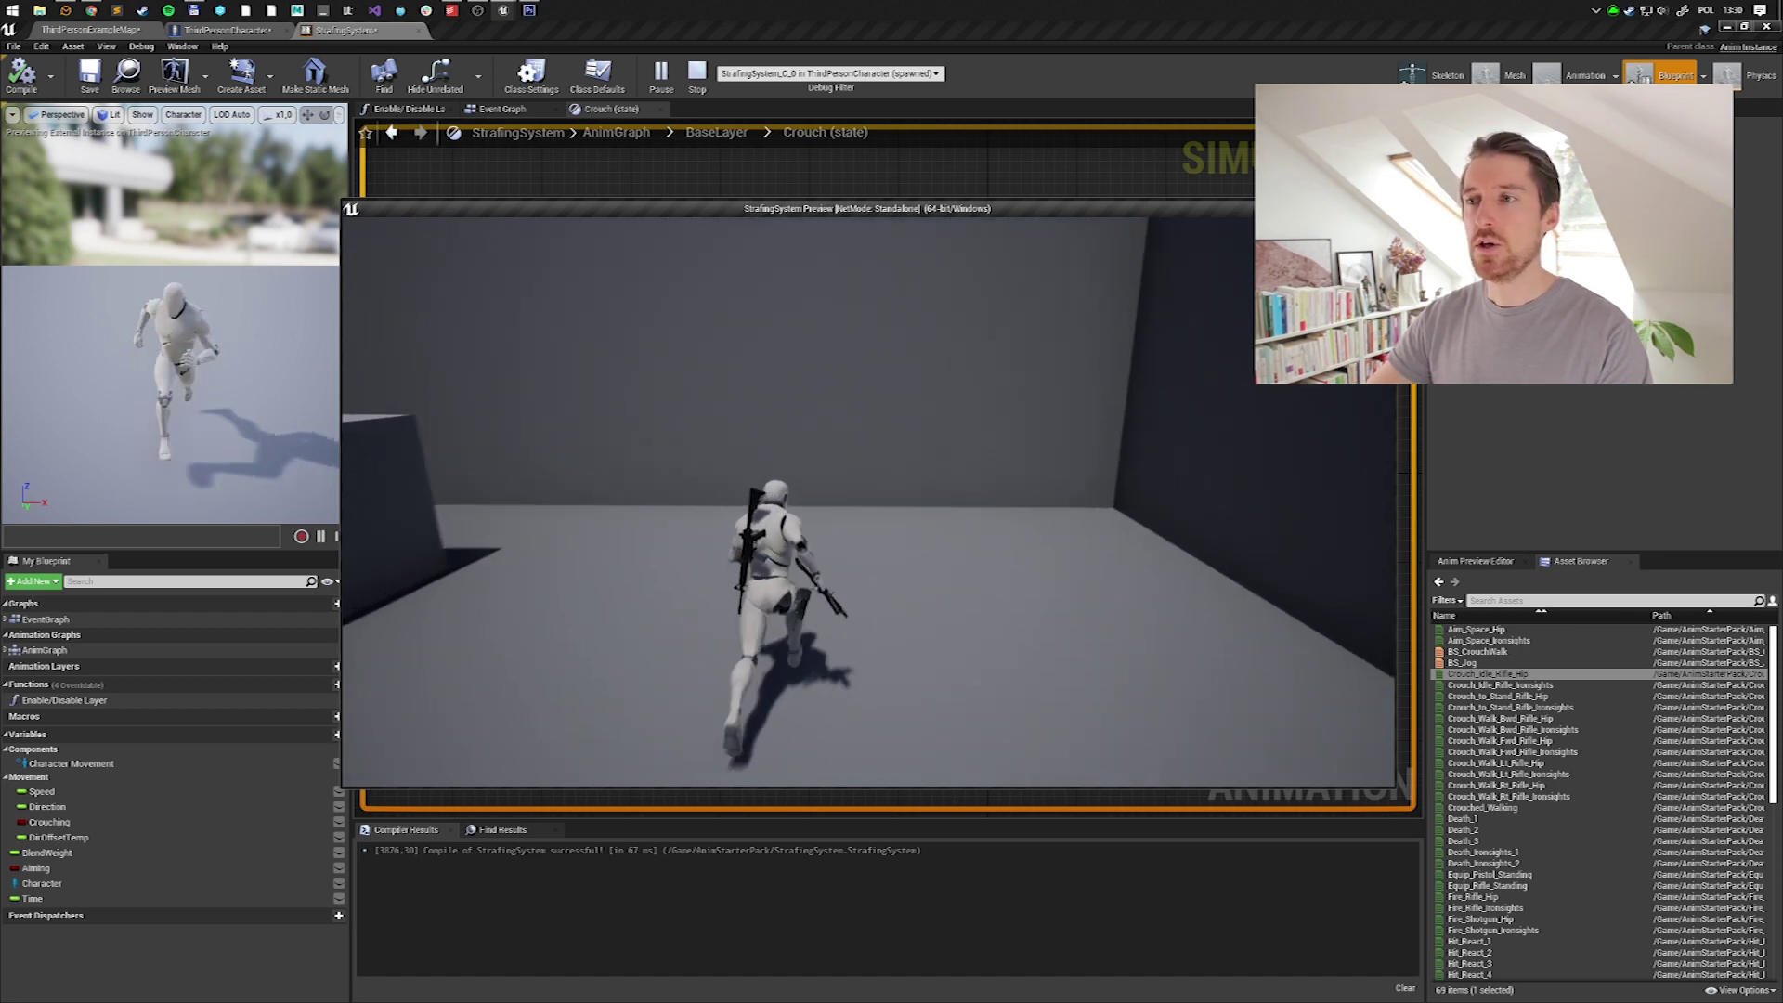
key(w)
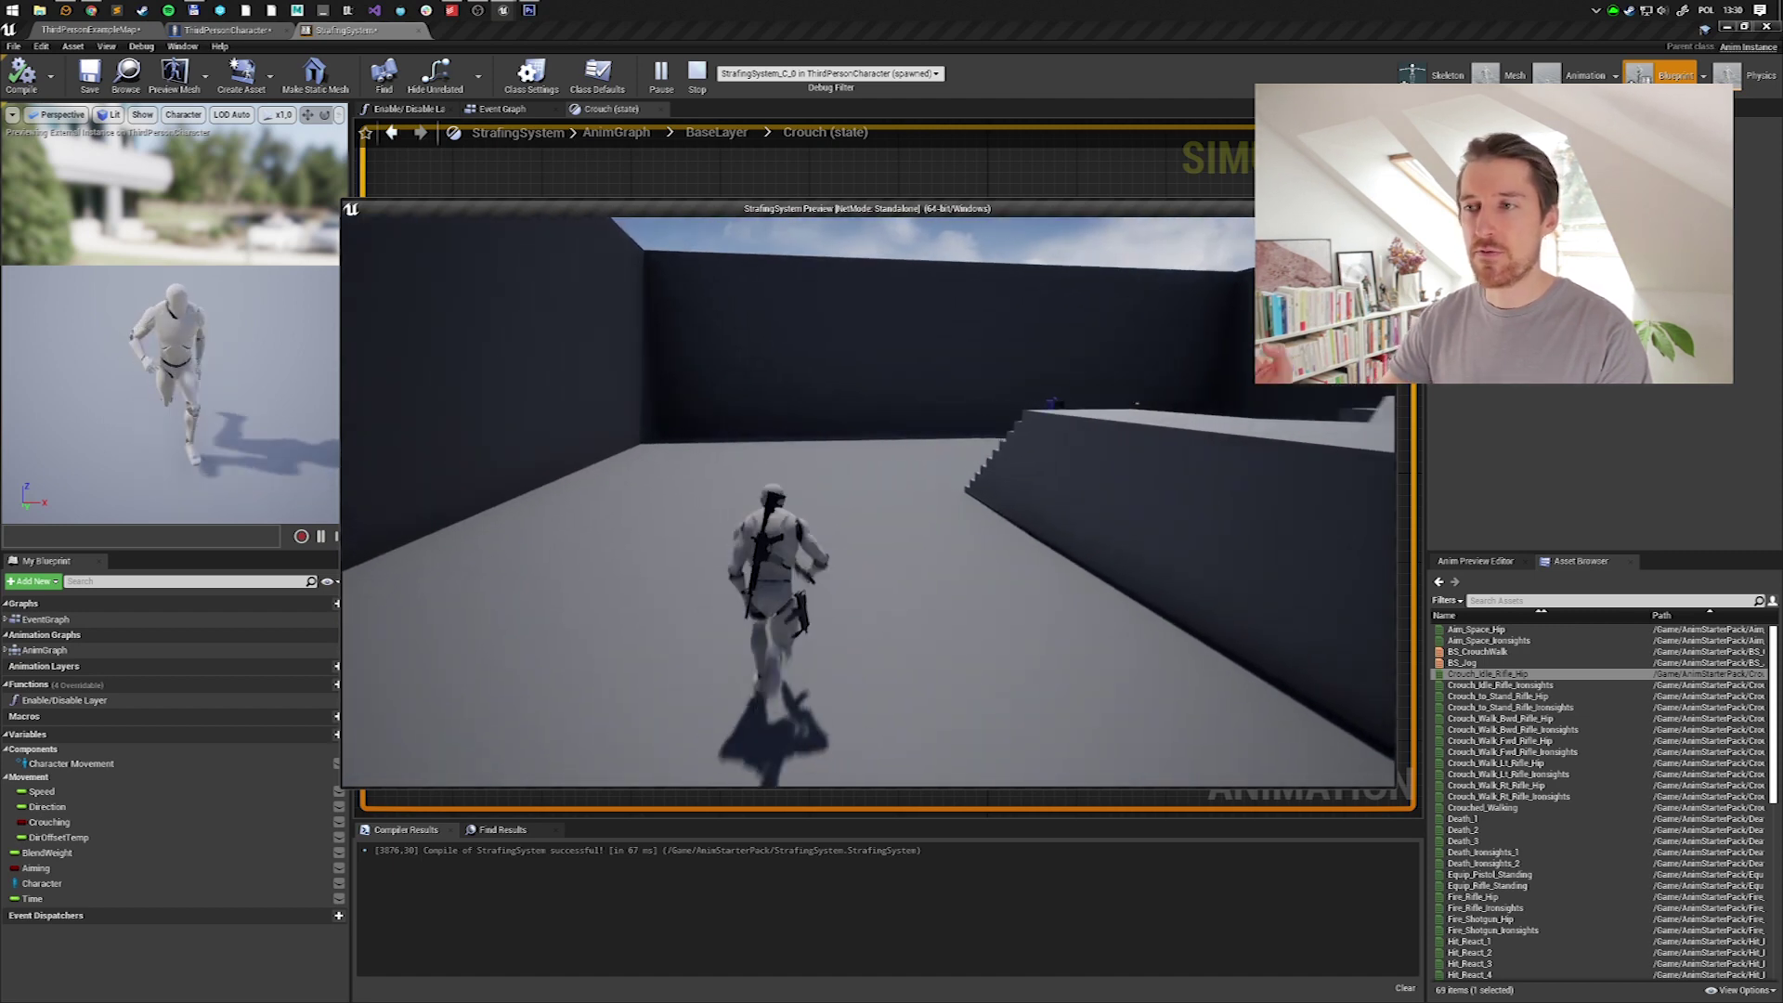
key(w)
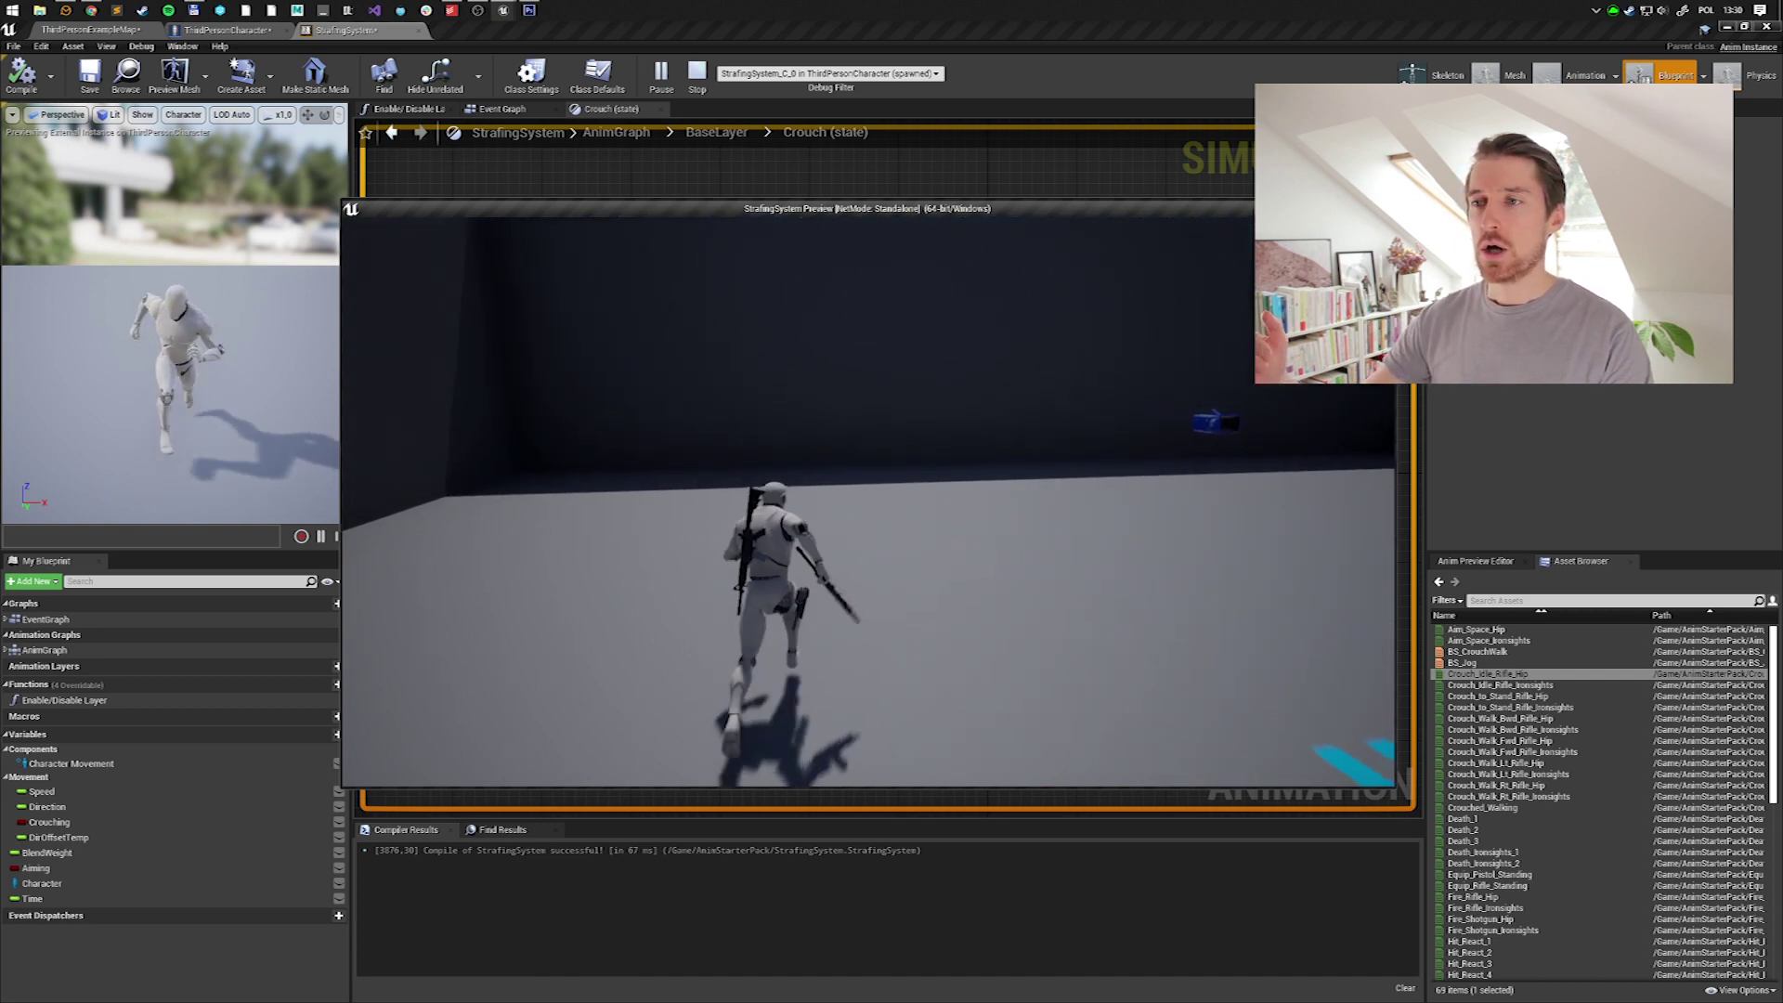
key(w)
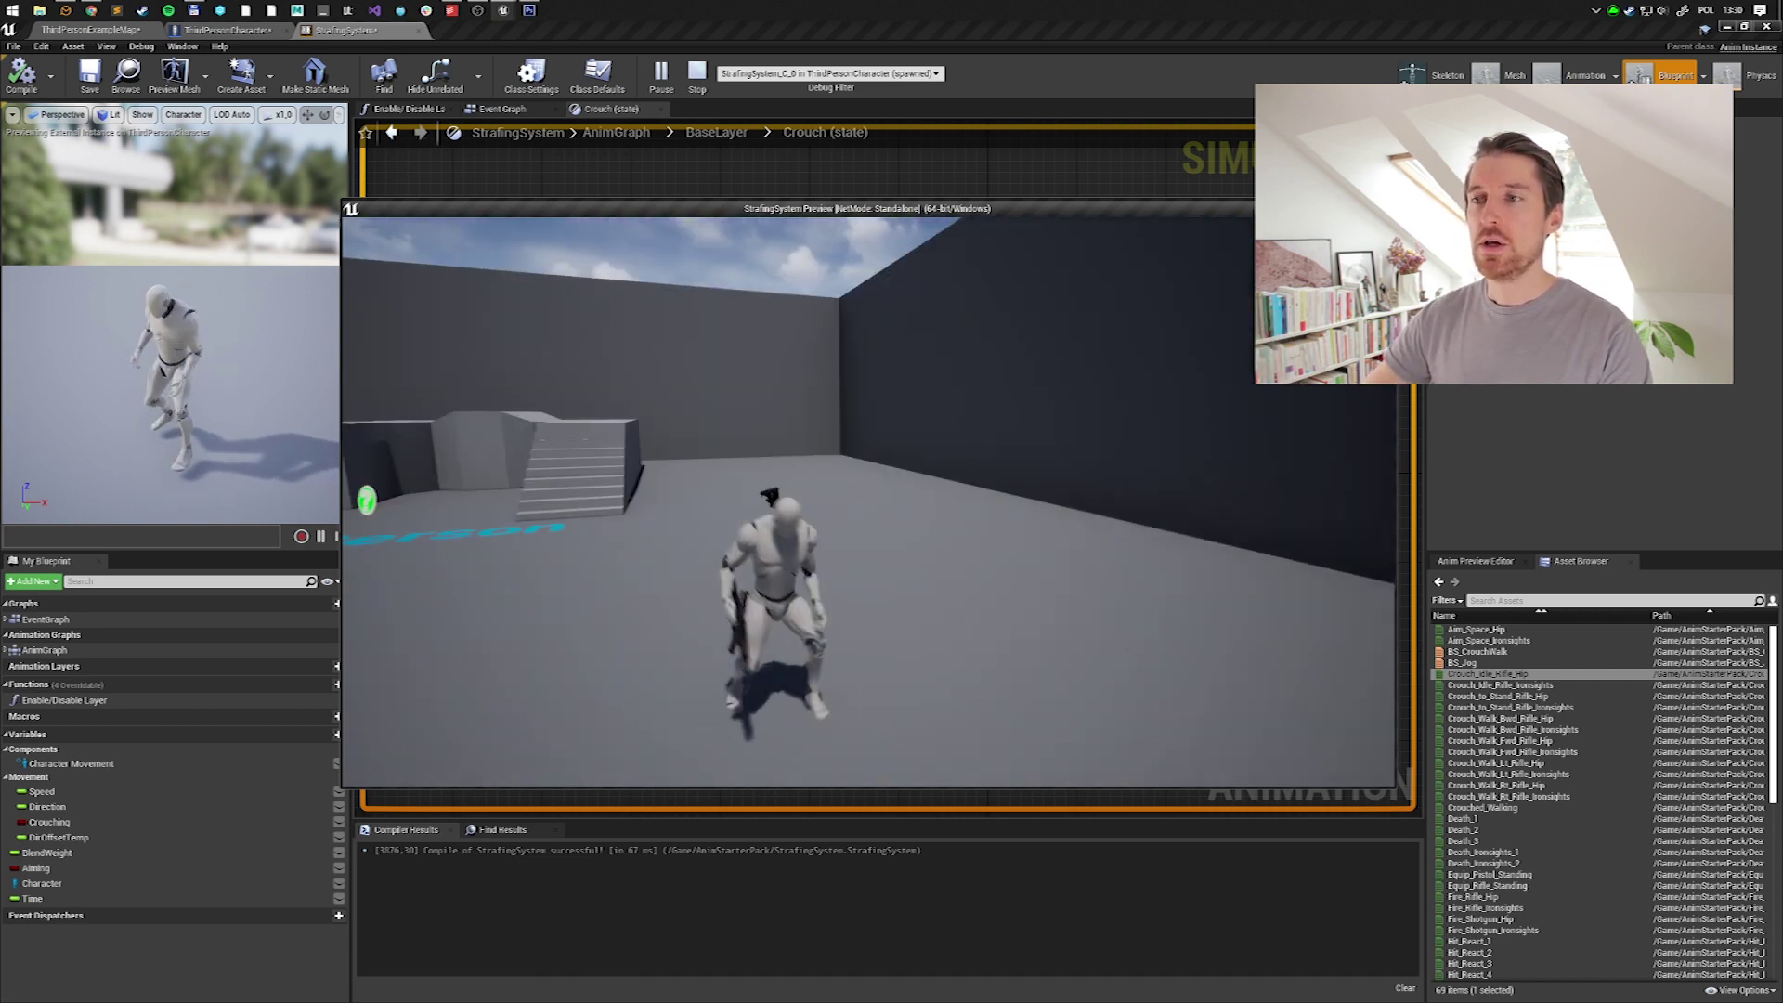
key(w)
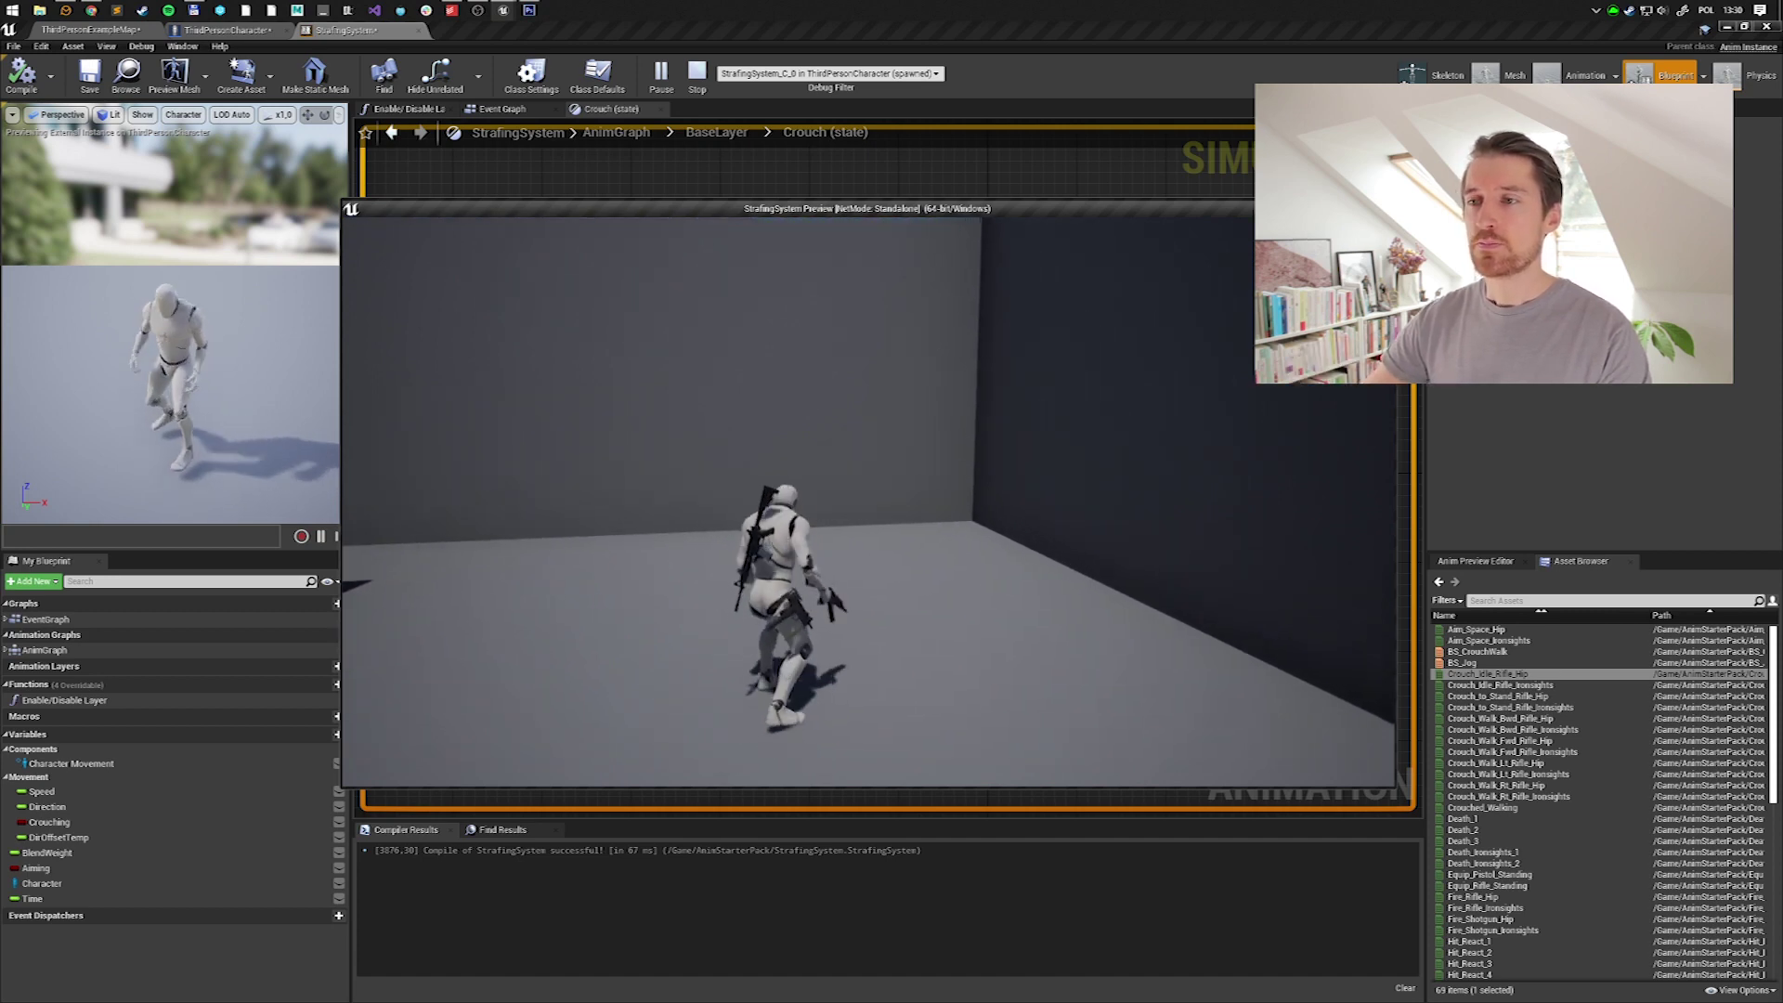
key(w)
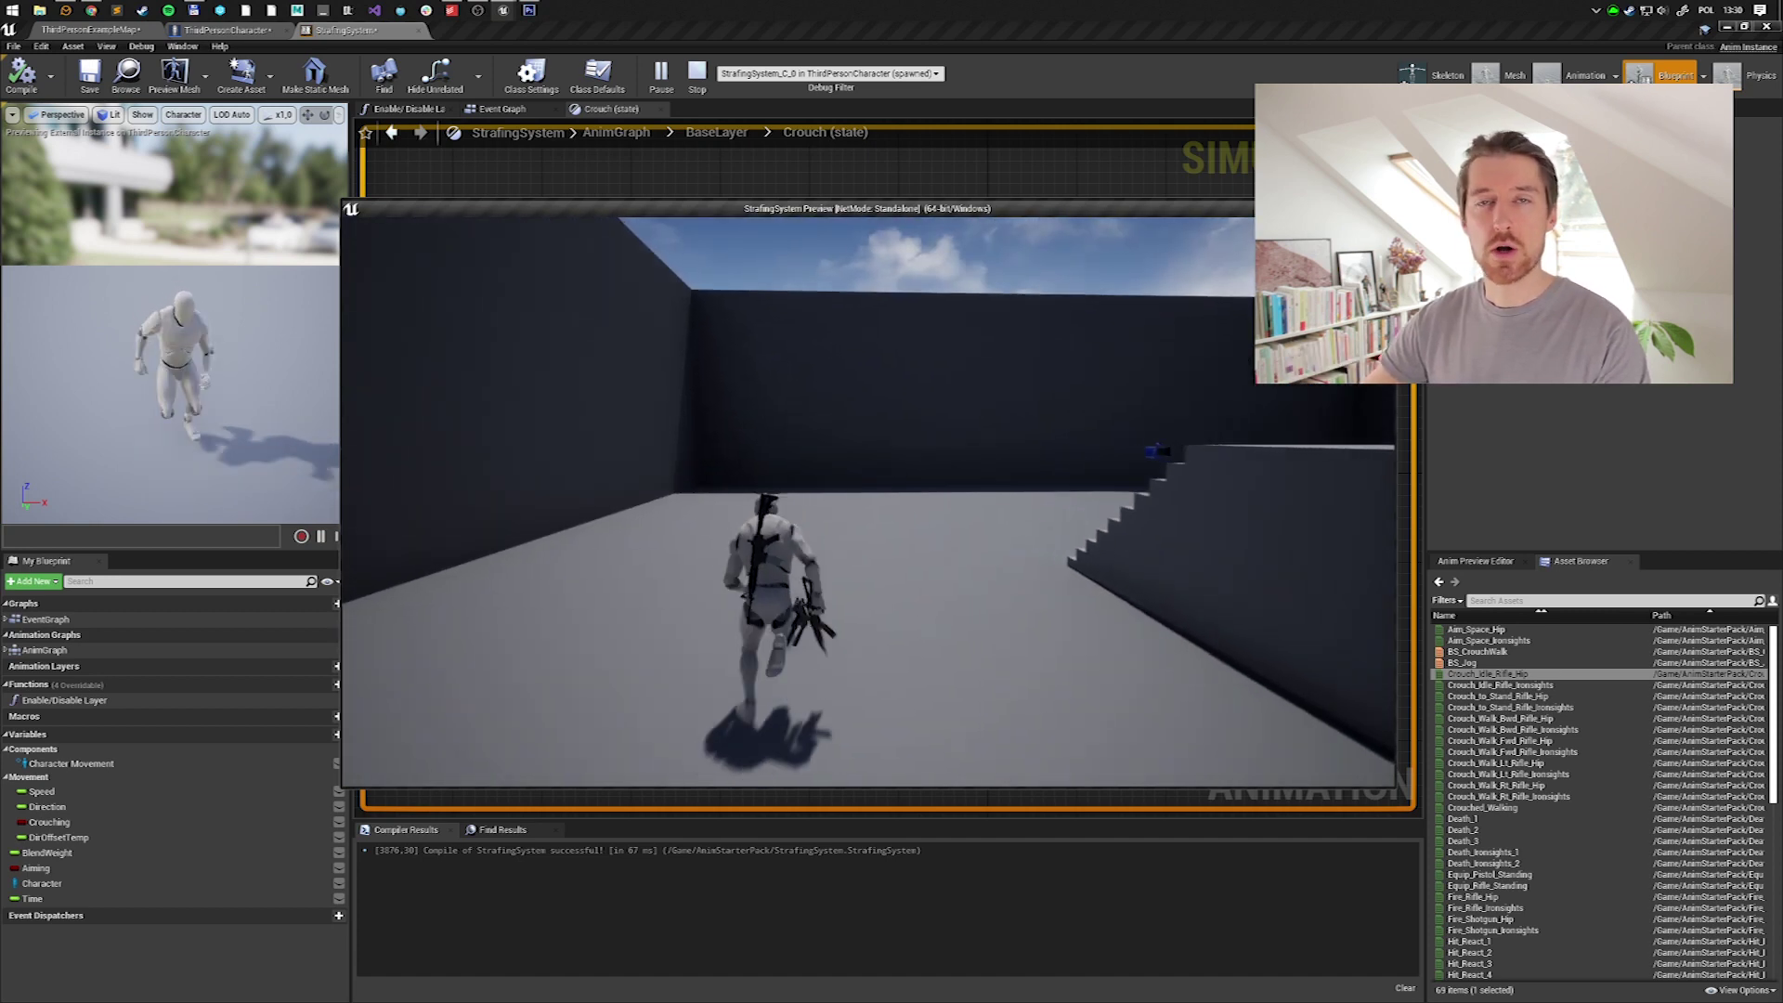
key(w)
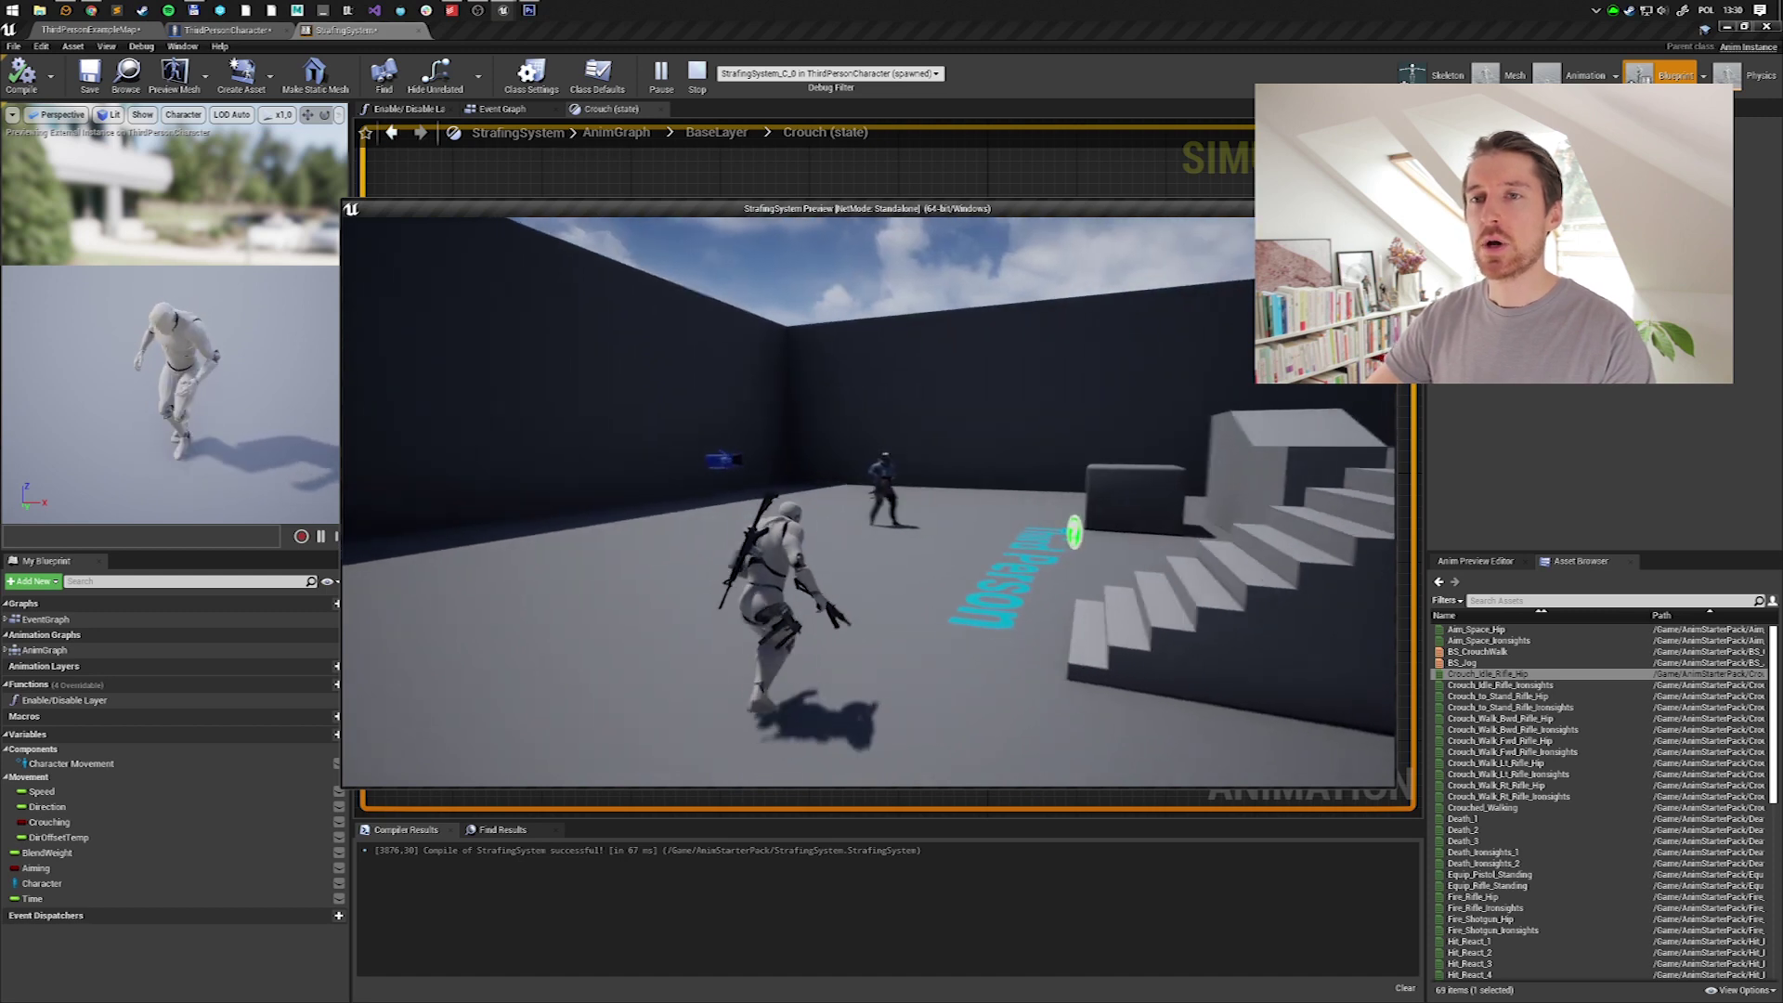
key(w)
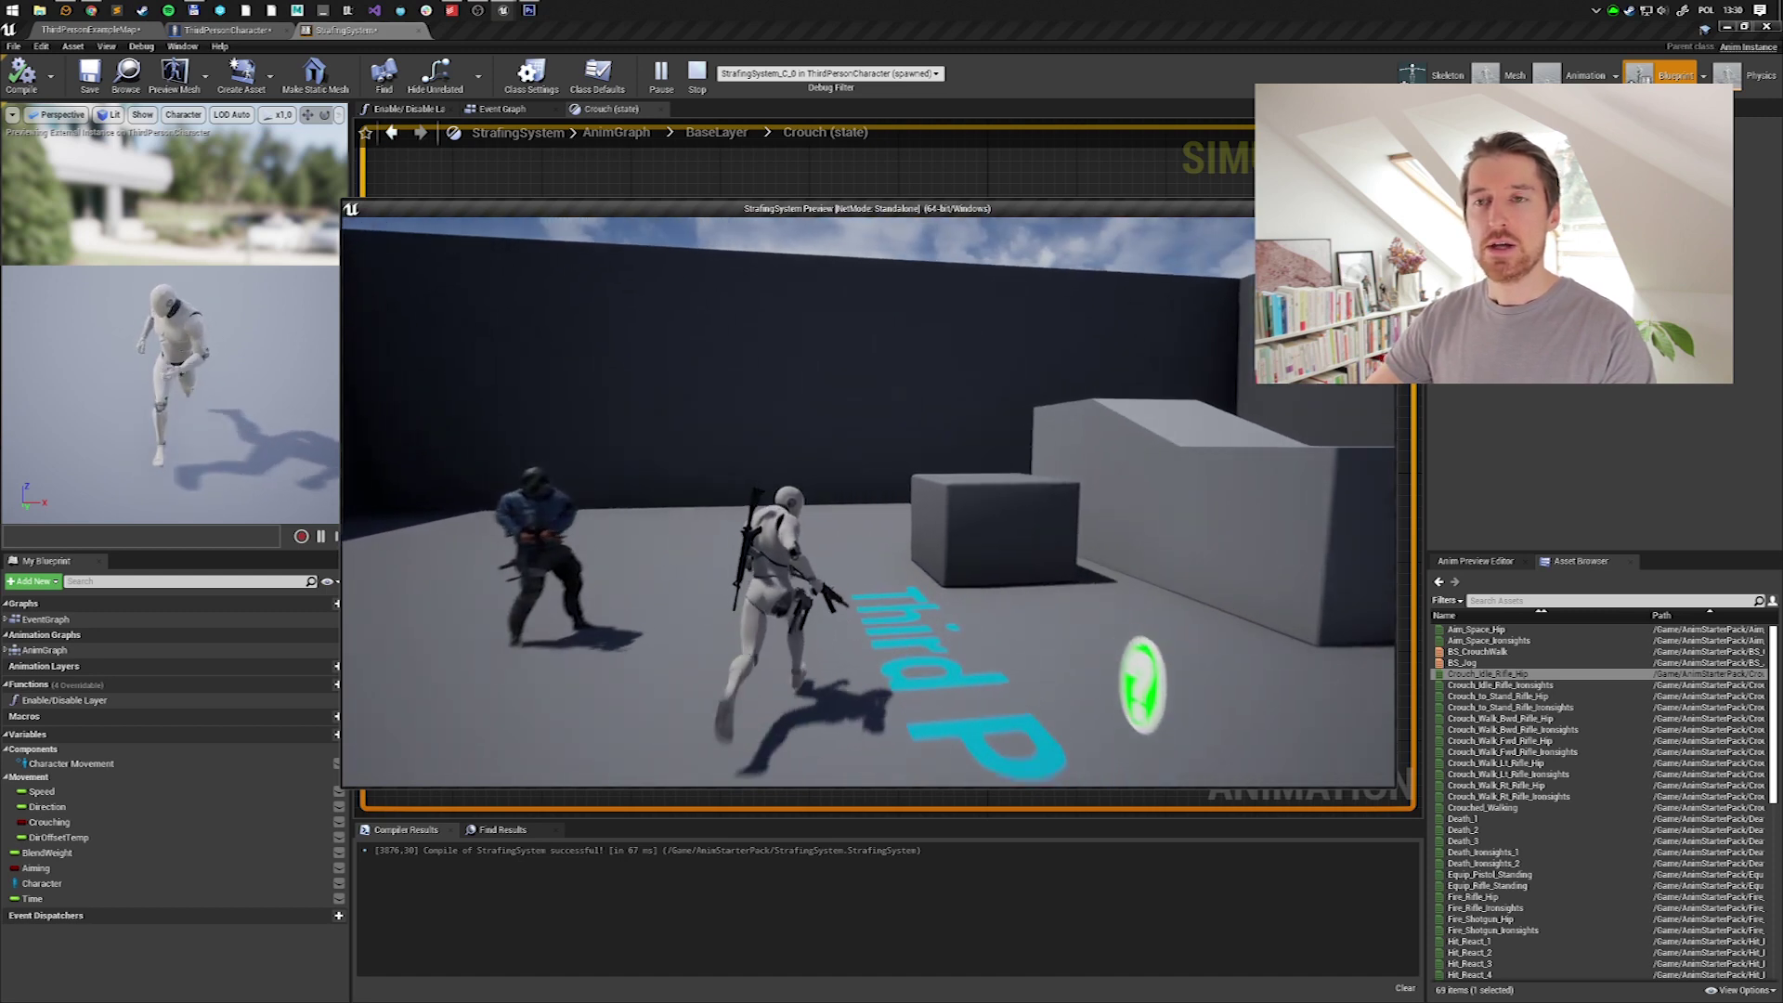
key(w)
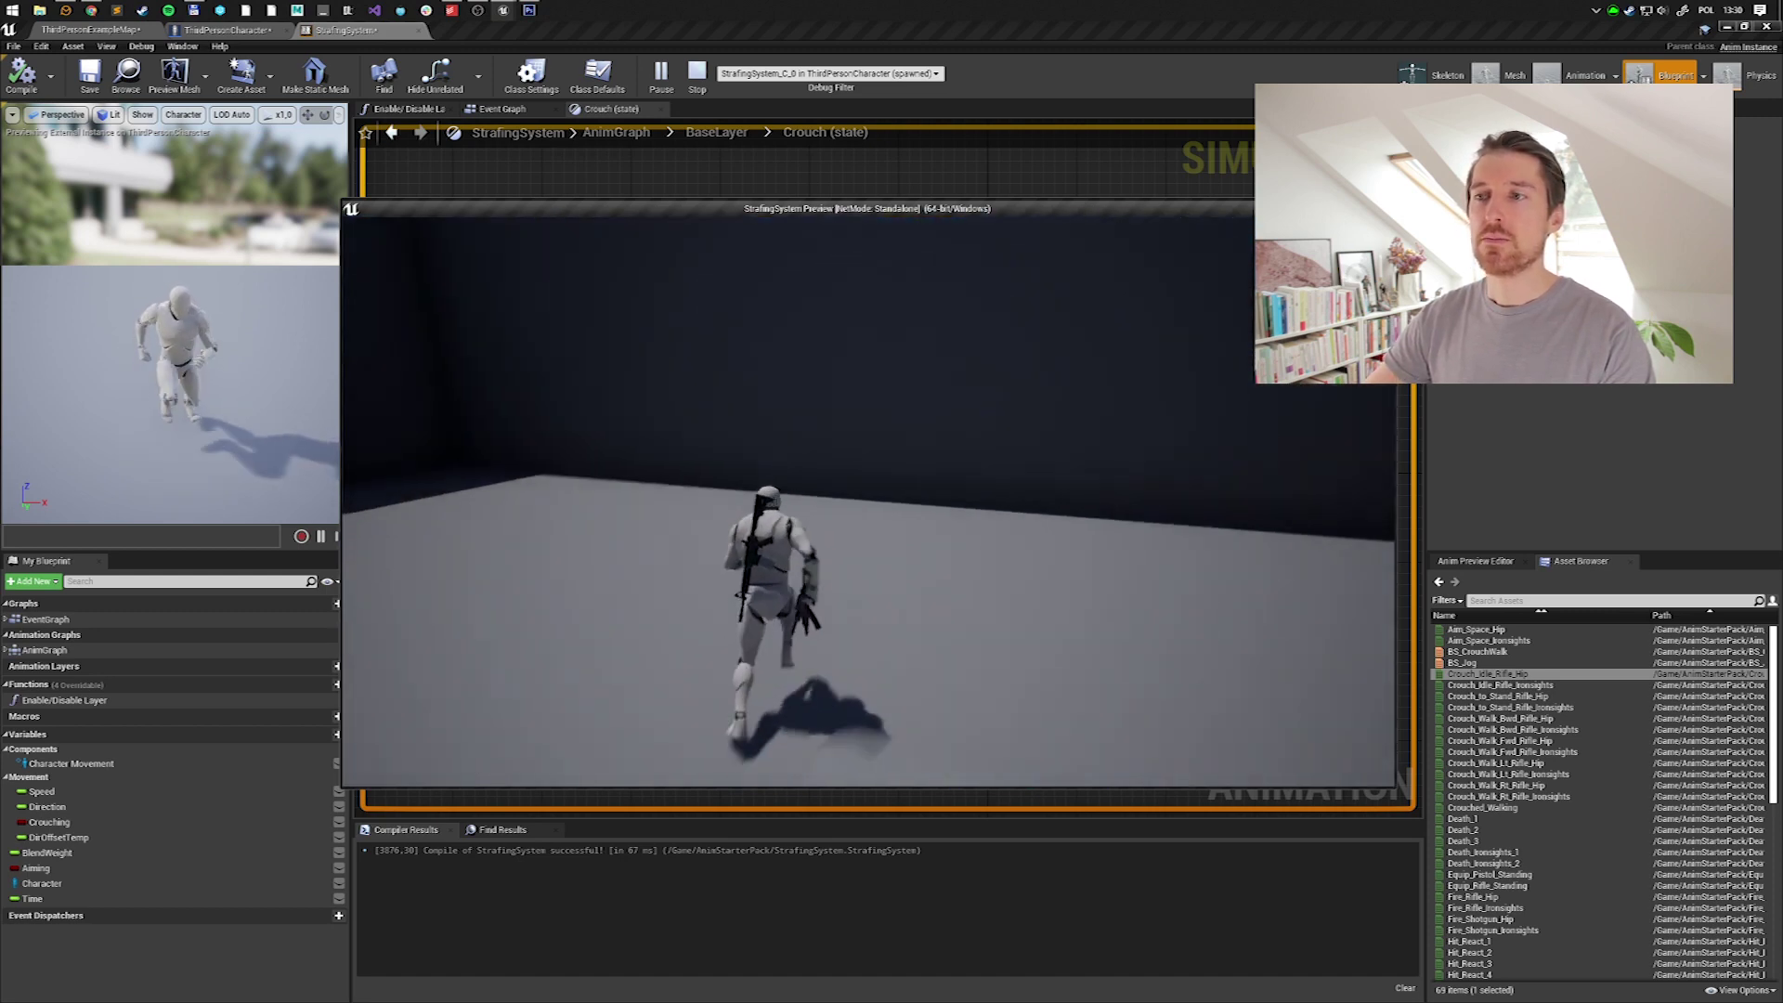
key(w)
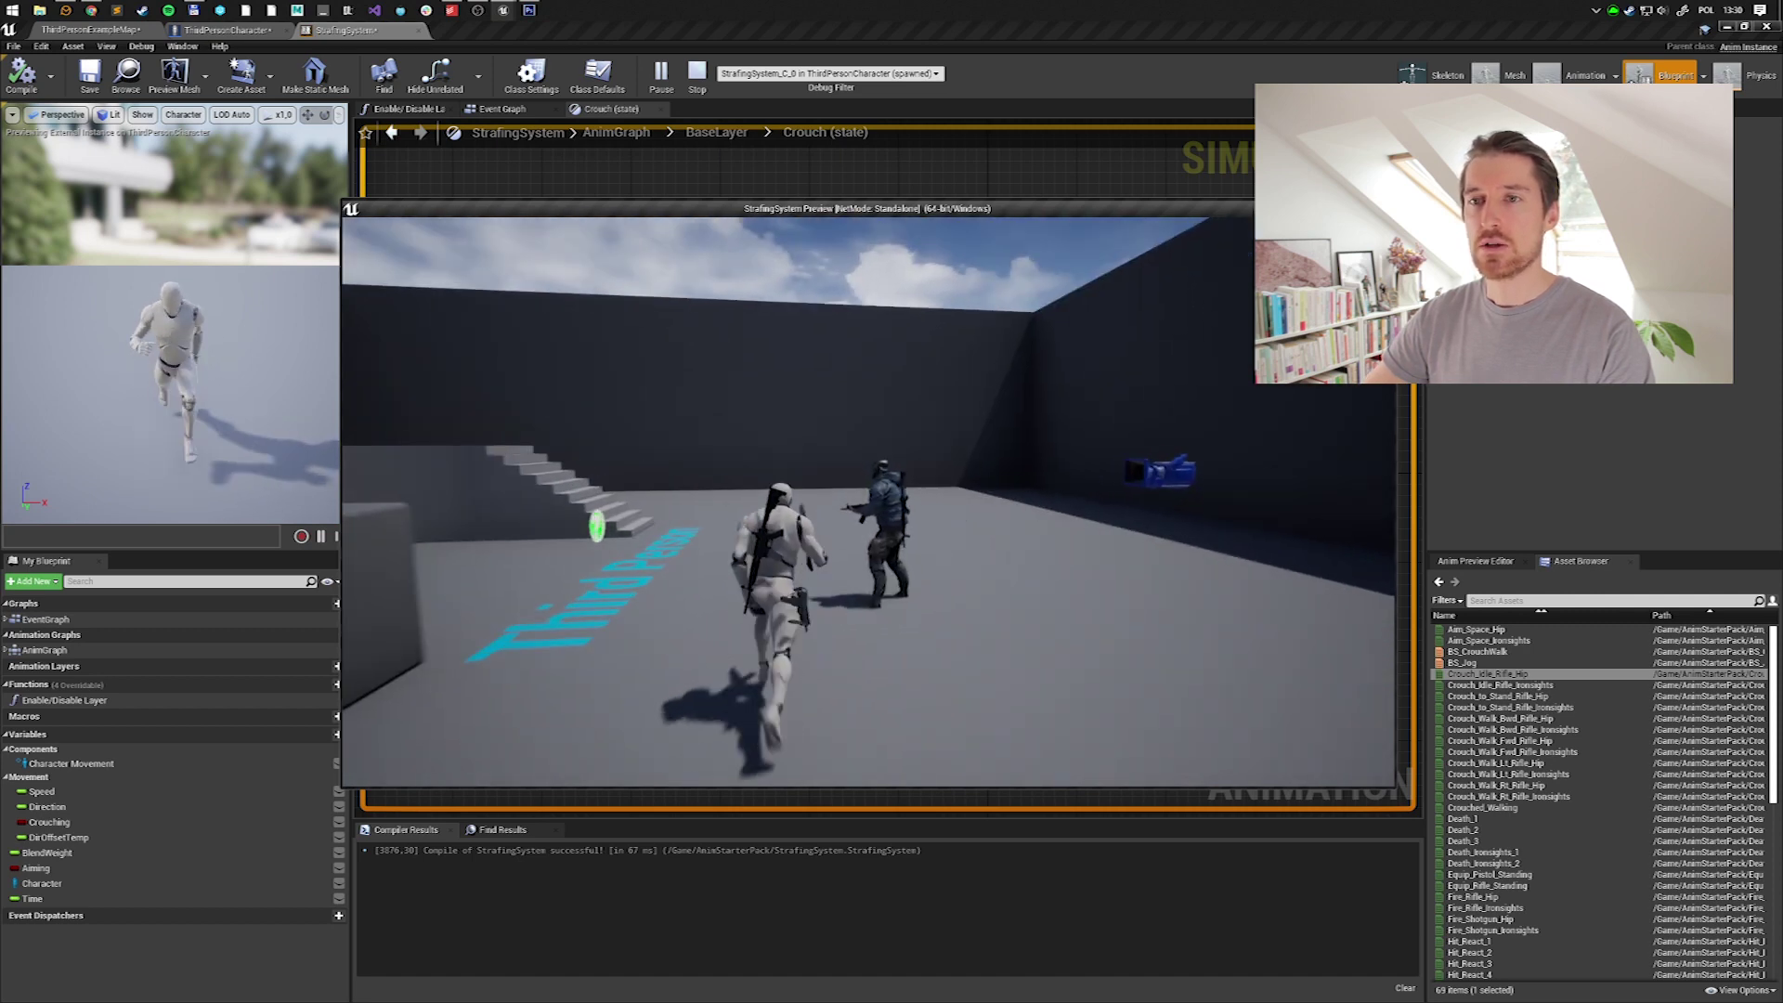
key(w)
key(c)
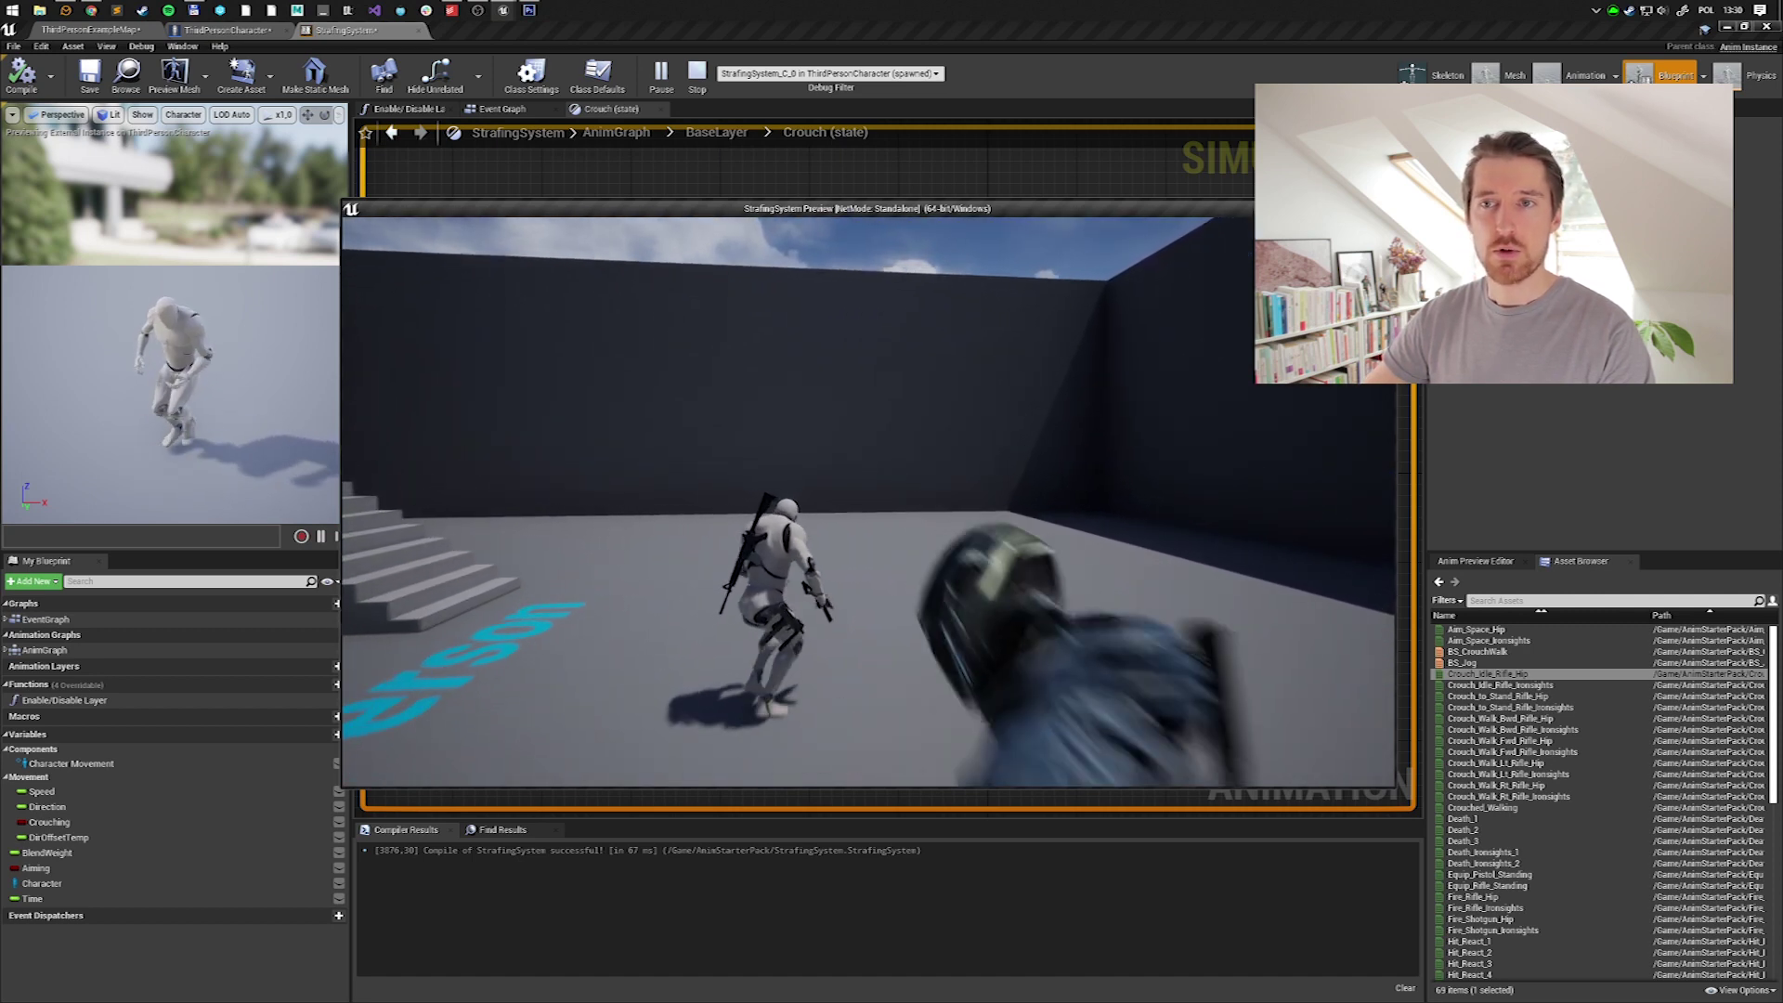
key(w)
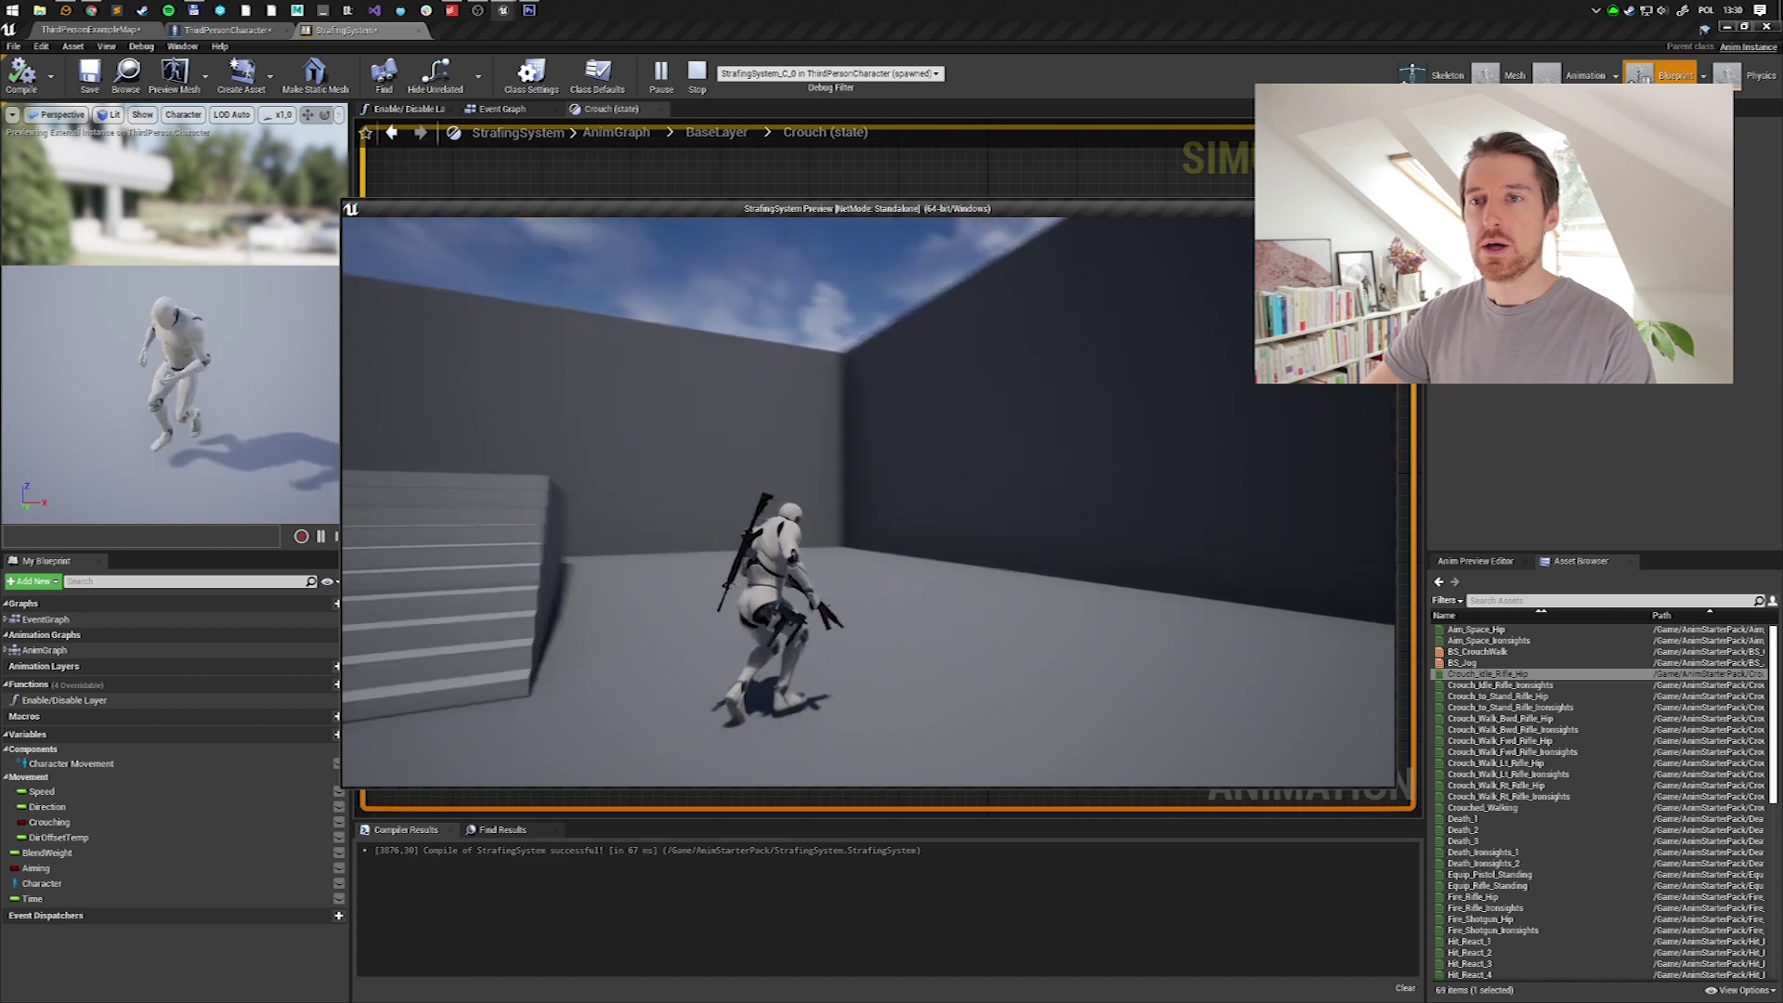
key(w)
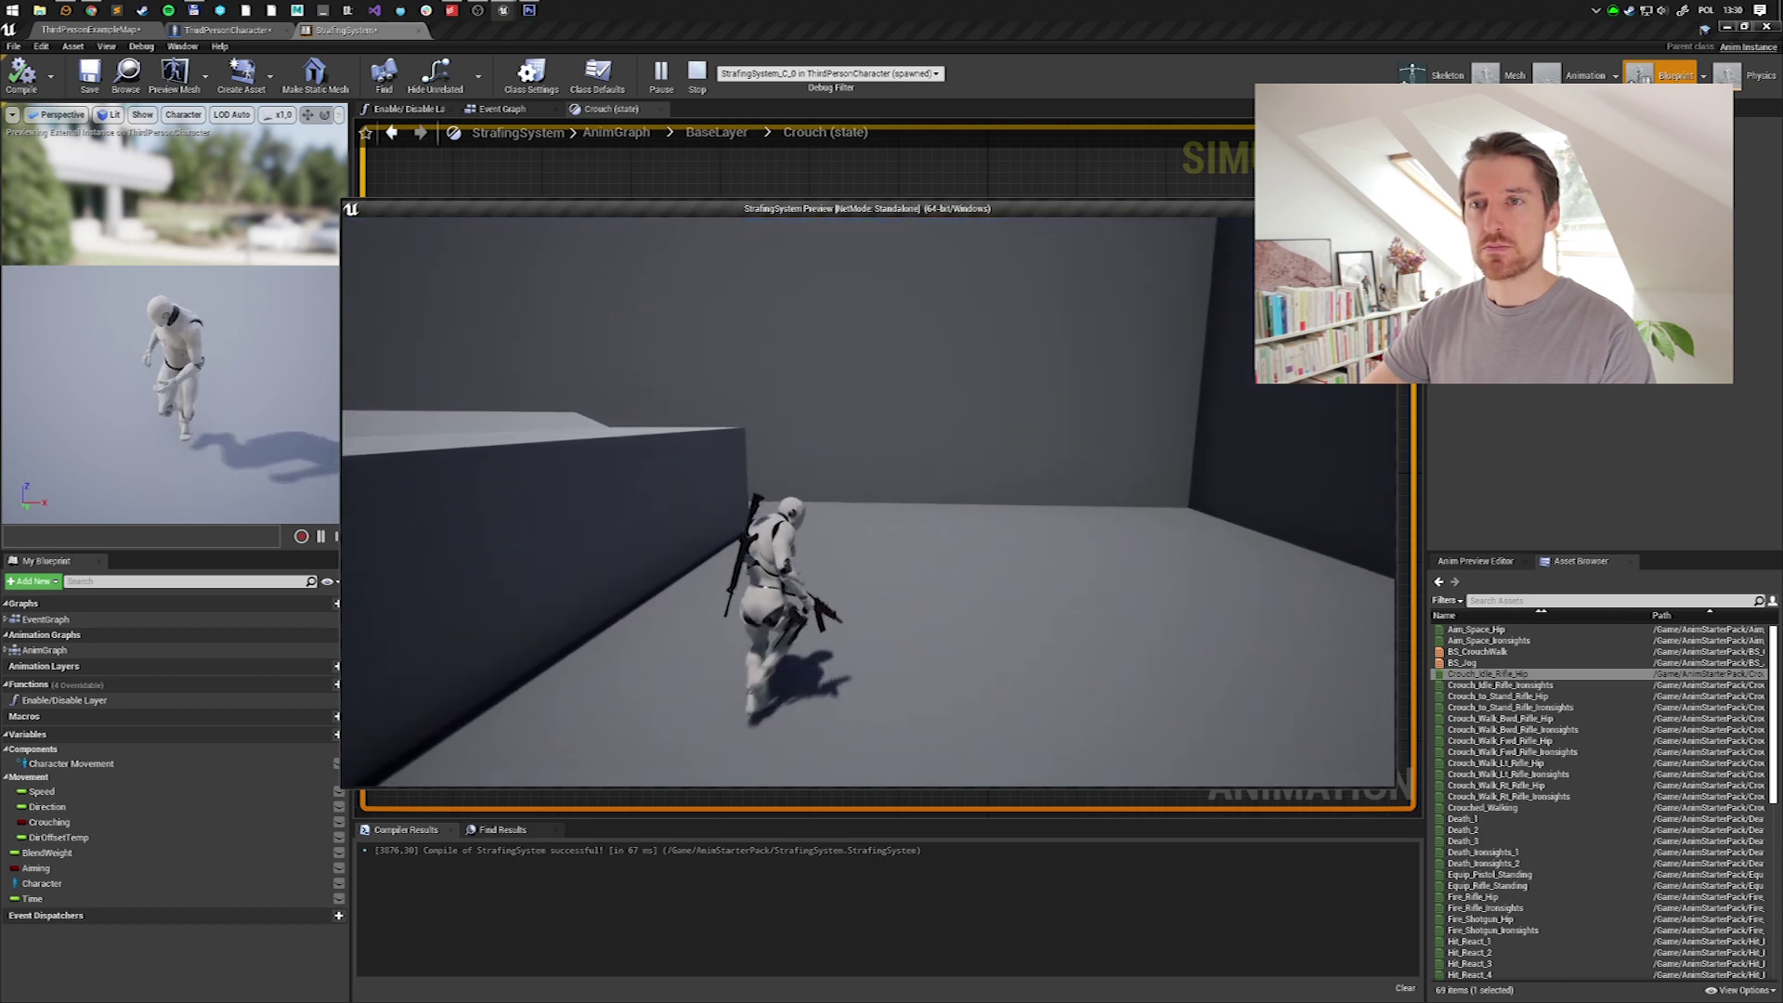
key(c)
key(w)
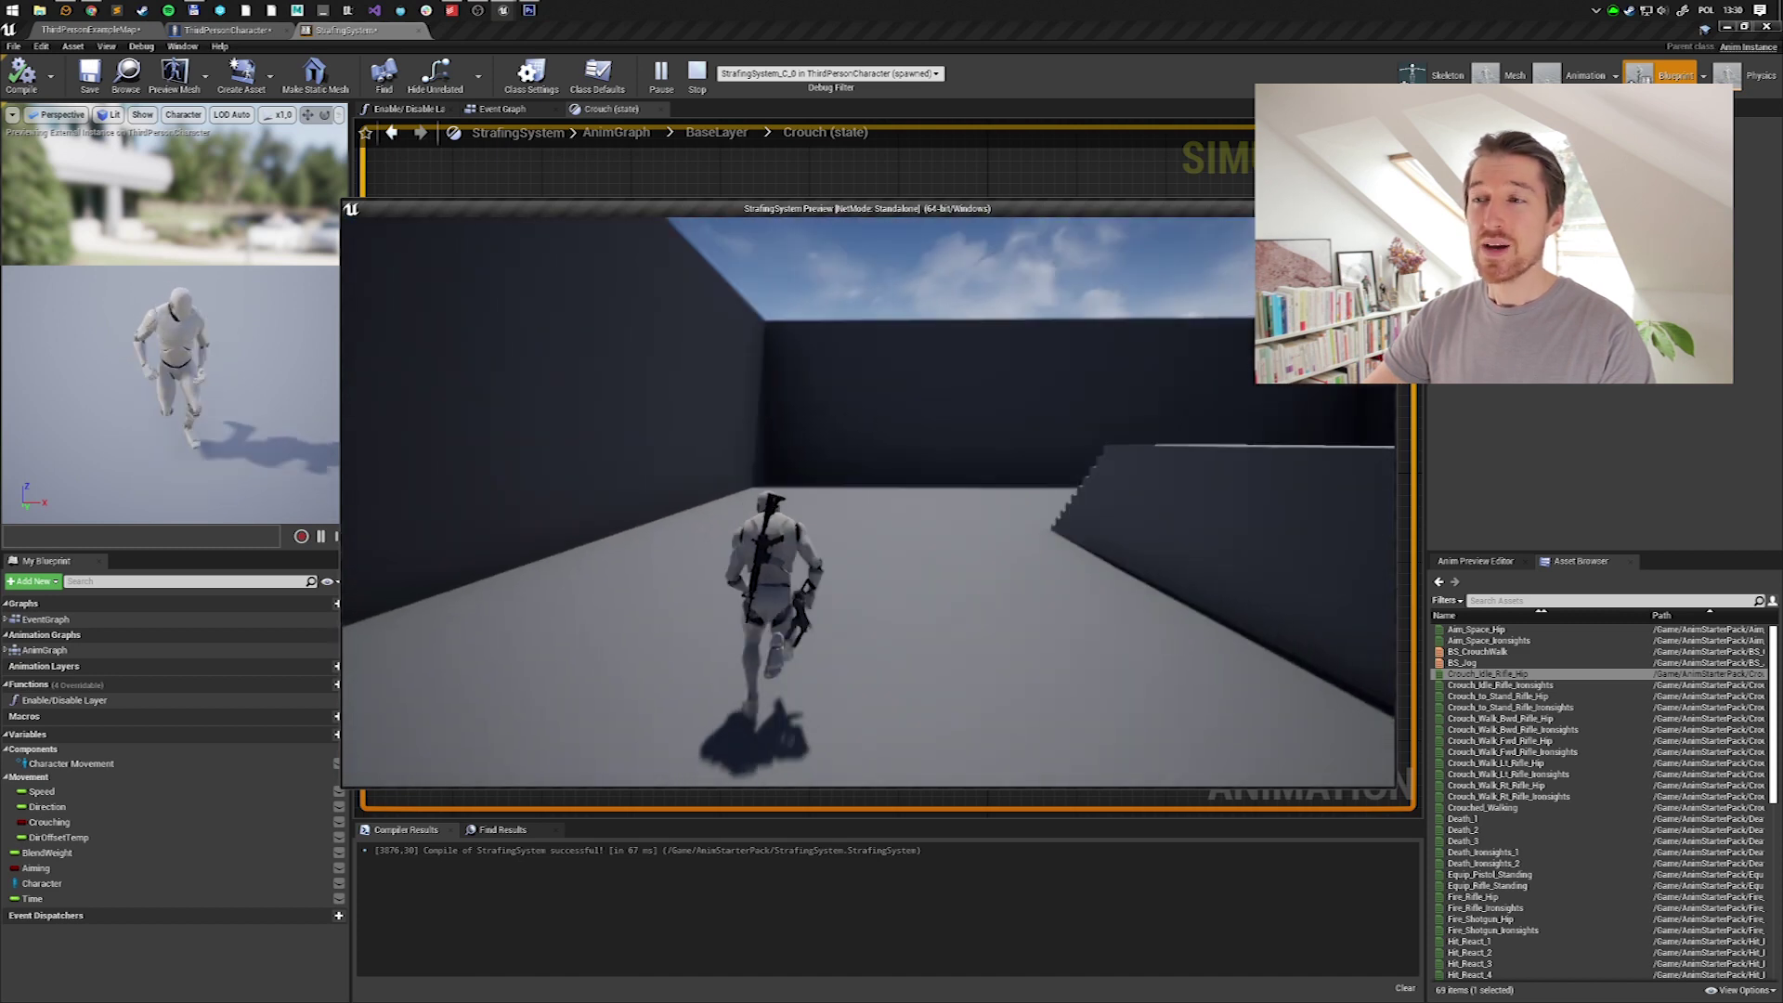
key(w)
key(c)
key(c)
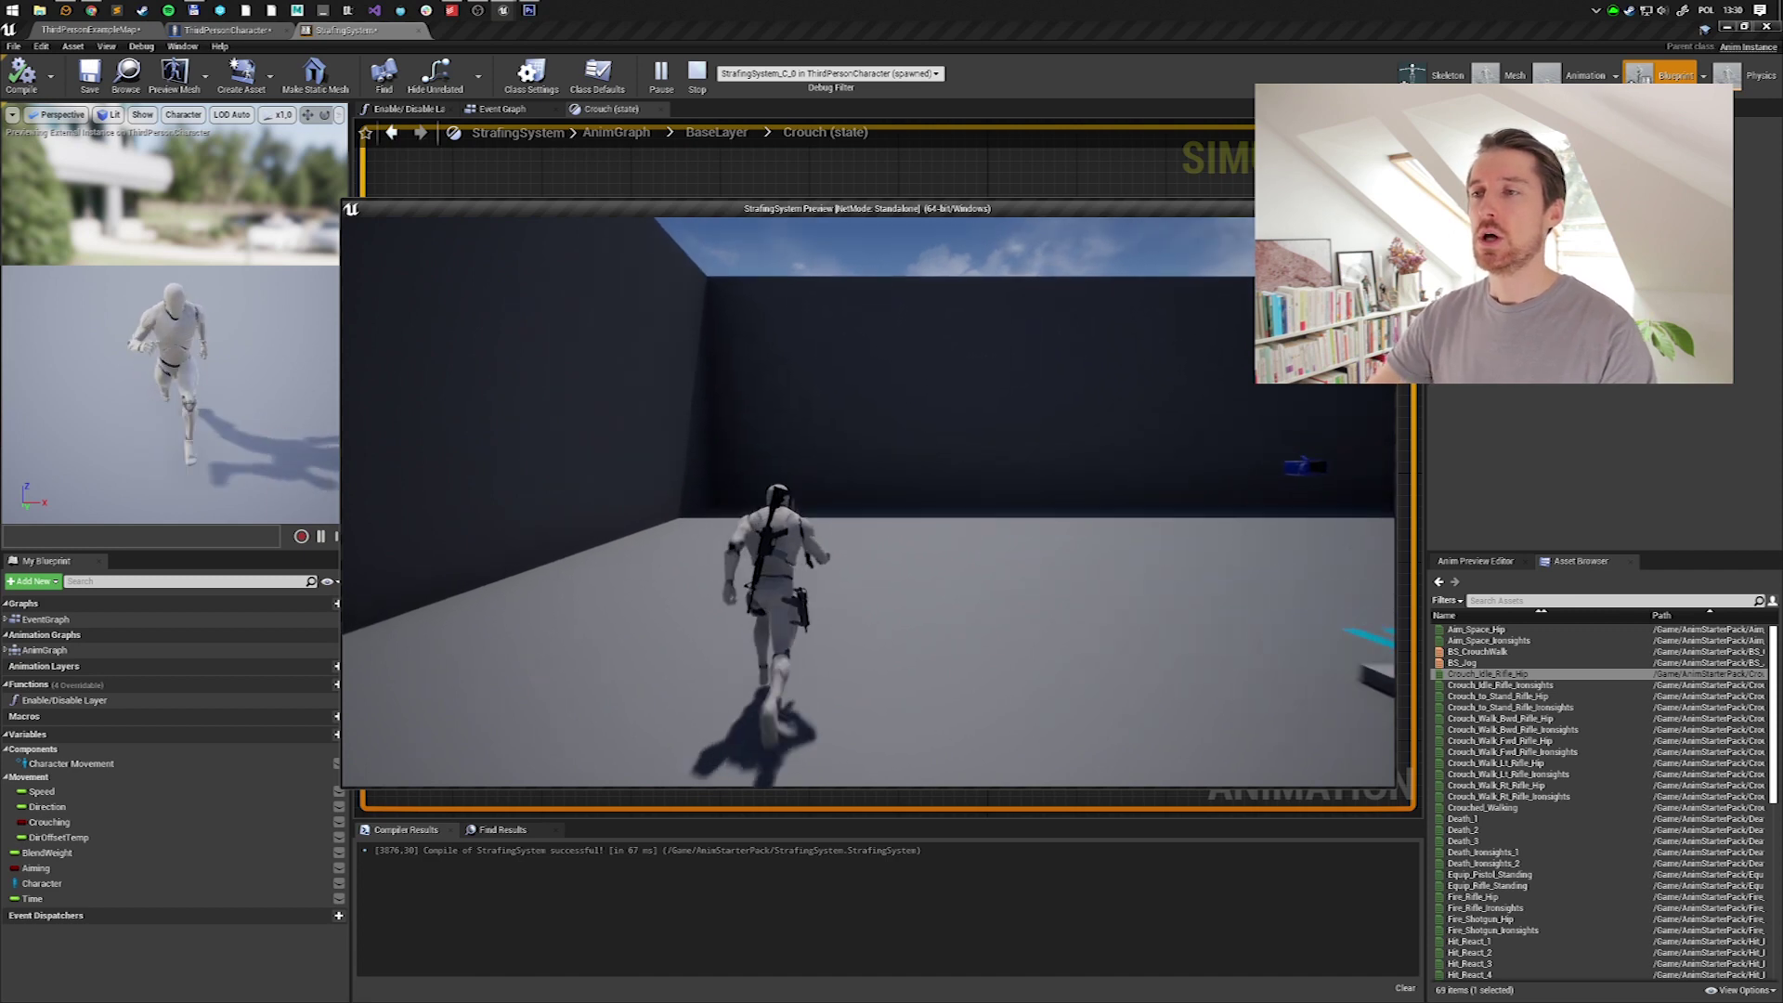
key(w)
key(d)
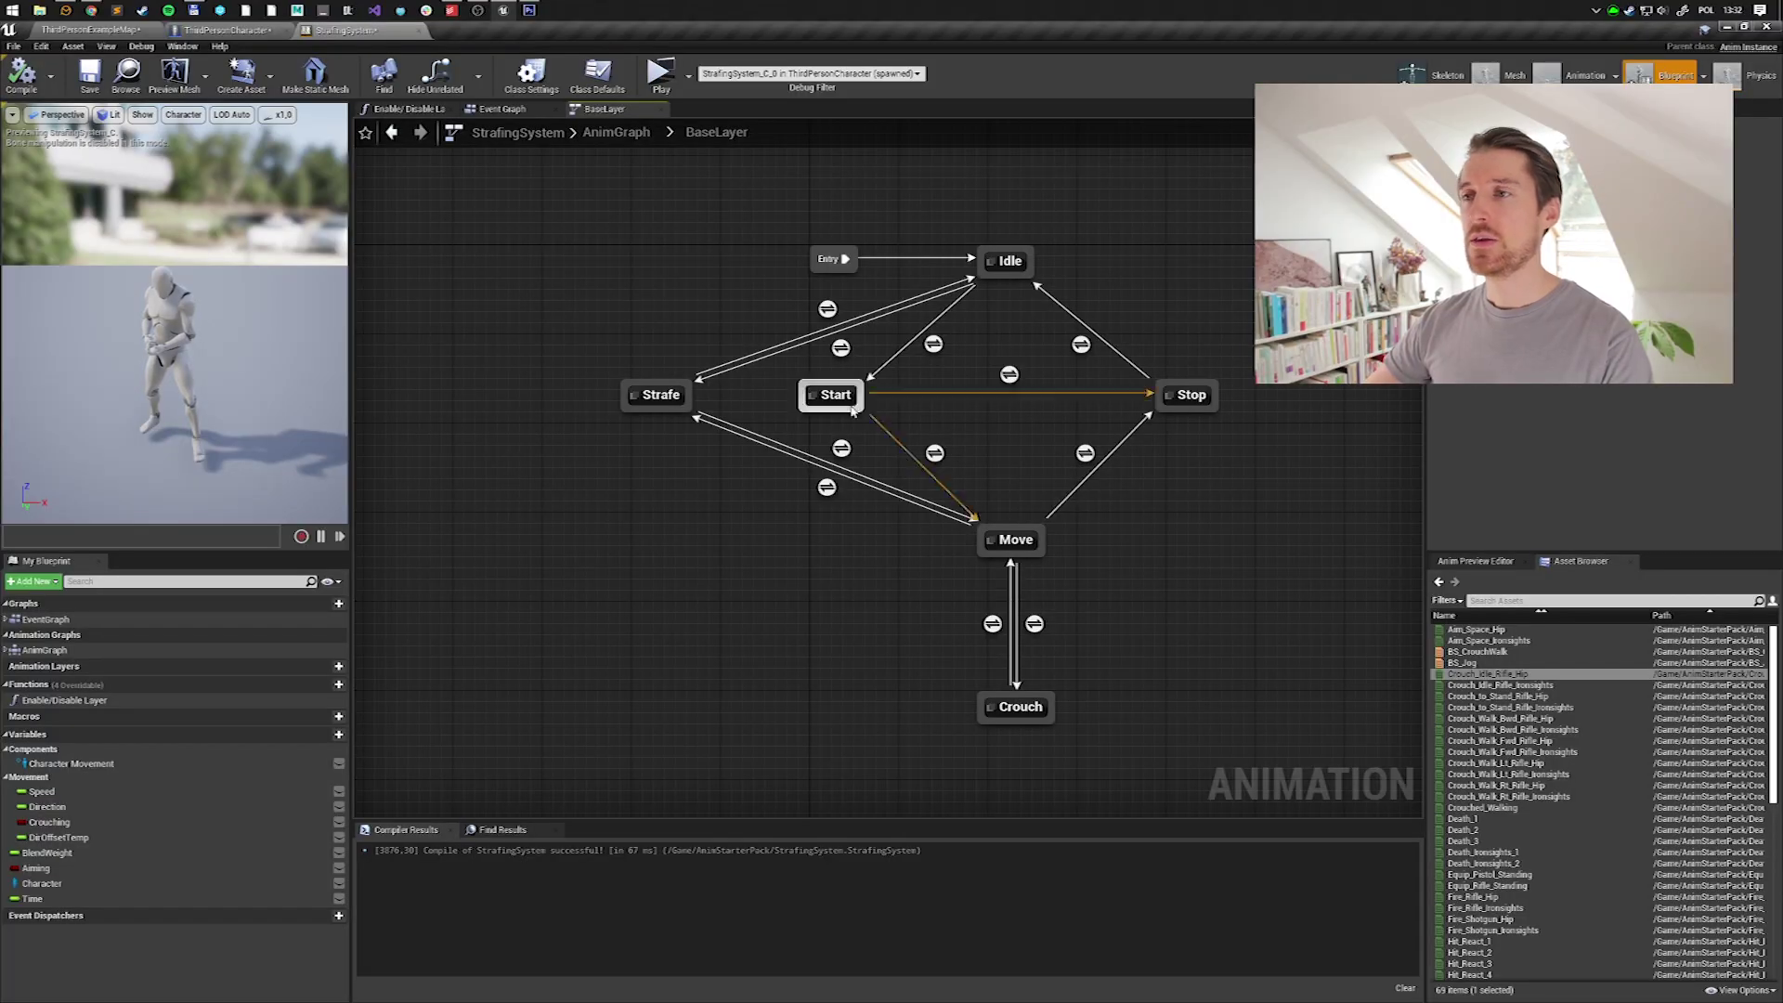
Open the Start state's graph from the BaseLayer state machine.
double_click(852, 397)
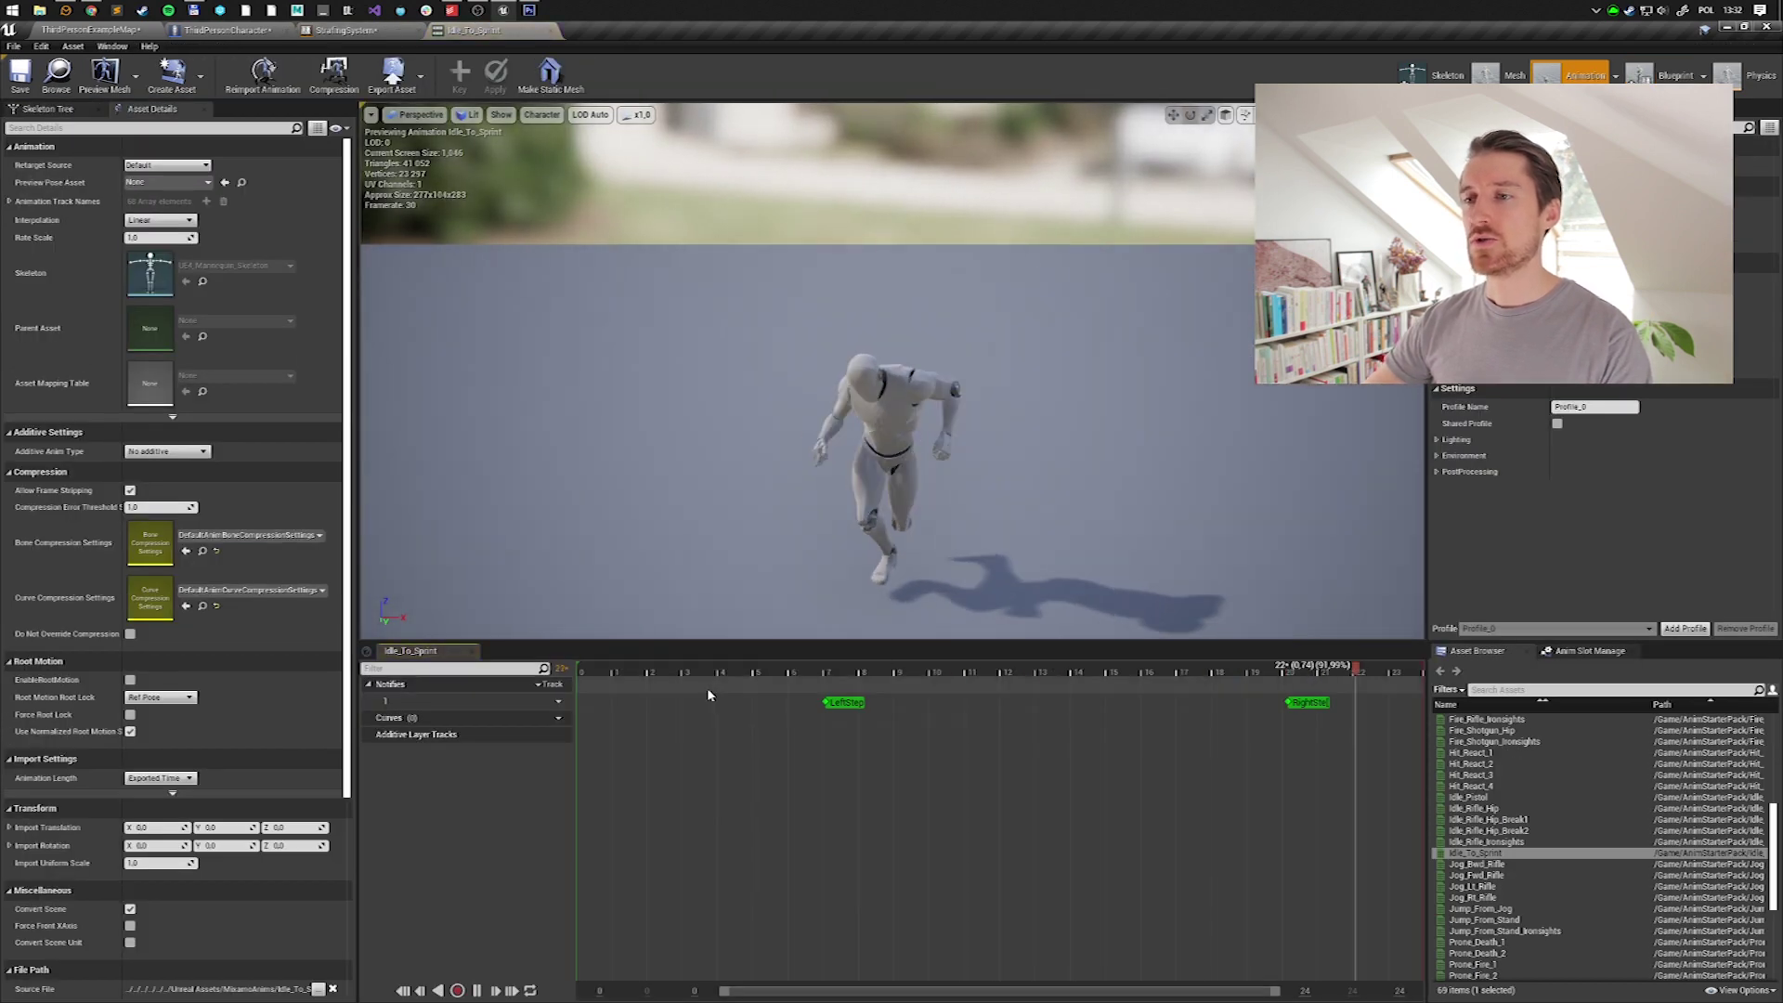
Scrub Idle_To_Sprint across frames 7–22 and about 0.70 s, orbiting to check the step poses.
drag(620, 672, 1438, 708)
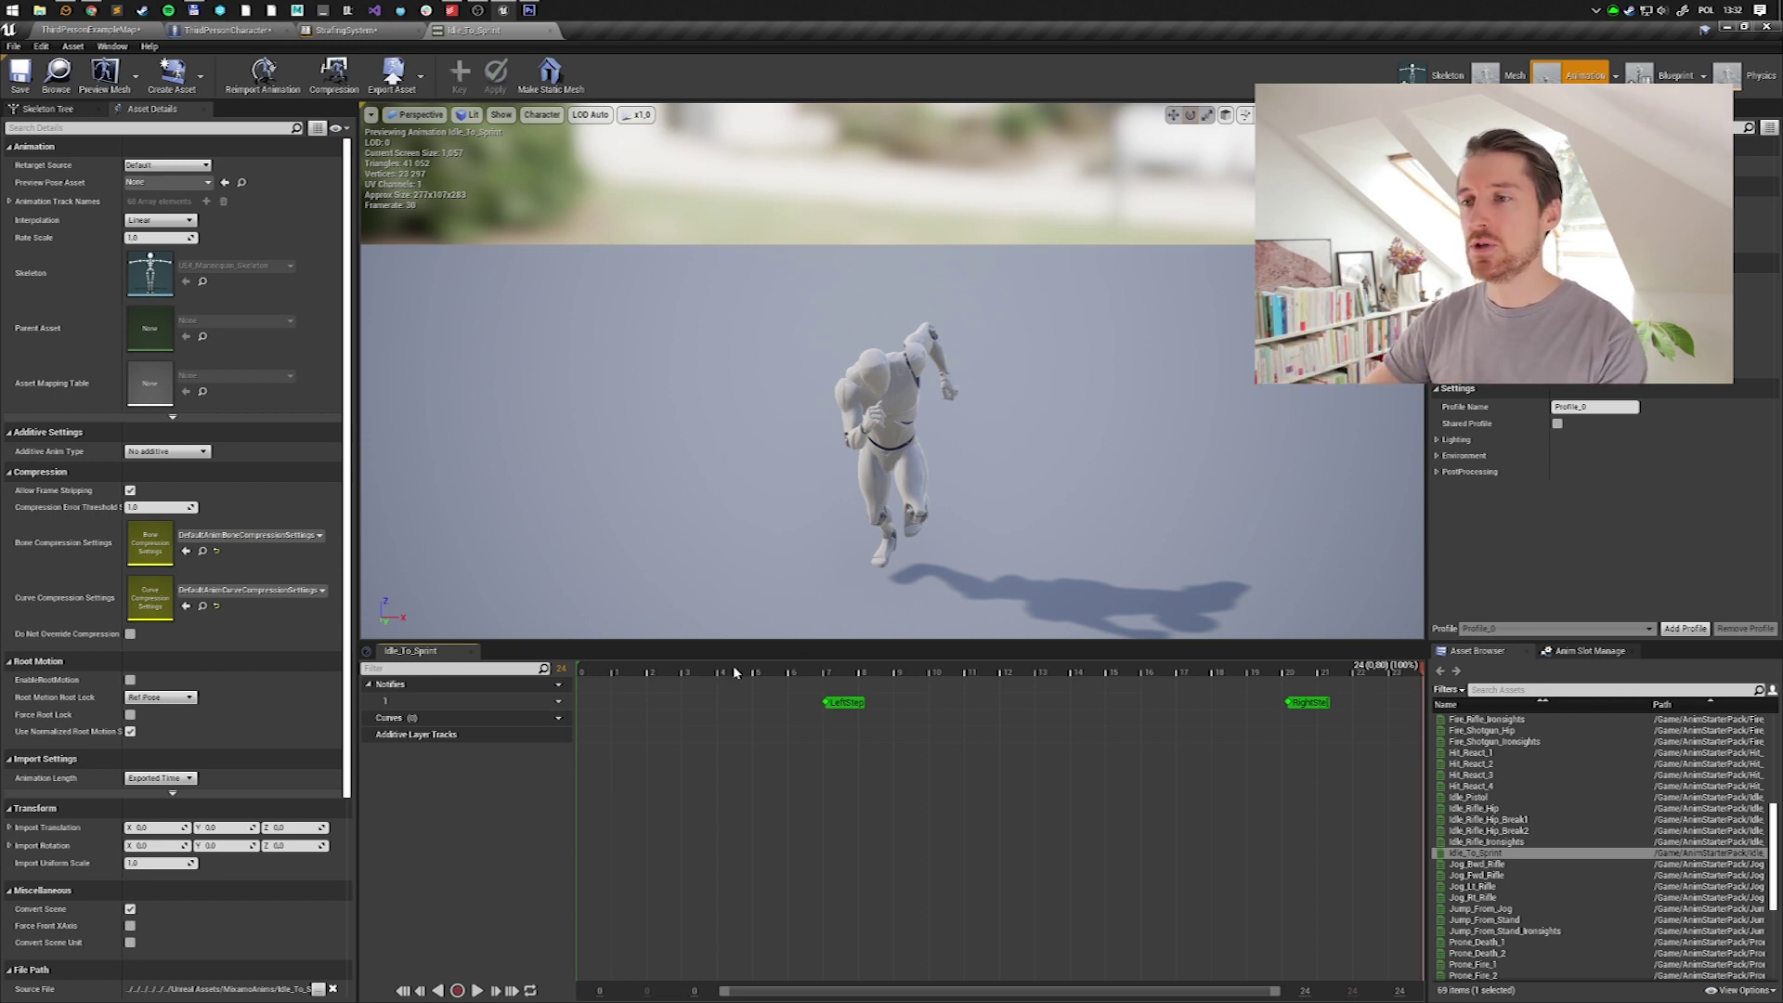
drag(692, 679, 830, 692)
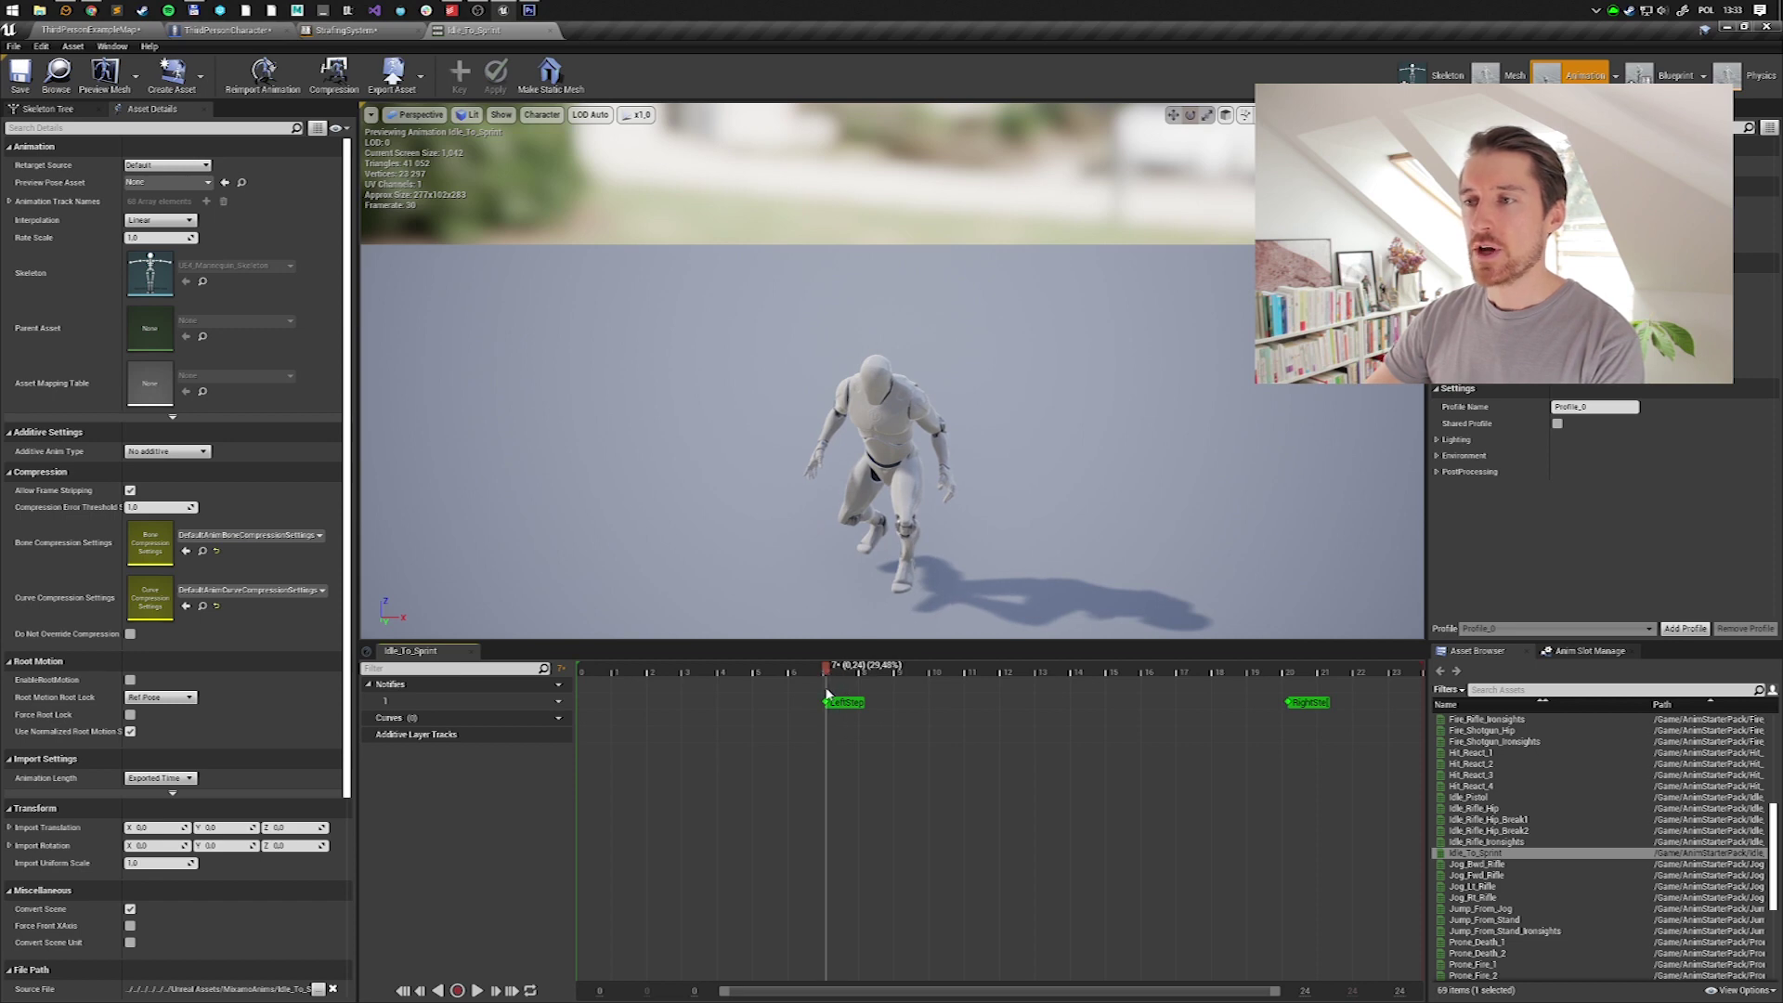
drag(829, 693, 1293, 736)
right_drag(1114, 603, 1077, 650)
alt+drag(1077, 557, 836, 474)
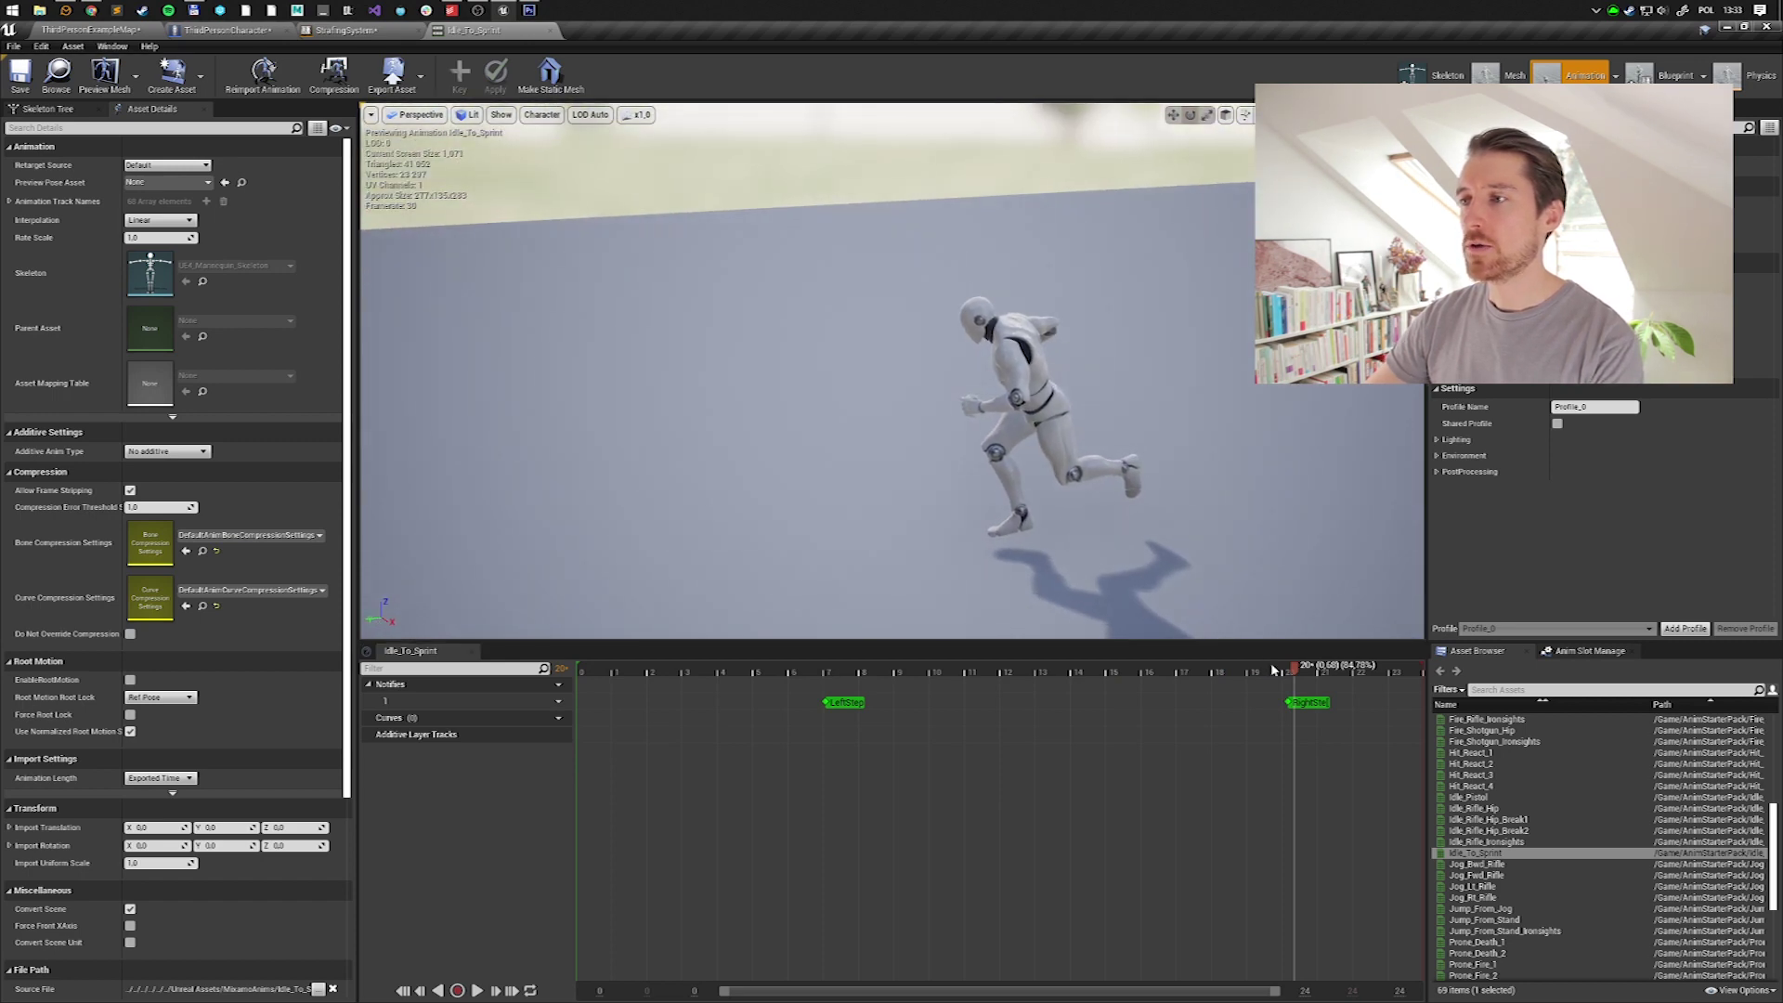
drag(1278, 673, 1339, 690)
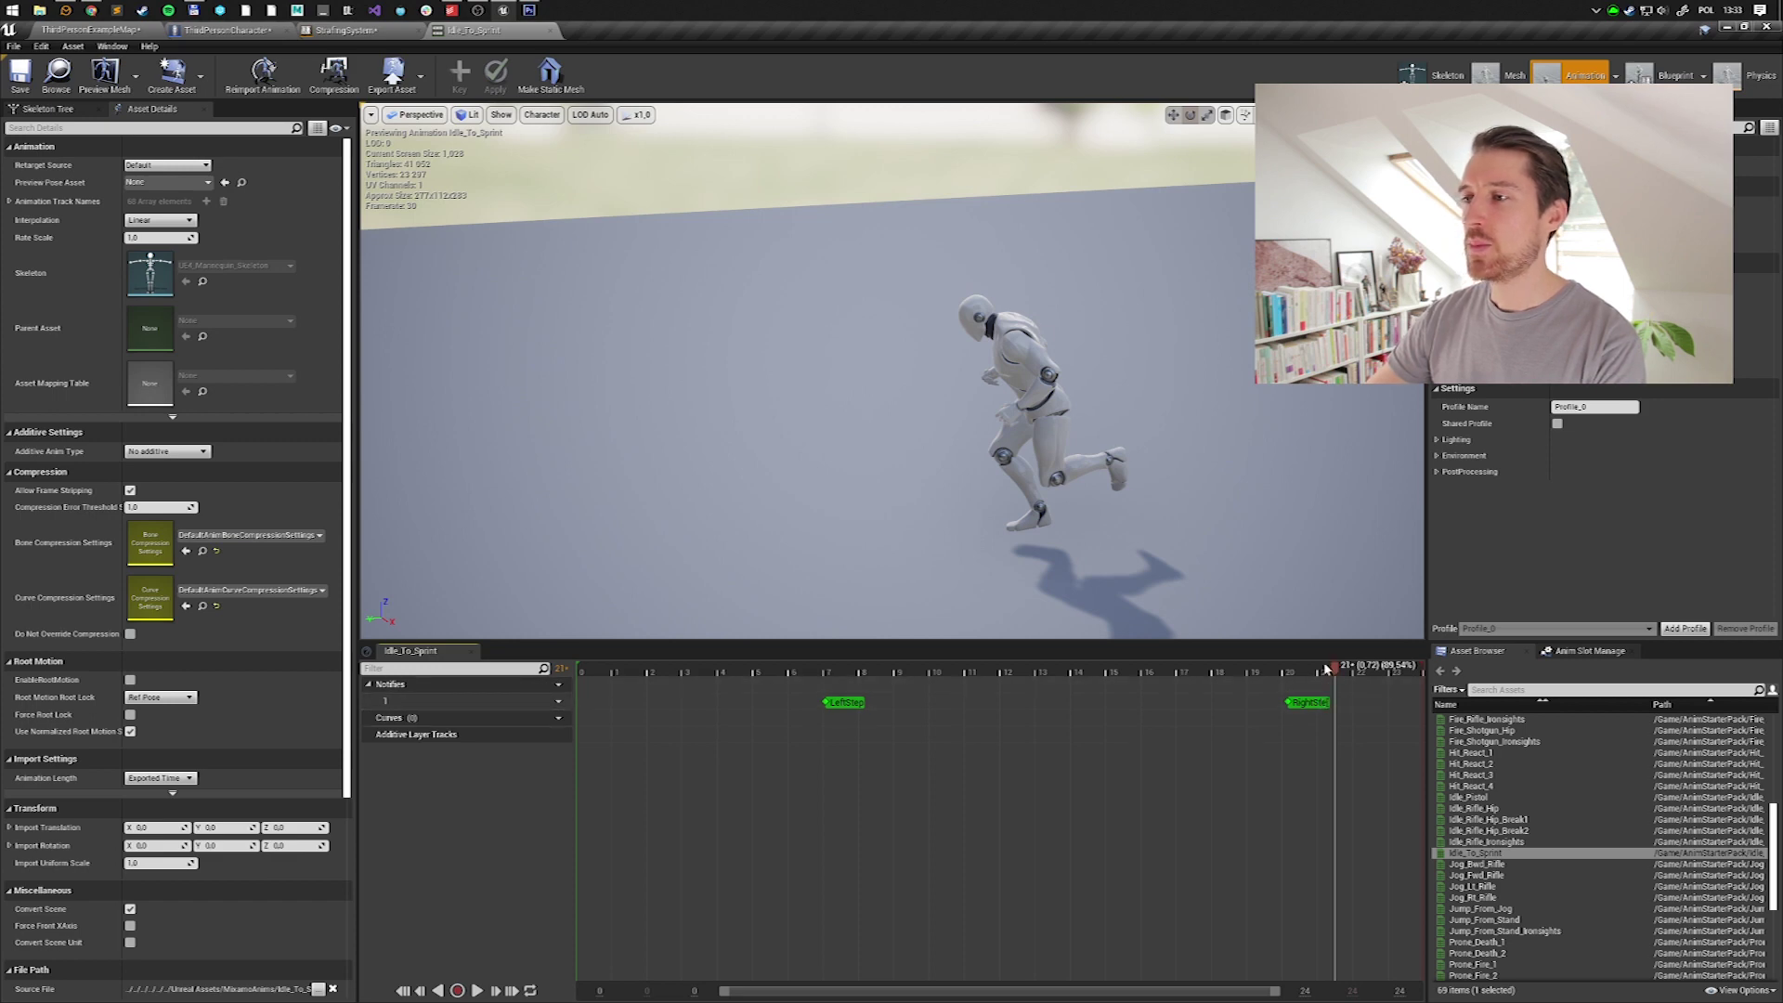
drag(1327, 666, 1320, 670)
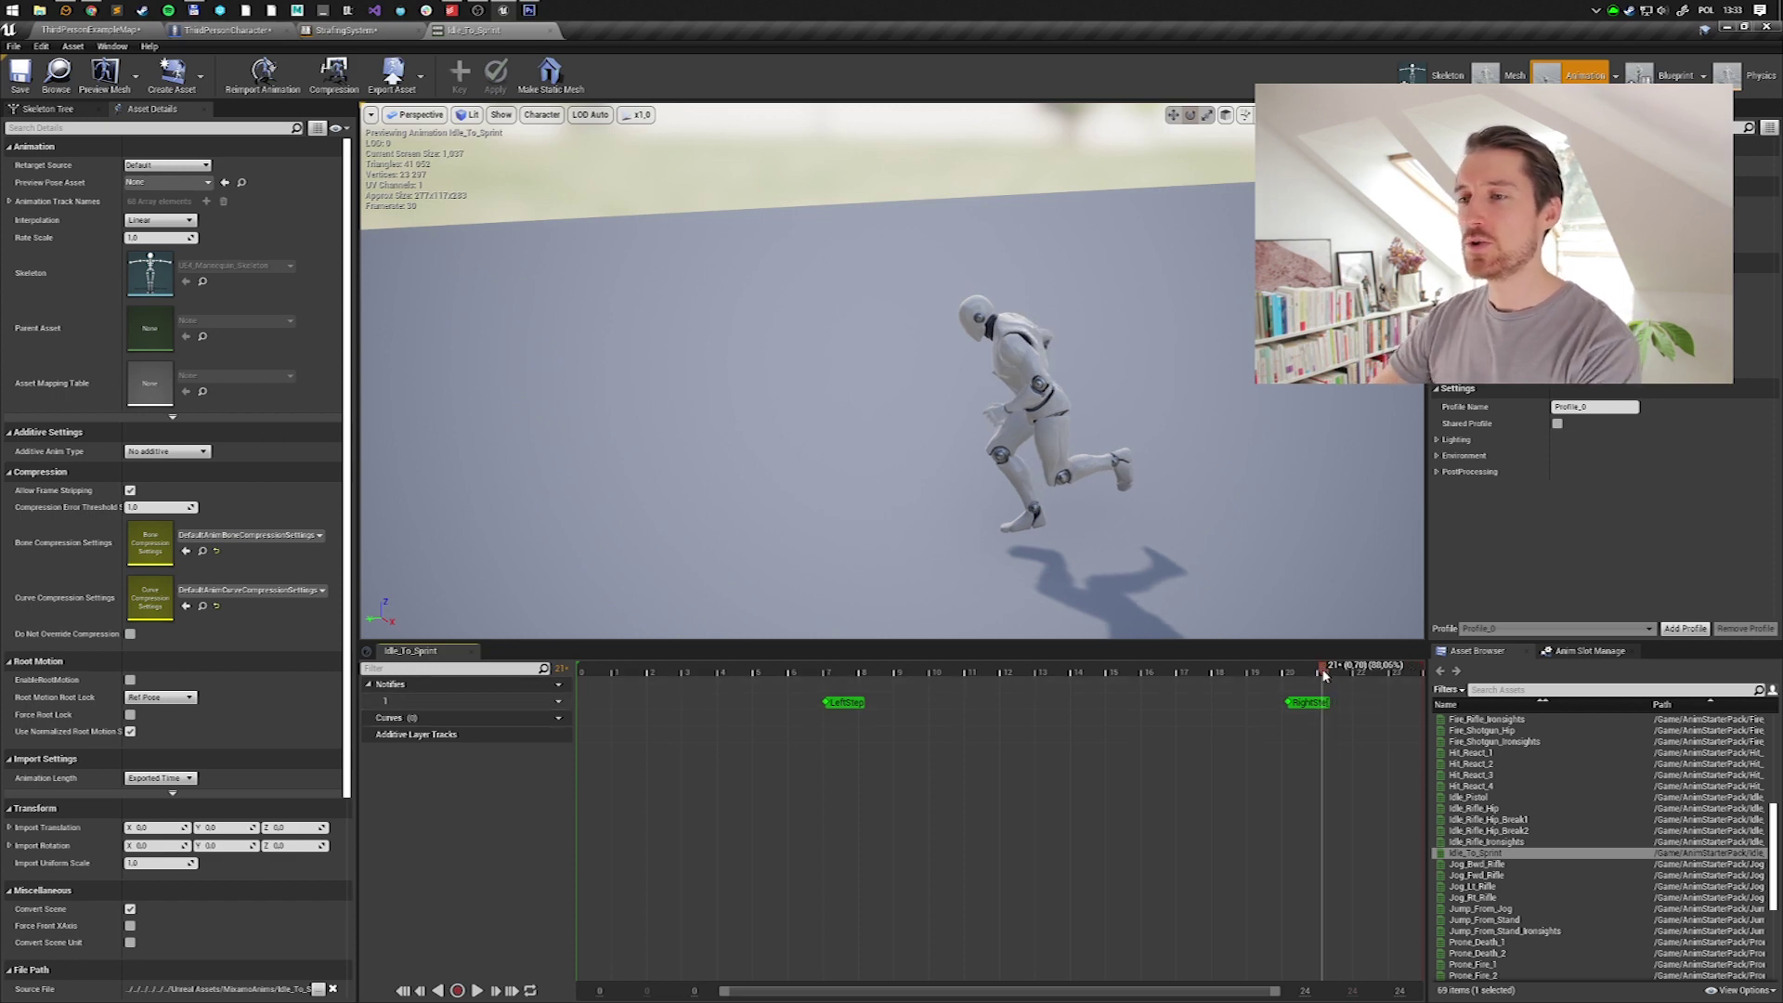
drag(1324, 675, 1340, 675)
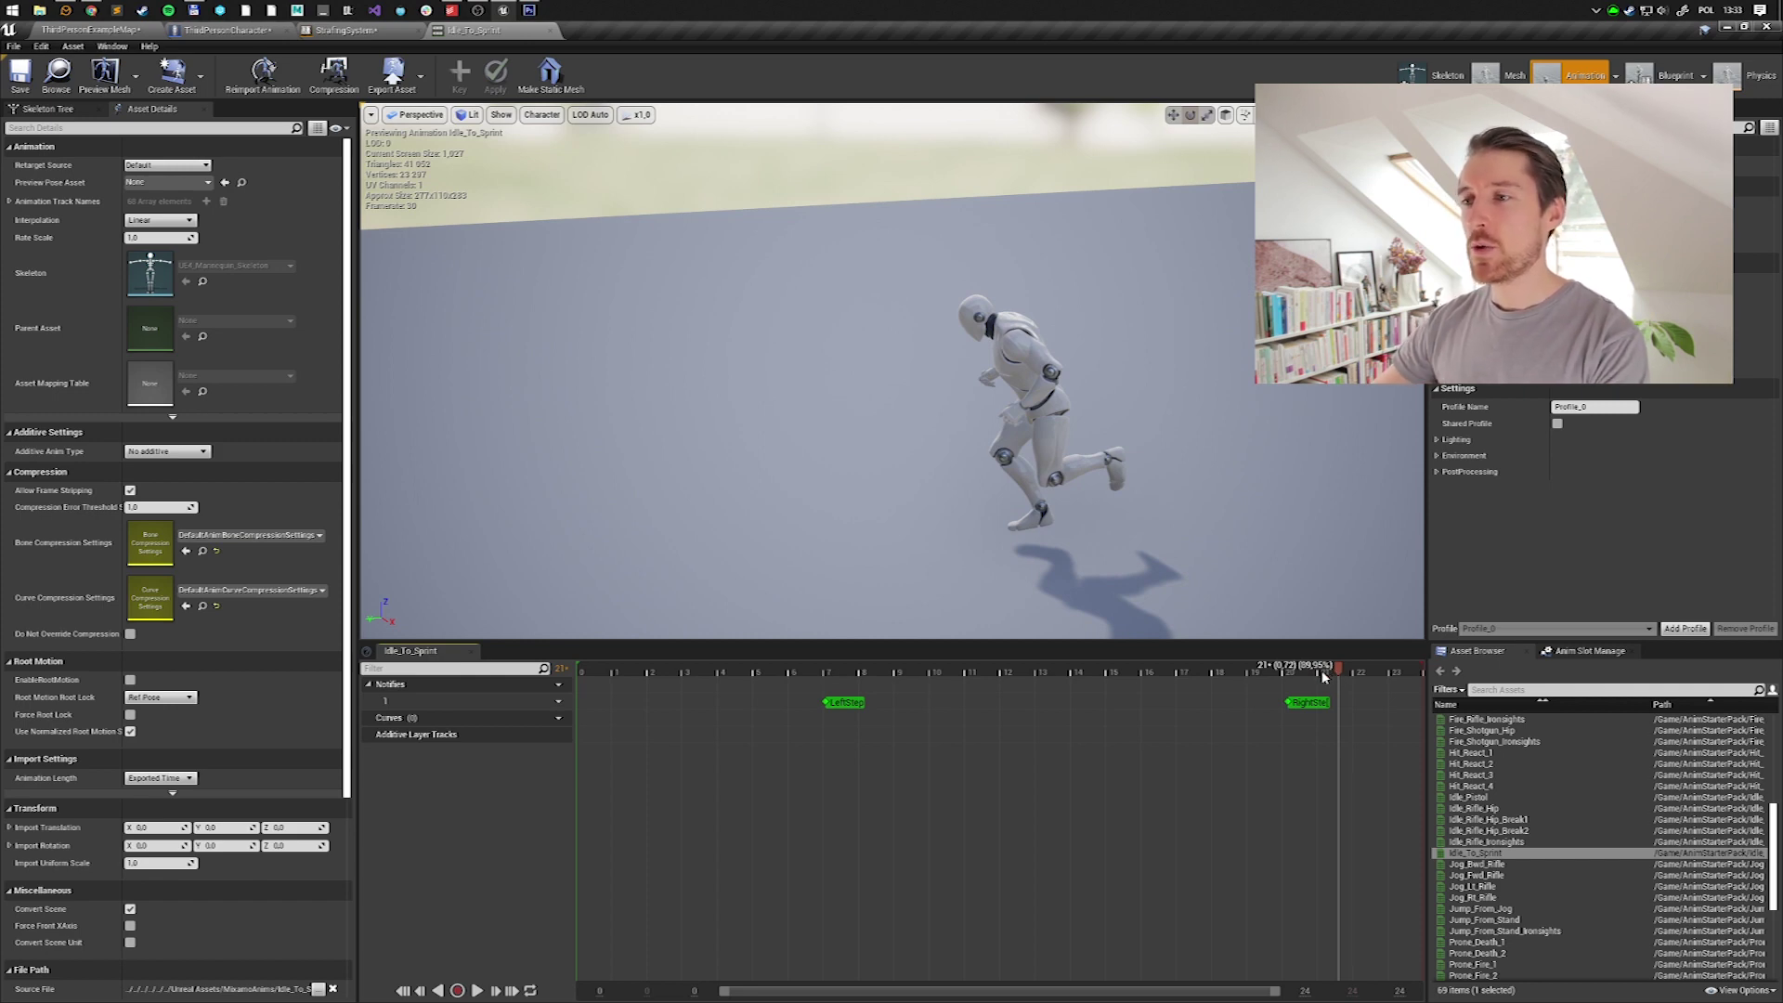
drag(1322, 673, 1281, 673)
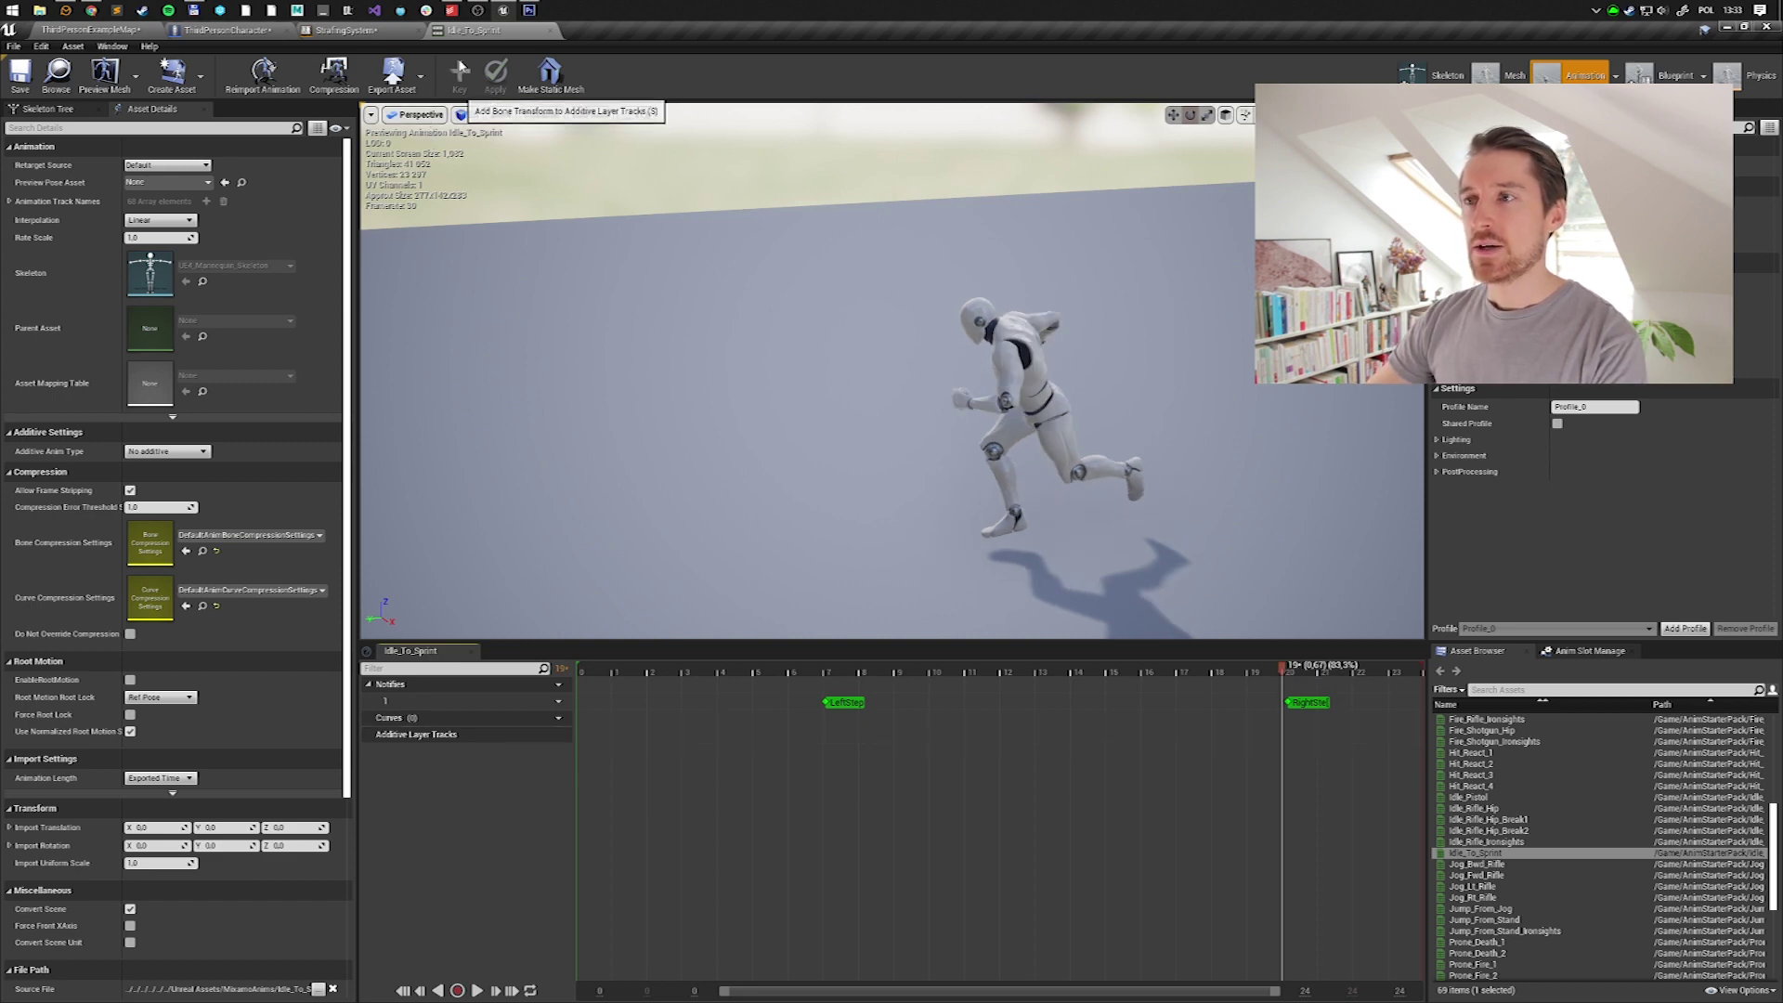
Open the Standard_Run animation from the Move state in the StrafingSystem blueprint.
click(343, 30)
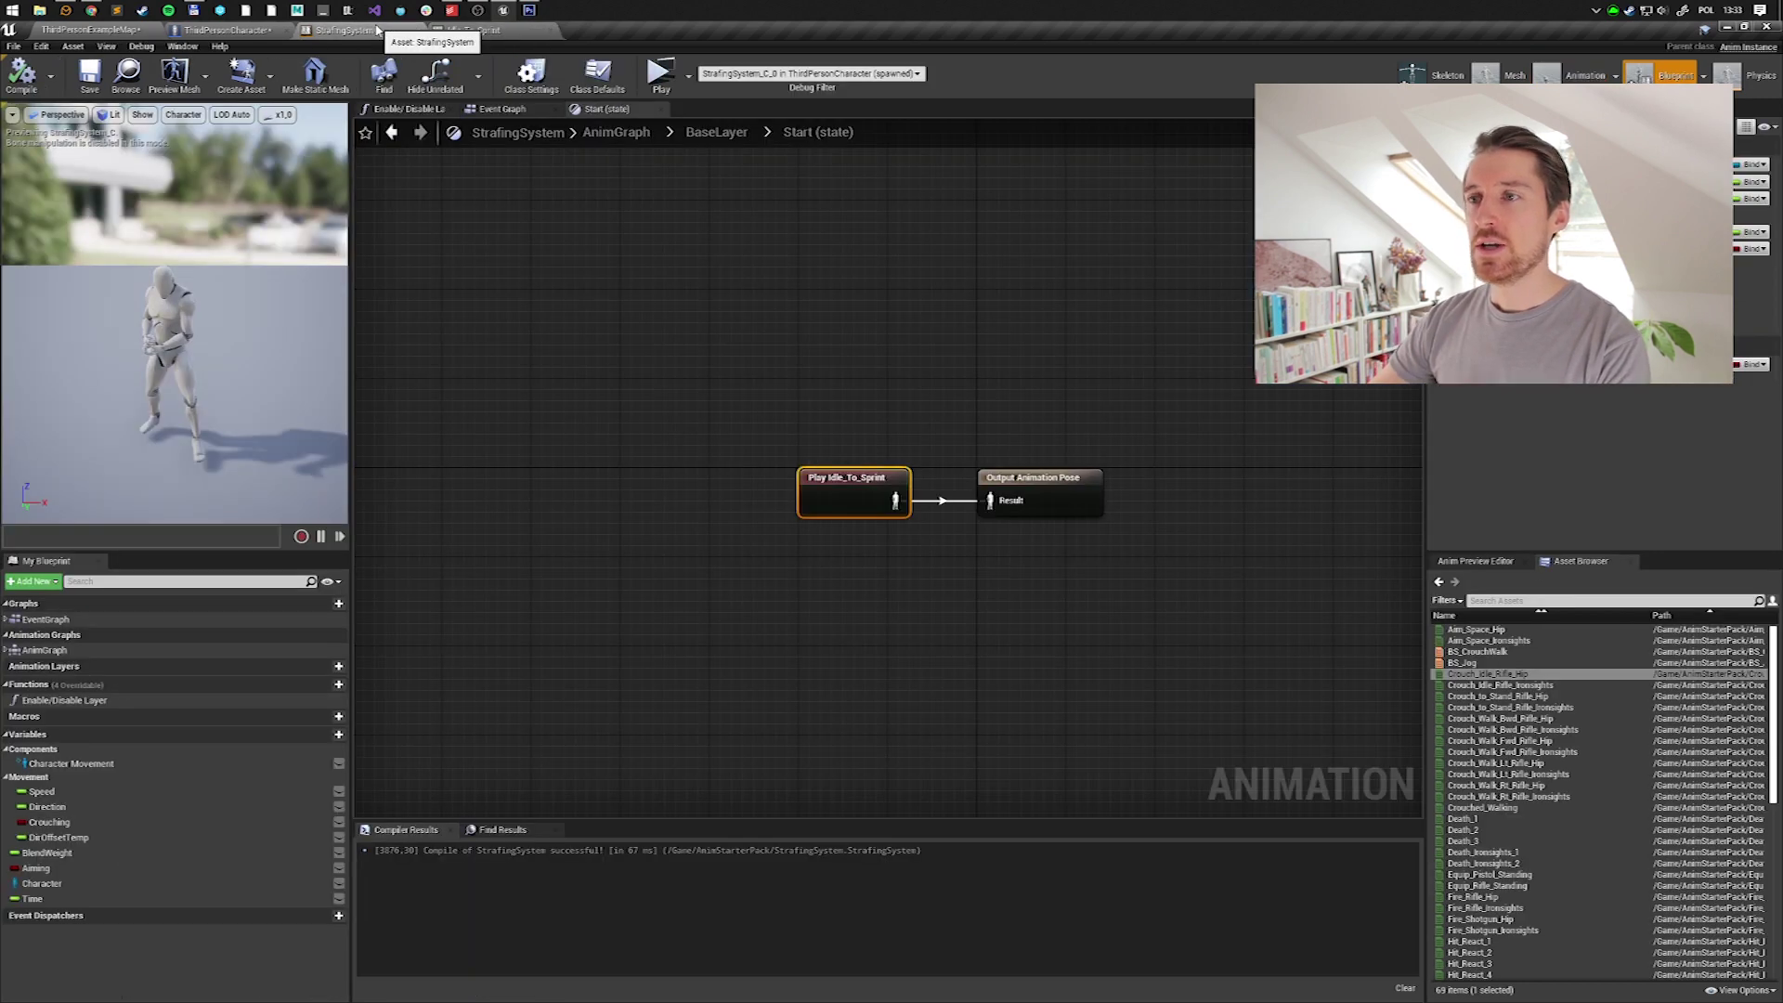
click(716, 132)
right_drag(656, 392, 962, 475)
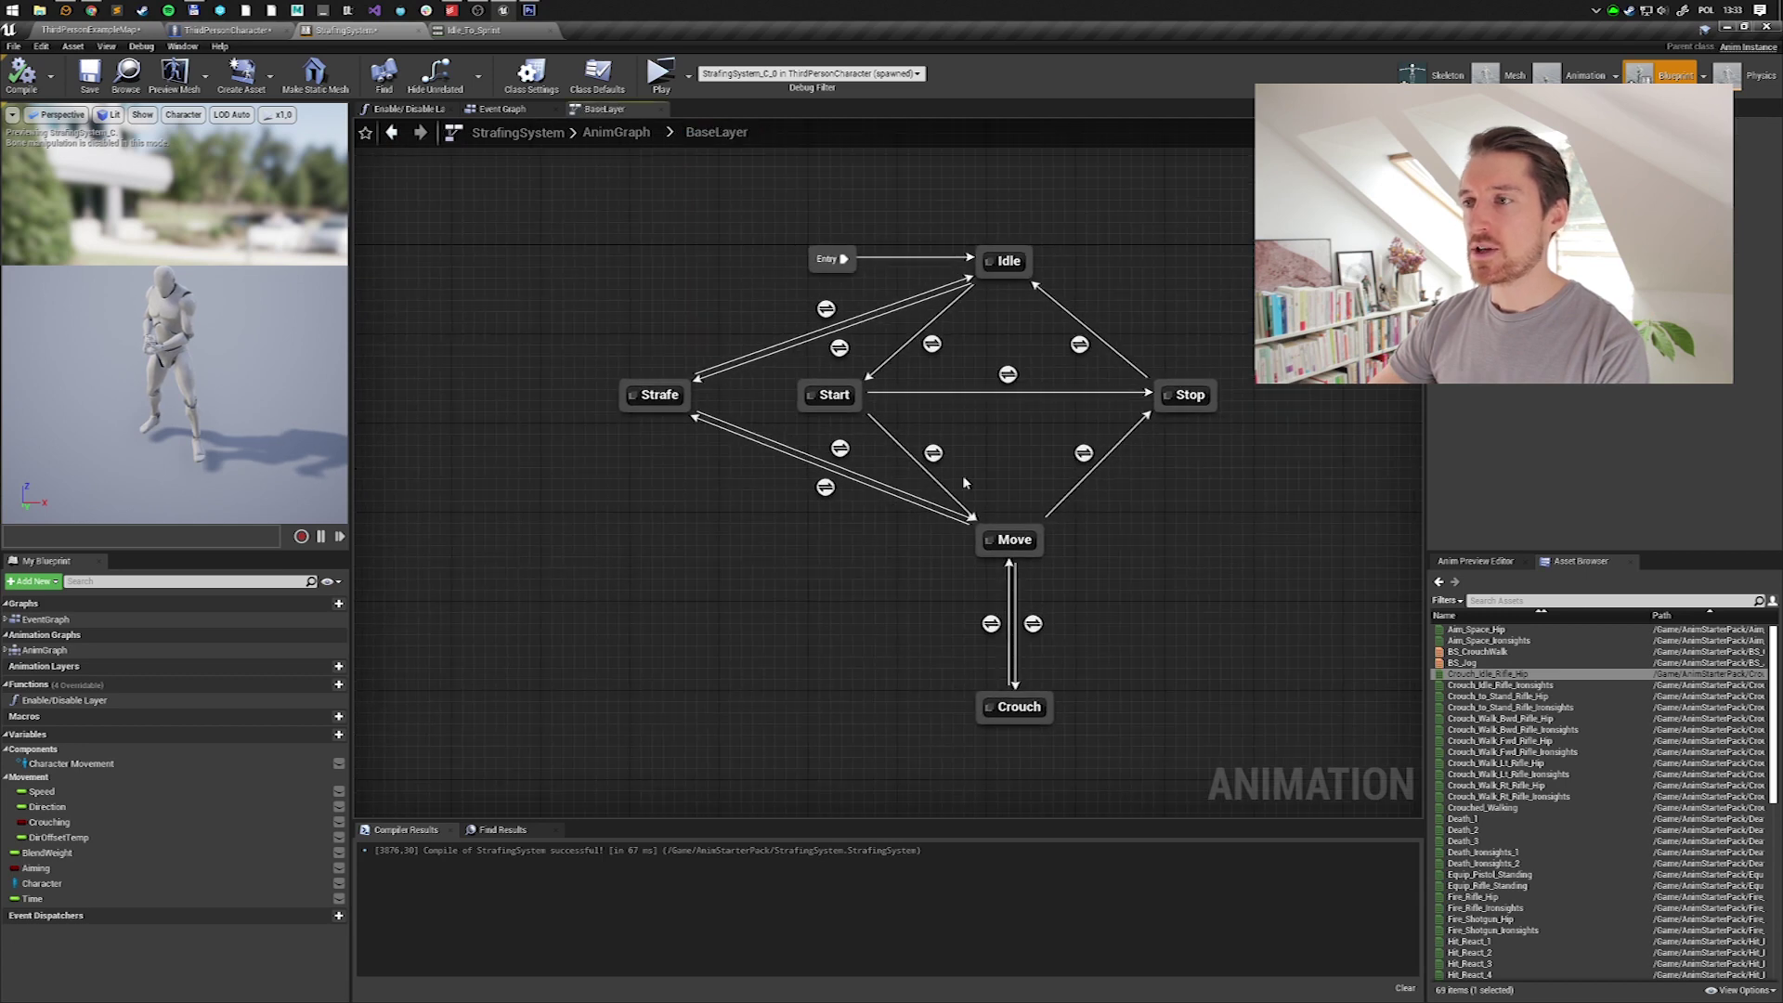
double_click(1021, 532)
double_click(834, 531)
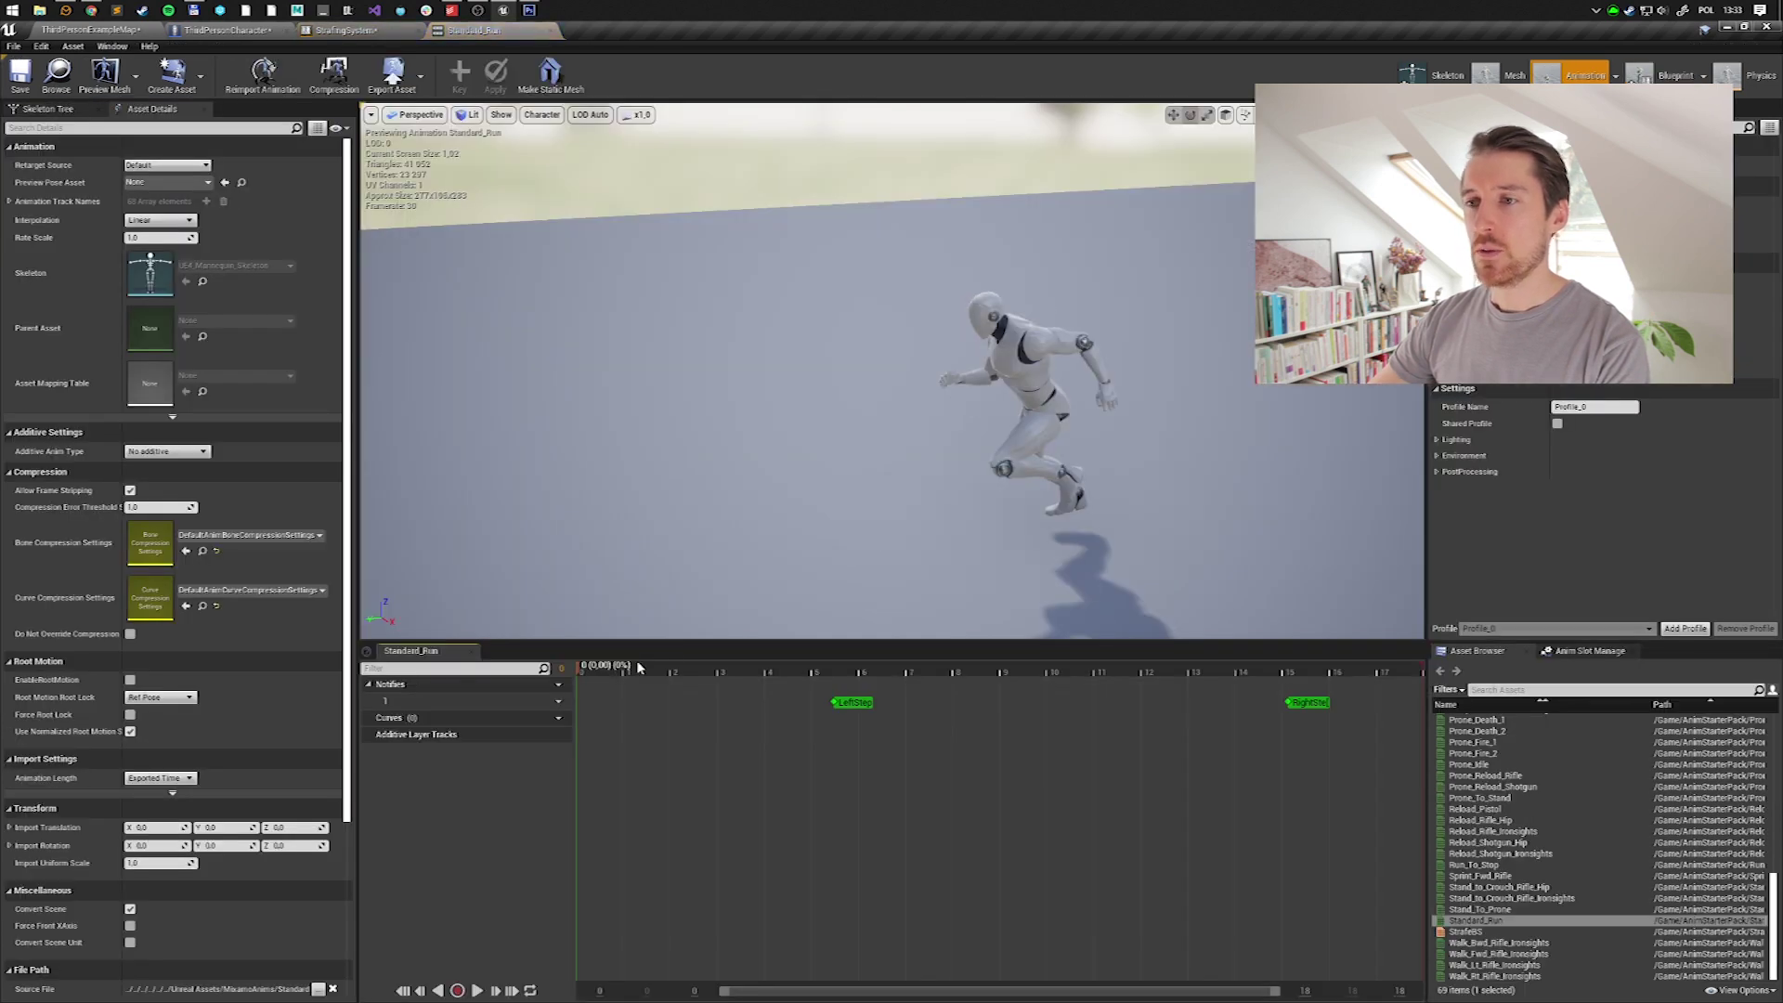
Delete the misplaced LeftStep marker on Standard_Run and find the frame where the left foot lands.
drag(594, 665, 1288, 705)
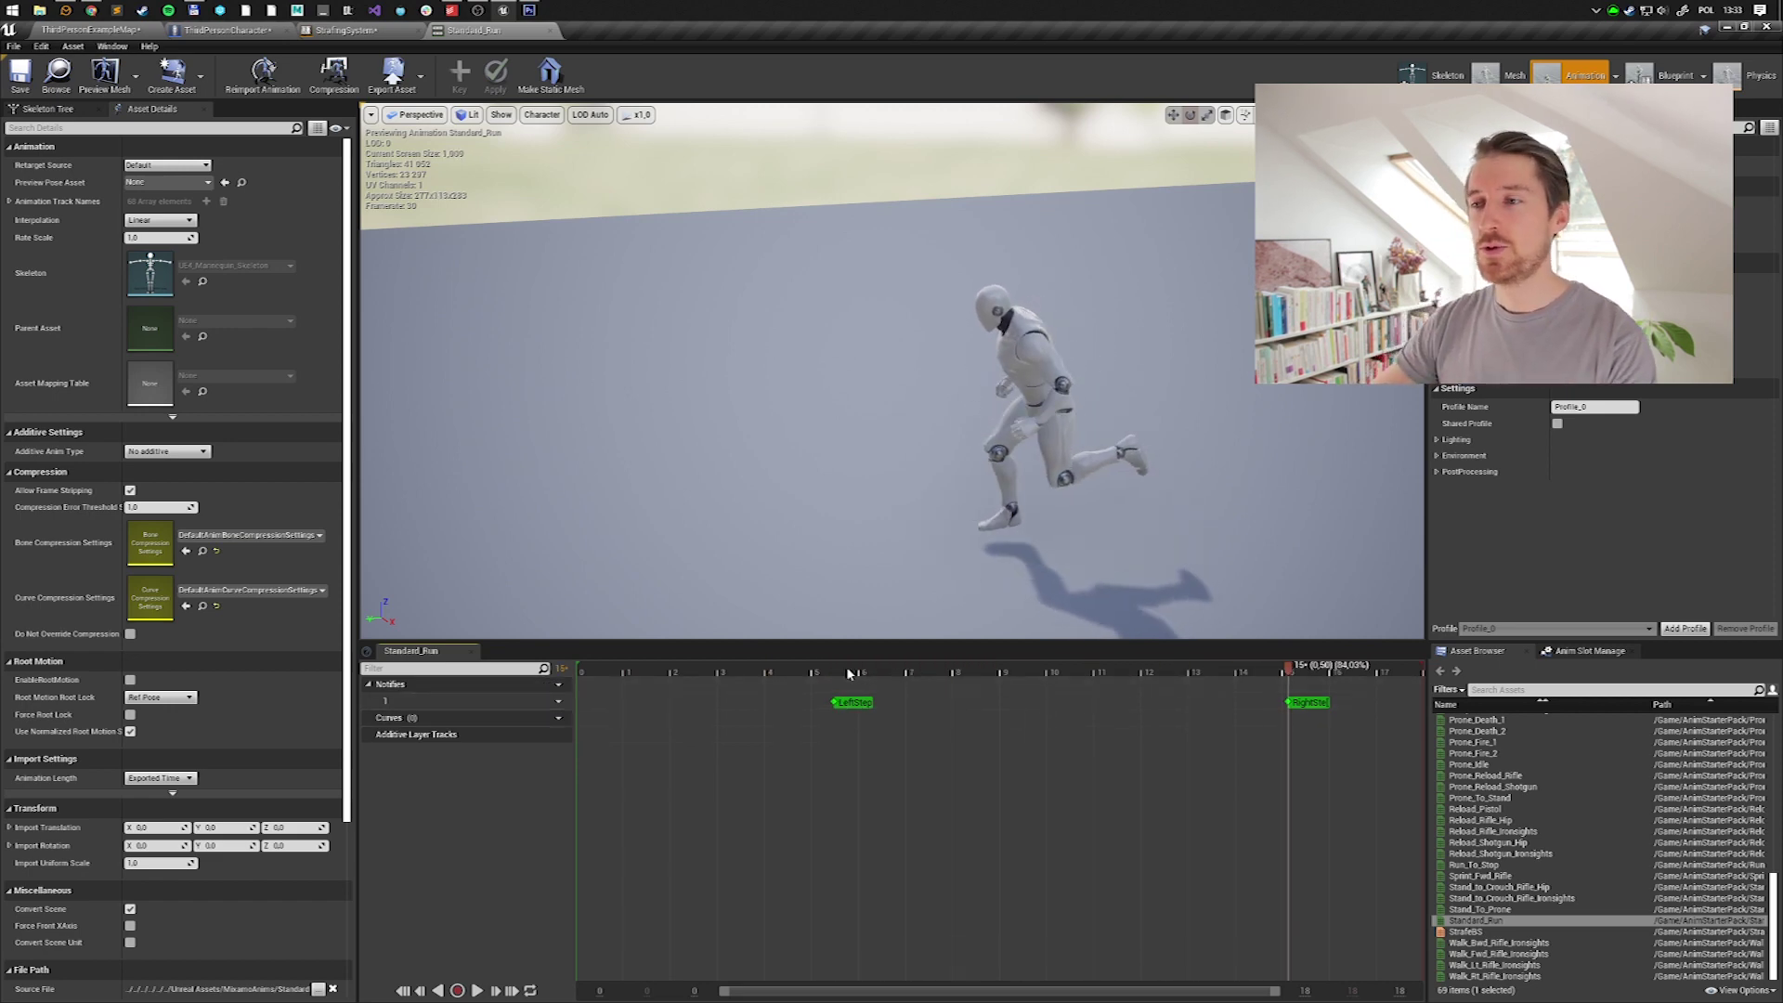
mouse_move(848, 674)
mouse_down()
mouse_move(817, 675)
mouse_move(836, 682)
mouse_up()
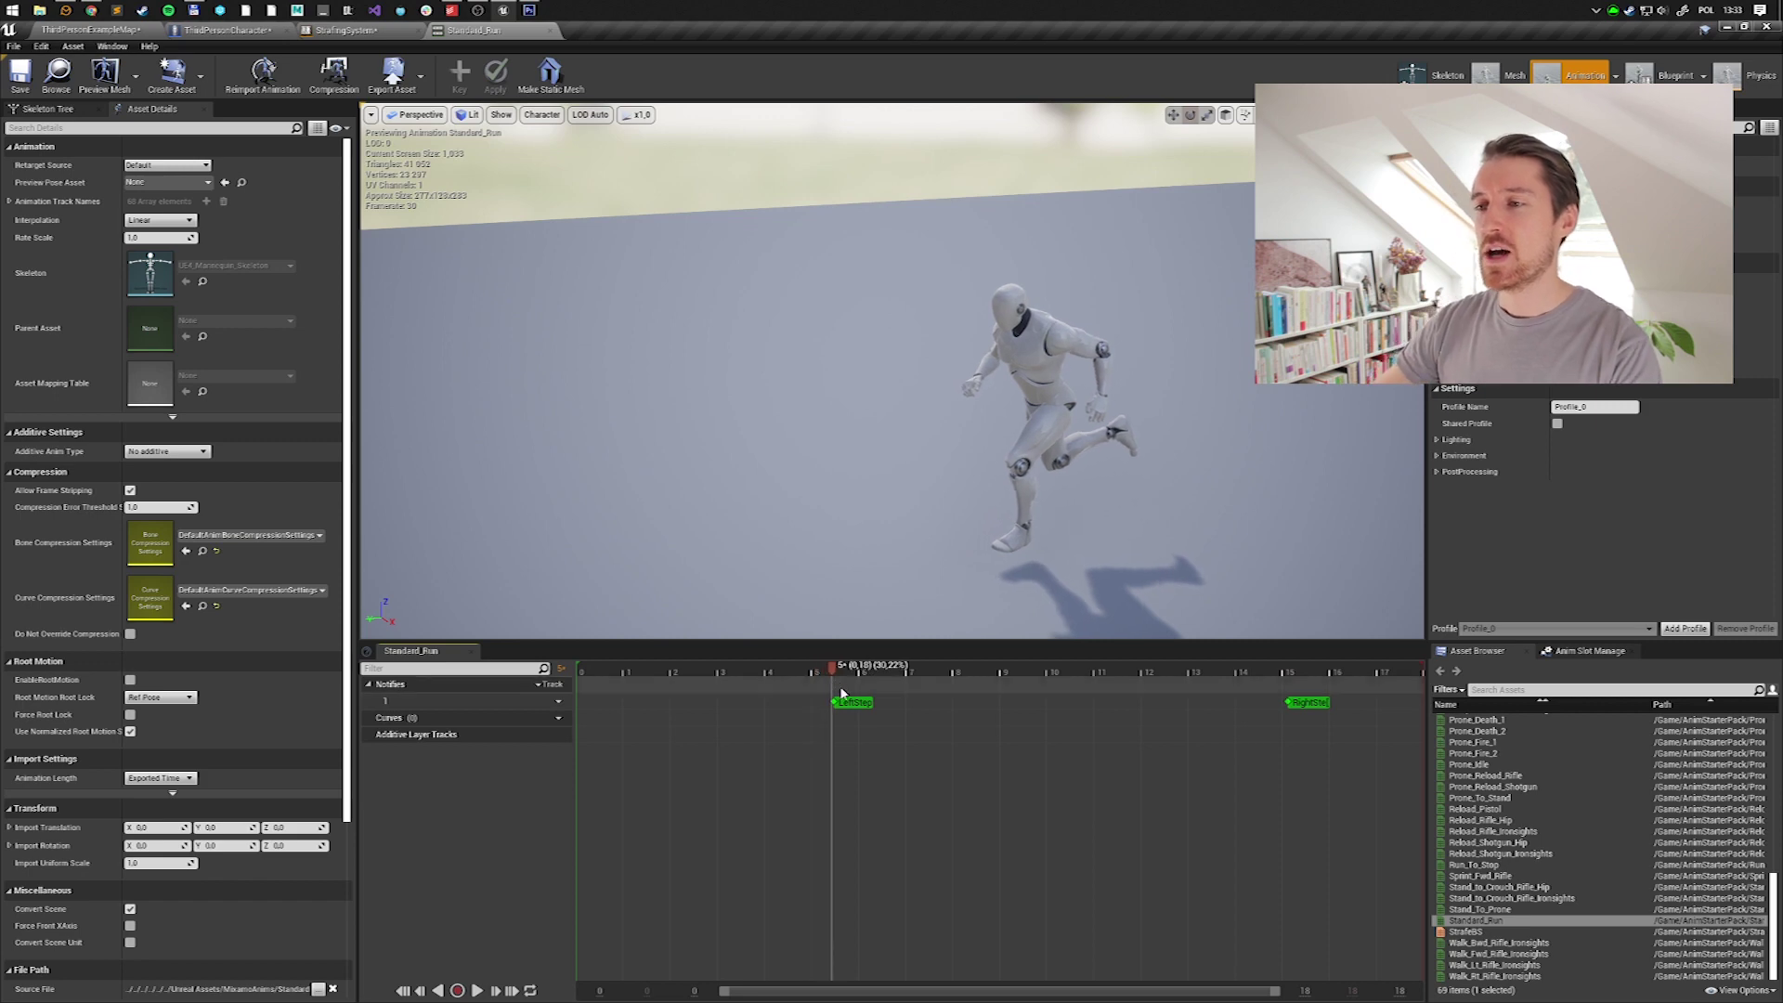
click(846, 702)
key(Delete)
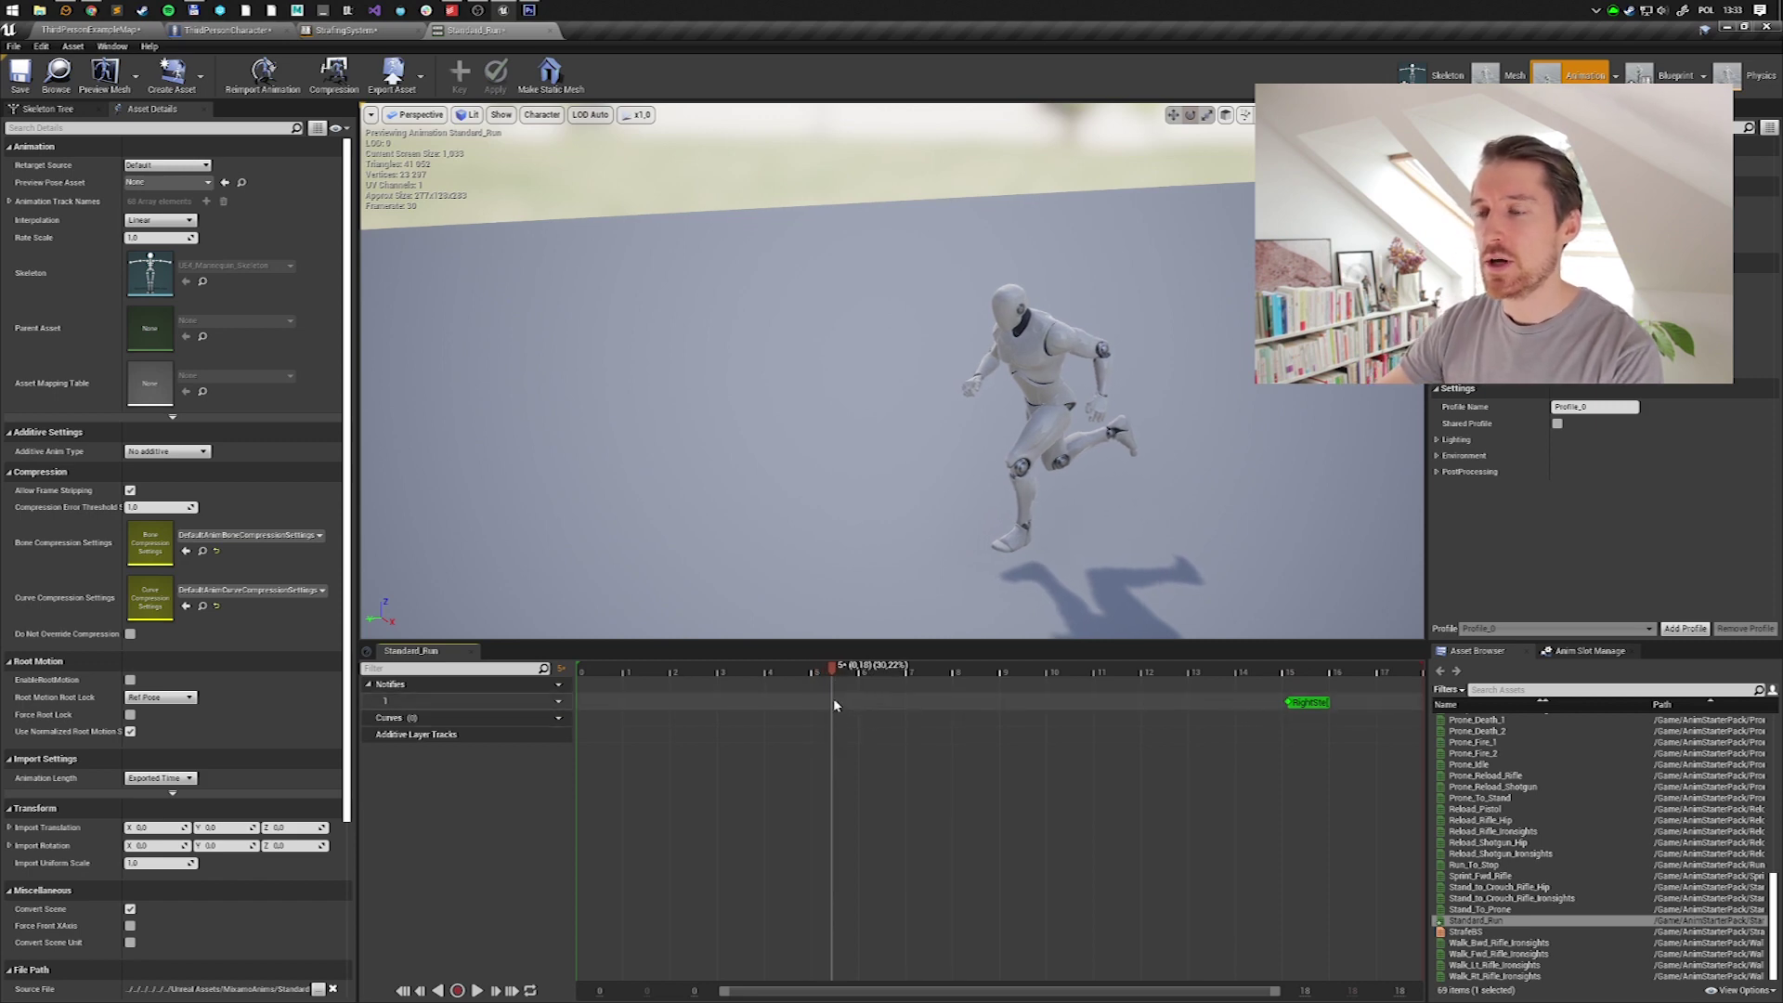
drag(832, 668, 886, 625)
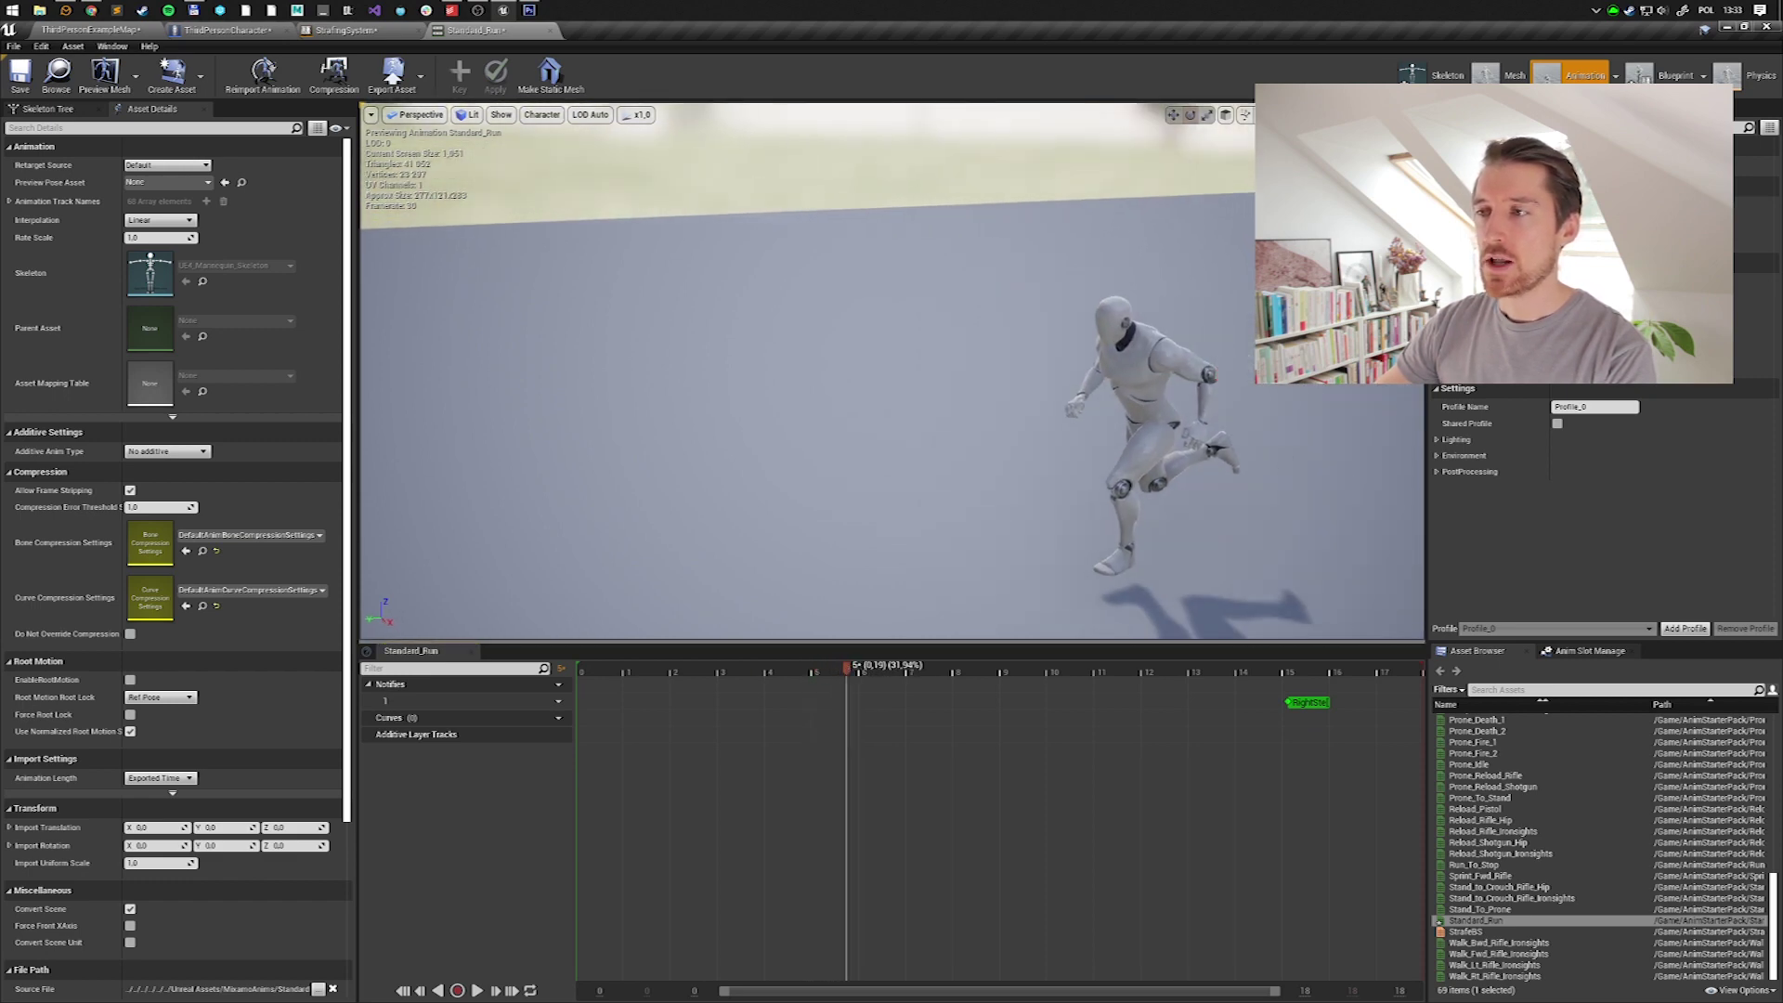
right_click(848, 705)
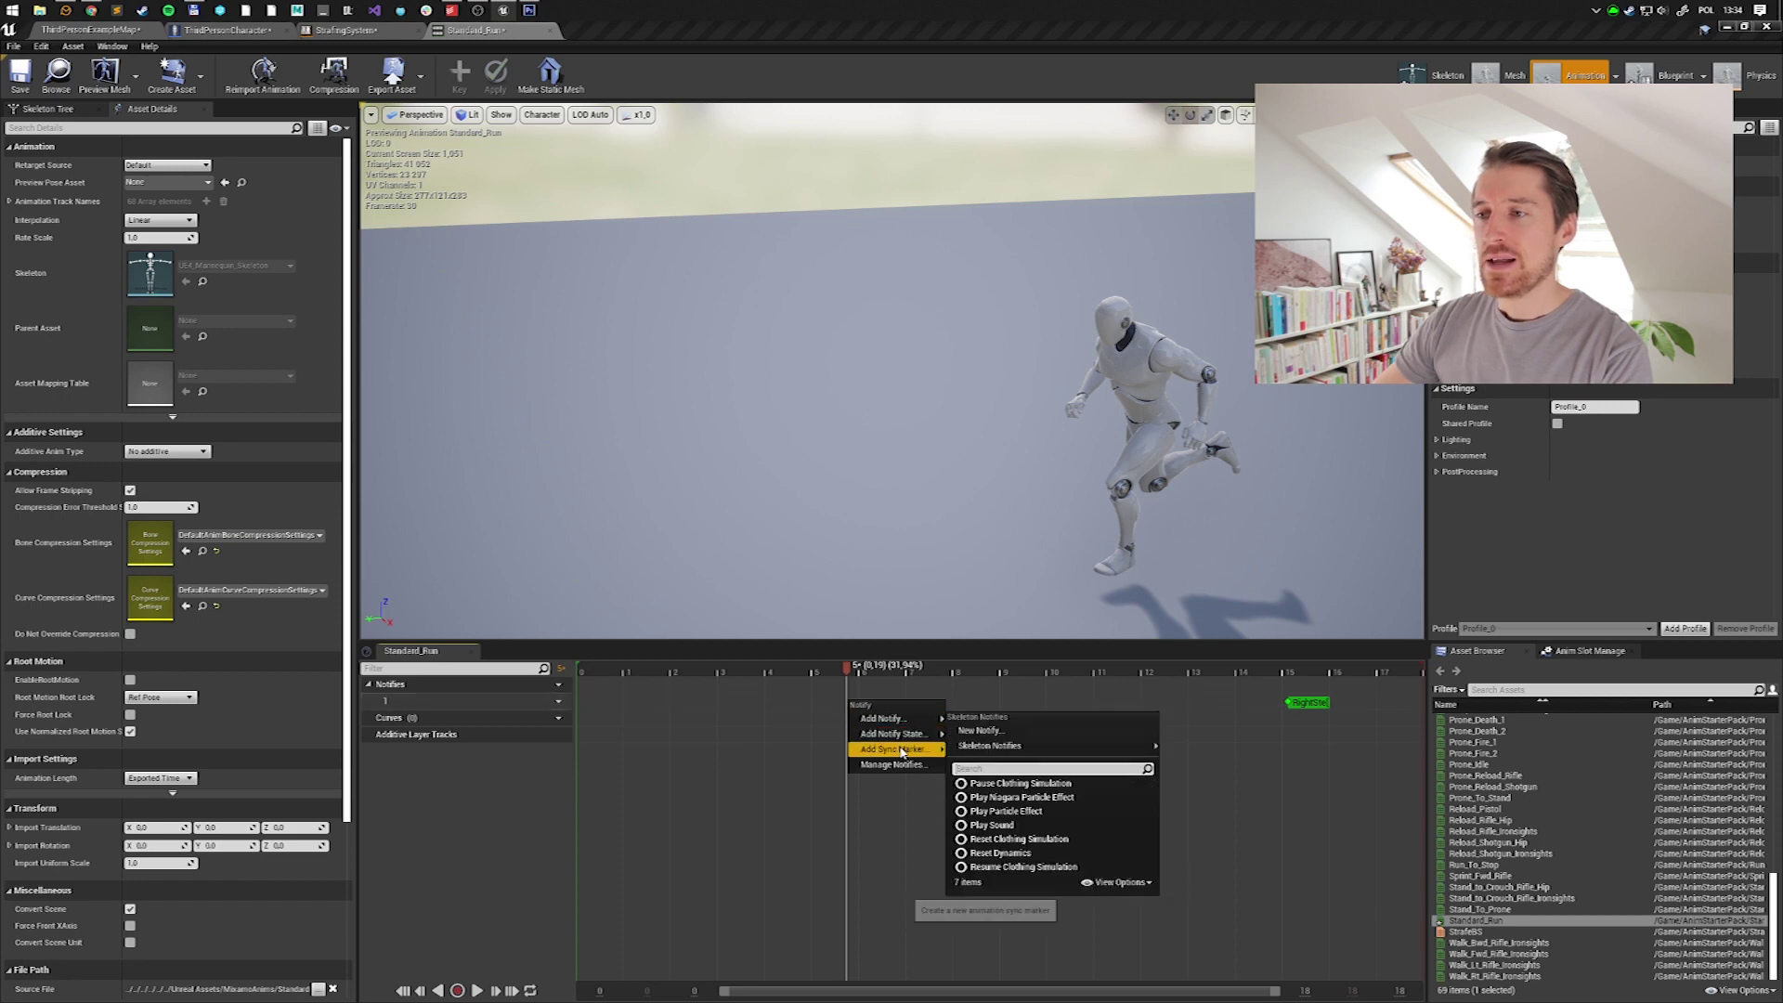
Add the existing LeftStep sync marker to Standard_Run at about frame 6 (0.19 s).
mouse_move(902, 750)
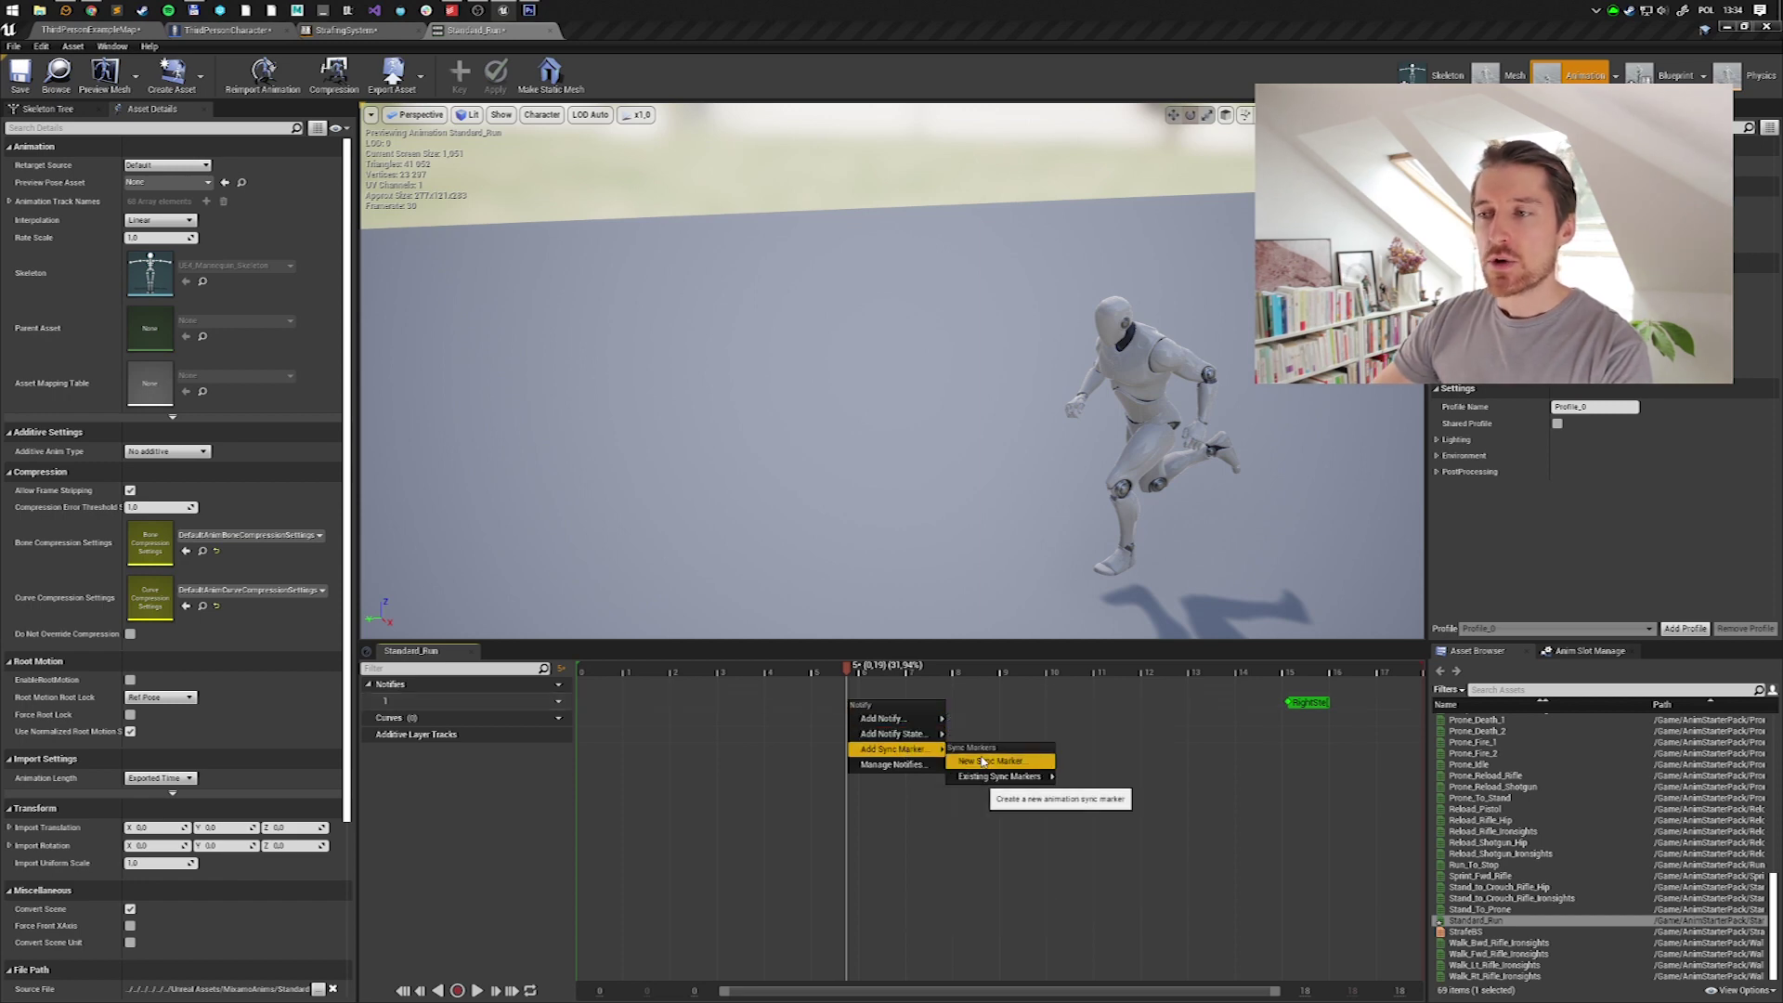
click(1009, 770)
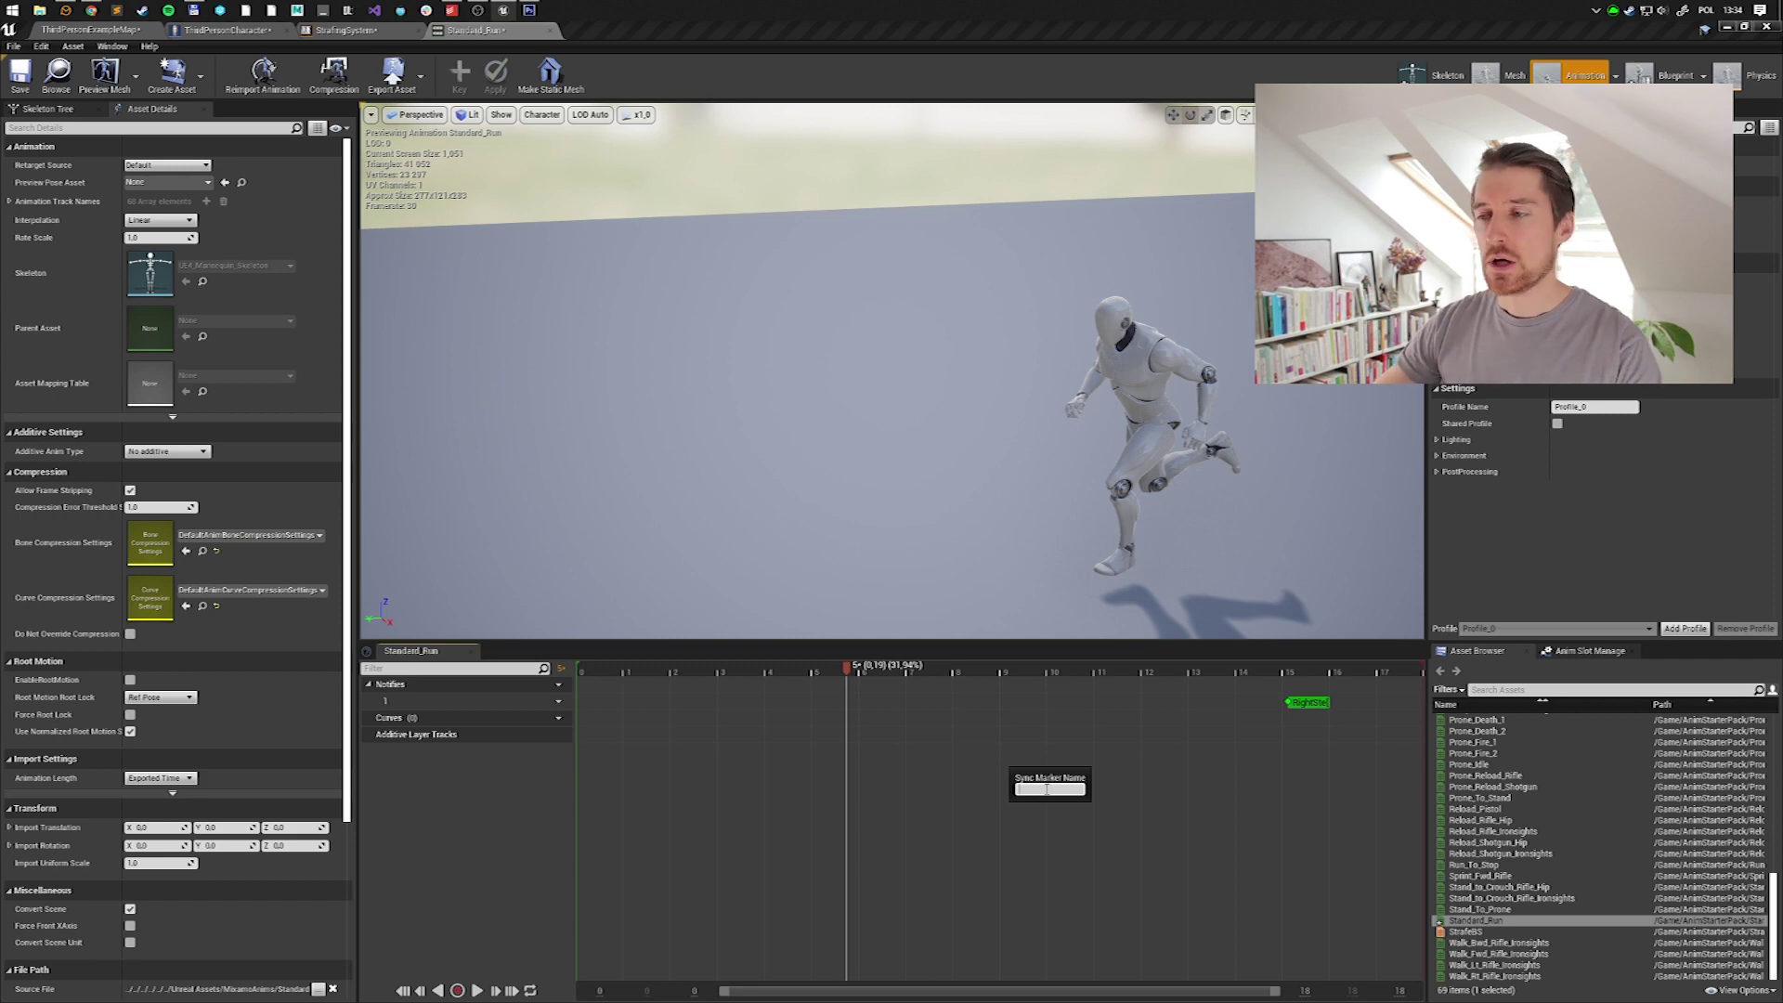
right_click(847, 706)
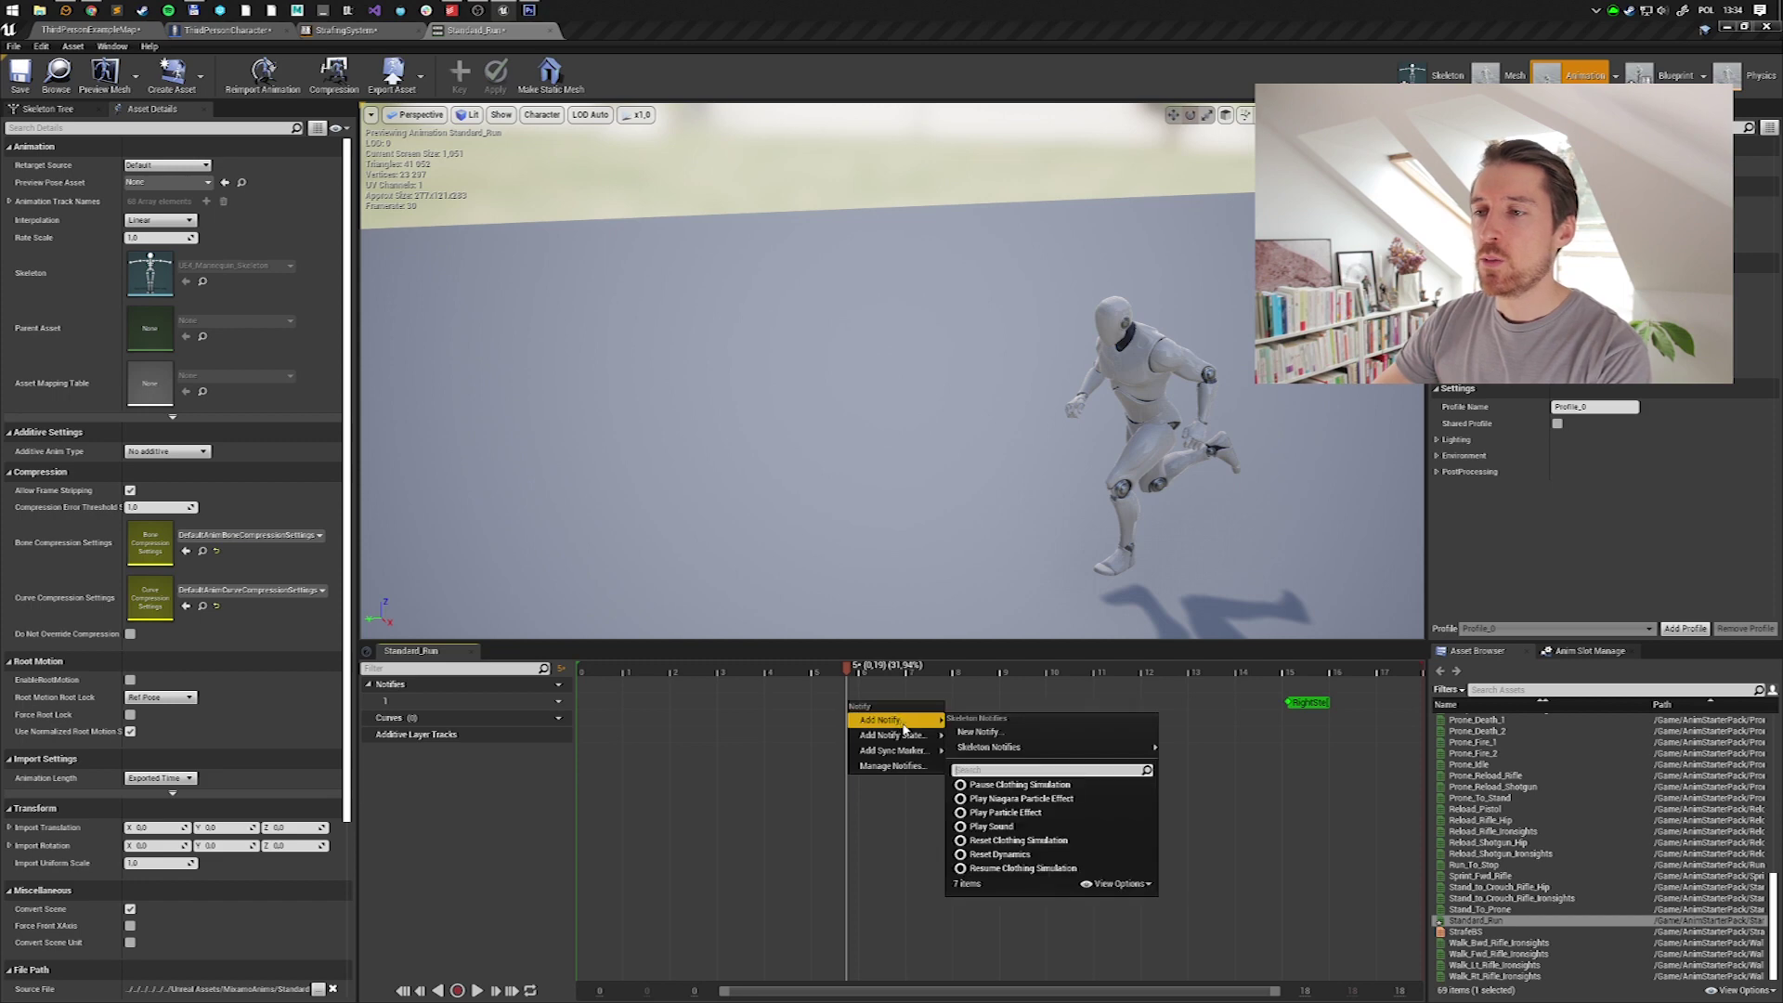
mouse_move(908, 756)
mouse_move(967, 780)
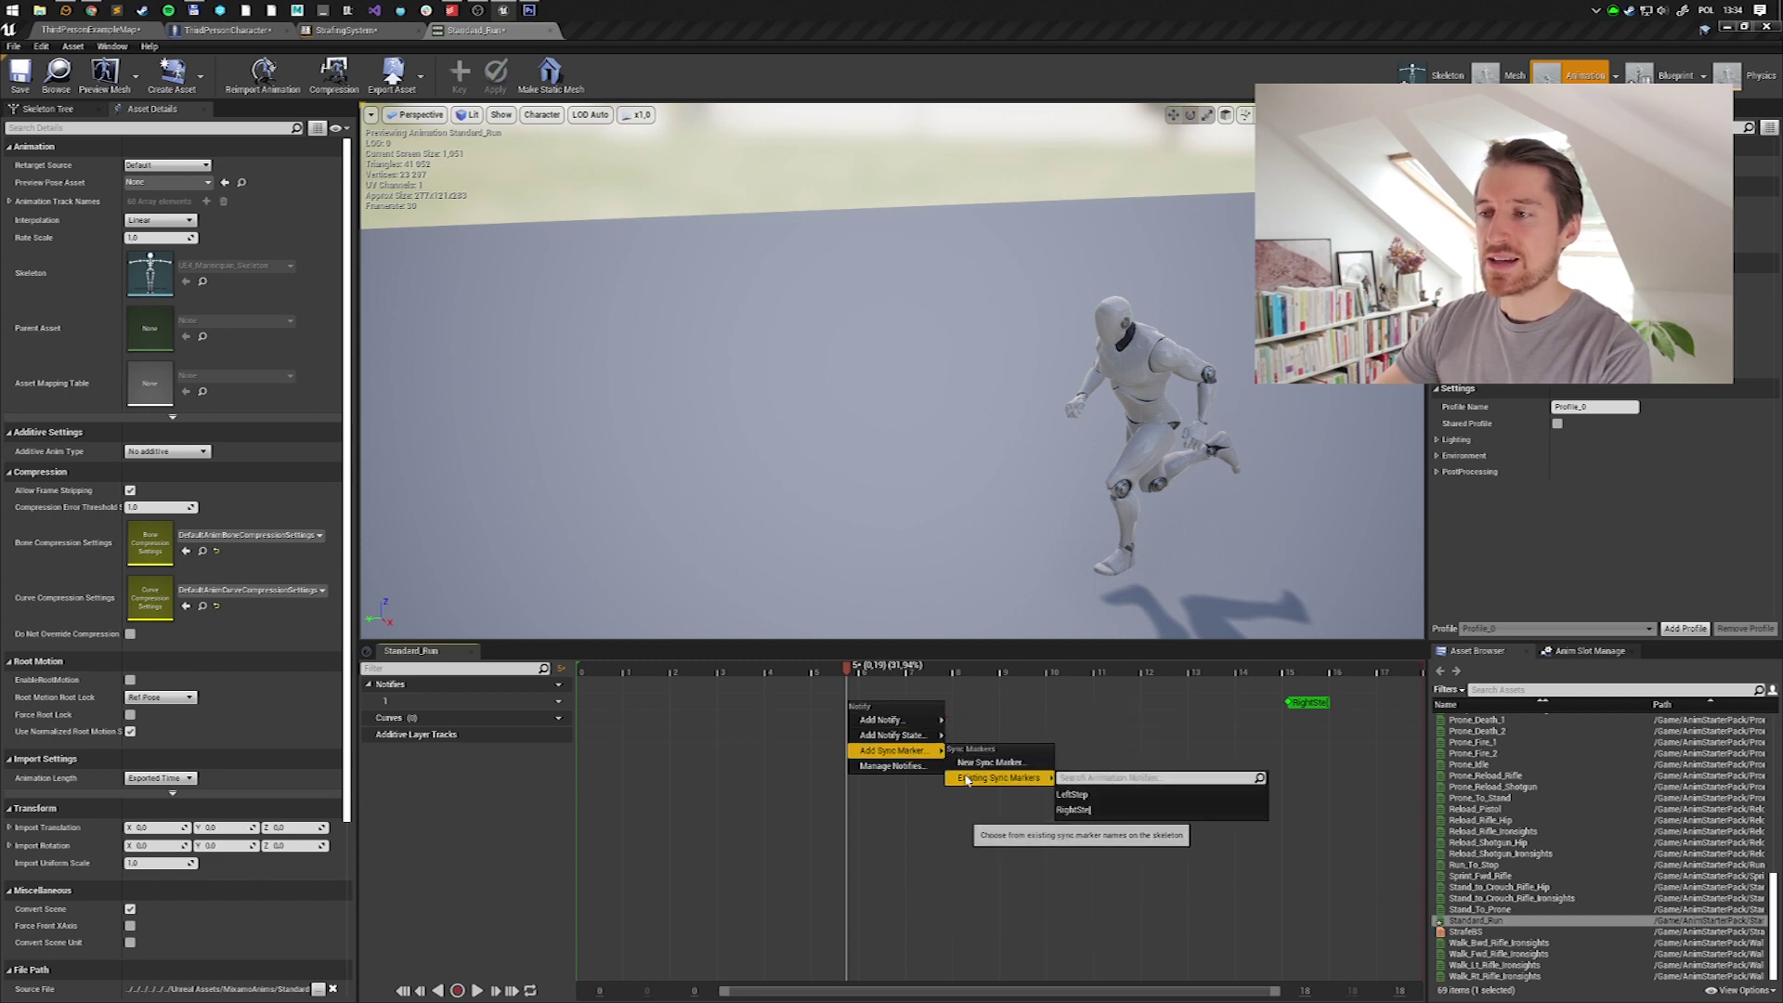
click(1073, 795)
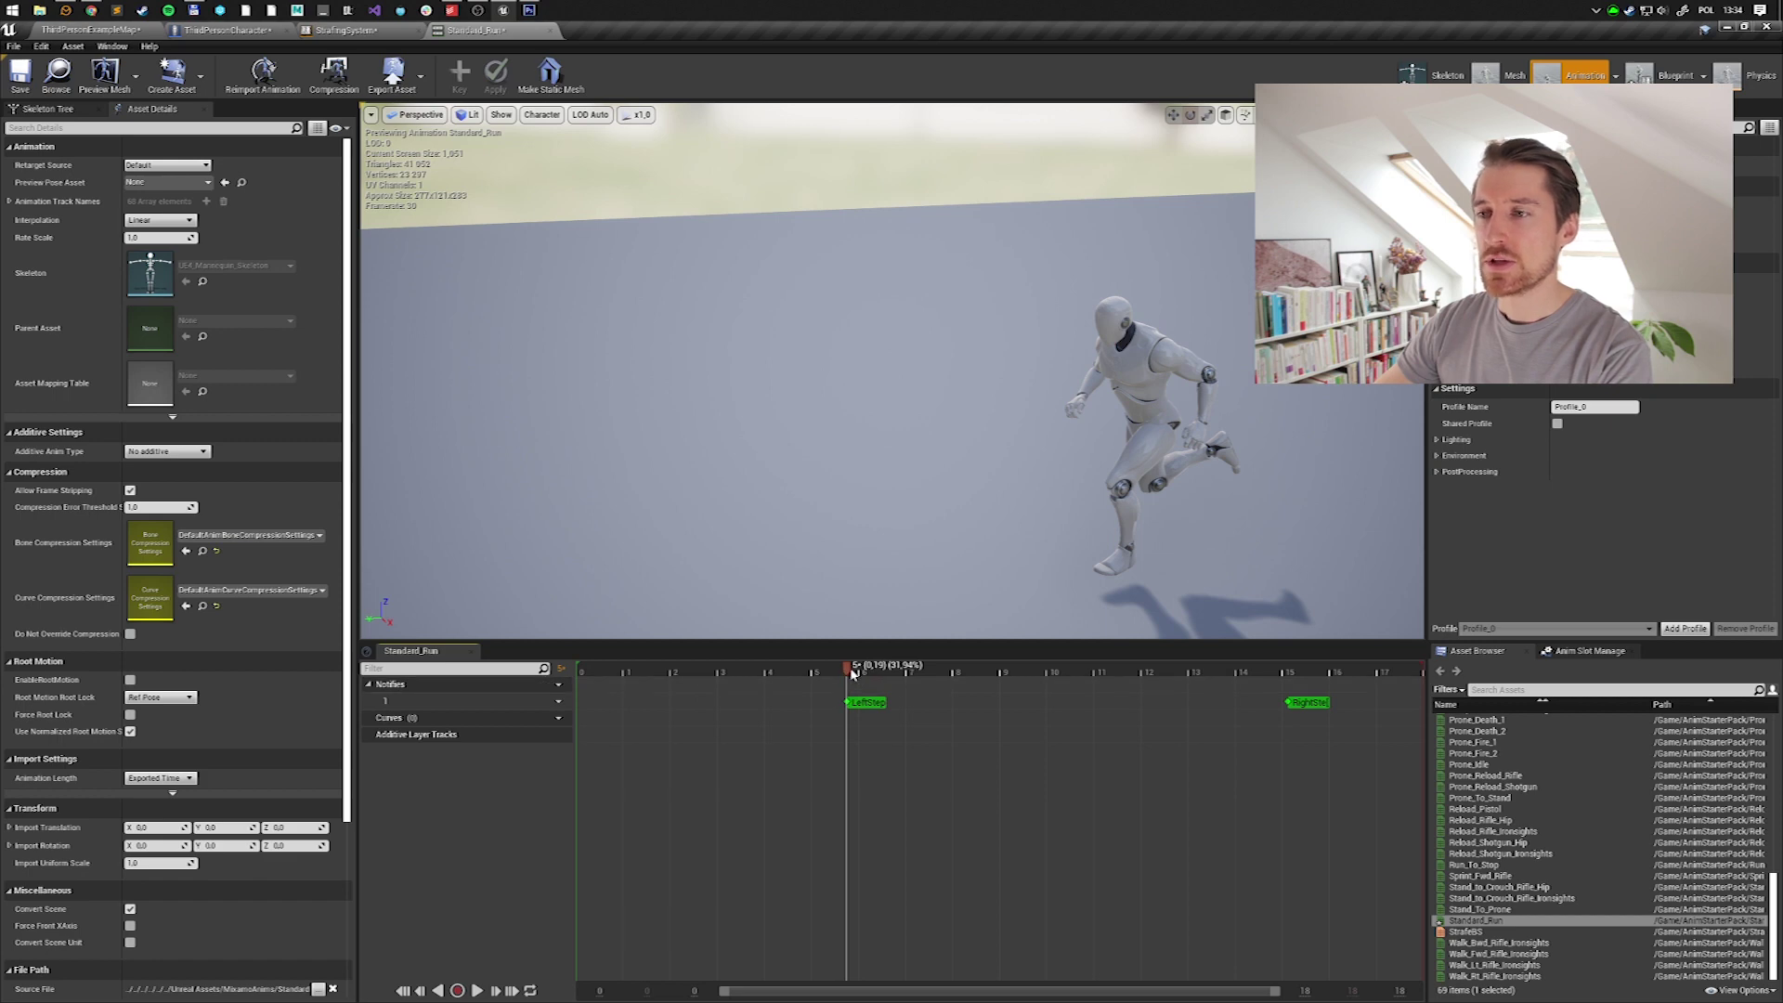
Nudge the new LeftStep marker onto frame 6.
click(875, 705)
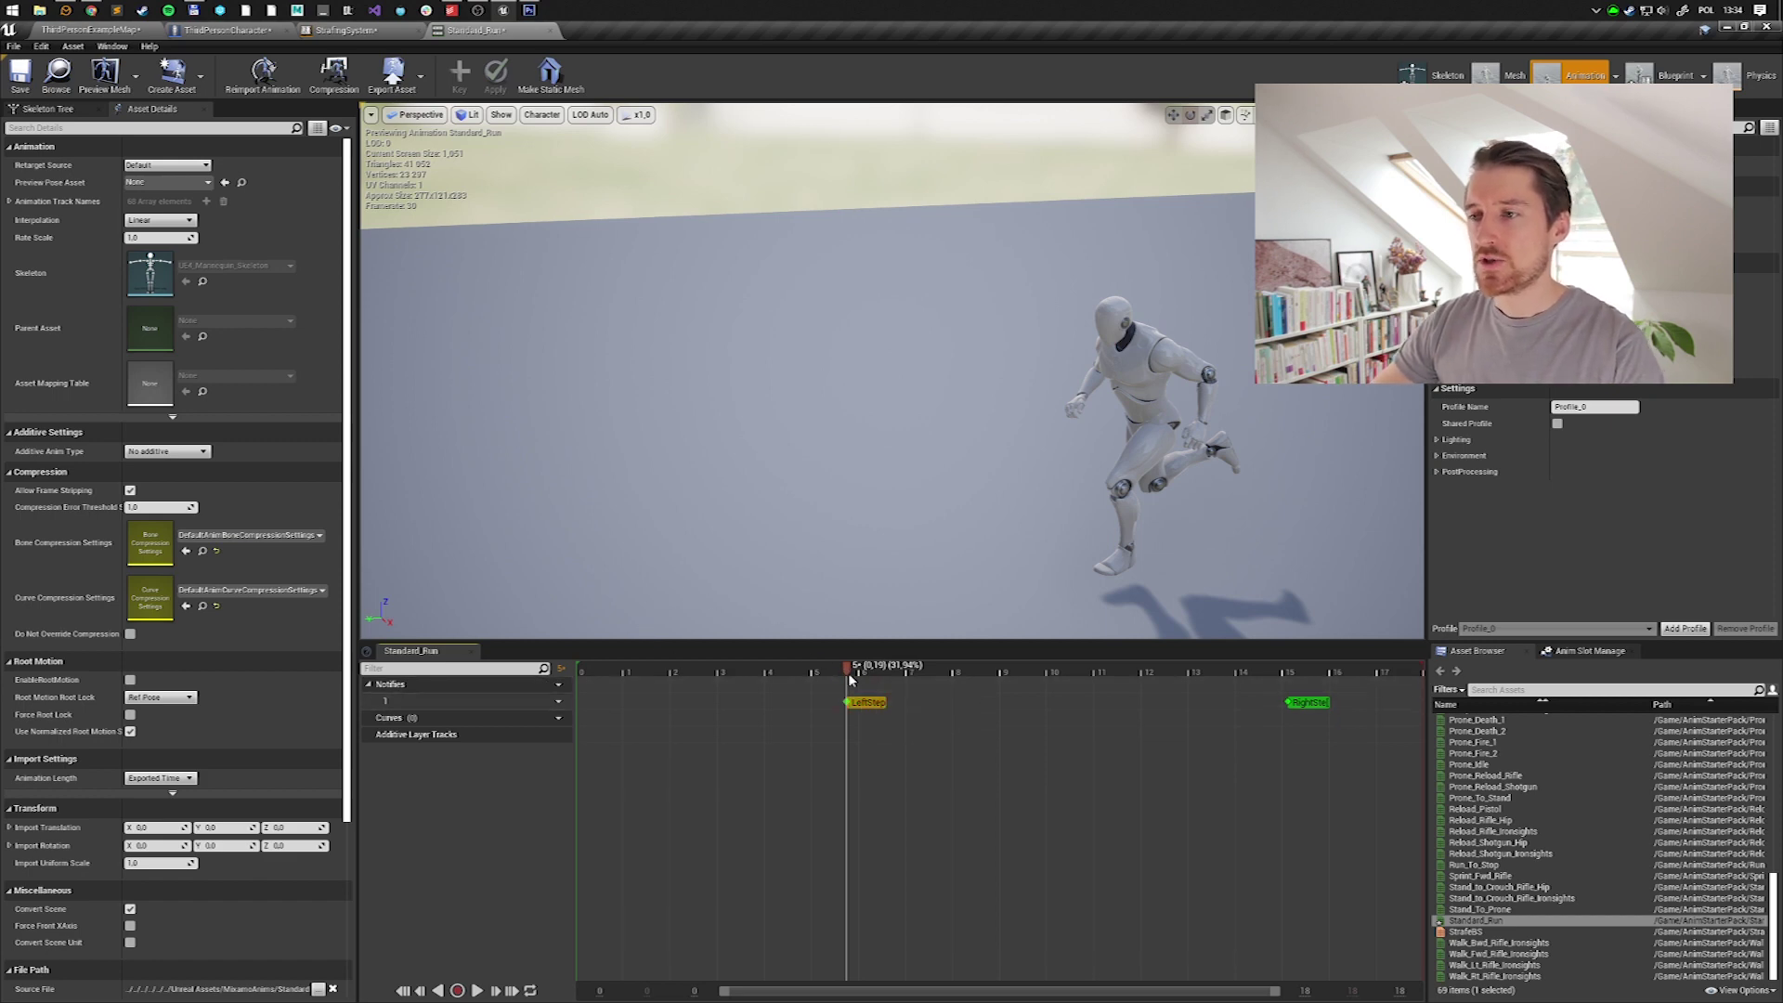
click(874, 732)
drag(866, 707, 868, 707)
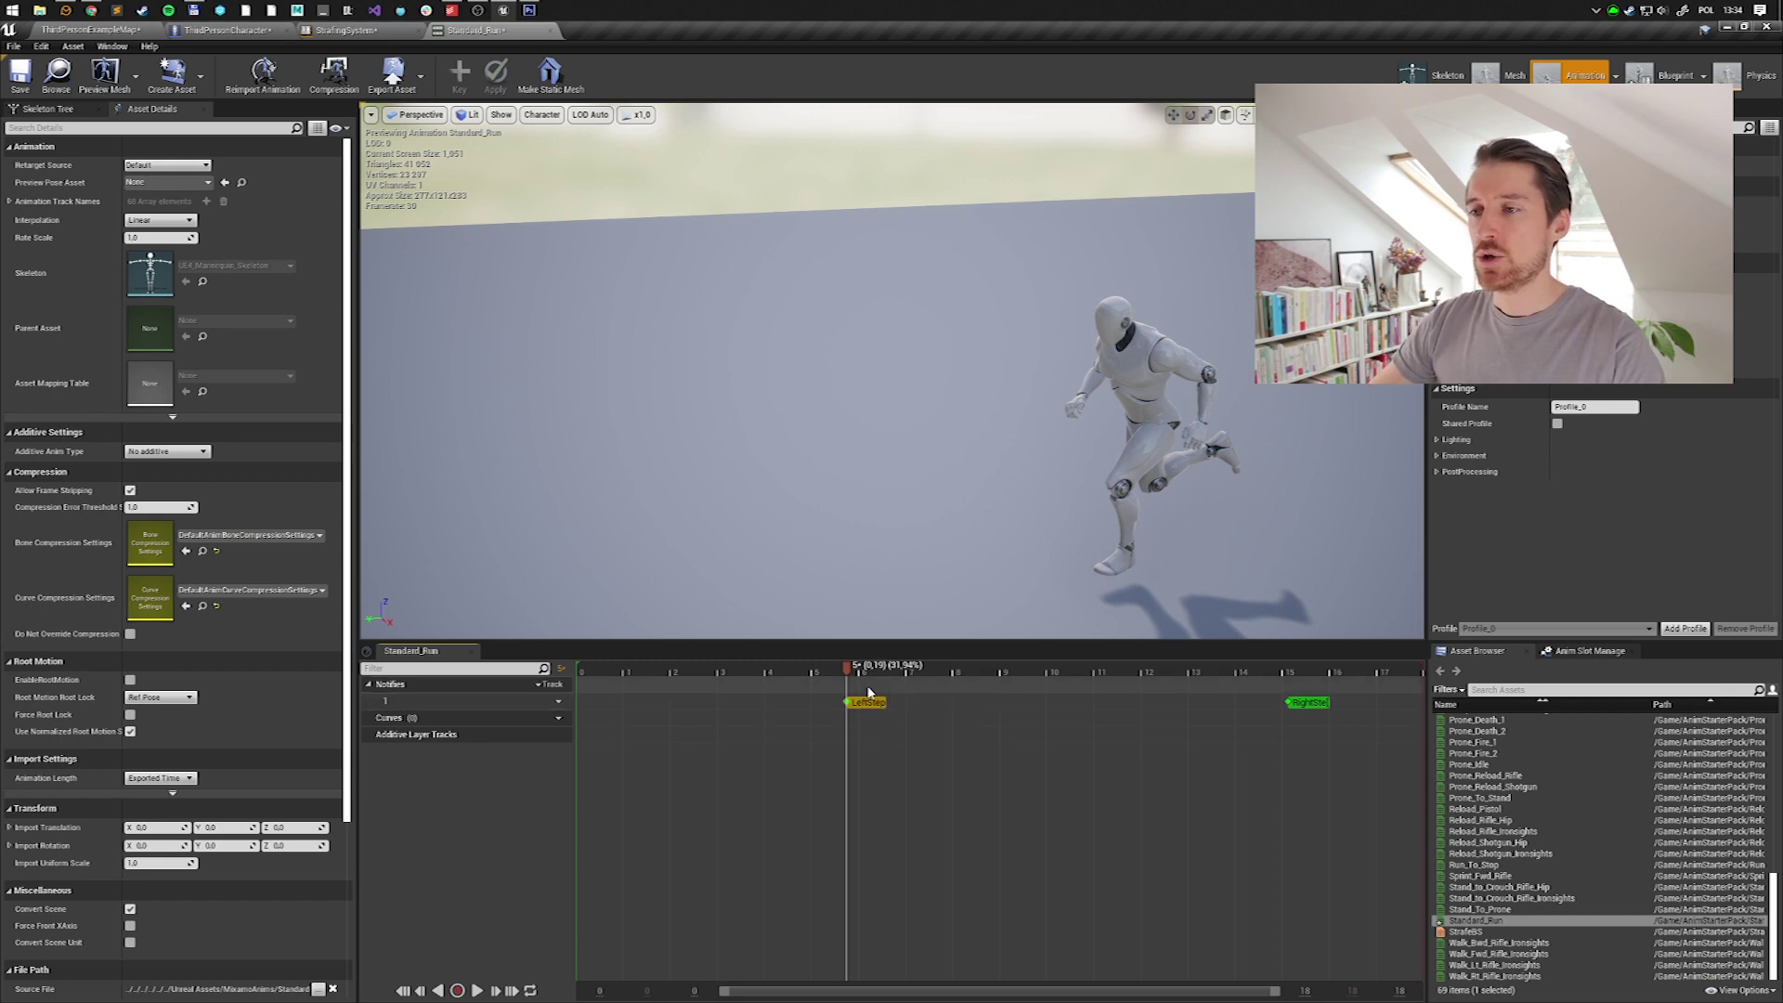
Paste an extra LeftStep copy further along the timeline, then delete it again.
drag(848, 667, 1075, 708)
key(ctrl+v)
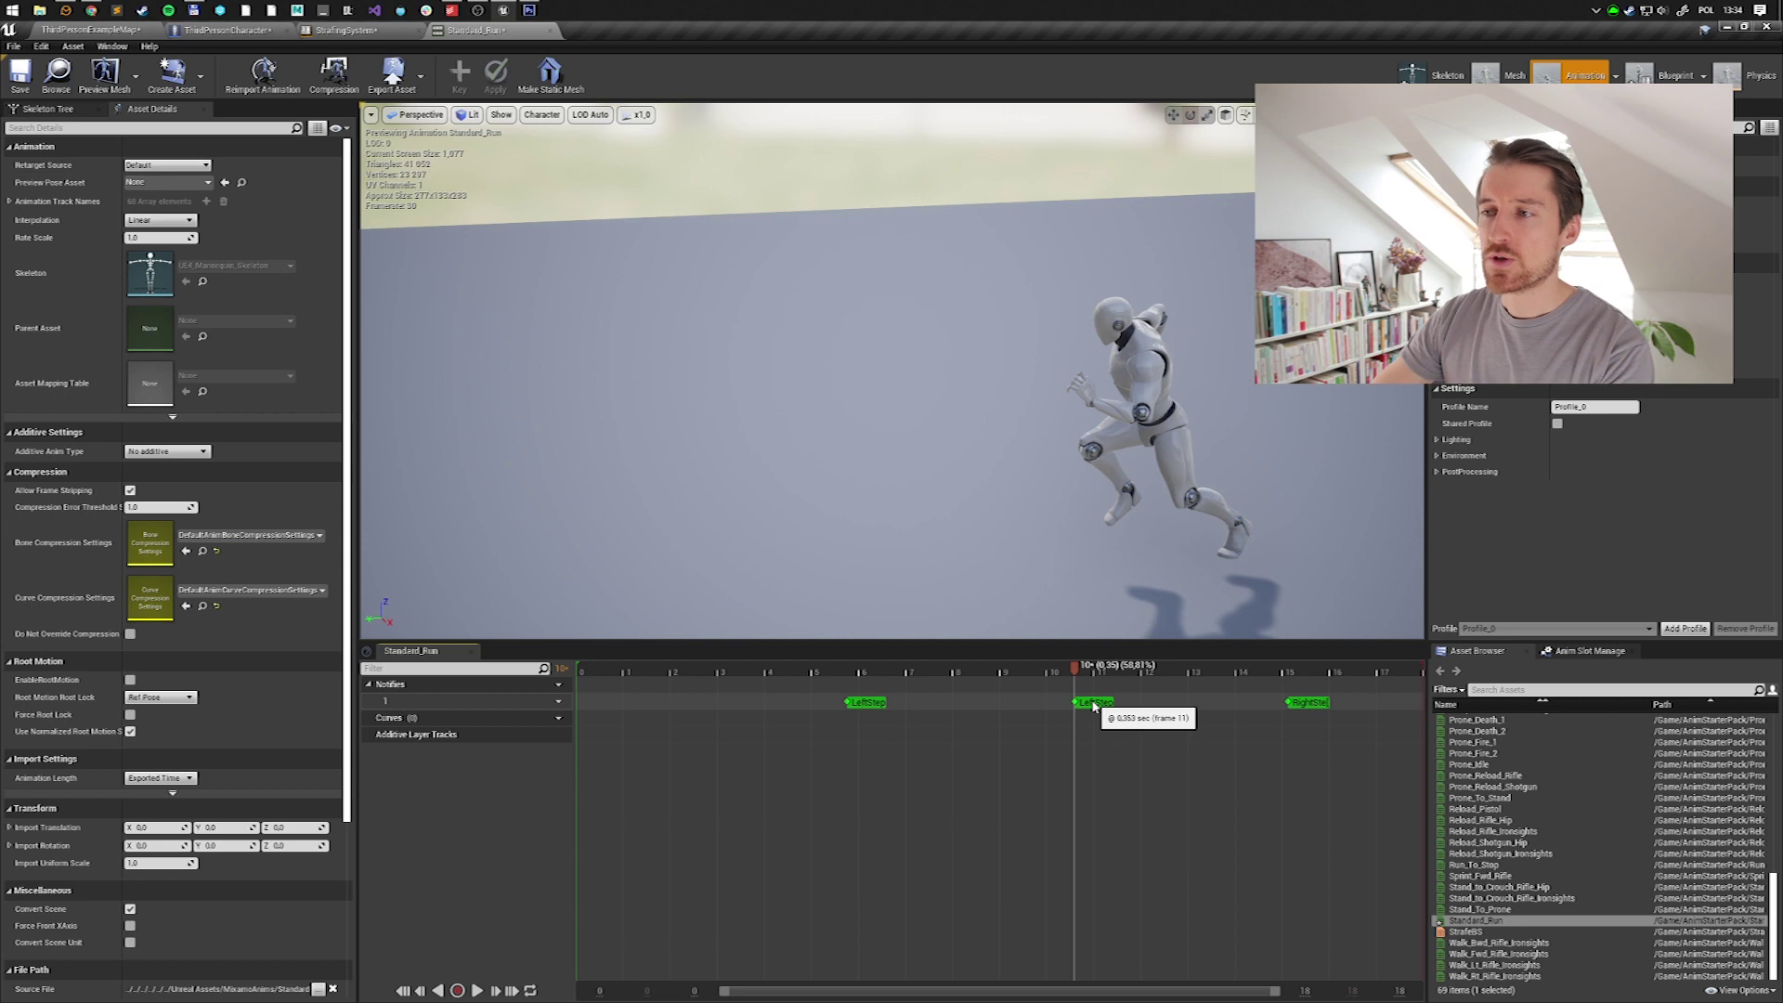
click(1094, 704)
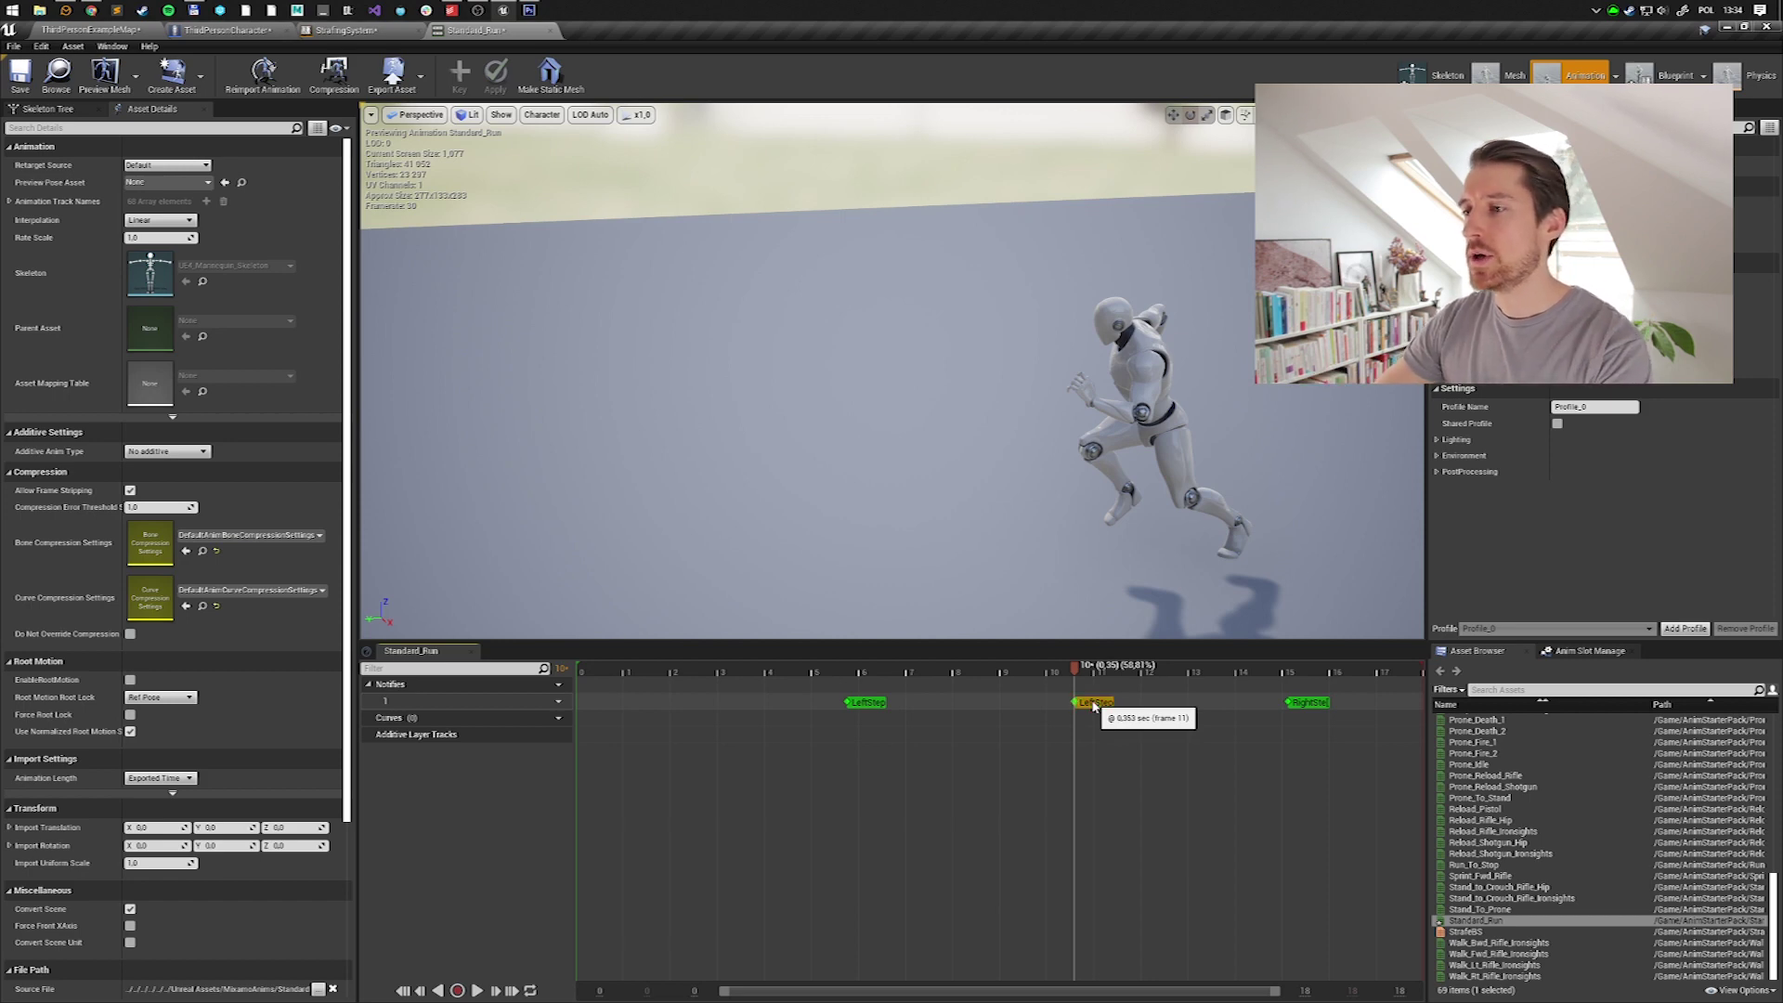
key(Delete)
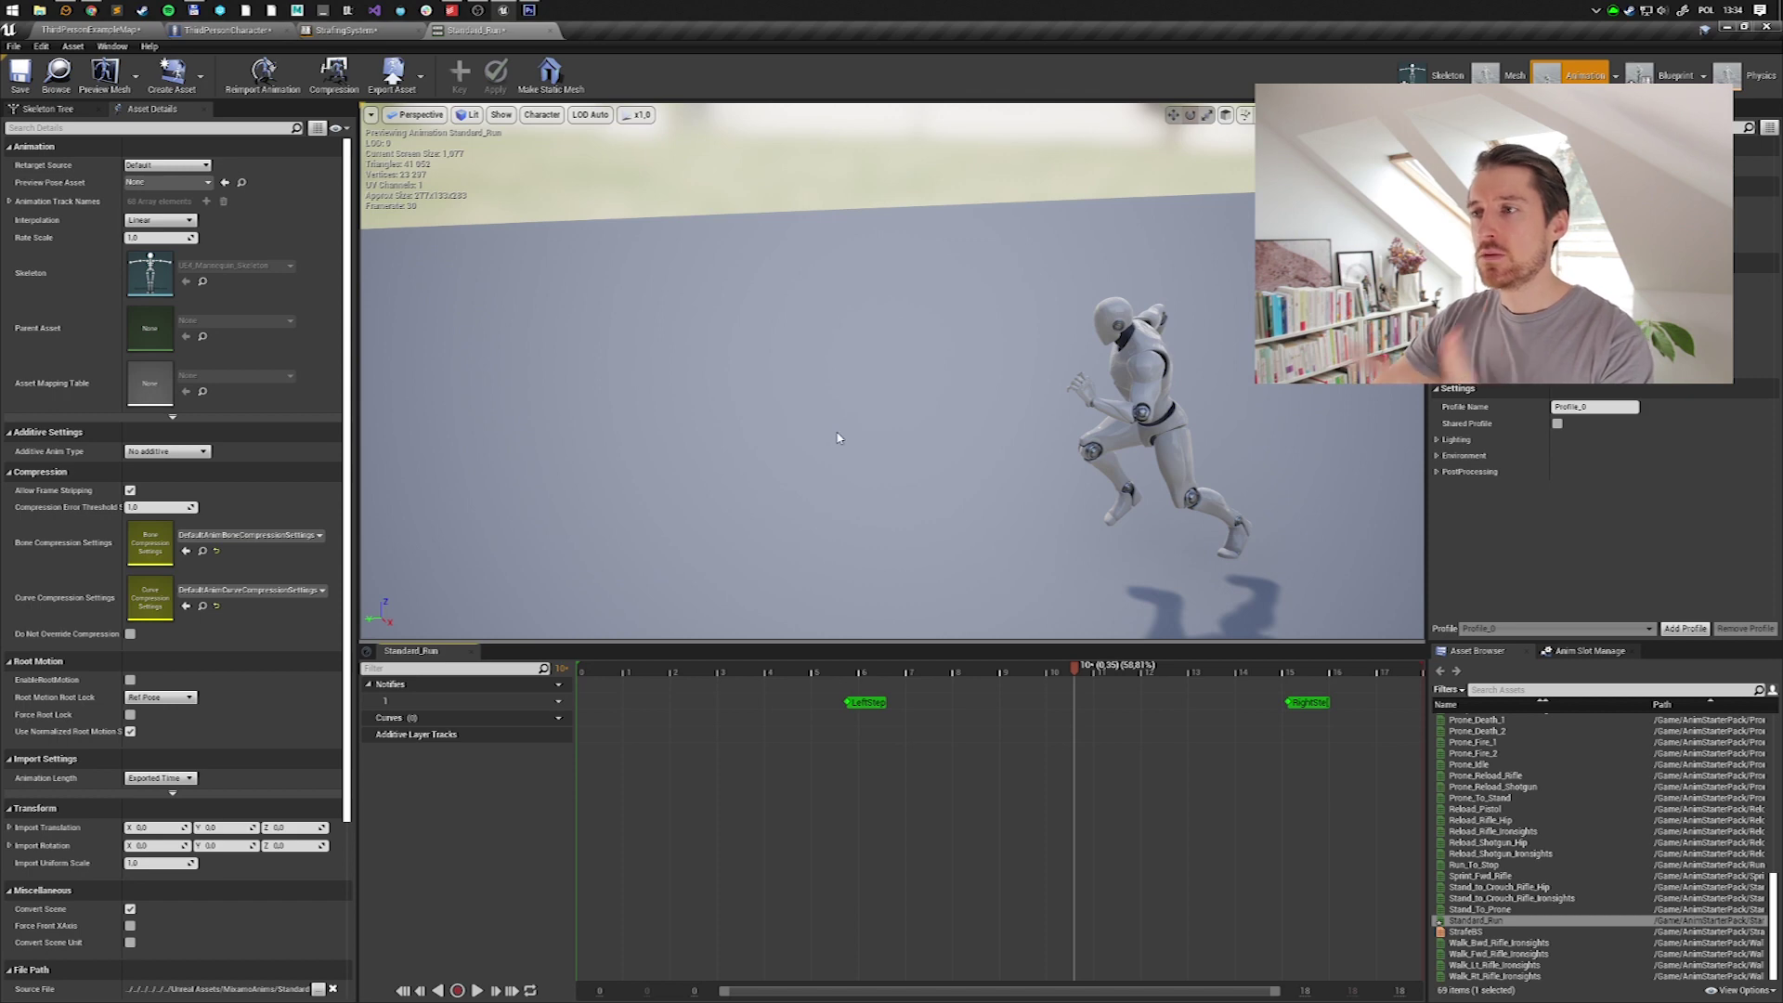
Open Crouched_Walking from the Crouch state, scrub through its step markers, and go back to BaseLayer.
click(343, 30)
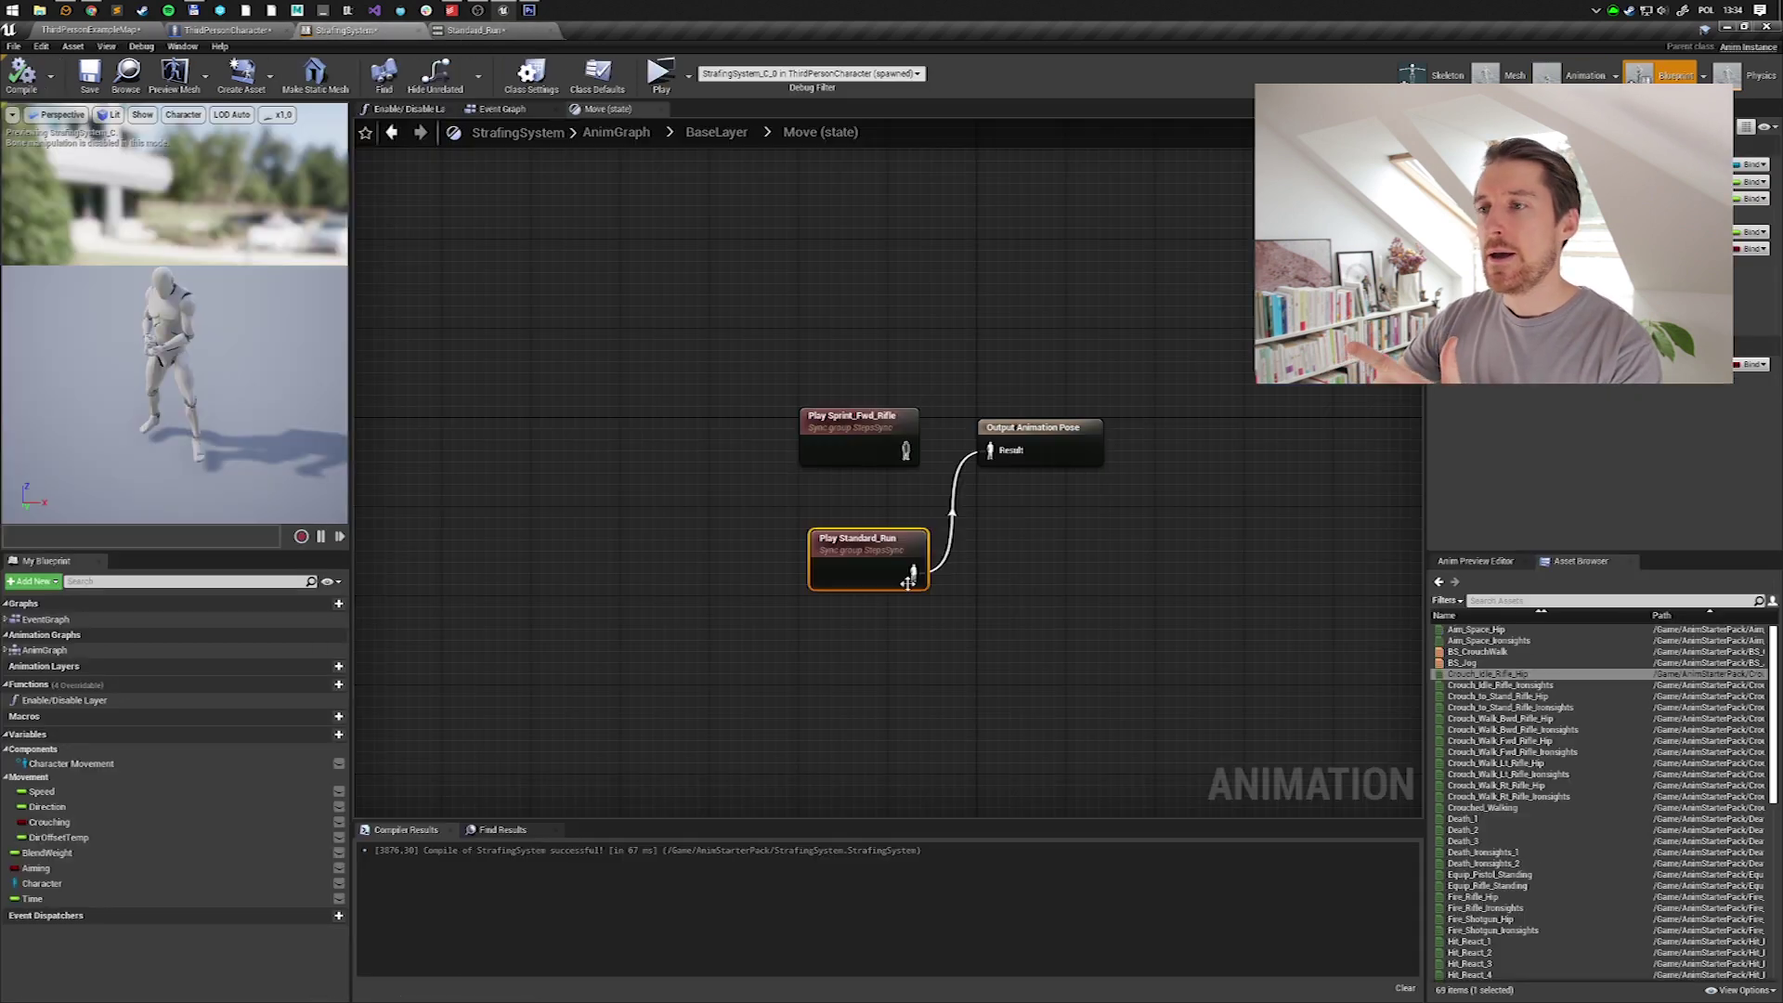
click(716, 132)
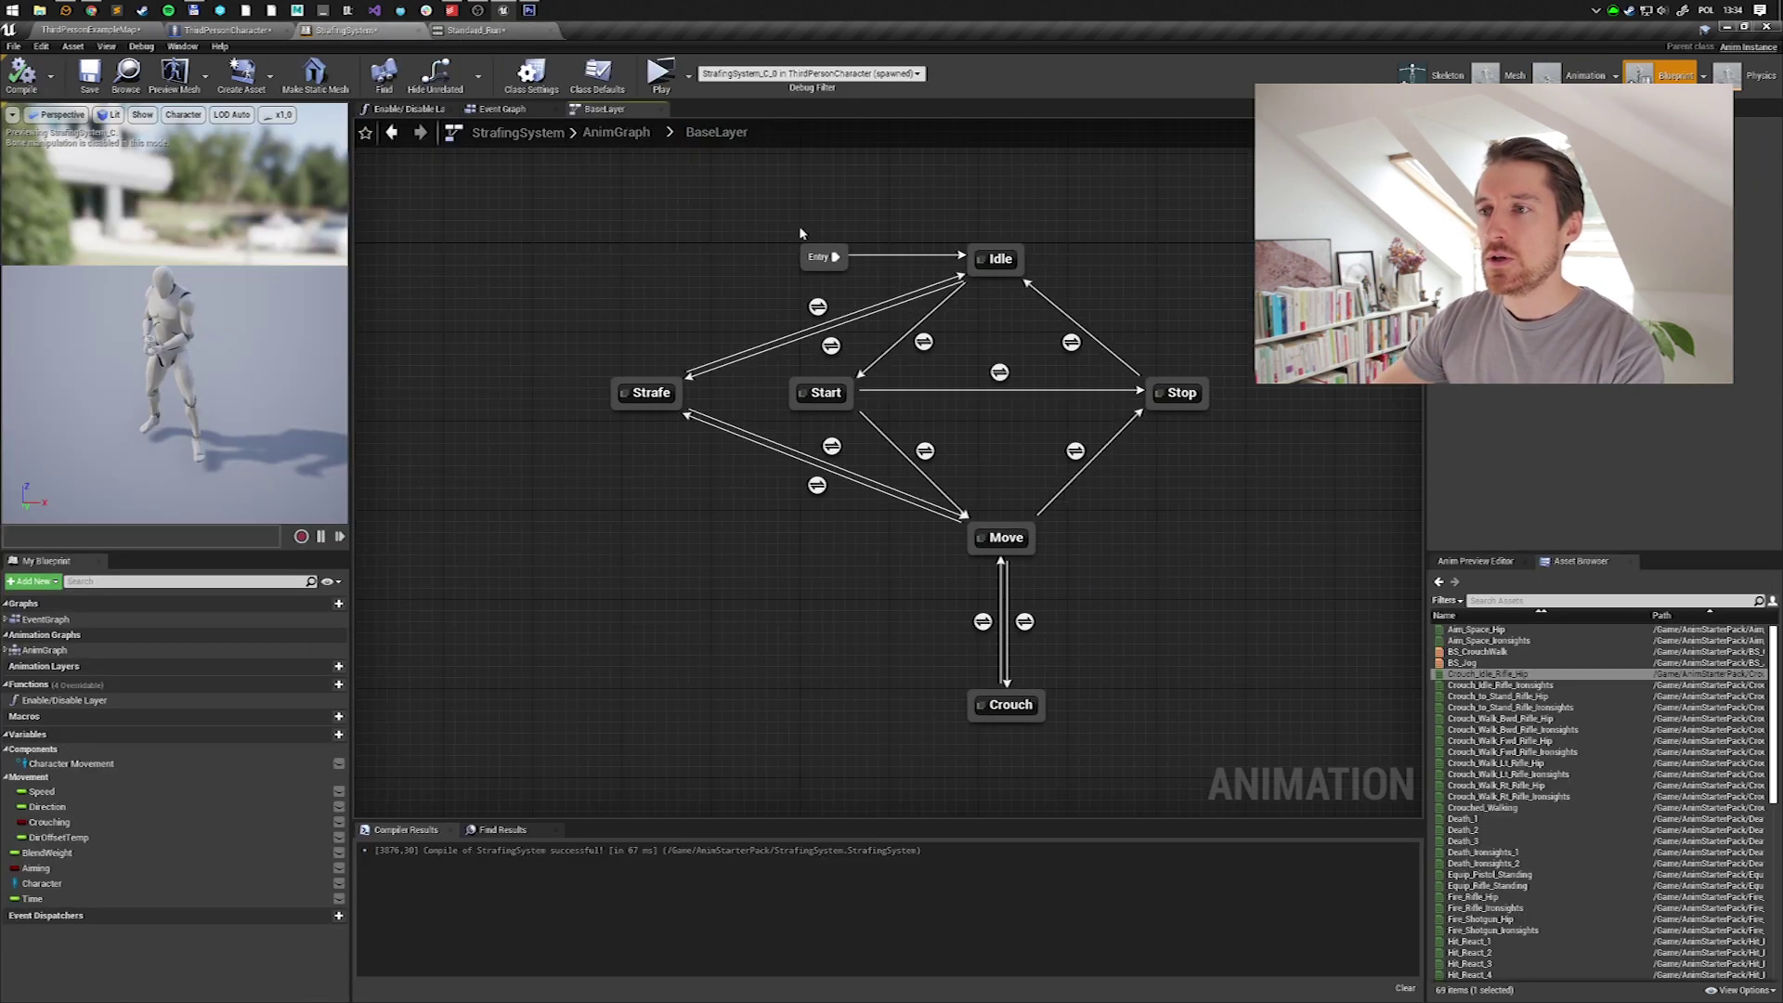
double_click(1021, 707)
double_click(847, 497)
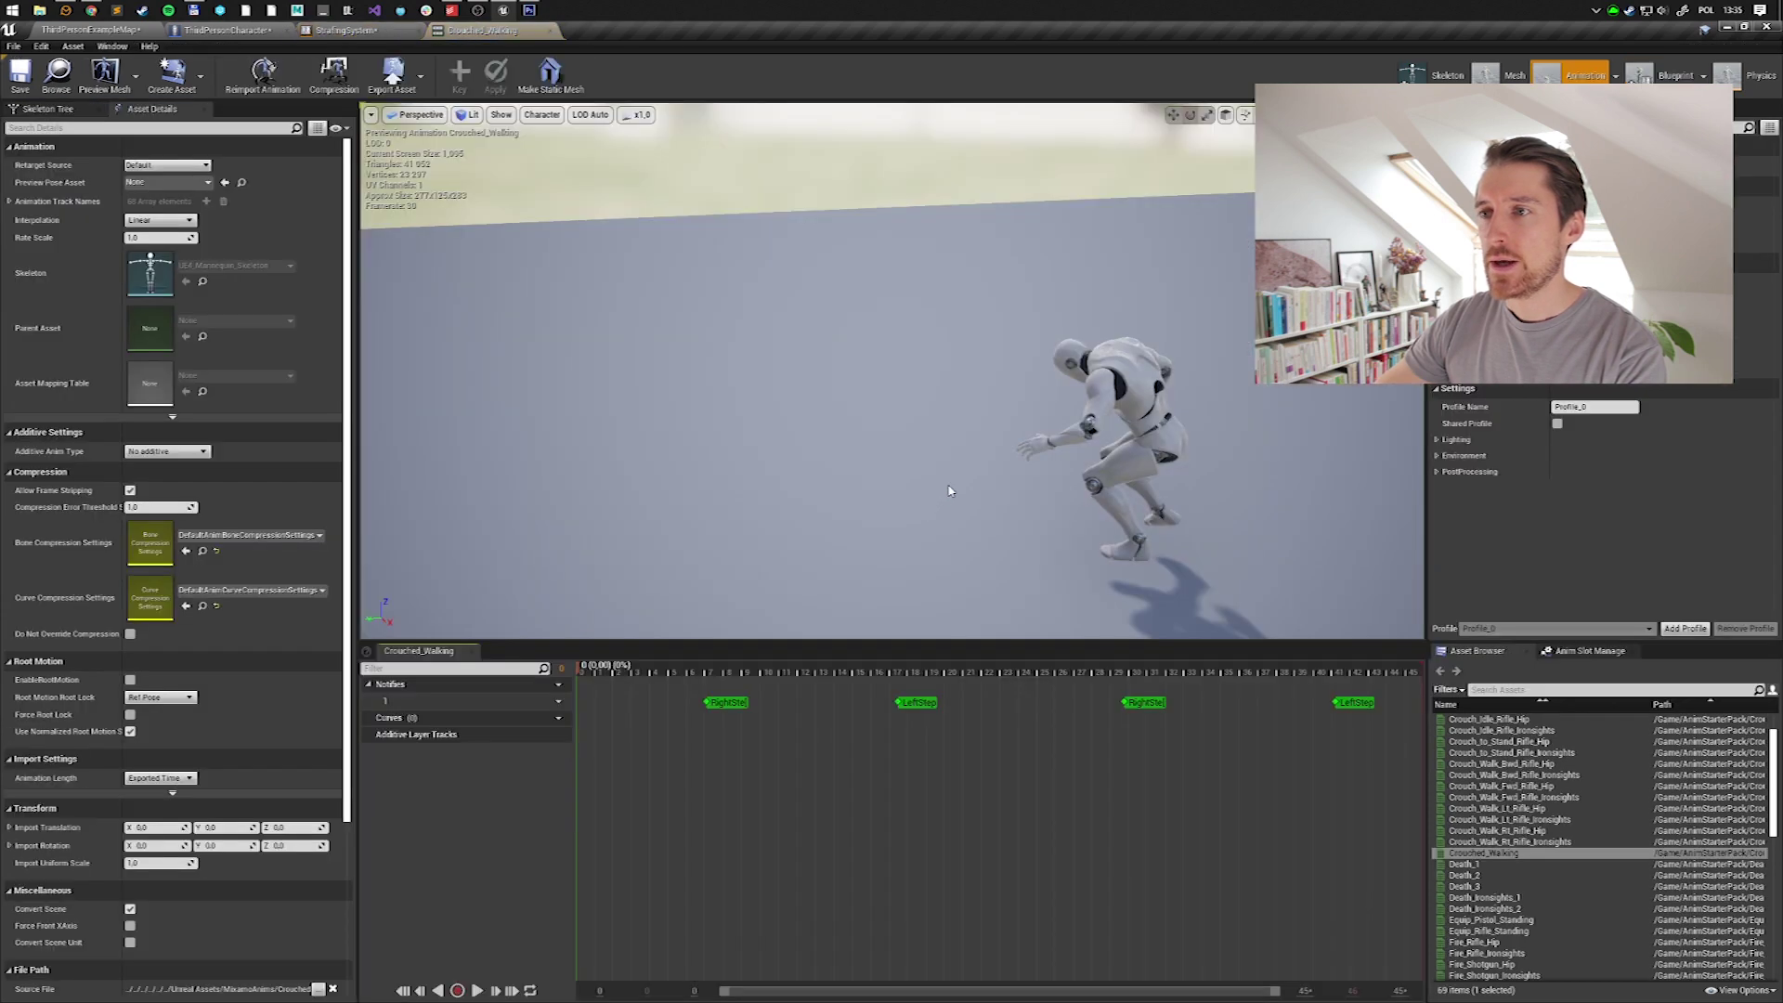
drag(641, 673, 1345, 726)
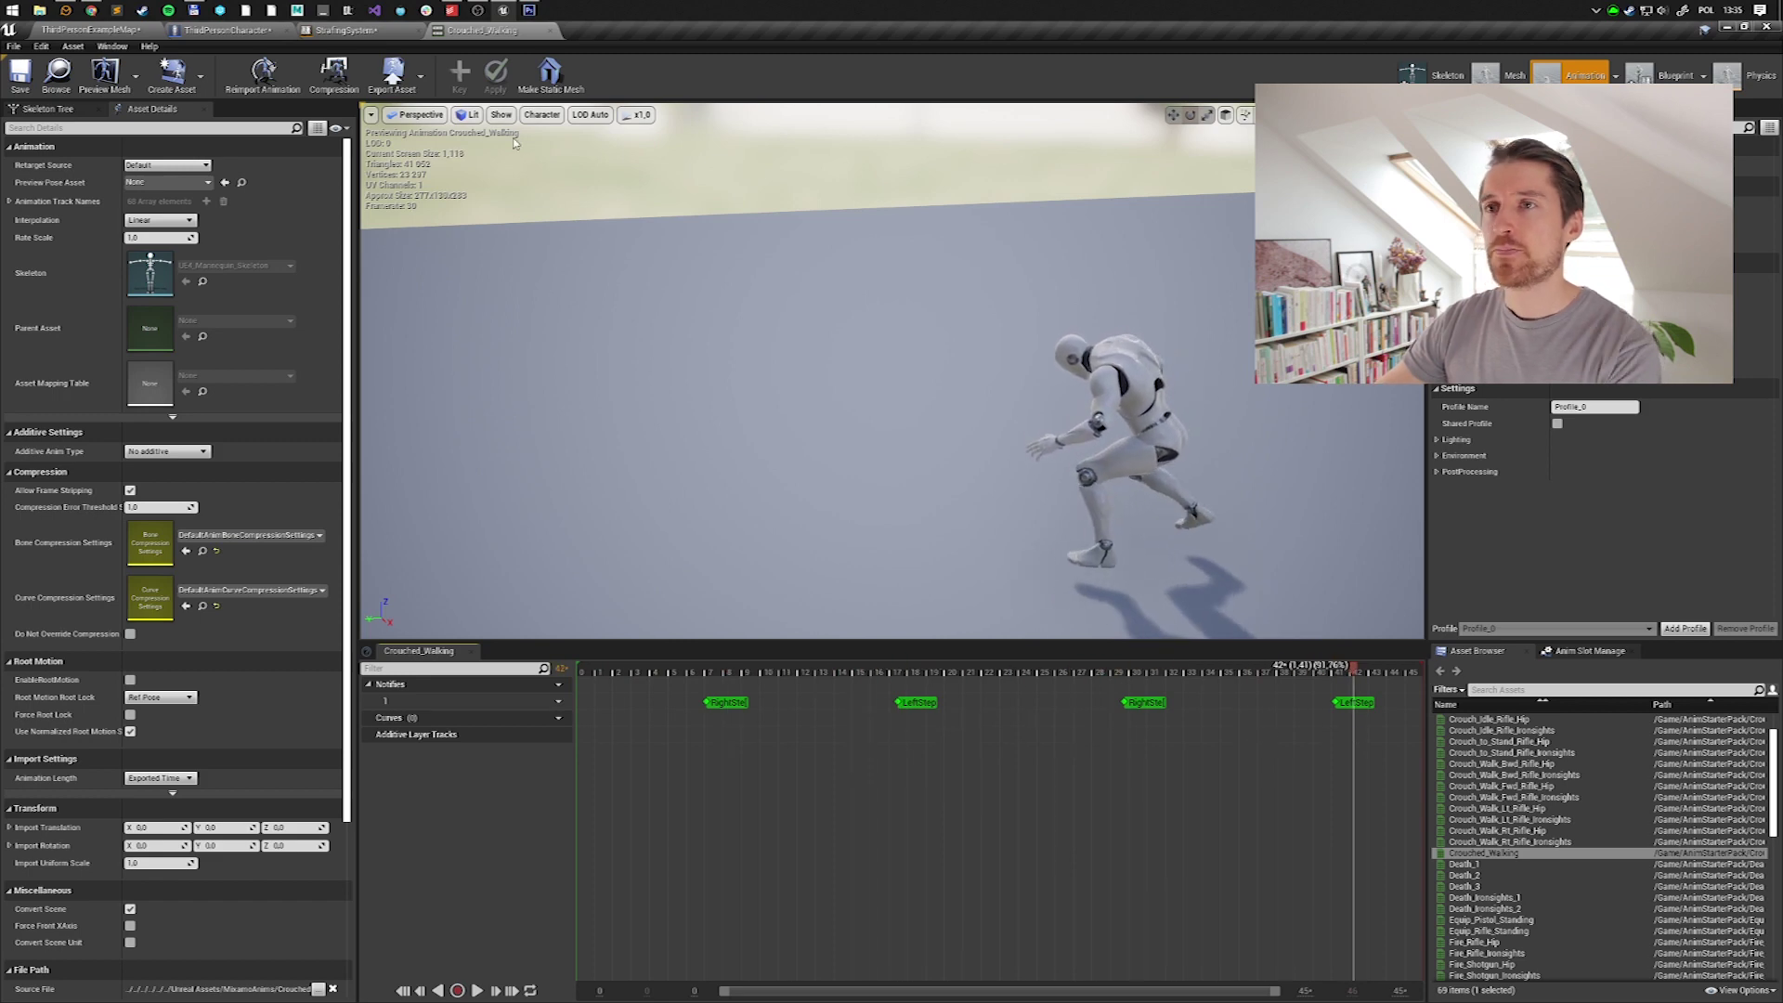
click(344, 30)
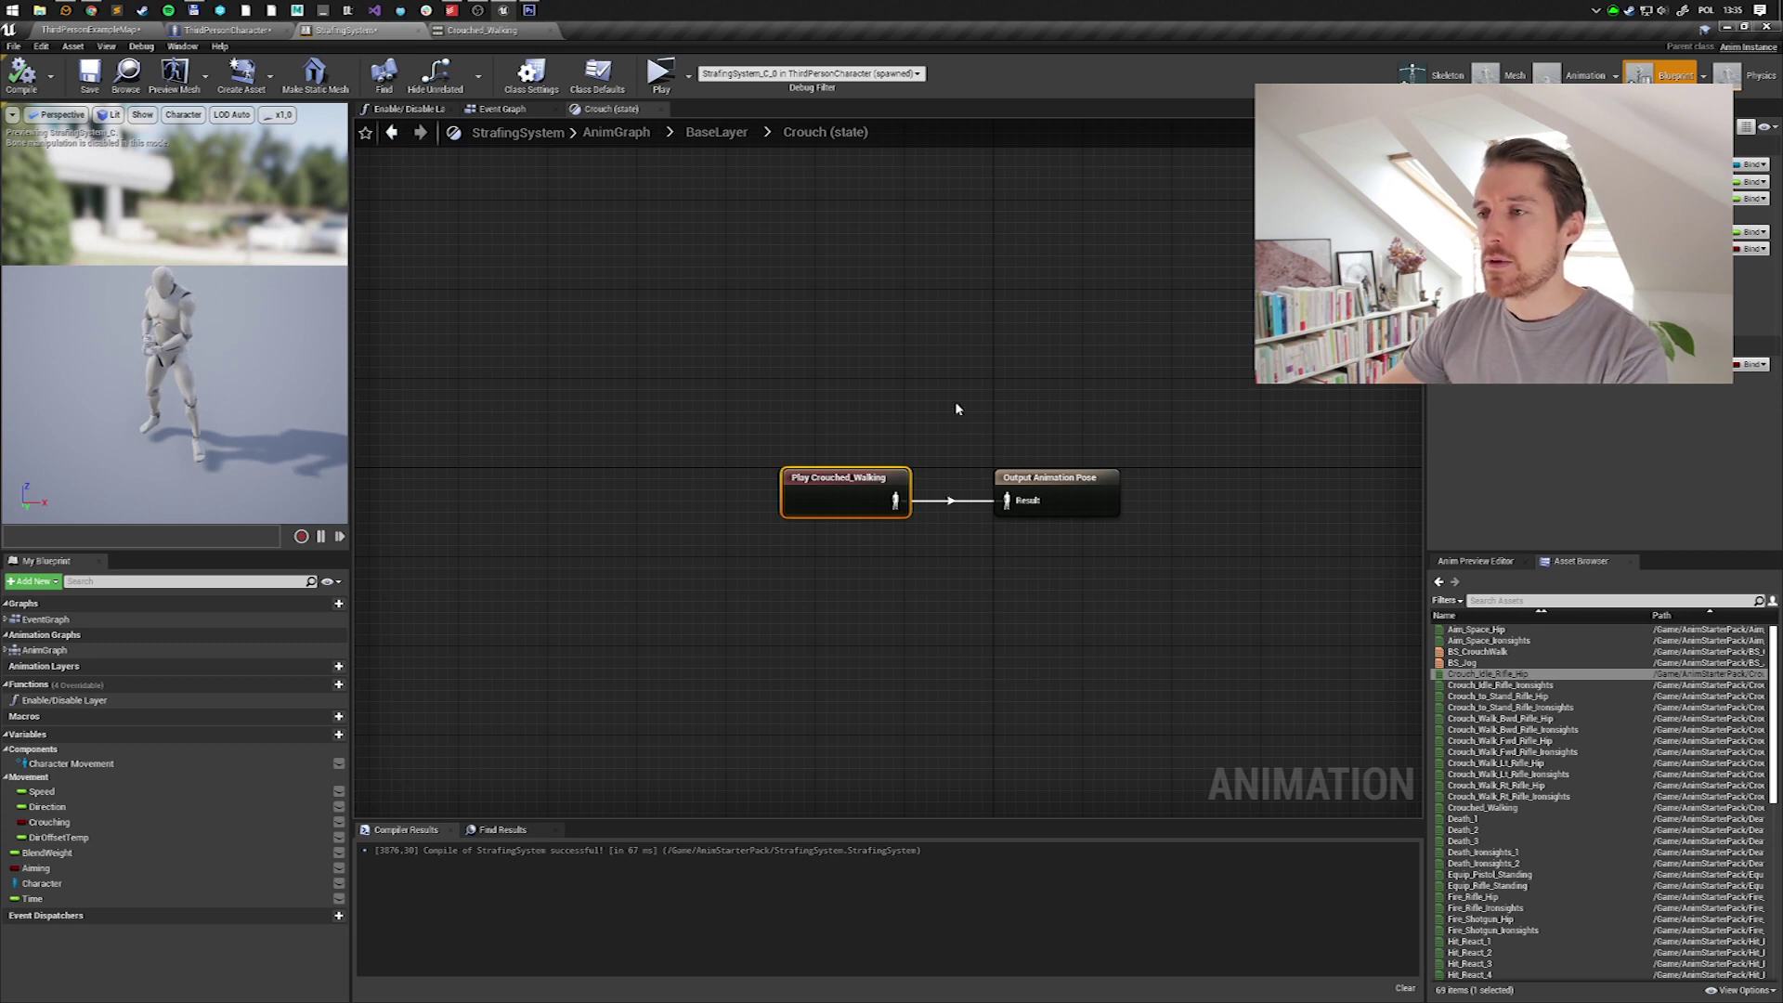
click(729, 141)
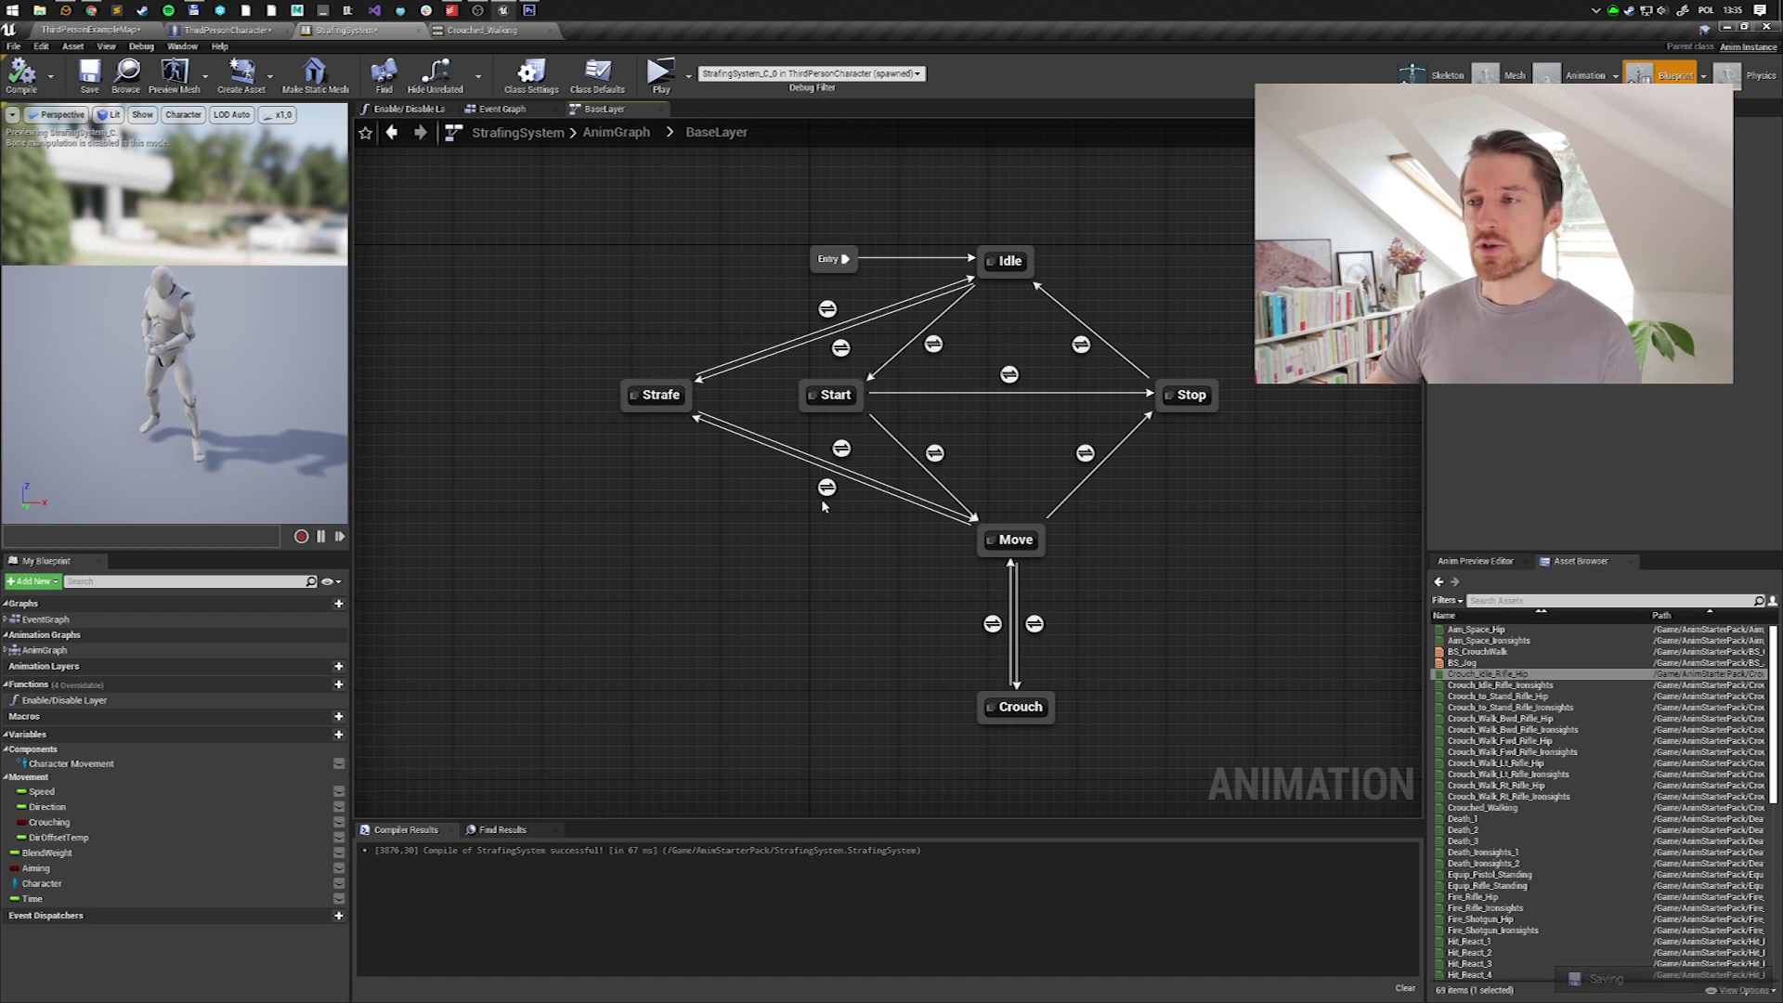
Give the Start state's Play Idle_To_Sprint node the sync Group Name StepsSync.
double_click(834, 394)
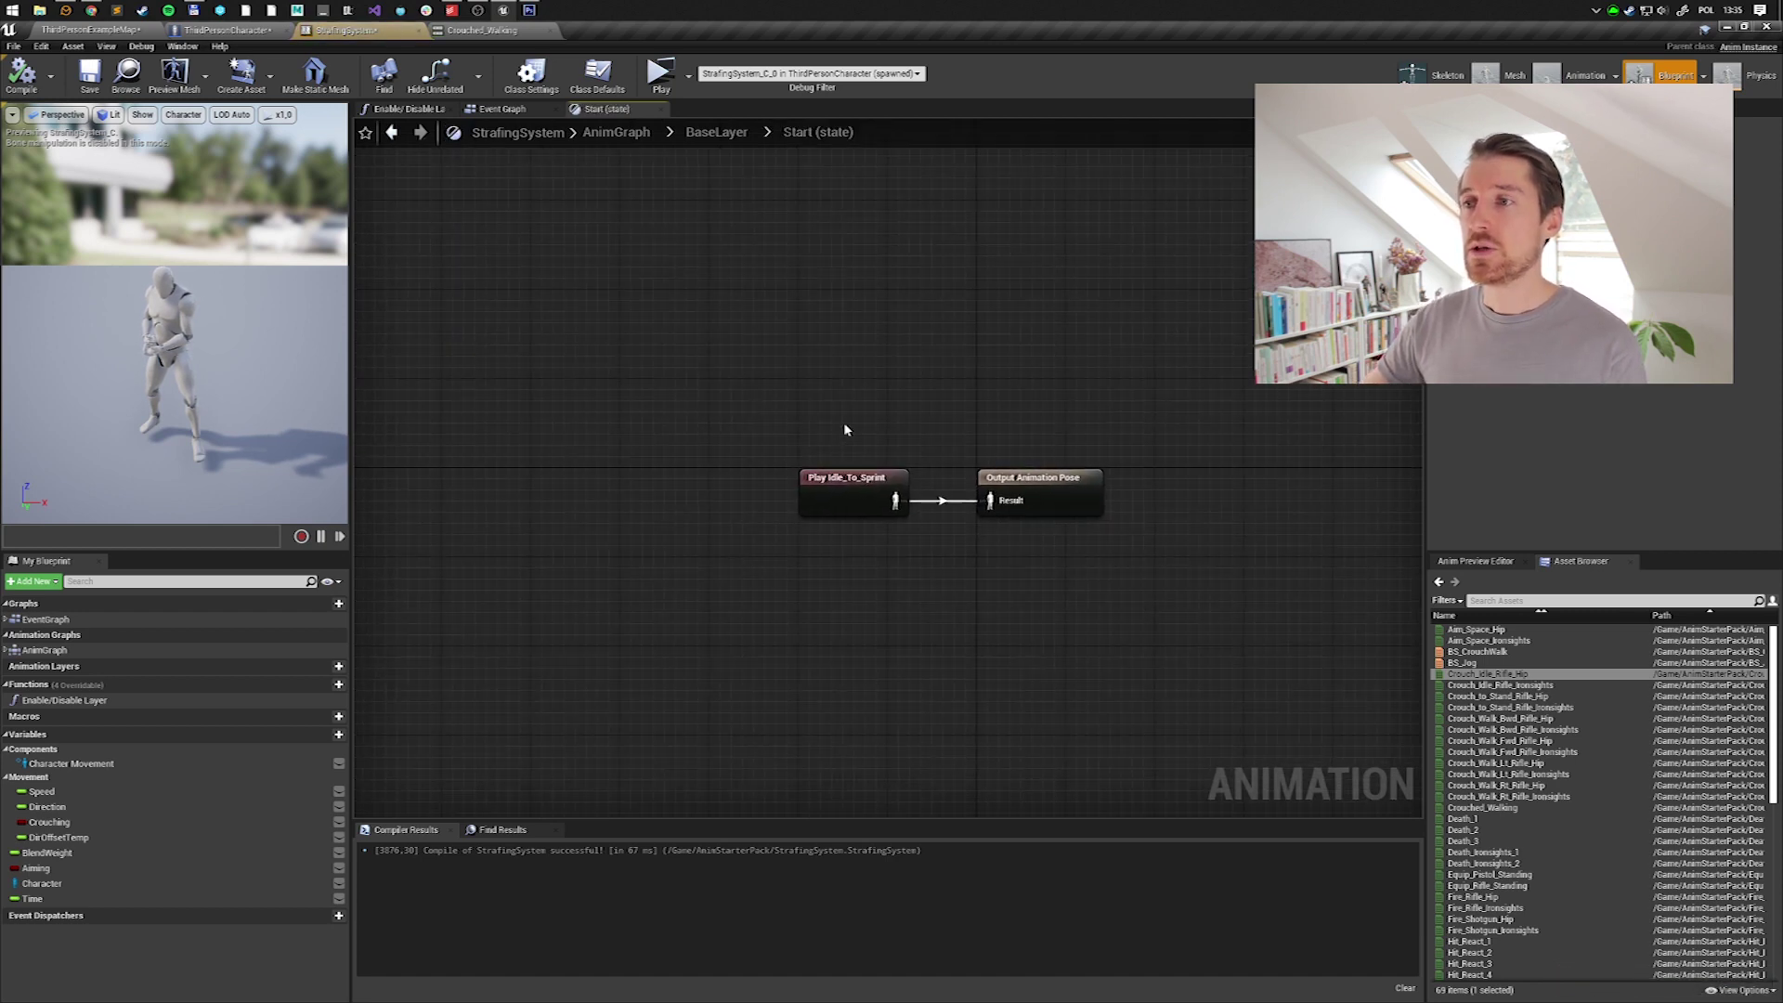
click(836, 484)
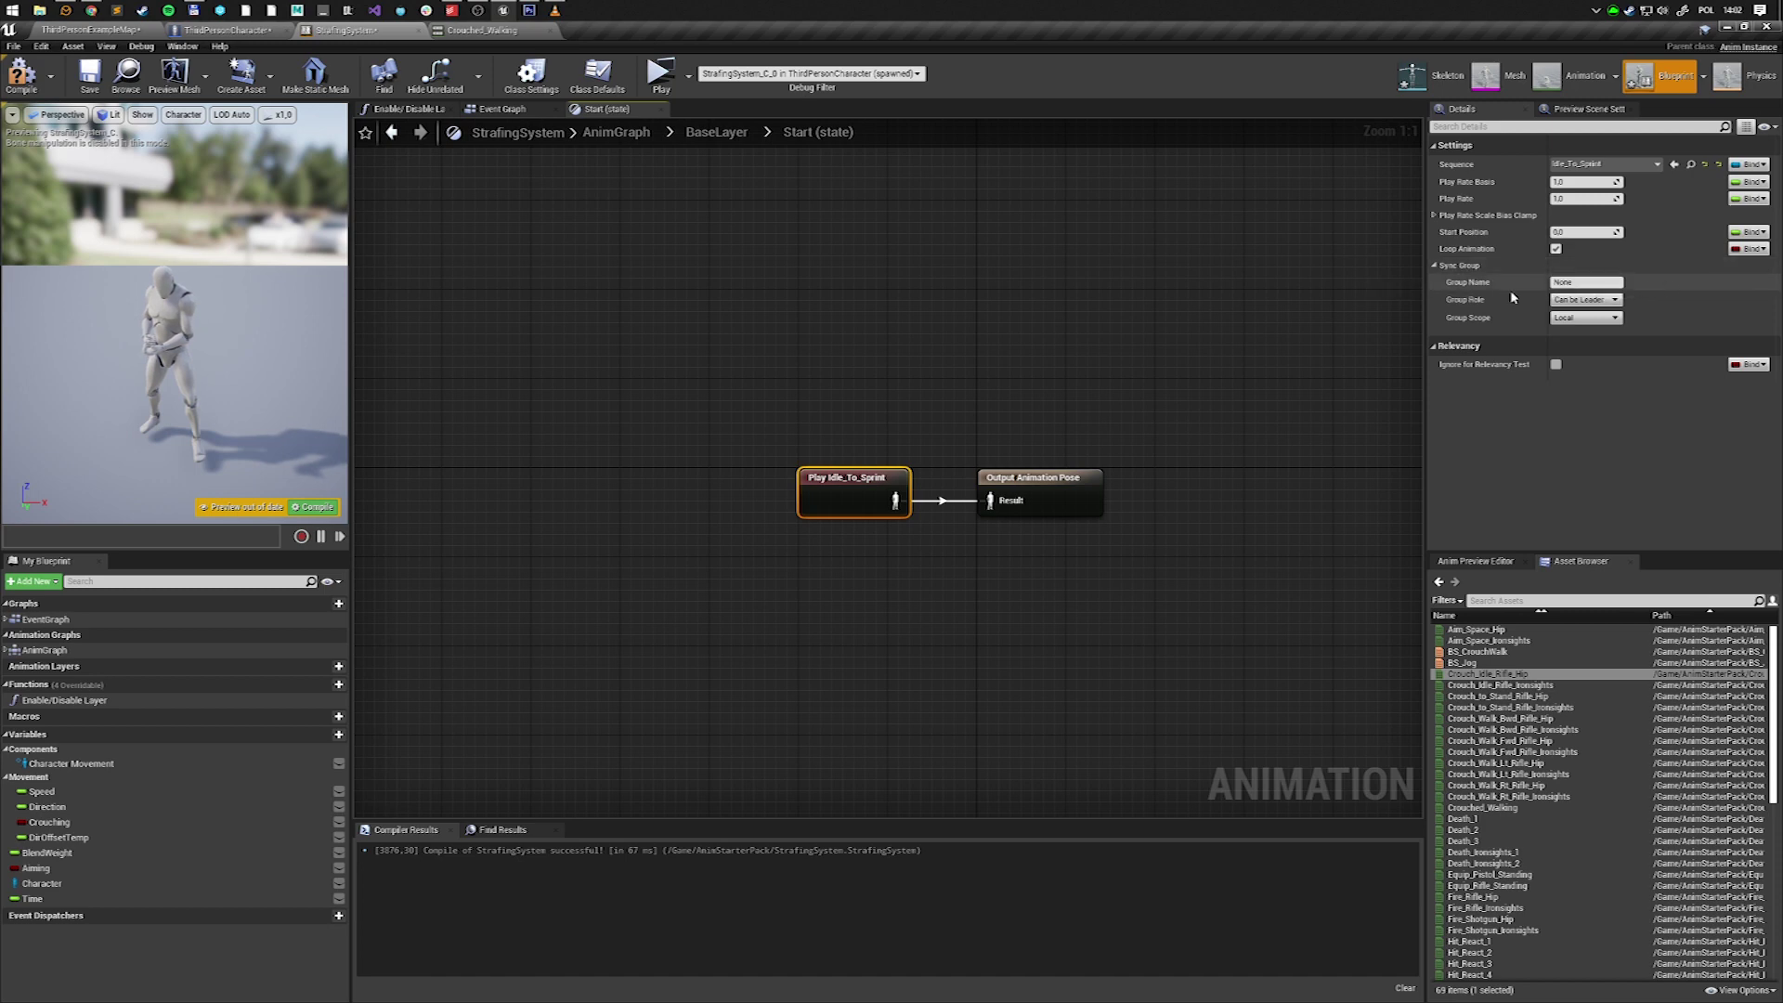
click(1590, 282)
text(StepsSync)
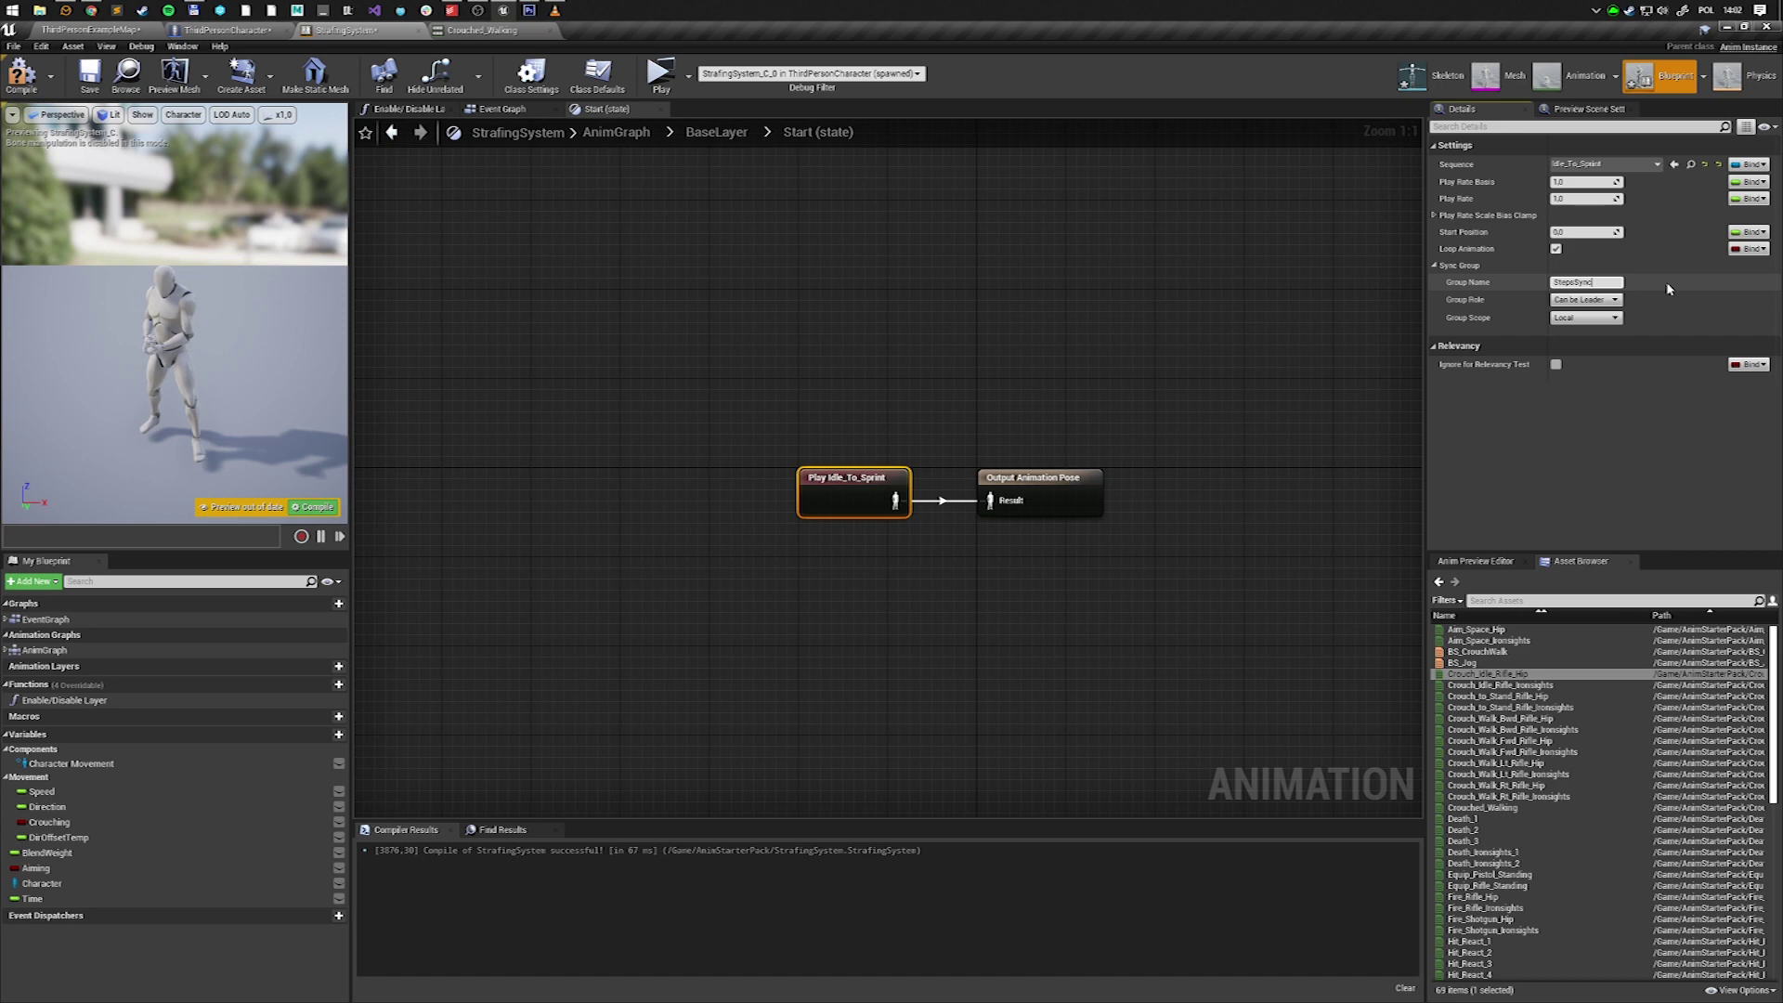
key(Return)
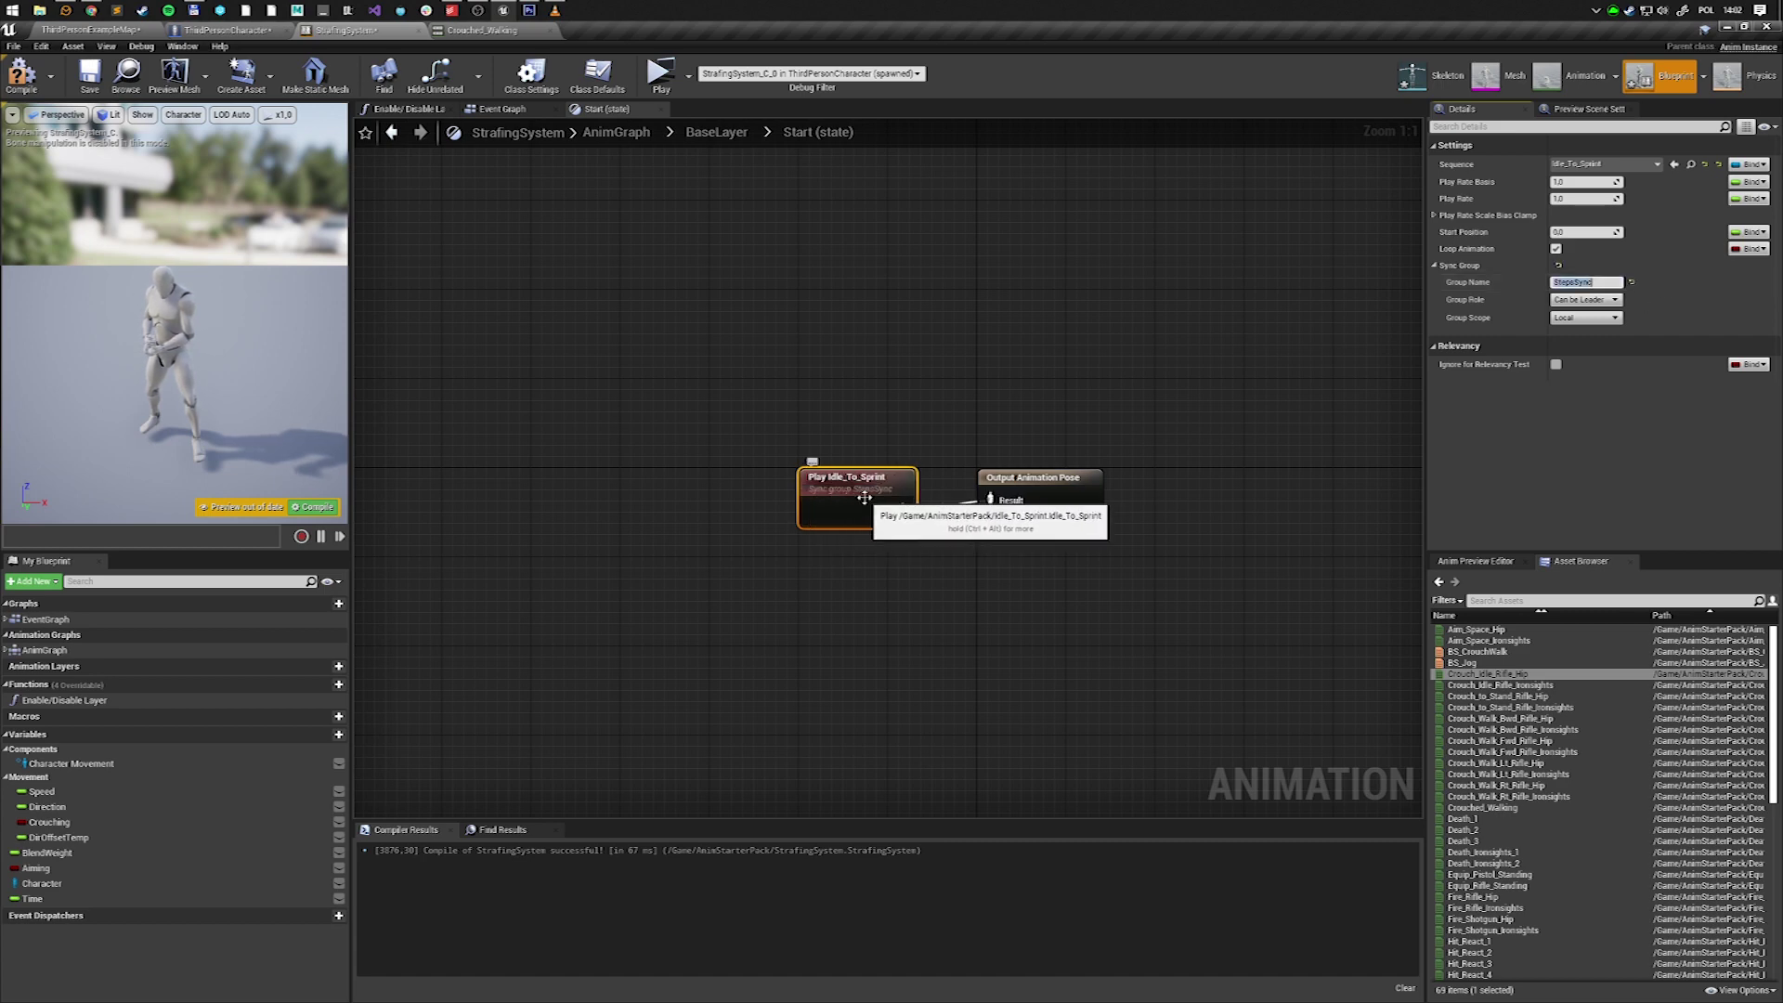
click(716, 132)
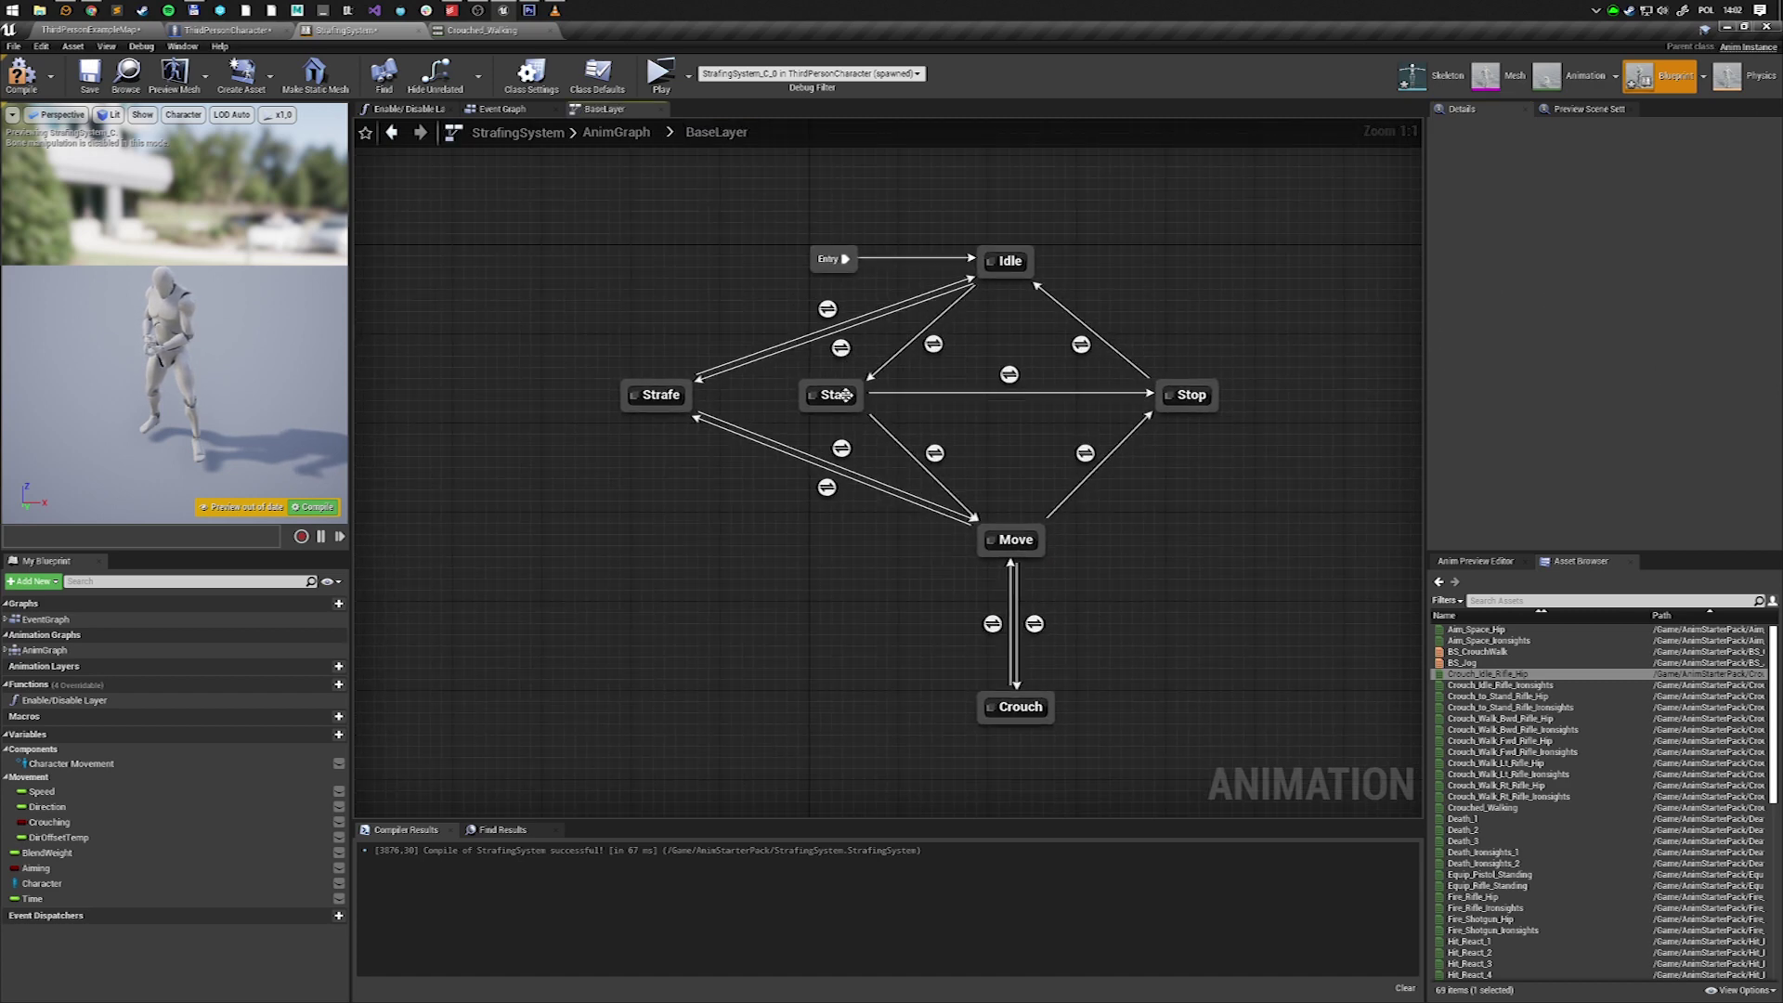
Check the Sync Group on the Move state's Play Standard_Run node.
double_click(1004, 546)
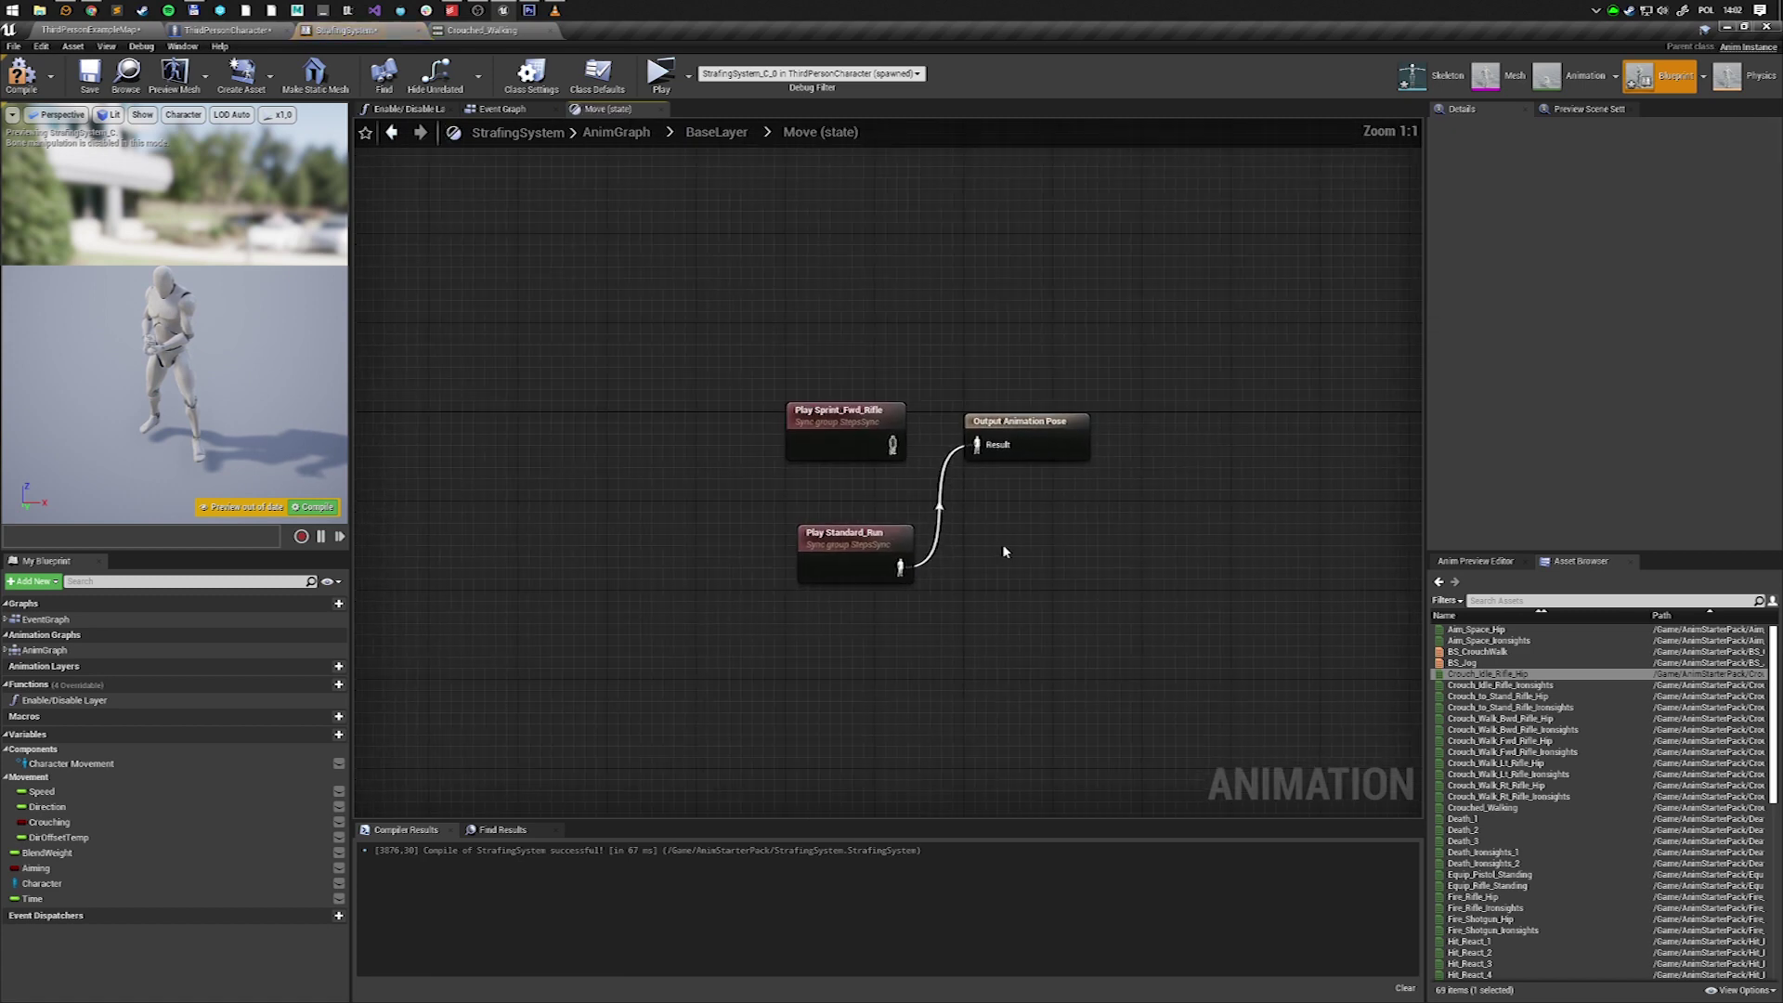
click(852, 547)
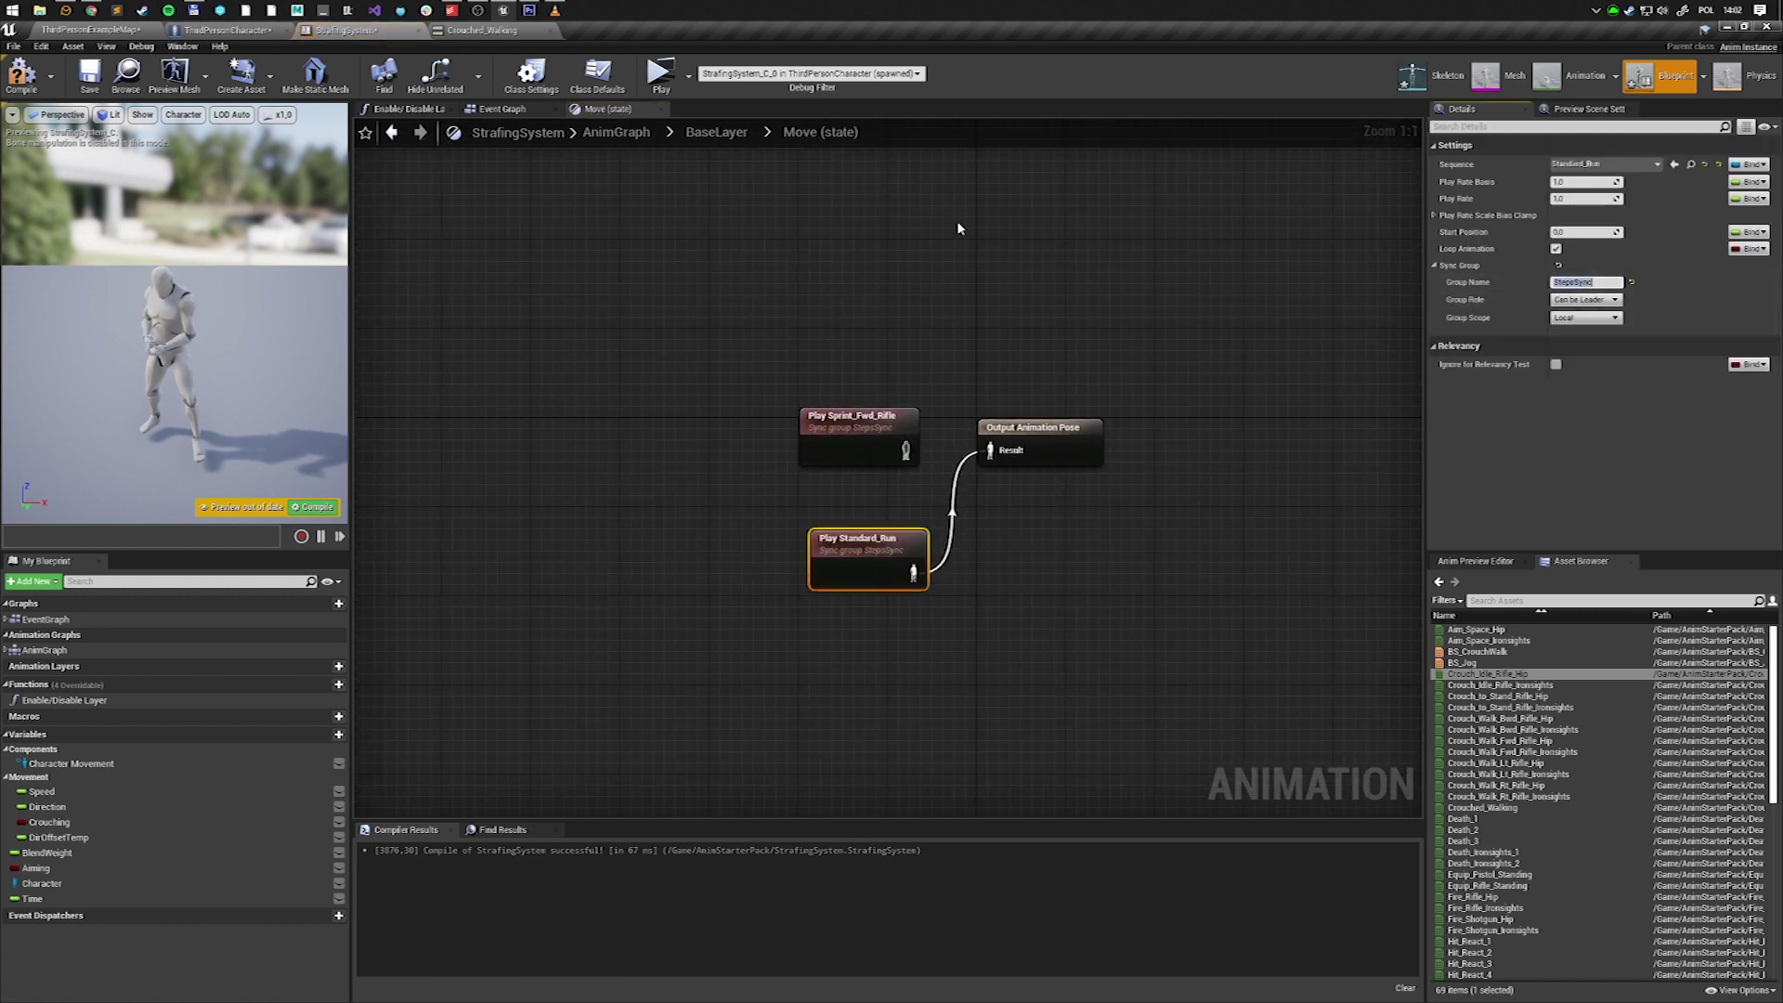
click(716, 132)
Check the Sync Group on Crouch's Play Crouched_Walking node, then switch to Photoshop's blank canvas.
double_click(1016, 709)
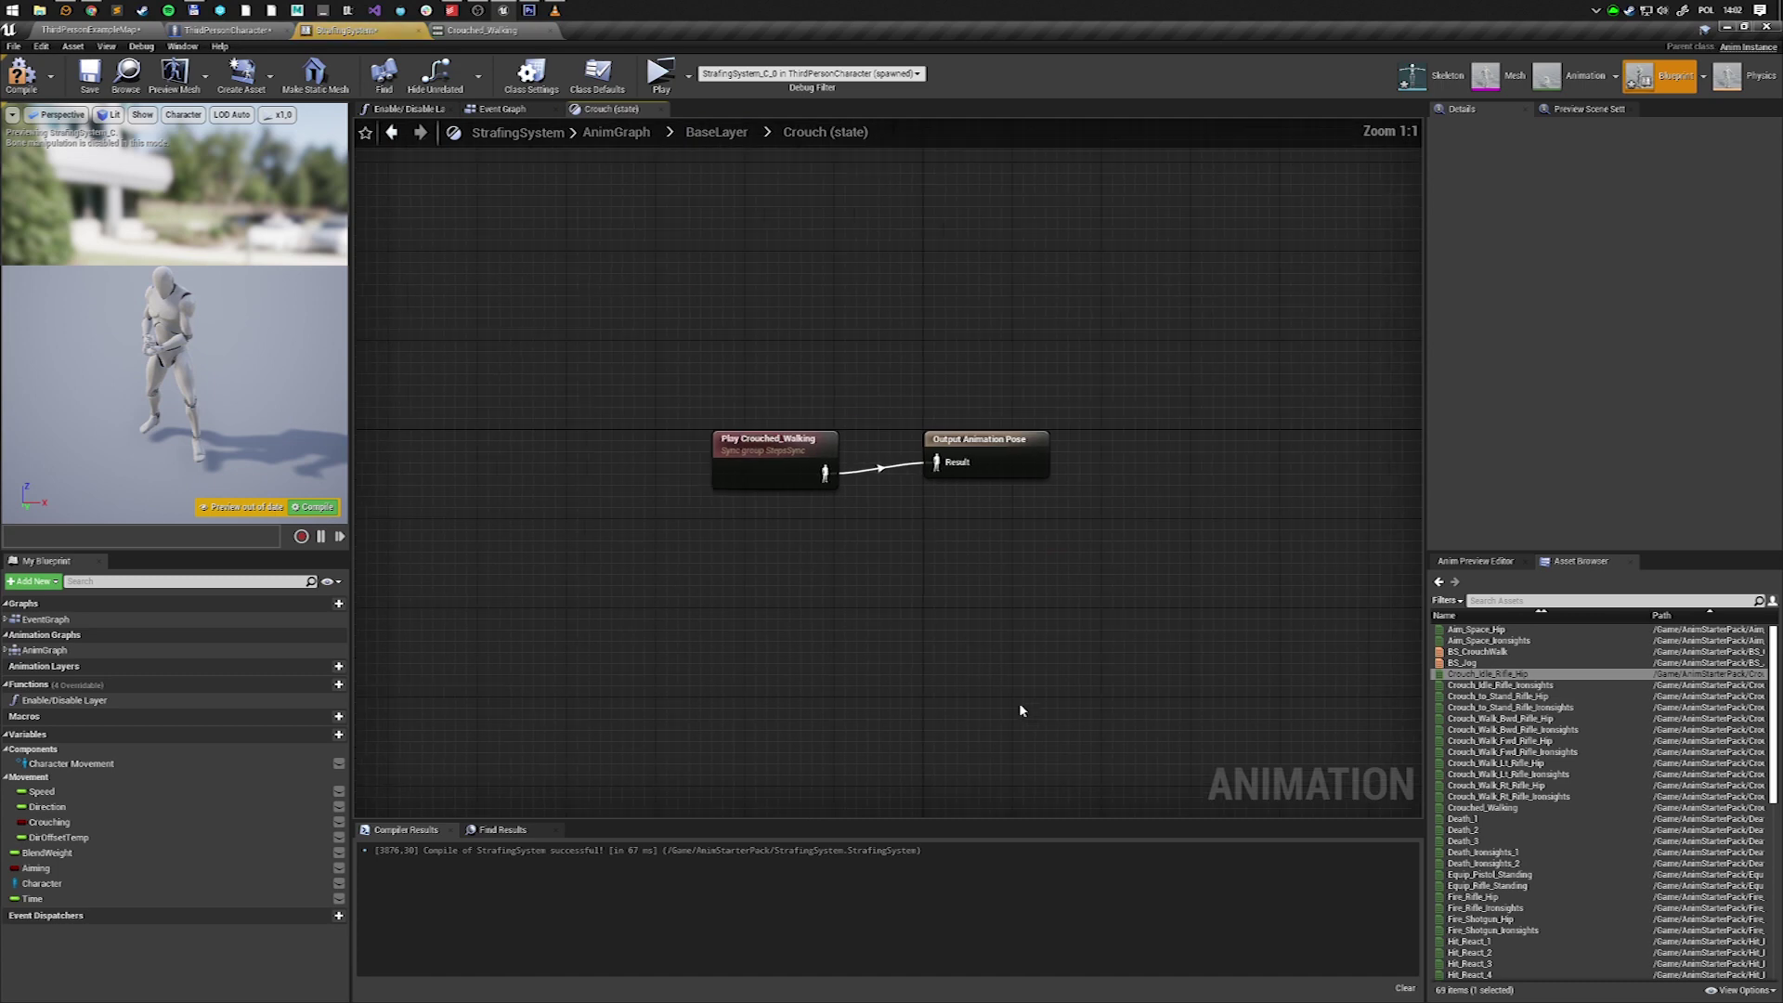
click(841, 487)
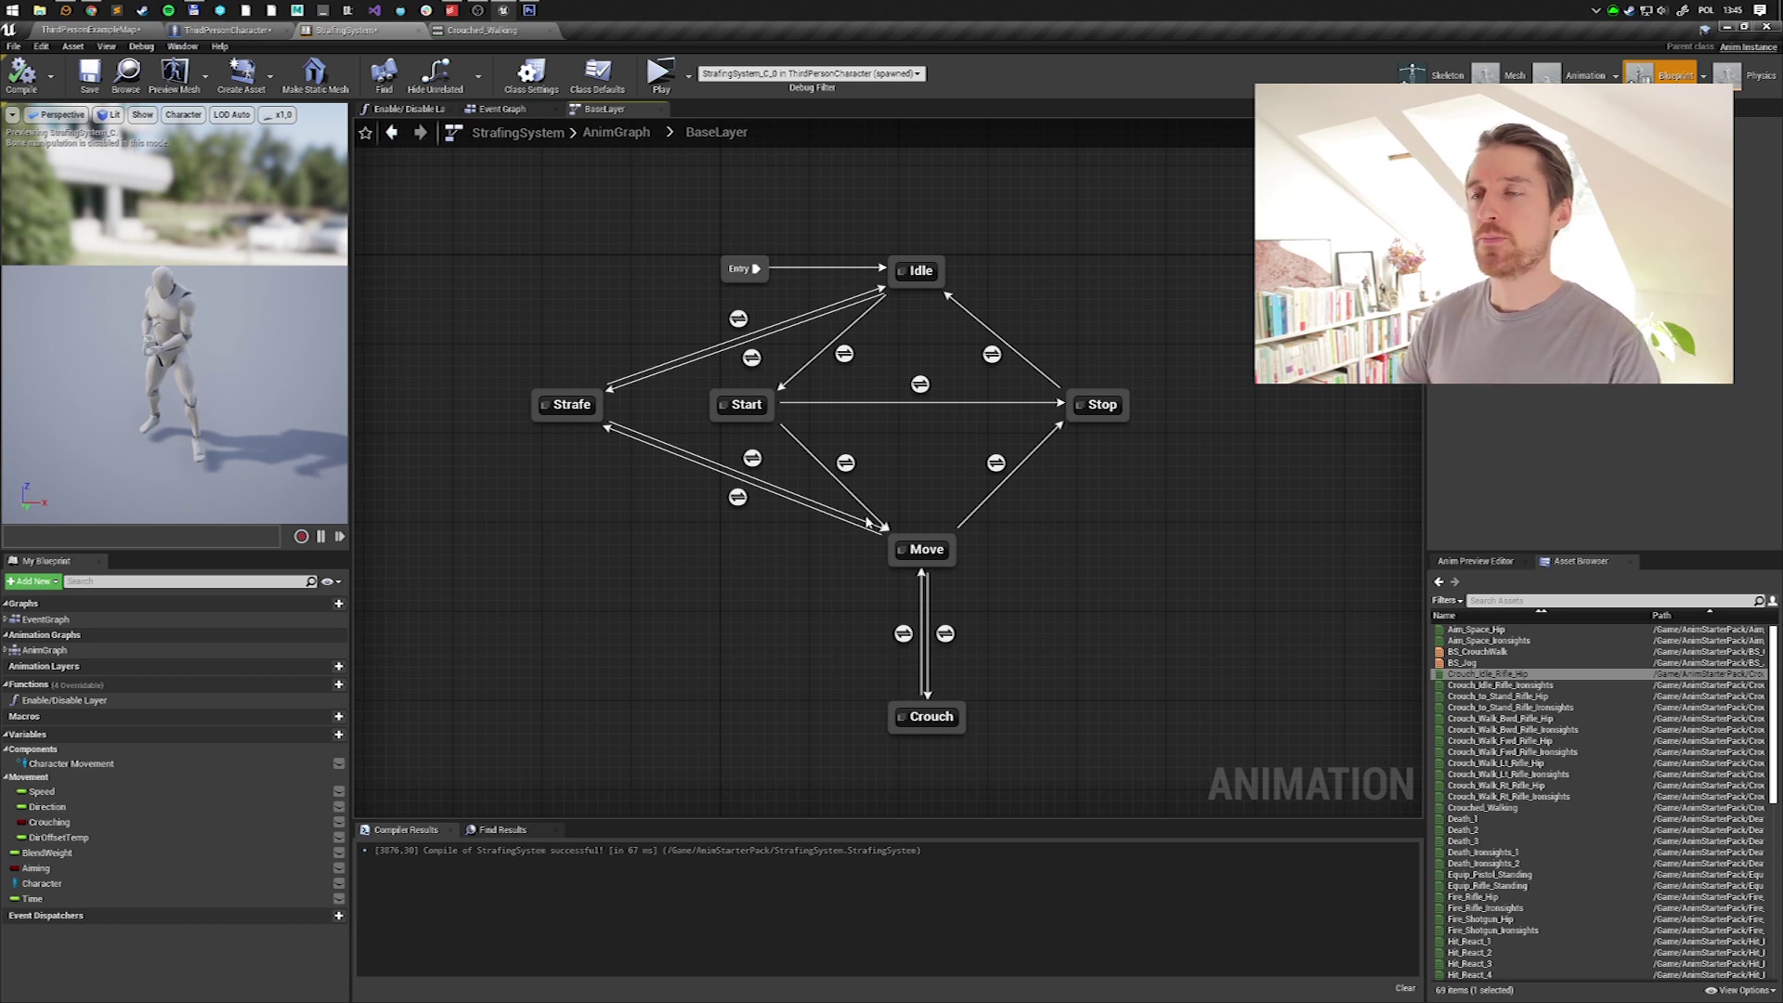
click(530, 12)
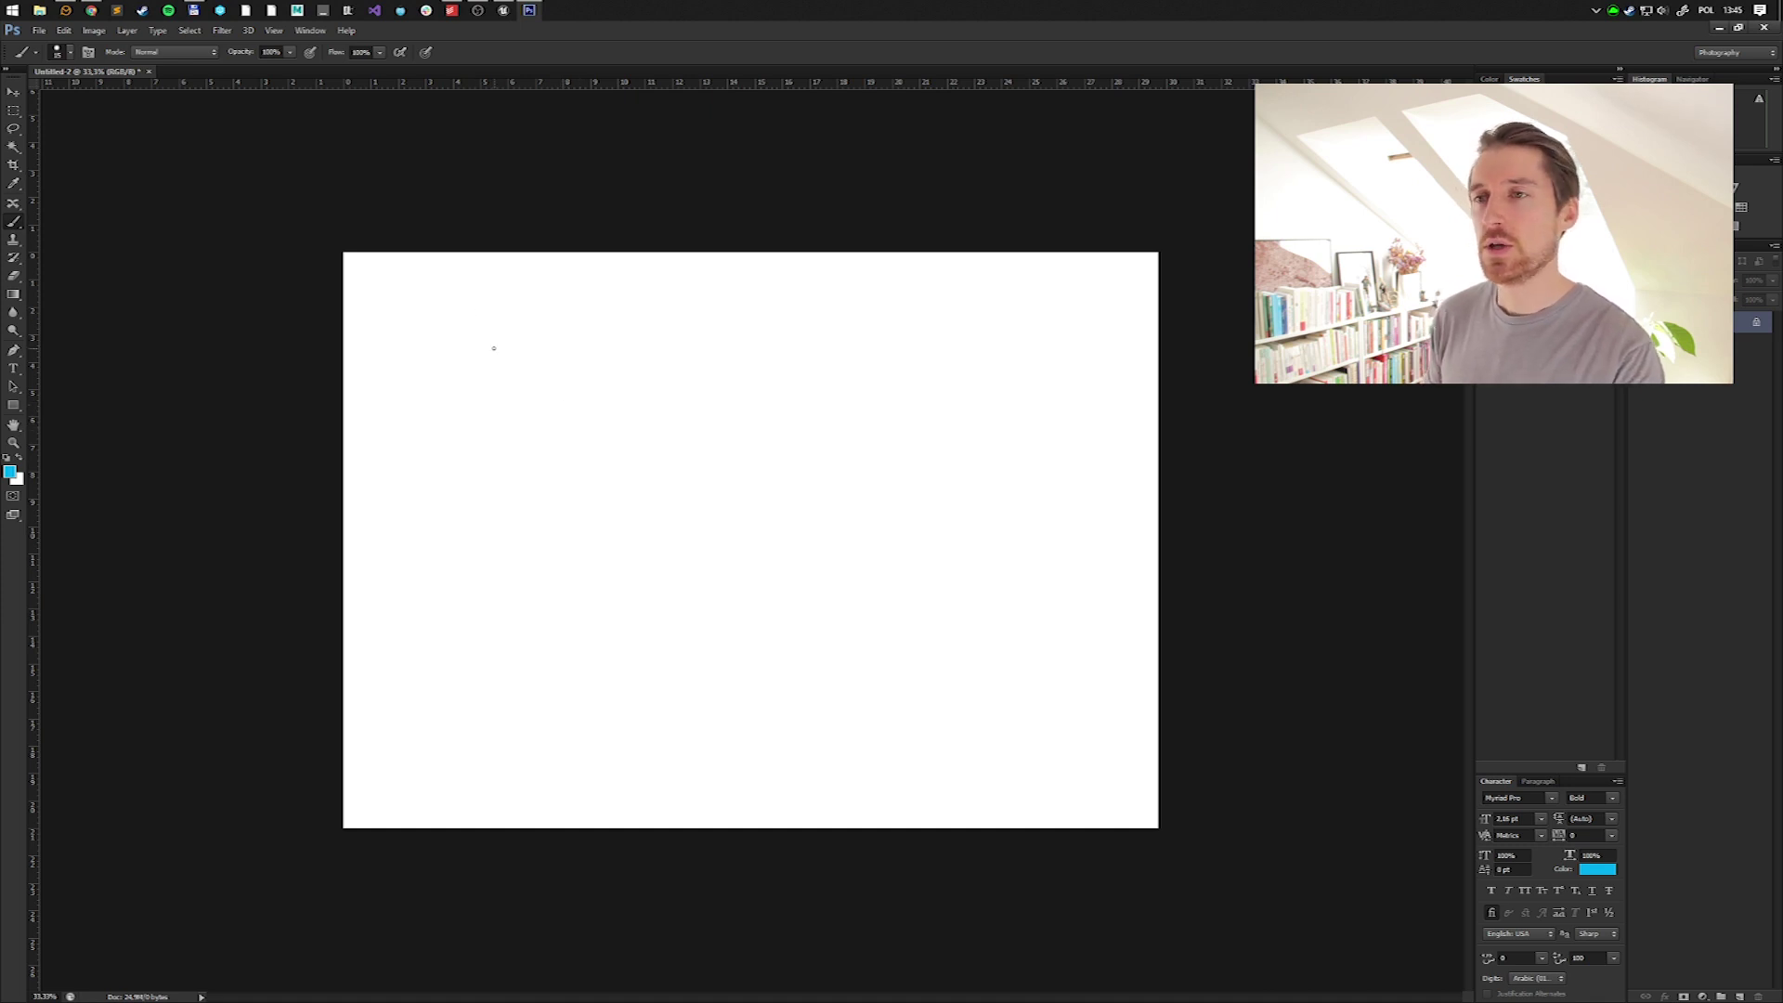
Draw a blue bracket as the animation timeline, redoing the first misdrawn stroke.
mouse_move(474, 355)
mouse_down()
mouse_move(472, 393)
mouse_move(813, 376)
mouse_up()
key(ctrl+z)
mouse_move(469, 349)
mouse_down()
mouse_move(471, 376)
mouse_move(873, 382)
mouse_up()
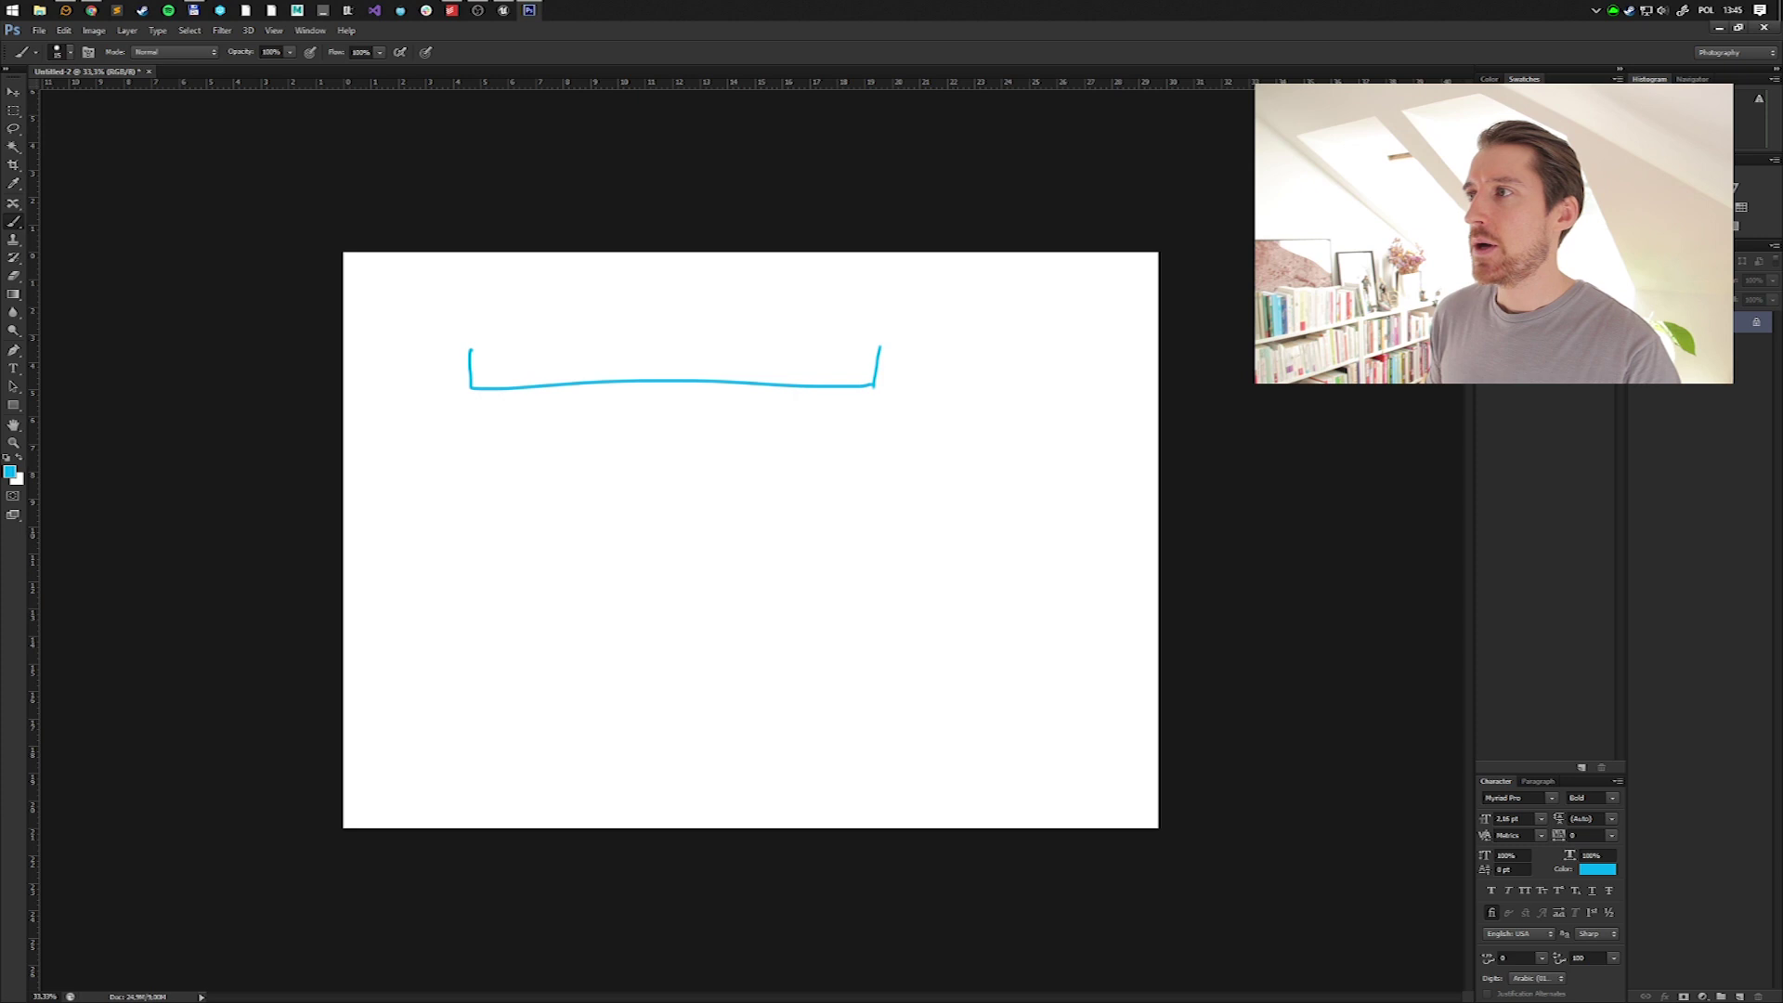
Add orange LS and RS triangle markers above the bracket and sketch a green timeline below.
click(1531, 140)
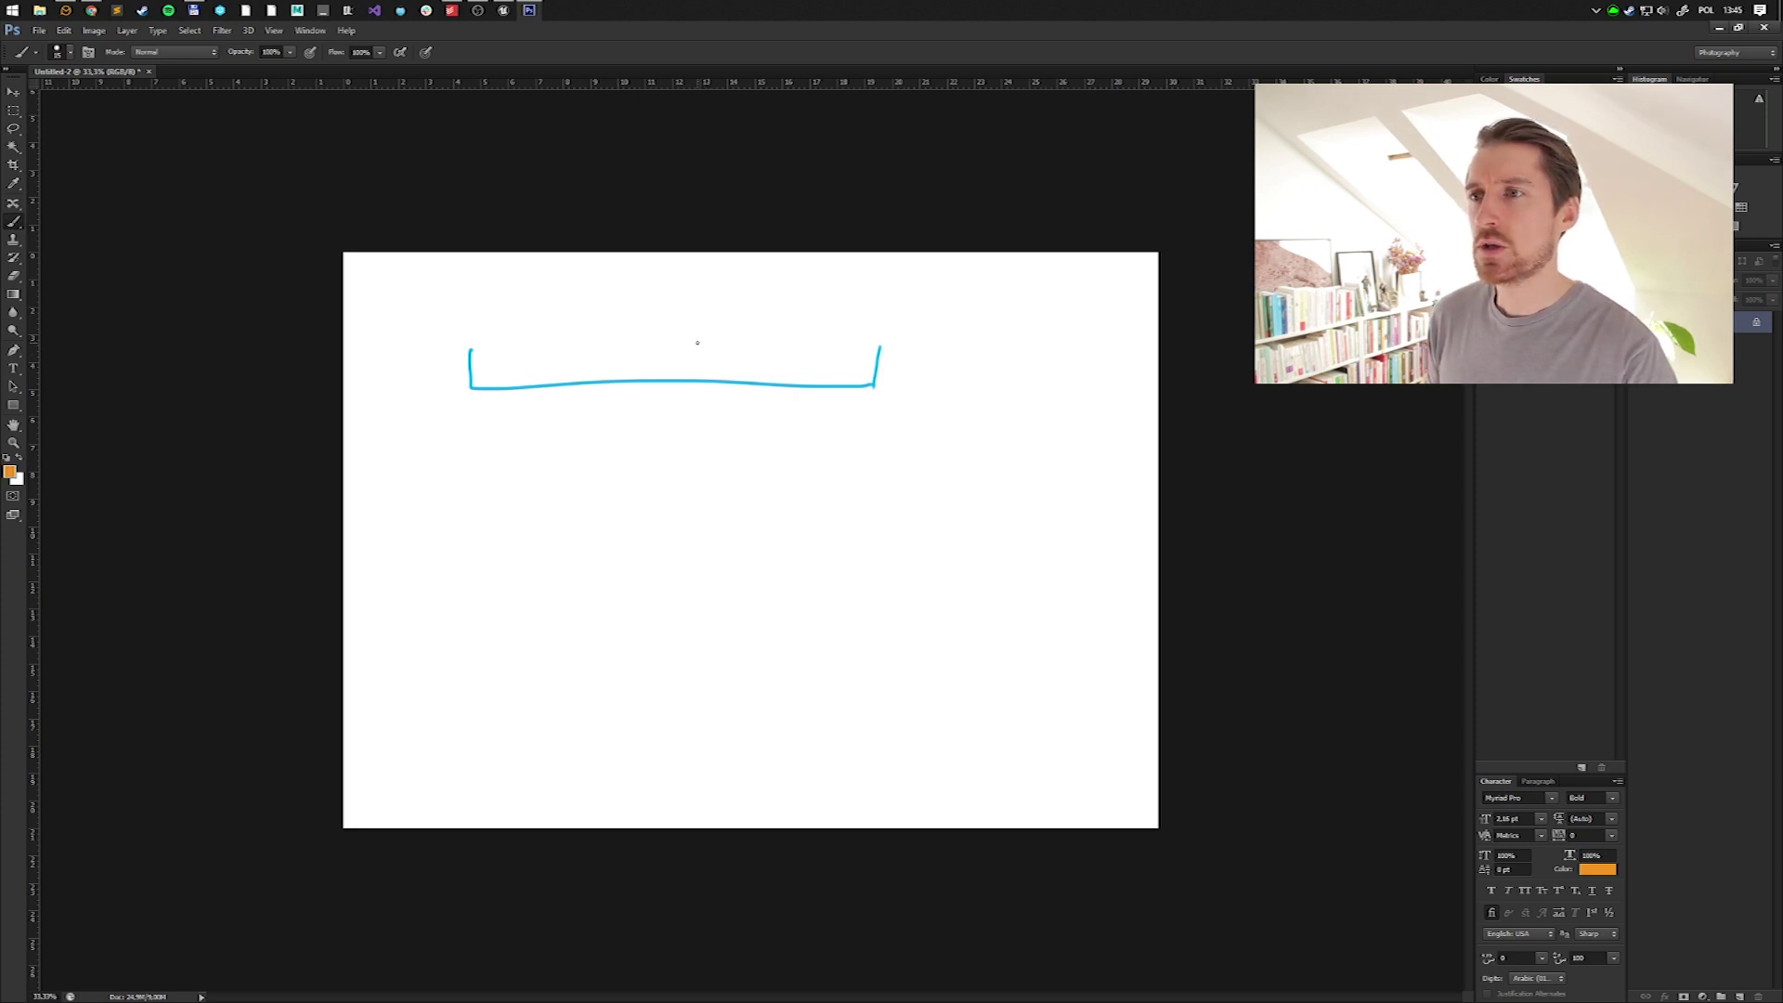
mouse_move(702, 356)
mouse_down()
mouse_move(733, 332)
mouse_move(712, 360)
mouse_up()
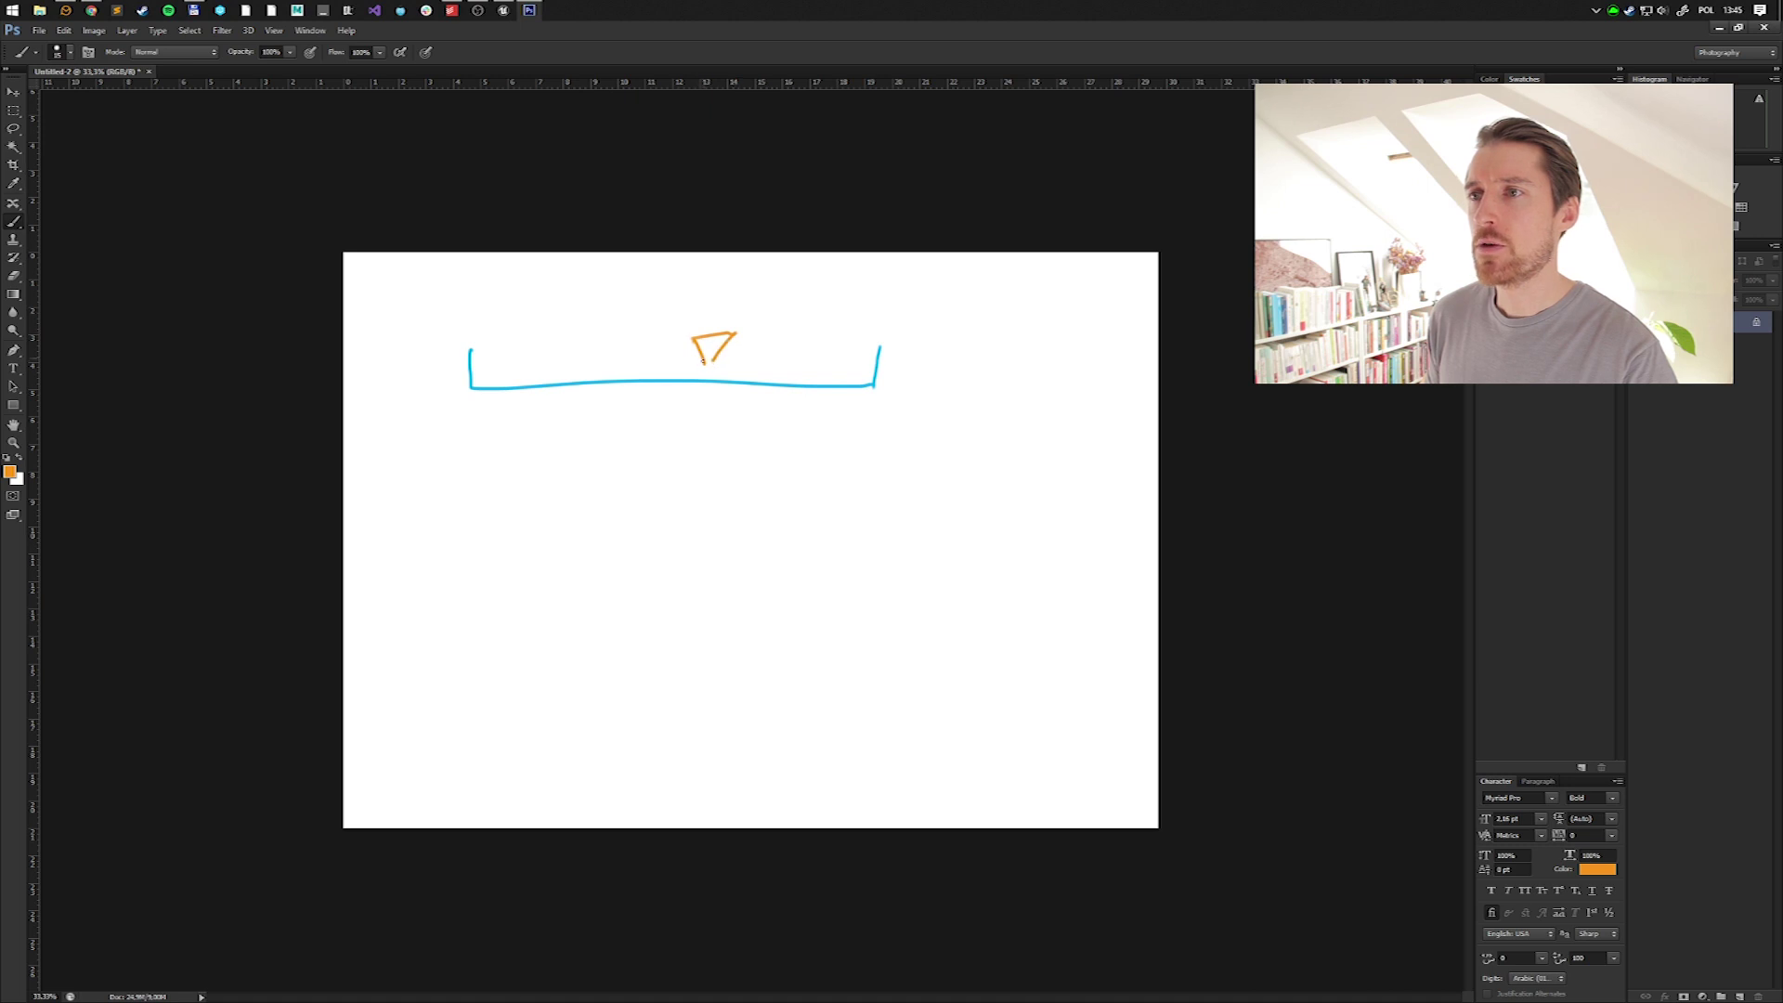
drag(693, 295, 712, 319)
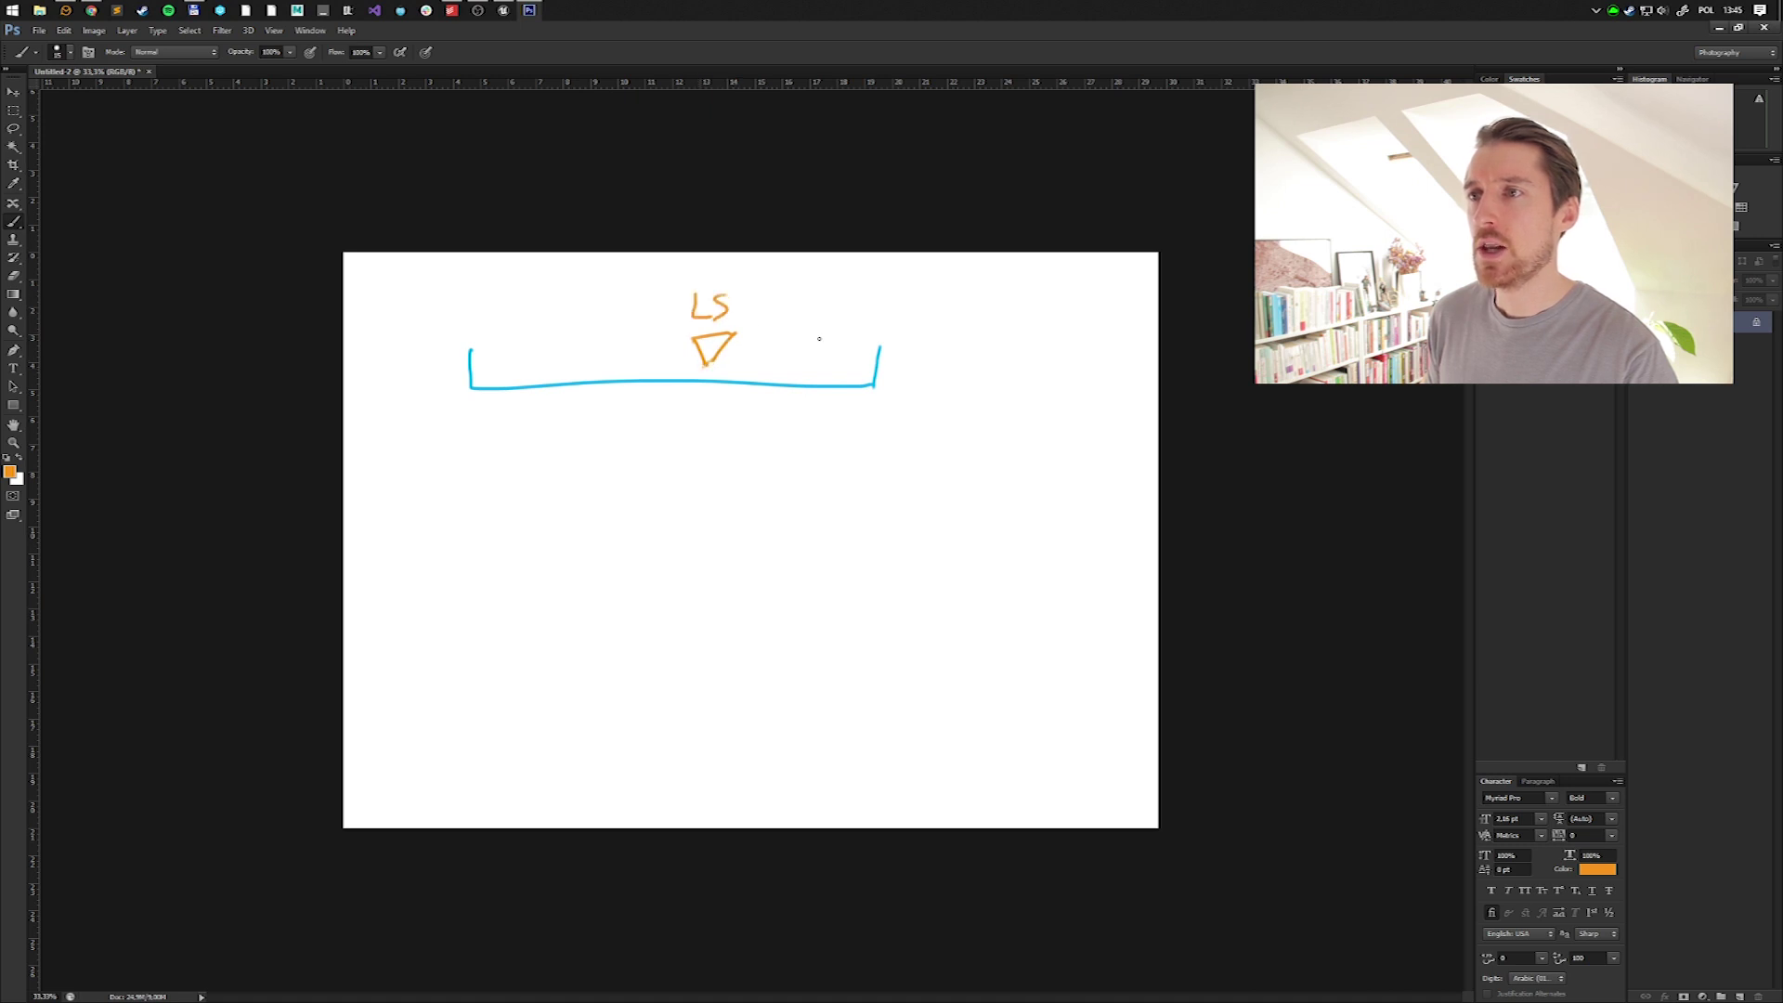
mouse_move(851, 332)
mouse_down()
mouse_move(808, 333)
mouse_move(827, 358)
mouse_move(850, 333)
mouse_move(821, 299)
mouse_move(837, 317)
mouse_up()
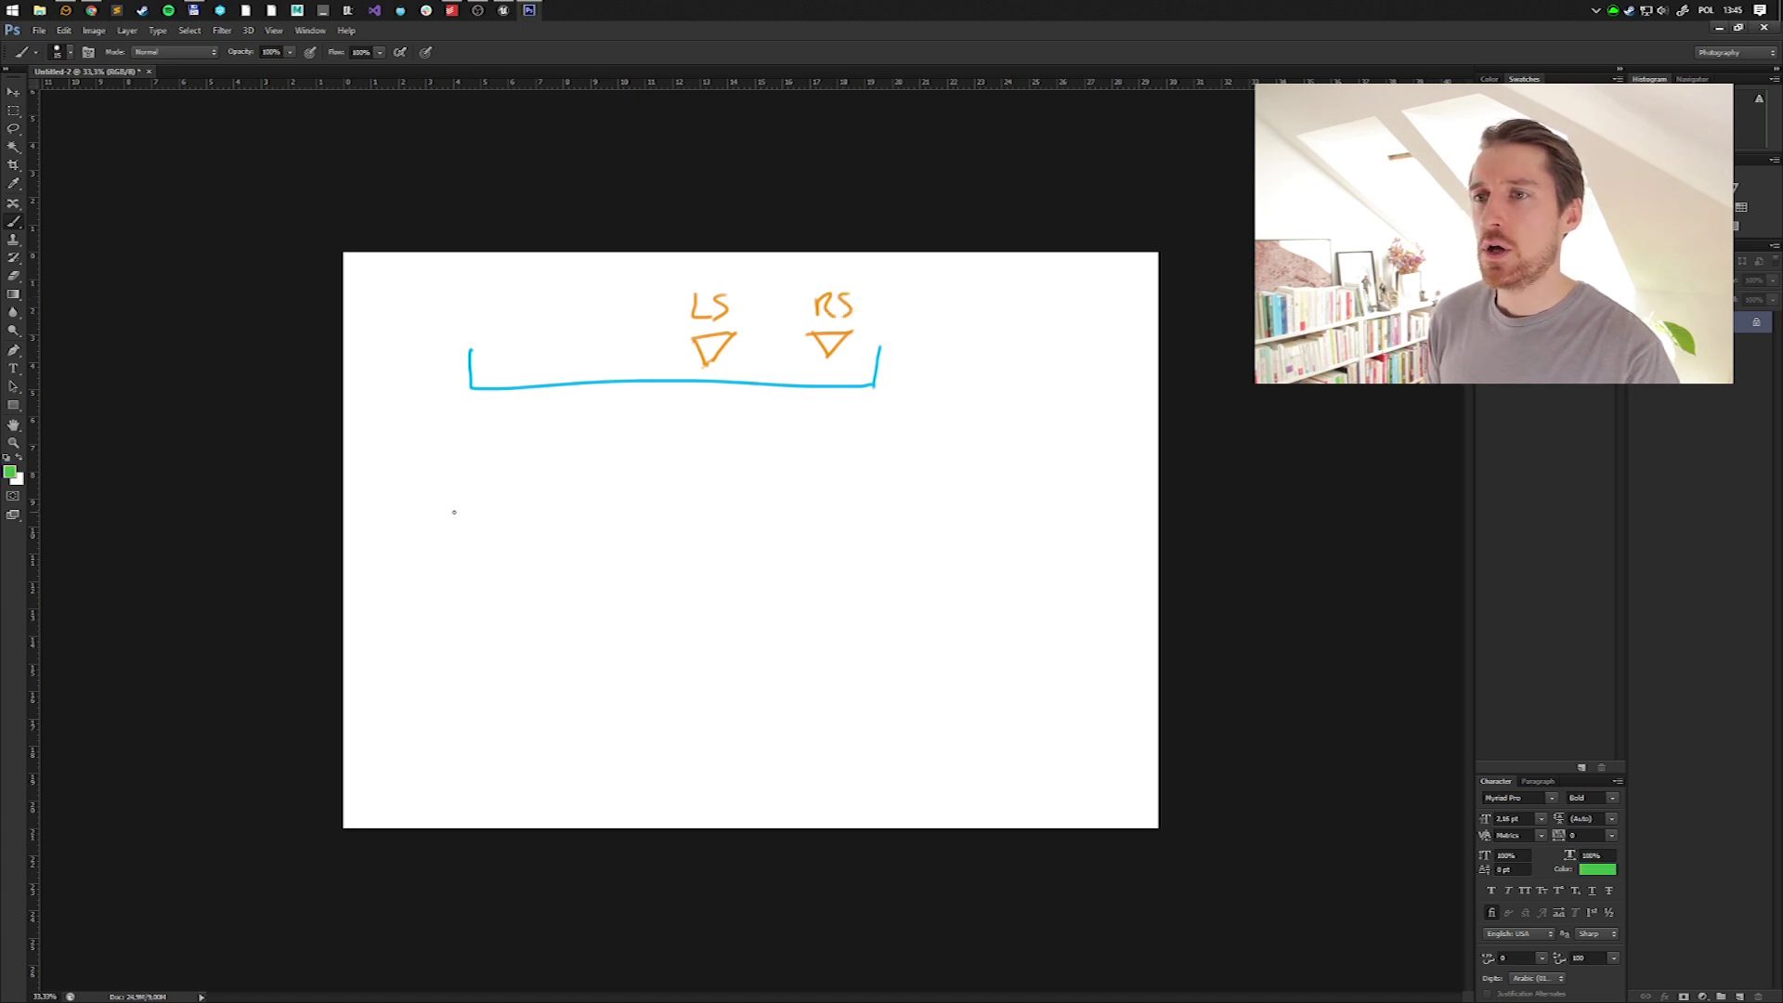
mouse_move(471, 584)
mouse_down()
mouse_move(467, 622)
mouse_move(987, 629)
mouse_up()
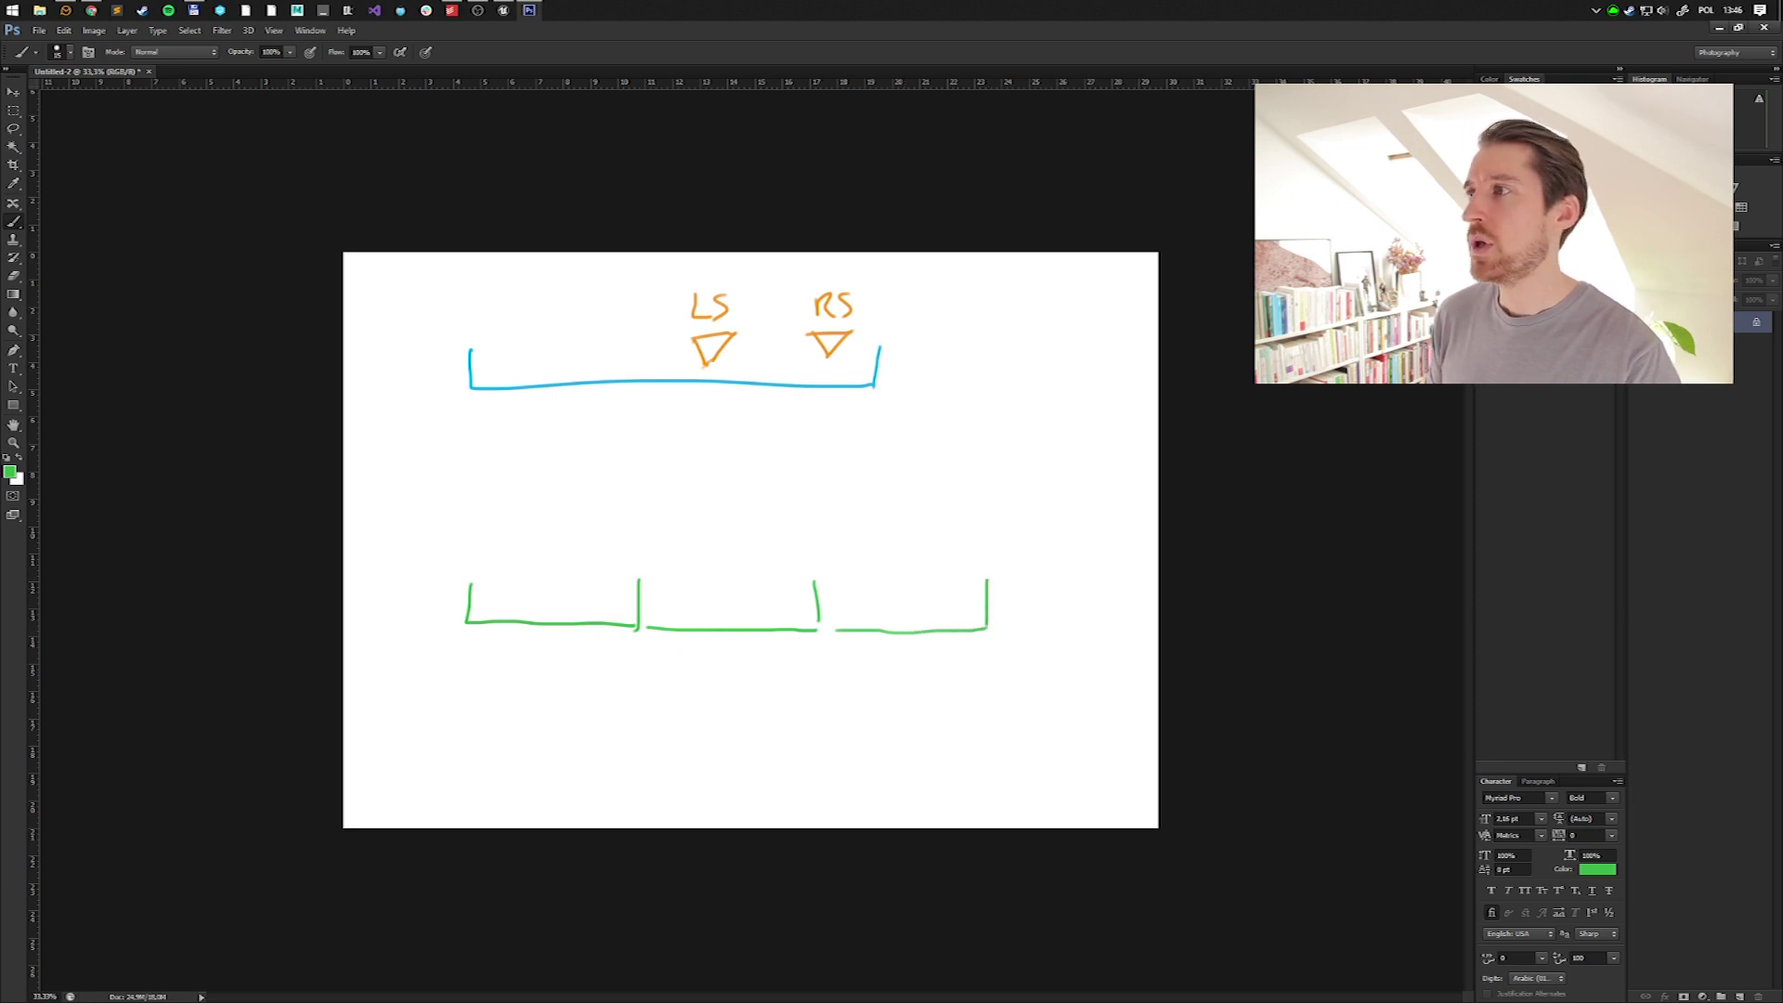
click(1523, 130)
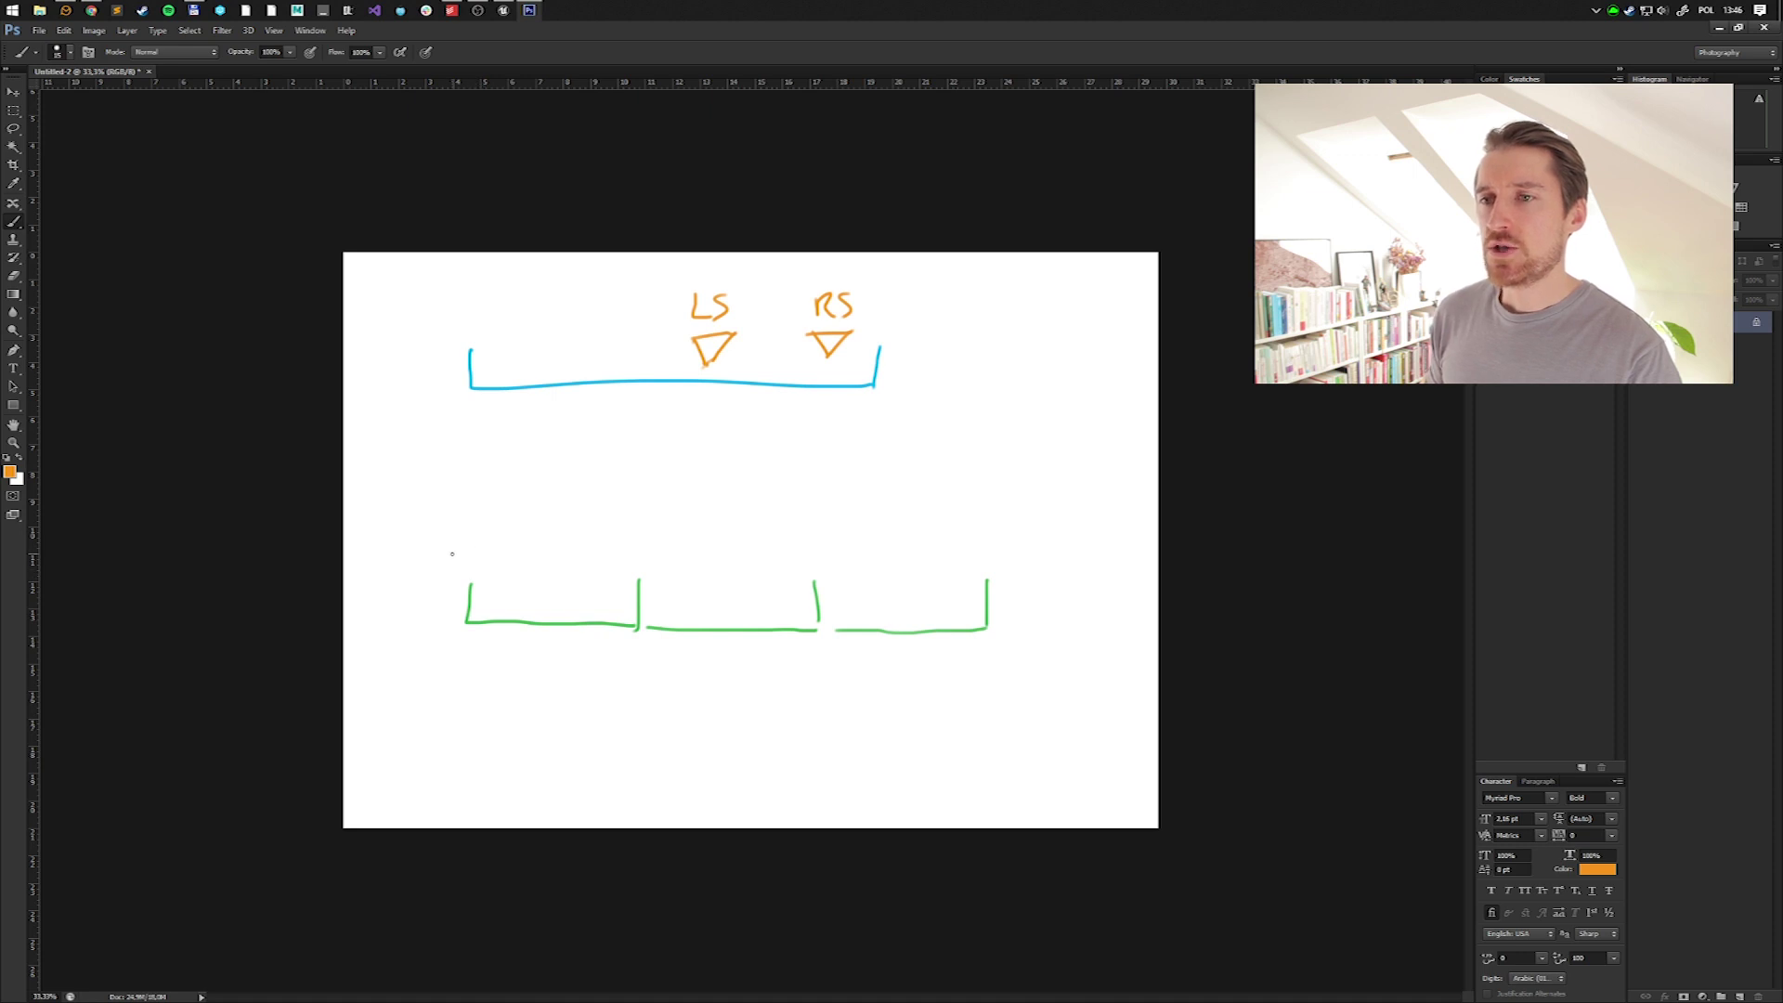
Brush orange LS, RS, LS labels with triangles above the first green section.
drag(450, 542, 471, 600)
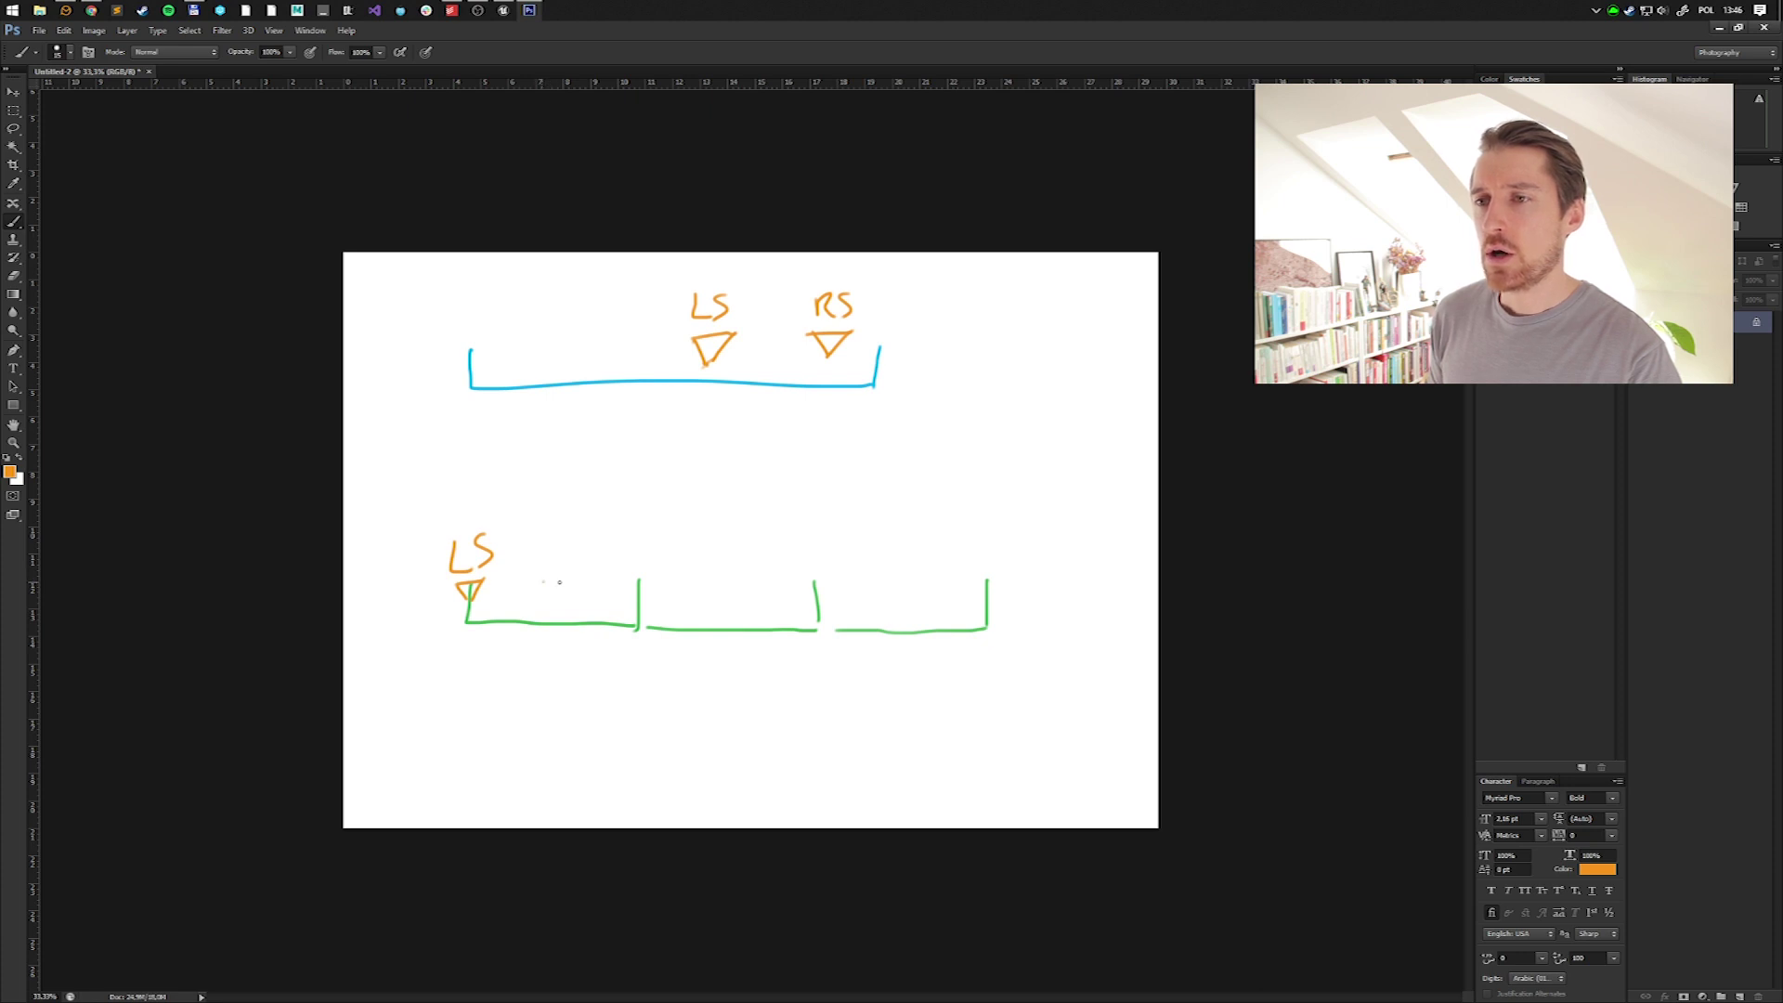
mouse_move(559, 582)
mouse_down()
mouse_move(554, 597)
mouse_move(557, 557)
mouse_move(638, 584)
mouse_move(647, 559)
mouse_up()
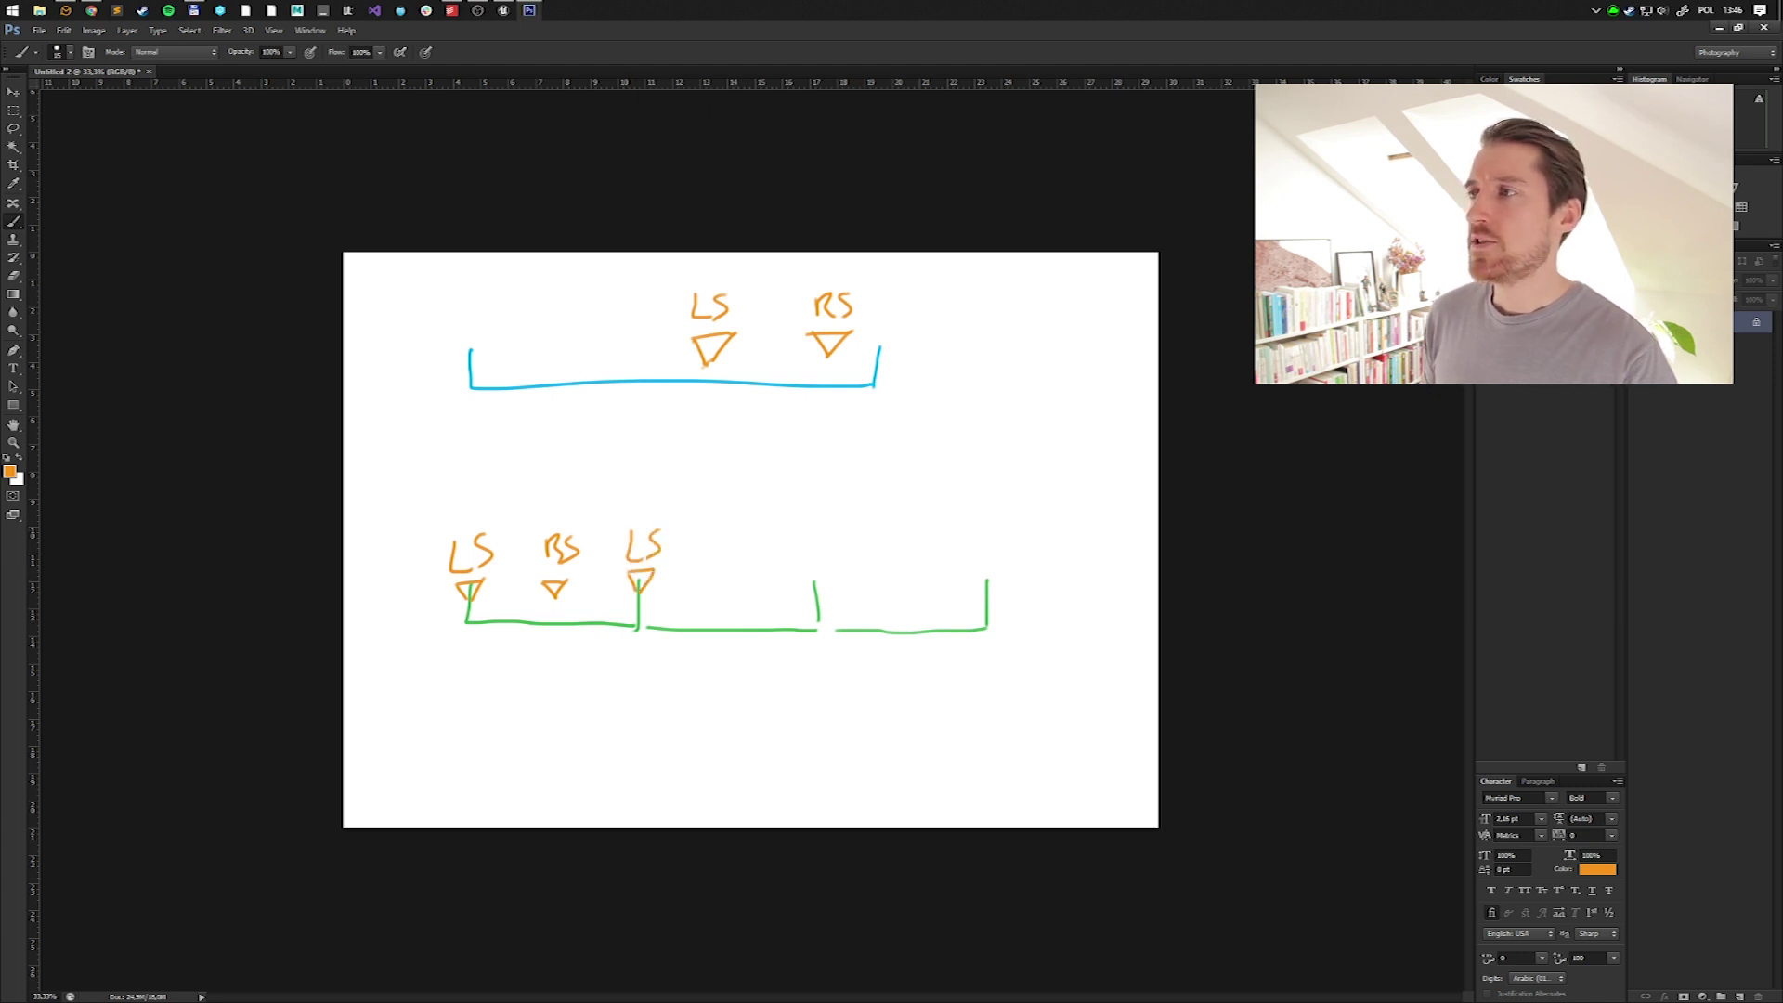
click(1489, 106)
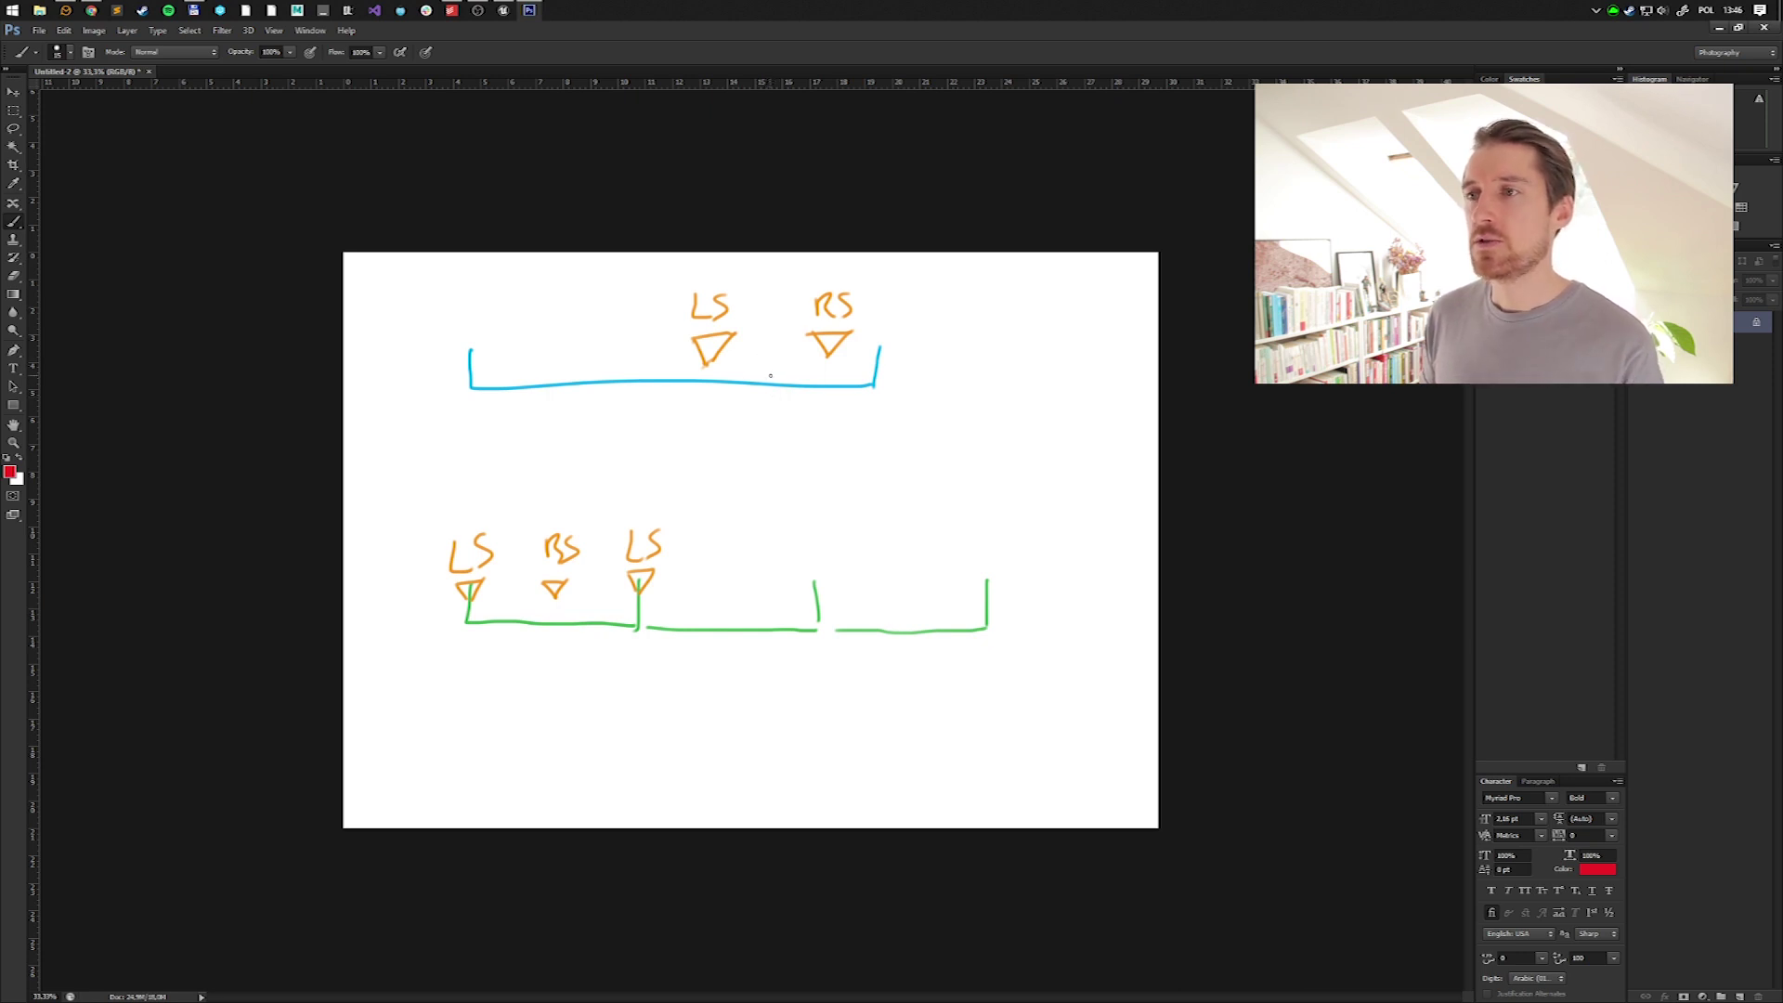
Mark a red 0,2 gap on the blue timeline and draw a green line starting beneath it.
mouse_move(771, 371)
mouse_down()
mouse_move(771, 408)
mouse_move(811, 368)
mouse_up()
drag(826, 383, 851, 380)
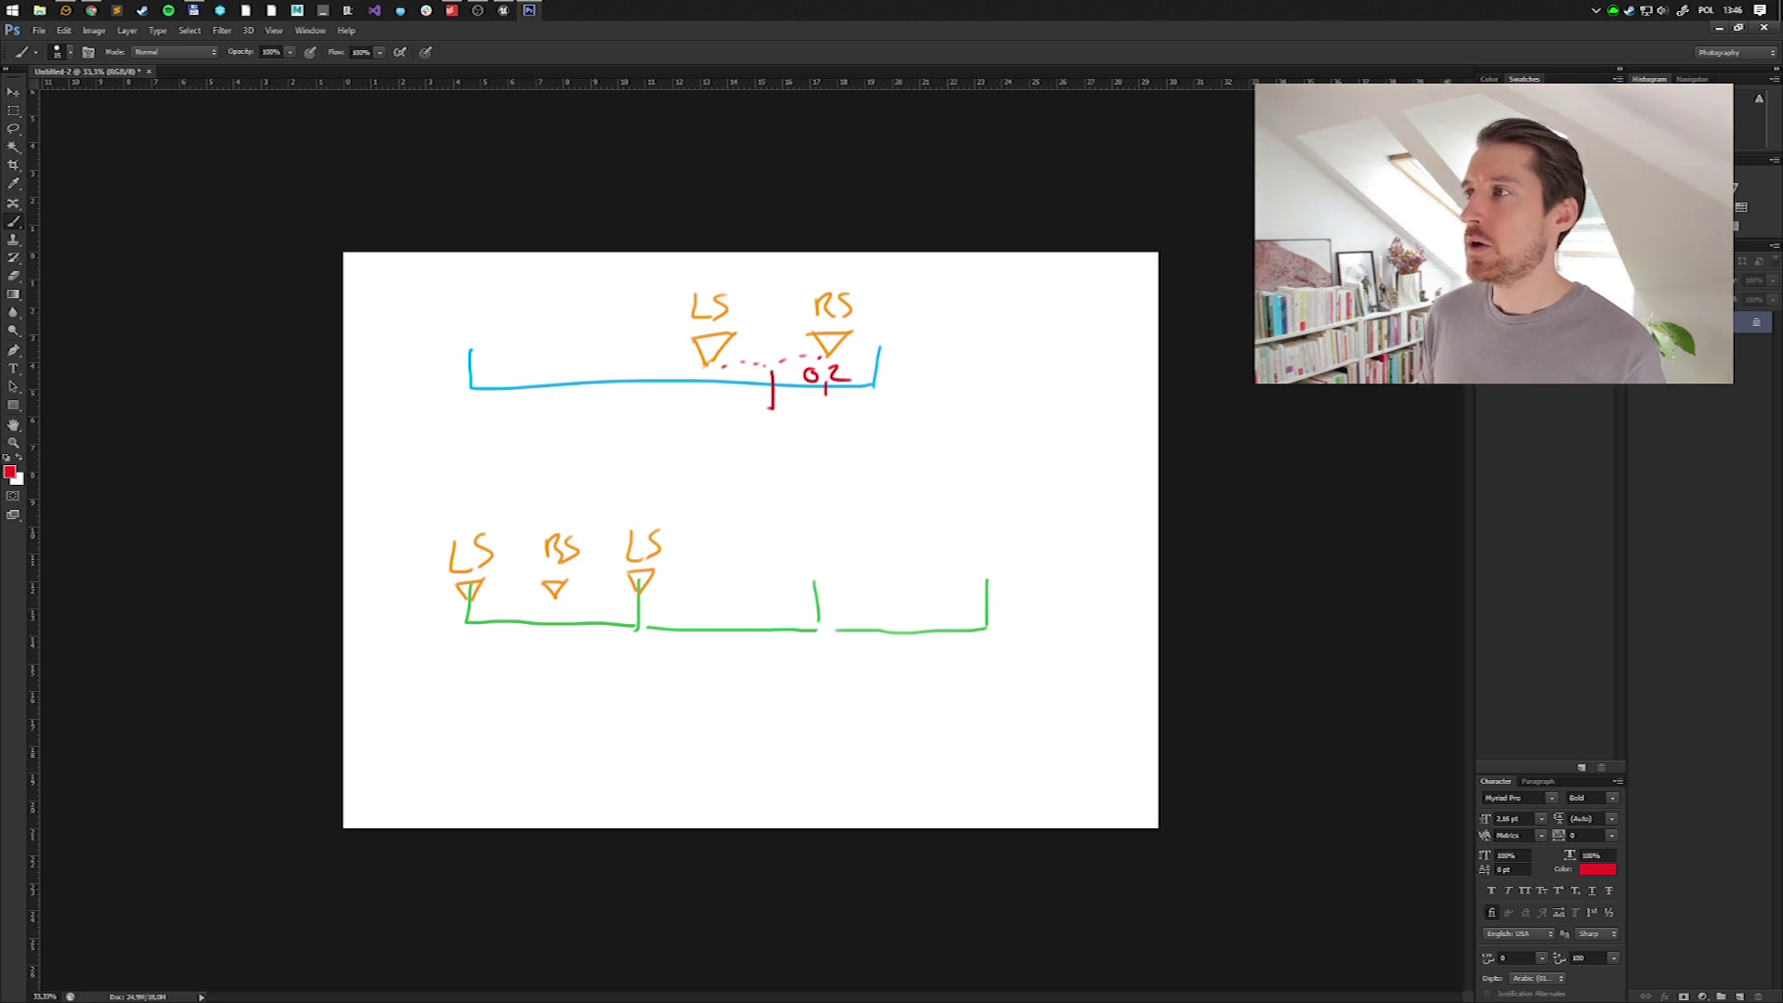
click(1537, 112)
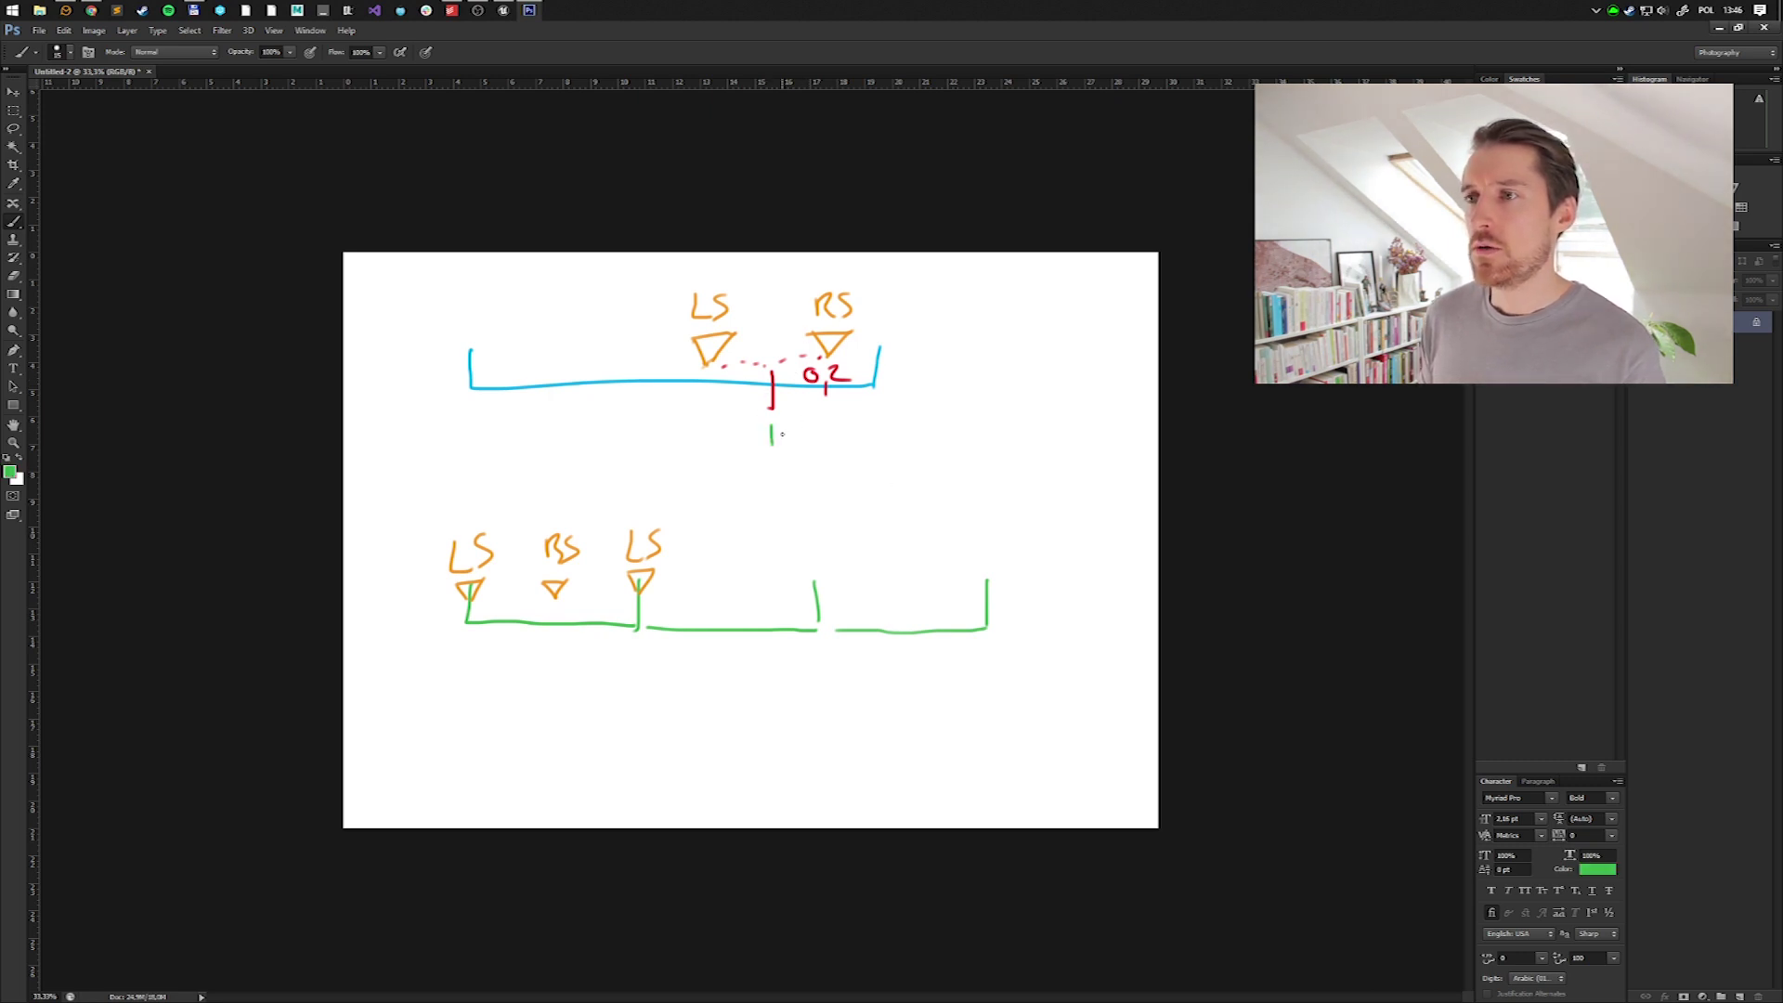
mouse_move(772, 436)
mouse_down()
mouse_move(774, 455)
mouse_move(1042, 456)
mouse_up()
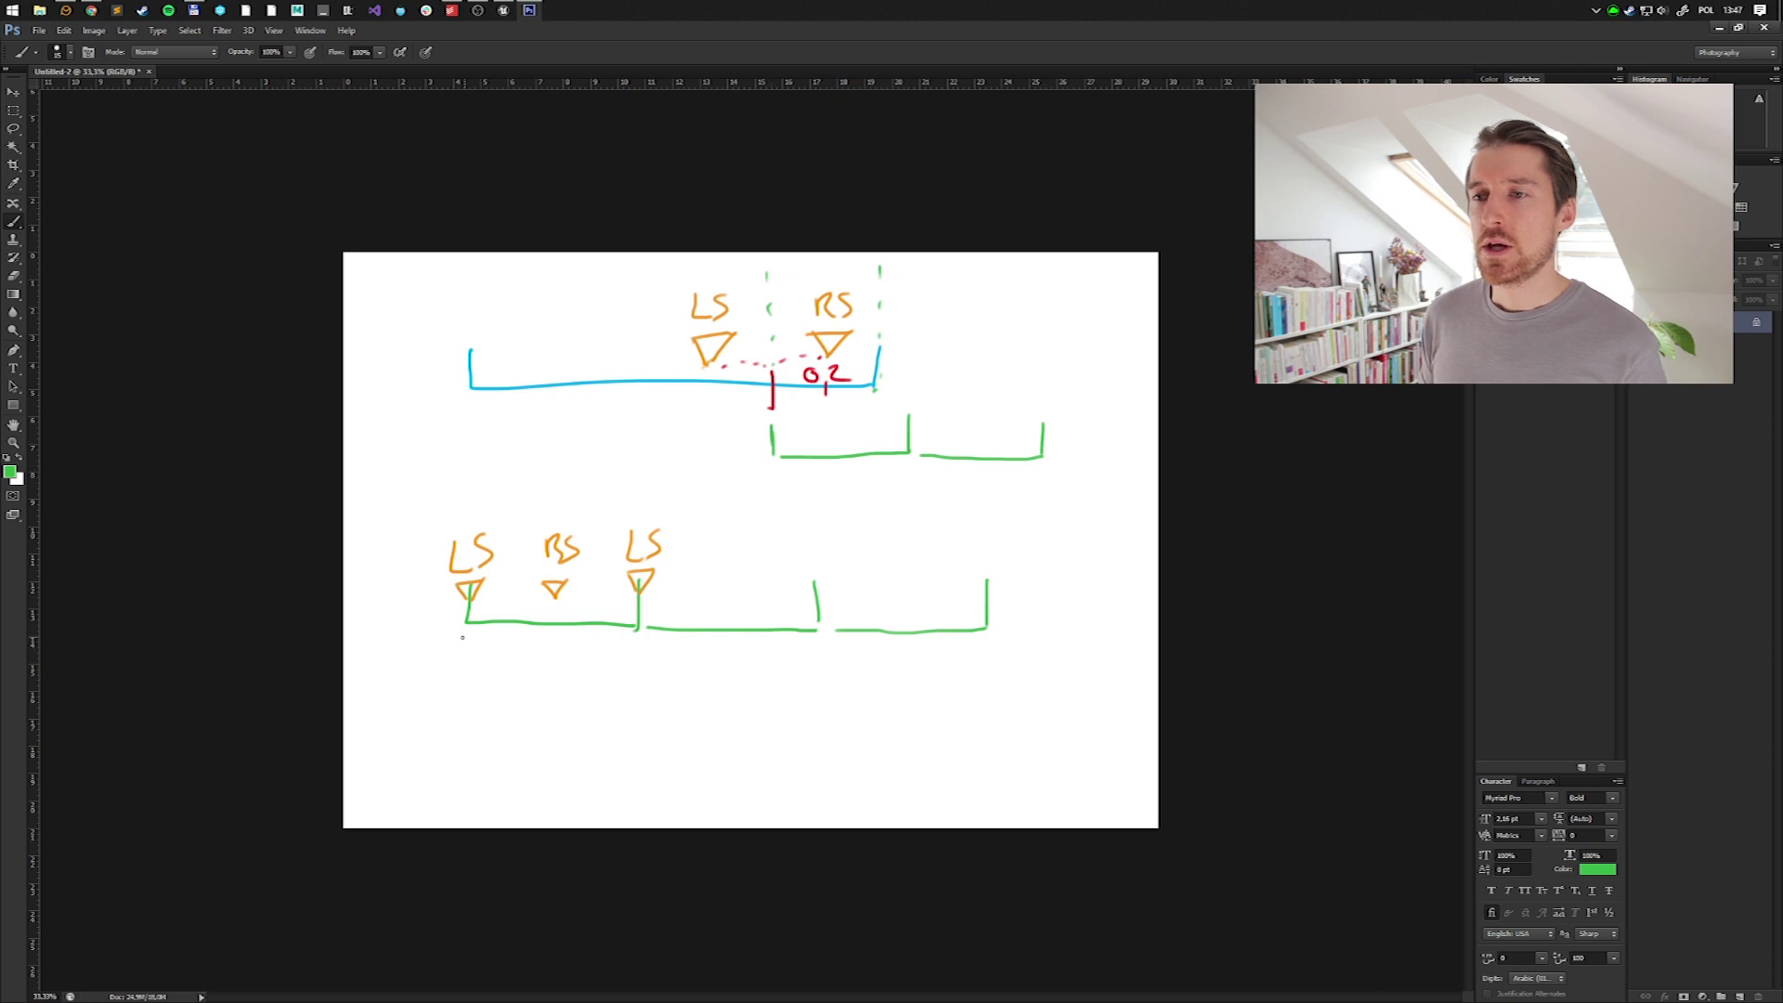
Label the lower timeline 0 and 30 and write LS below the upper green timeline.
drag(463, 638, 461, 641)
mouse_move(616, 644)
mouse_down()
mouse_move(620, 669)
mouse_move(663, 648)
mouse_up()
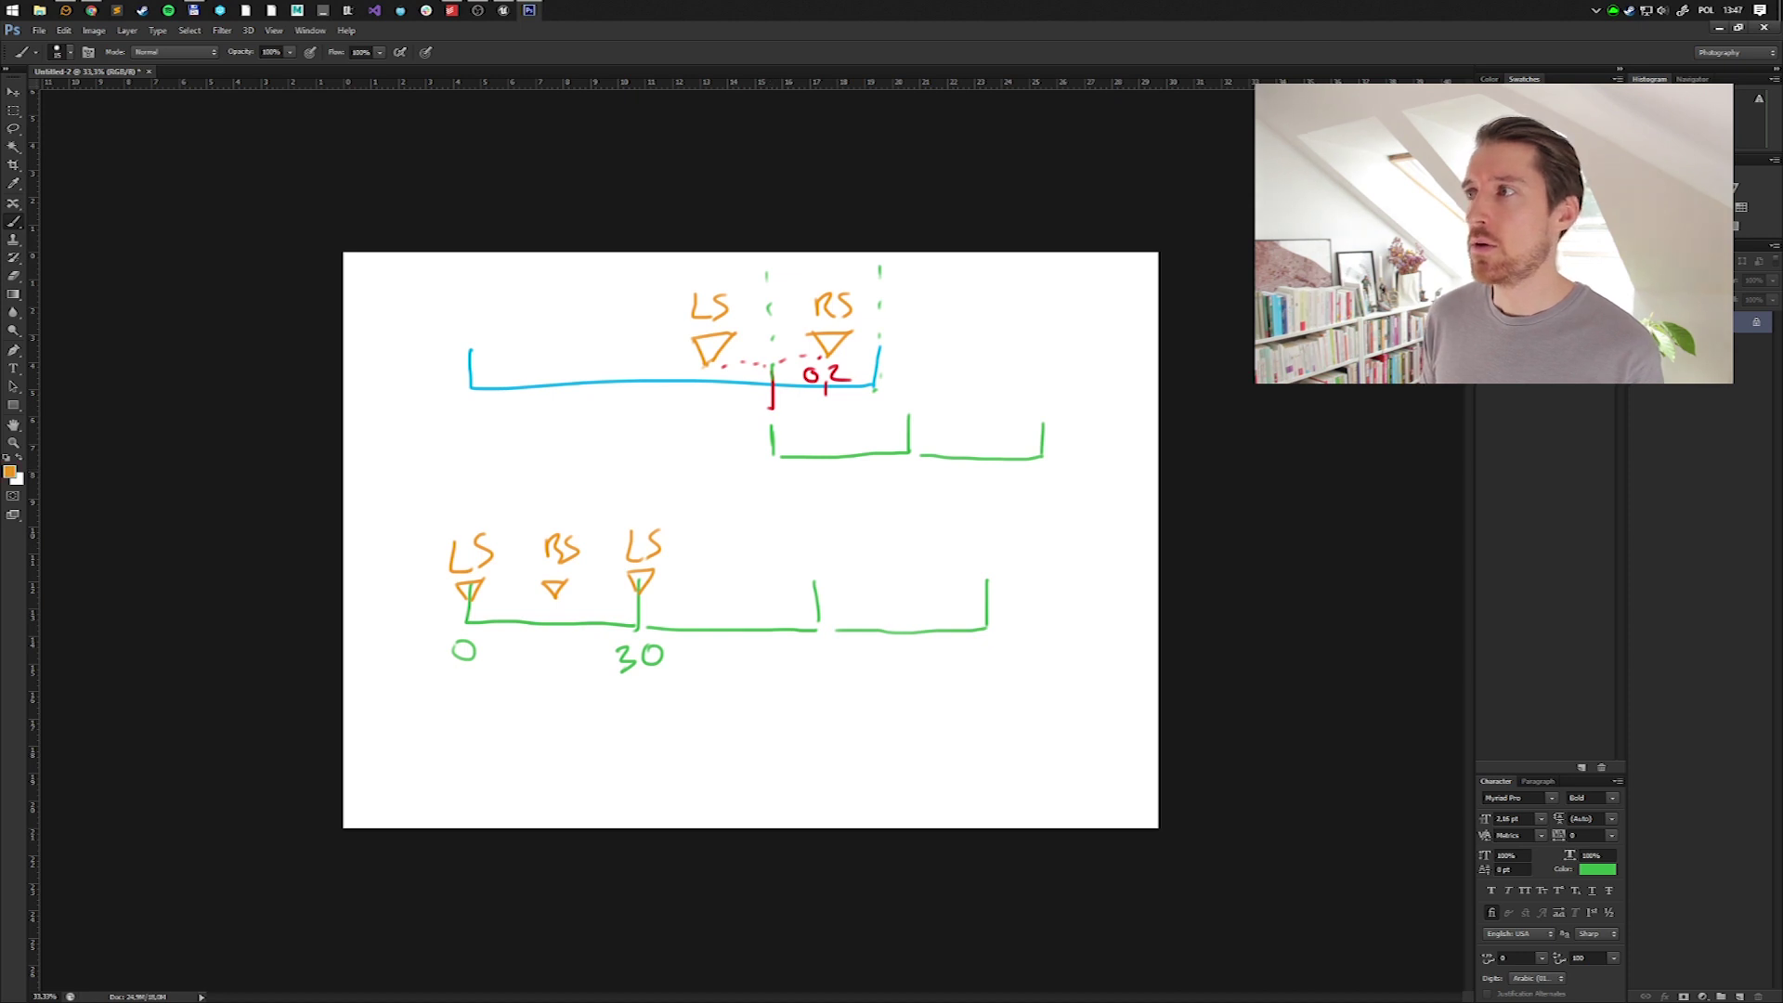
drag(753, 475, 776, 502)
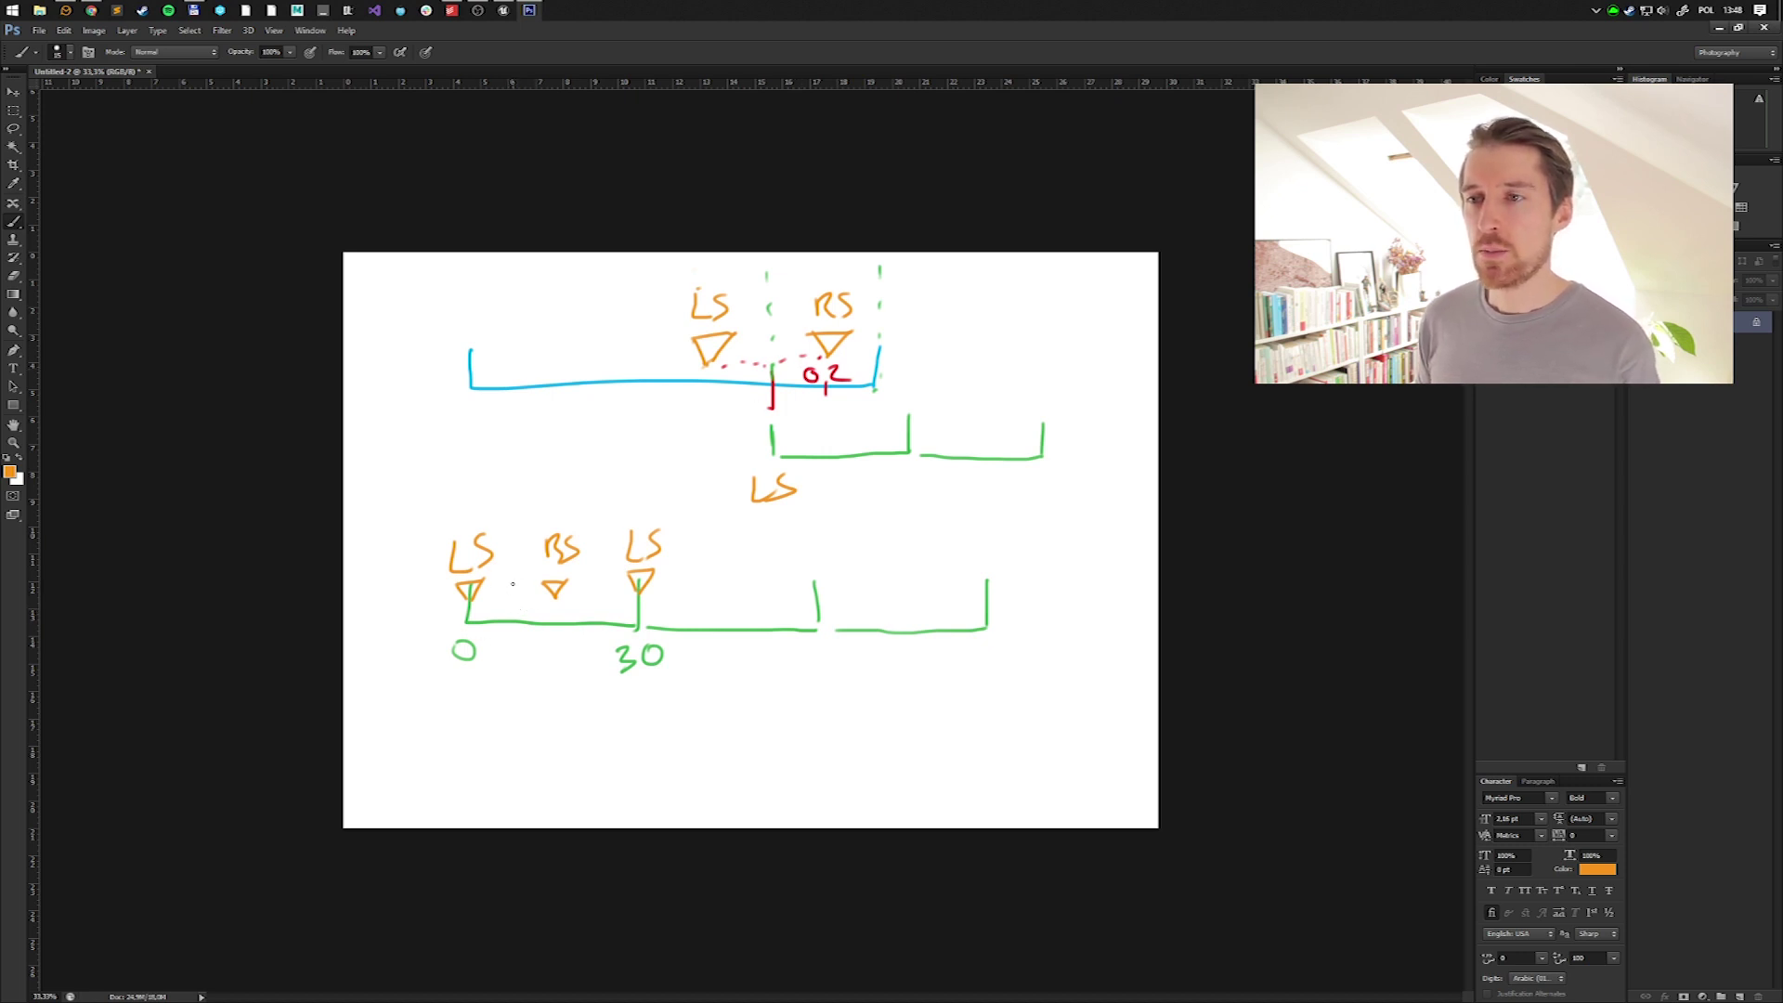
Extend the dotted line and add green ticks with 7 and 15 labels on the lower timeline.
drag(512, 612, 515, 635)
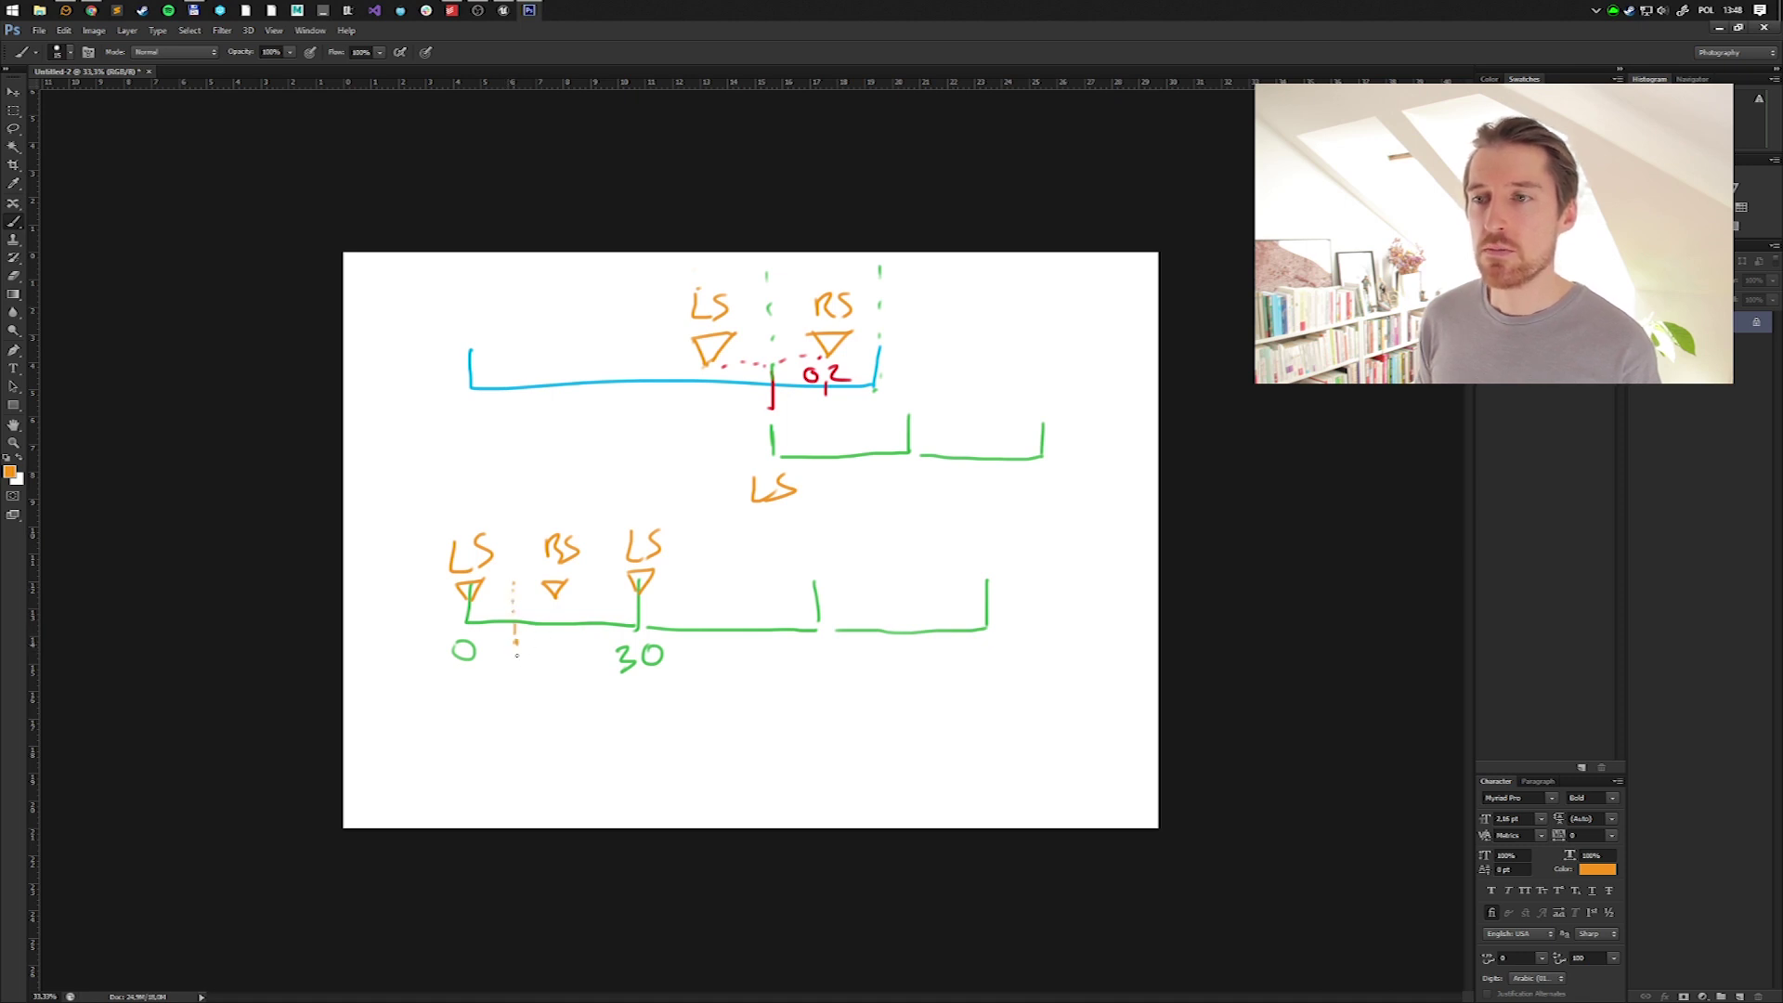
drag(517, 643, 514, 670)
mouse_move(509, 659)
mouse_down()
mouse_move(557, 636)
mouse_move(555, 676)
mouse_up()
drag(570, 655, 561, 677)
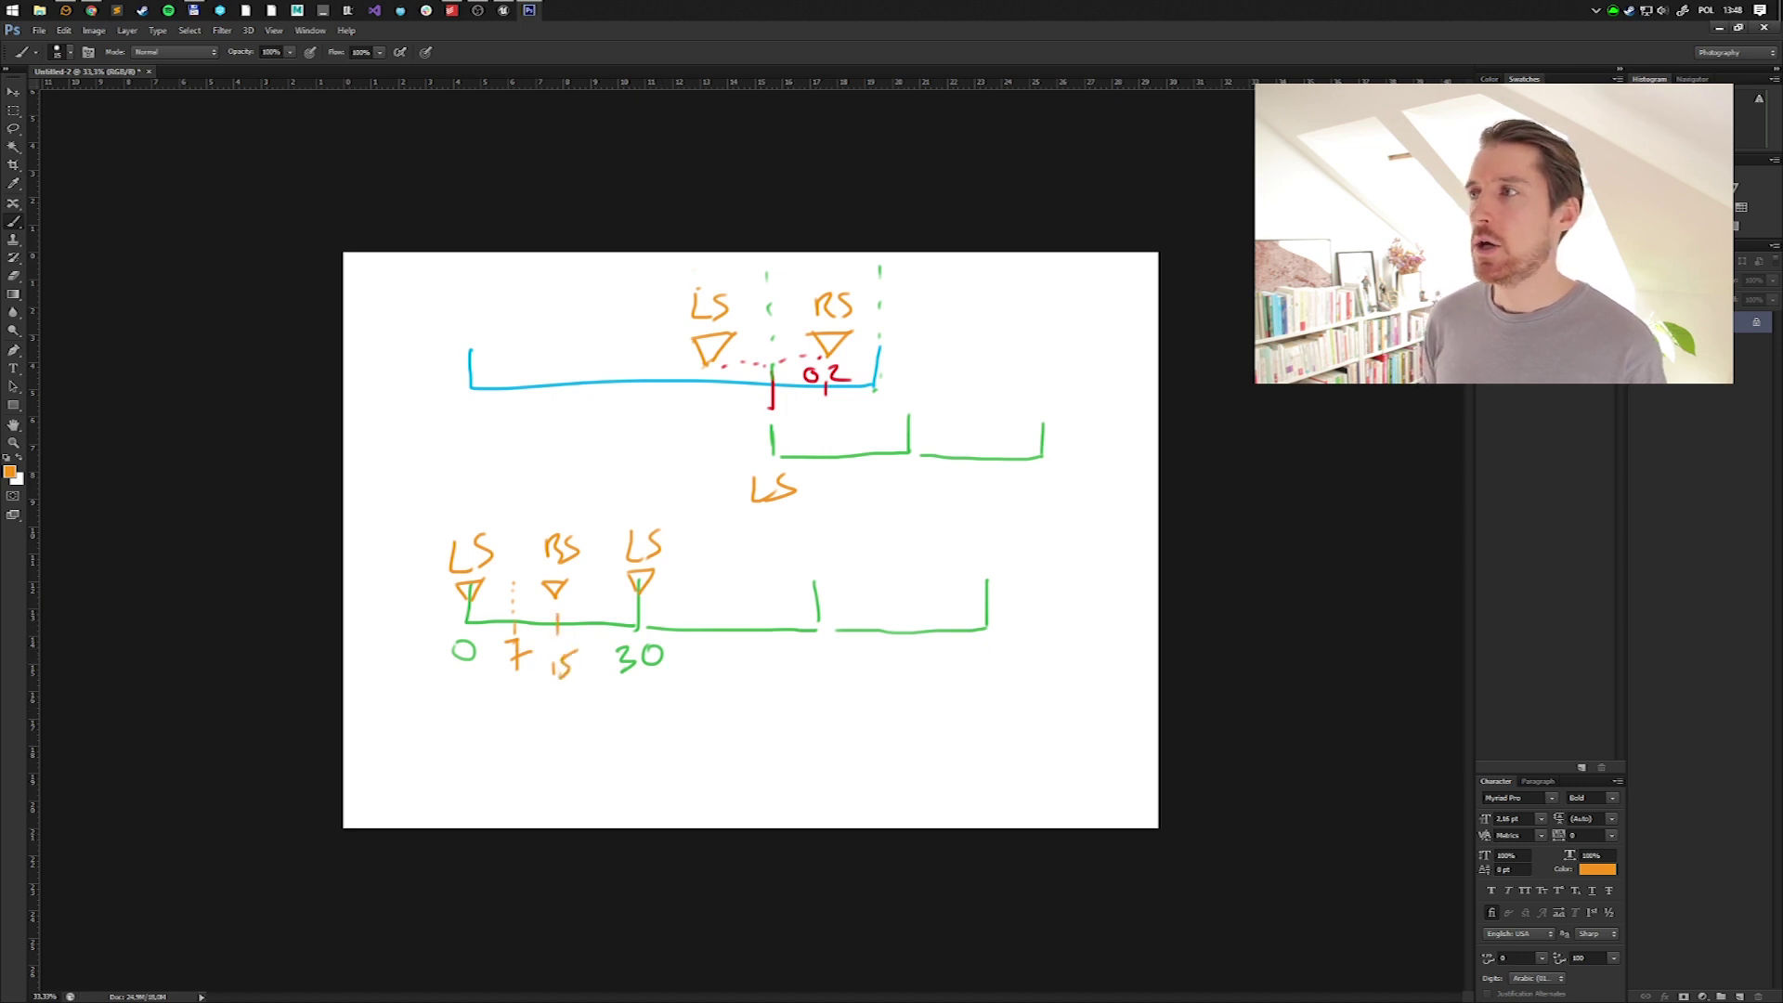
Add a green tick, an orange LS triangle and an RS mark on the upper green timeline.
click(1523, 106)
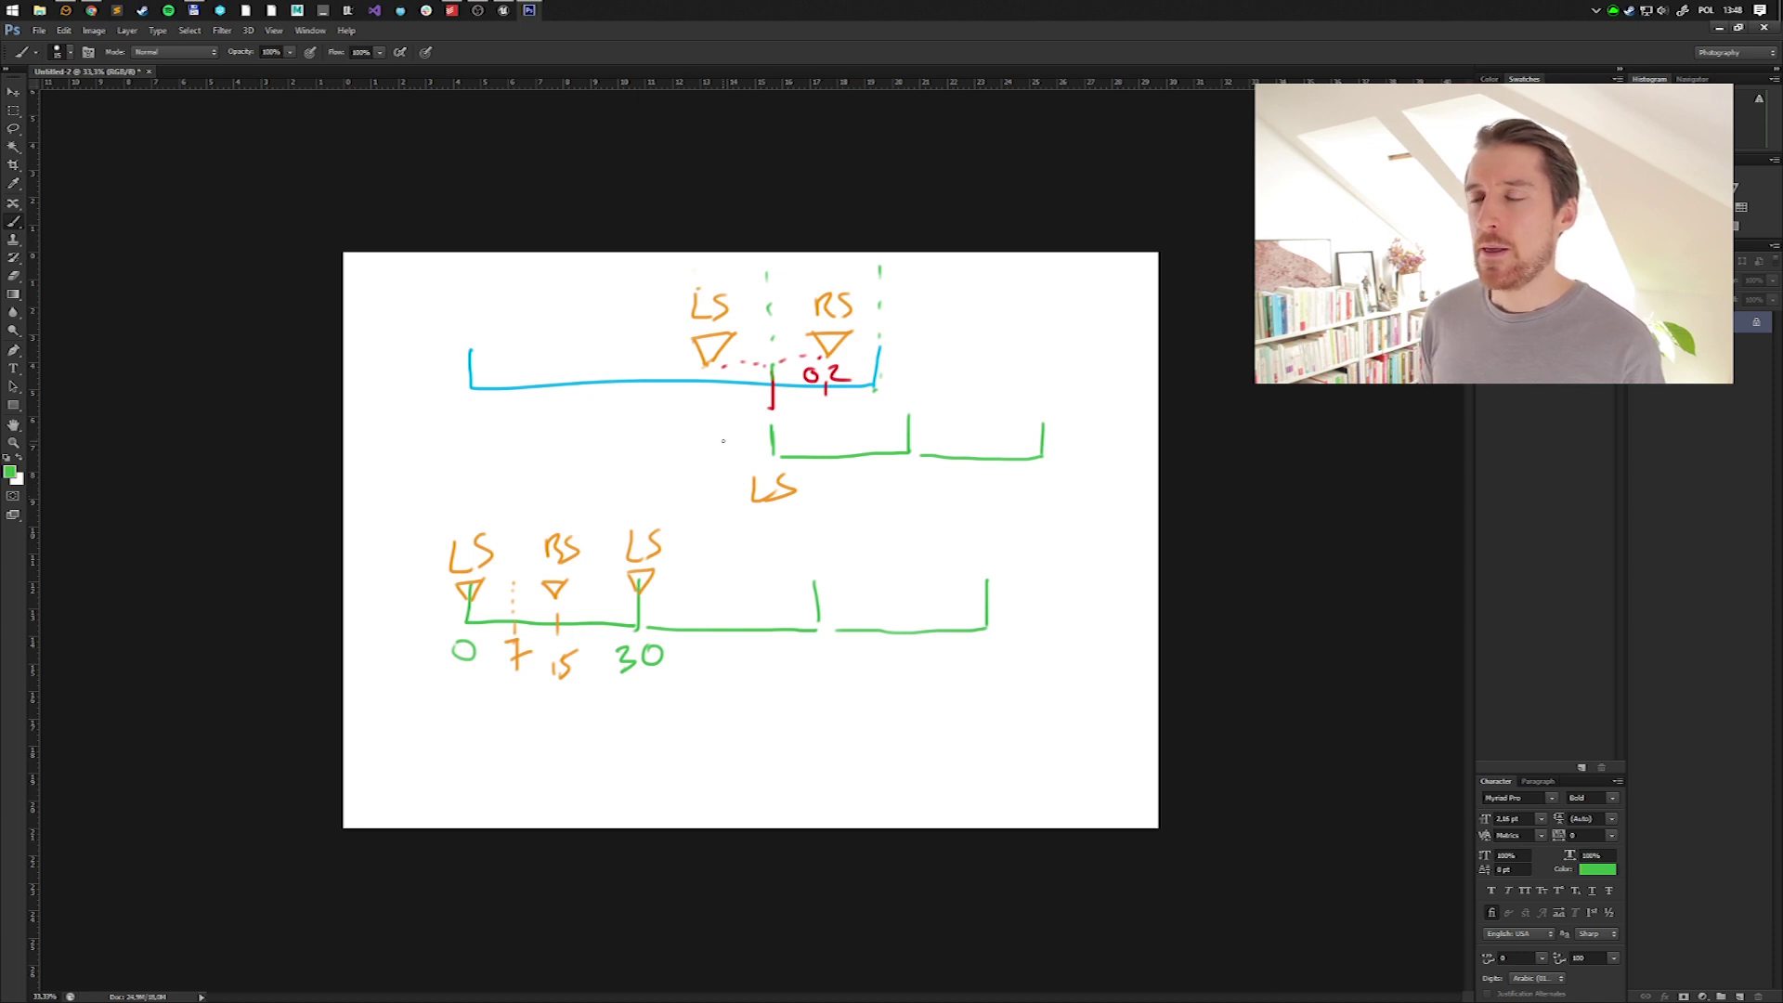
drag(720, 430, 717, 449)
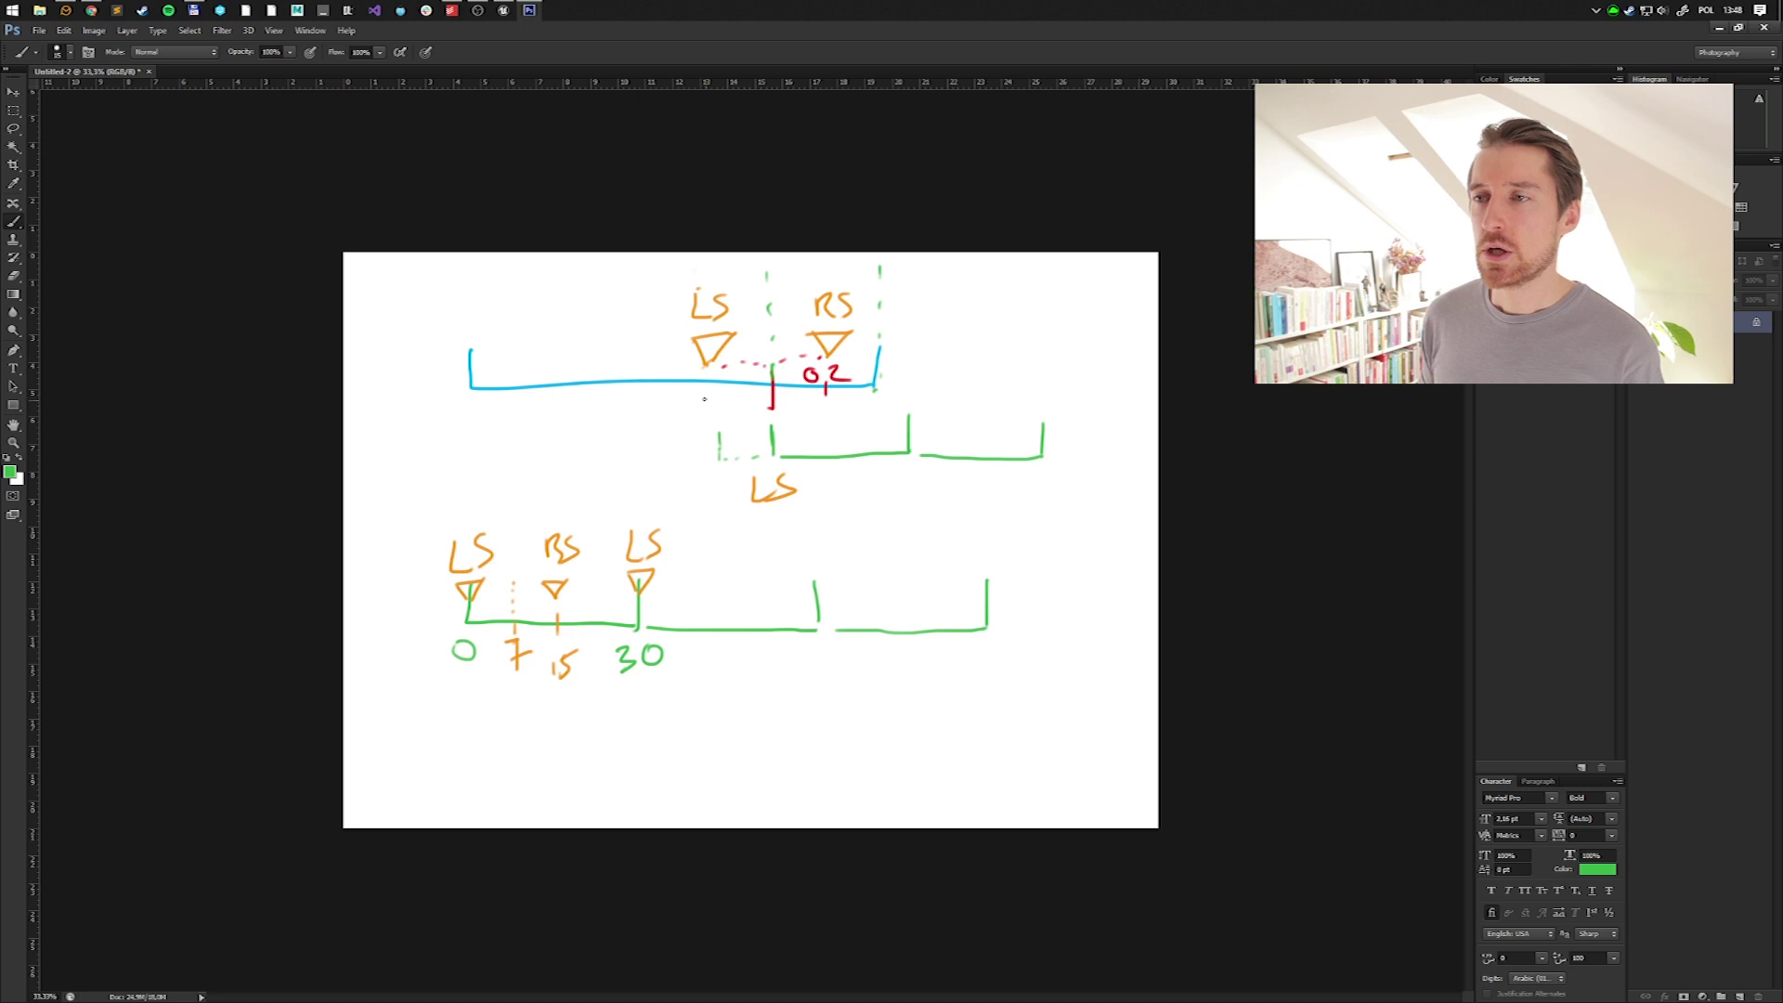
drag(704, 399, 713, 420)
click(1522, 130)
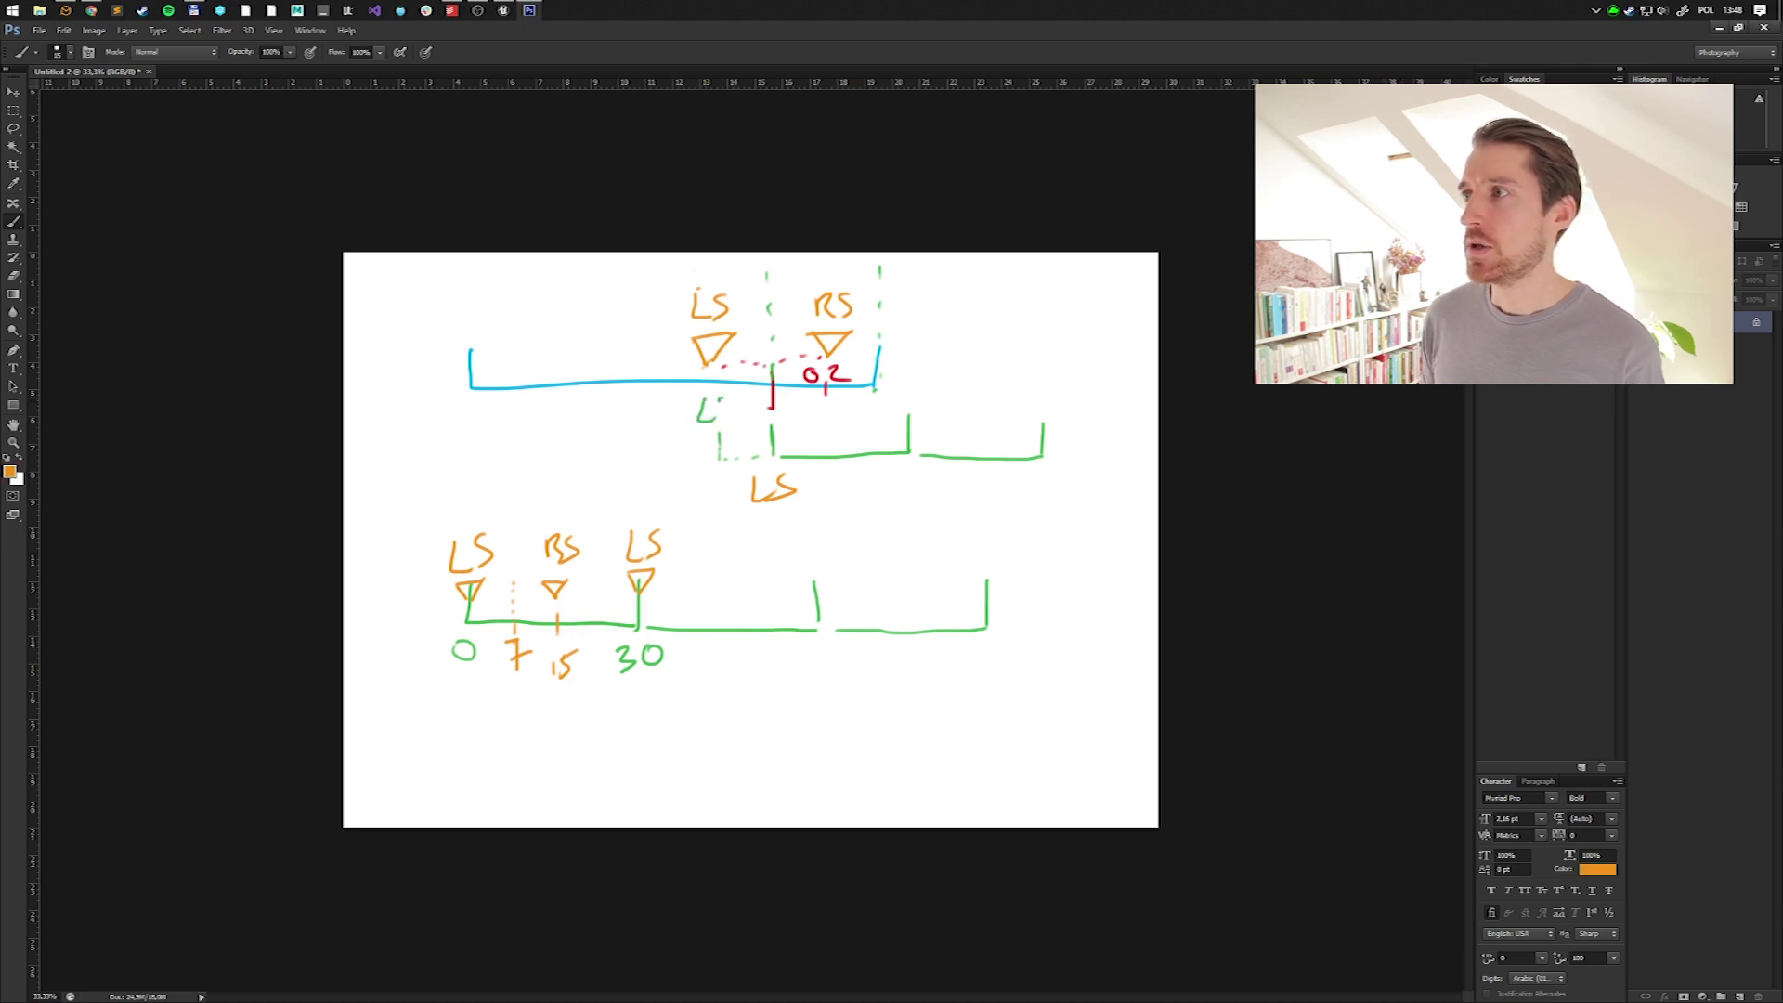
drag(701, 397, 725, 438)
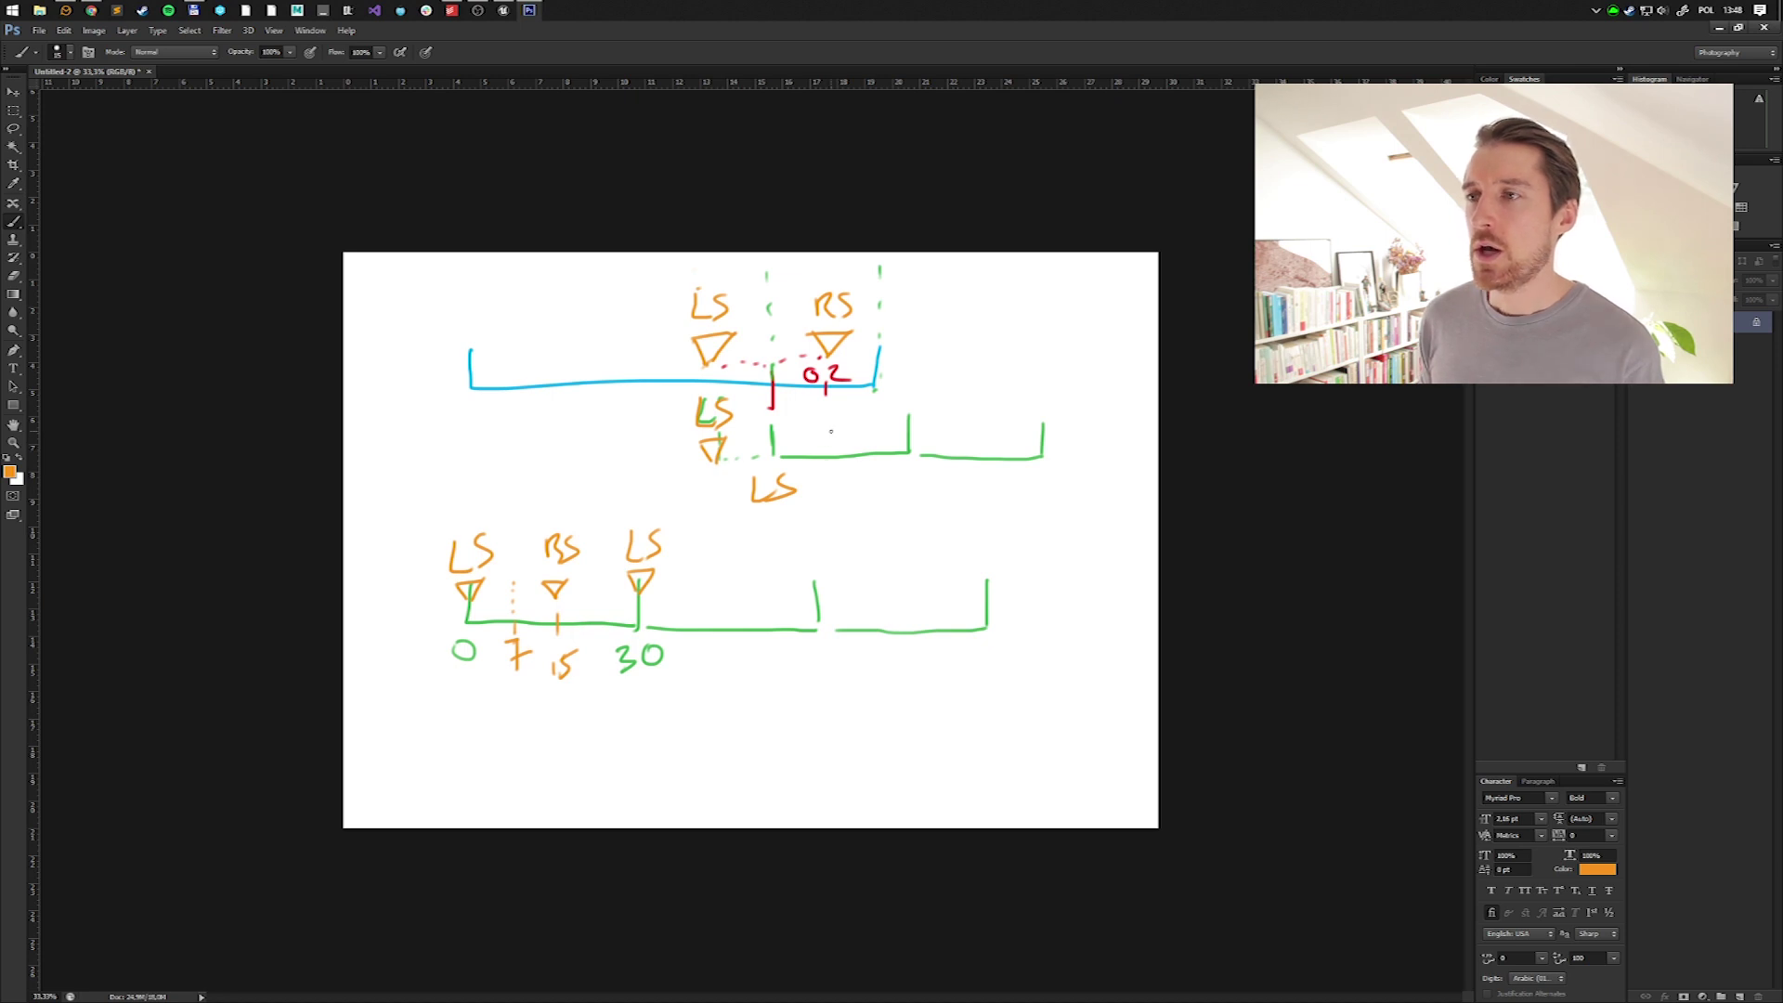
drag(827, 469, 826, 441)
drag(820, 411, 833, 430)
drag(848, 412, 838, 434)
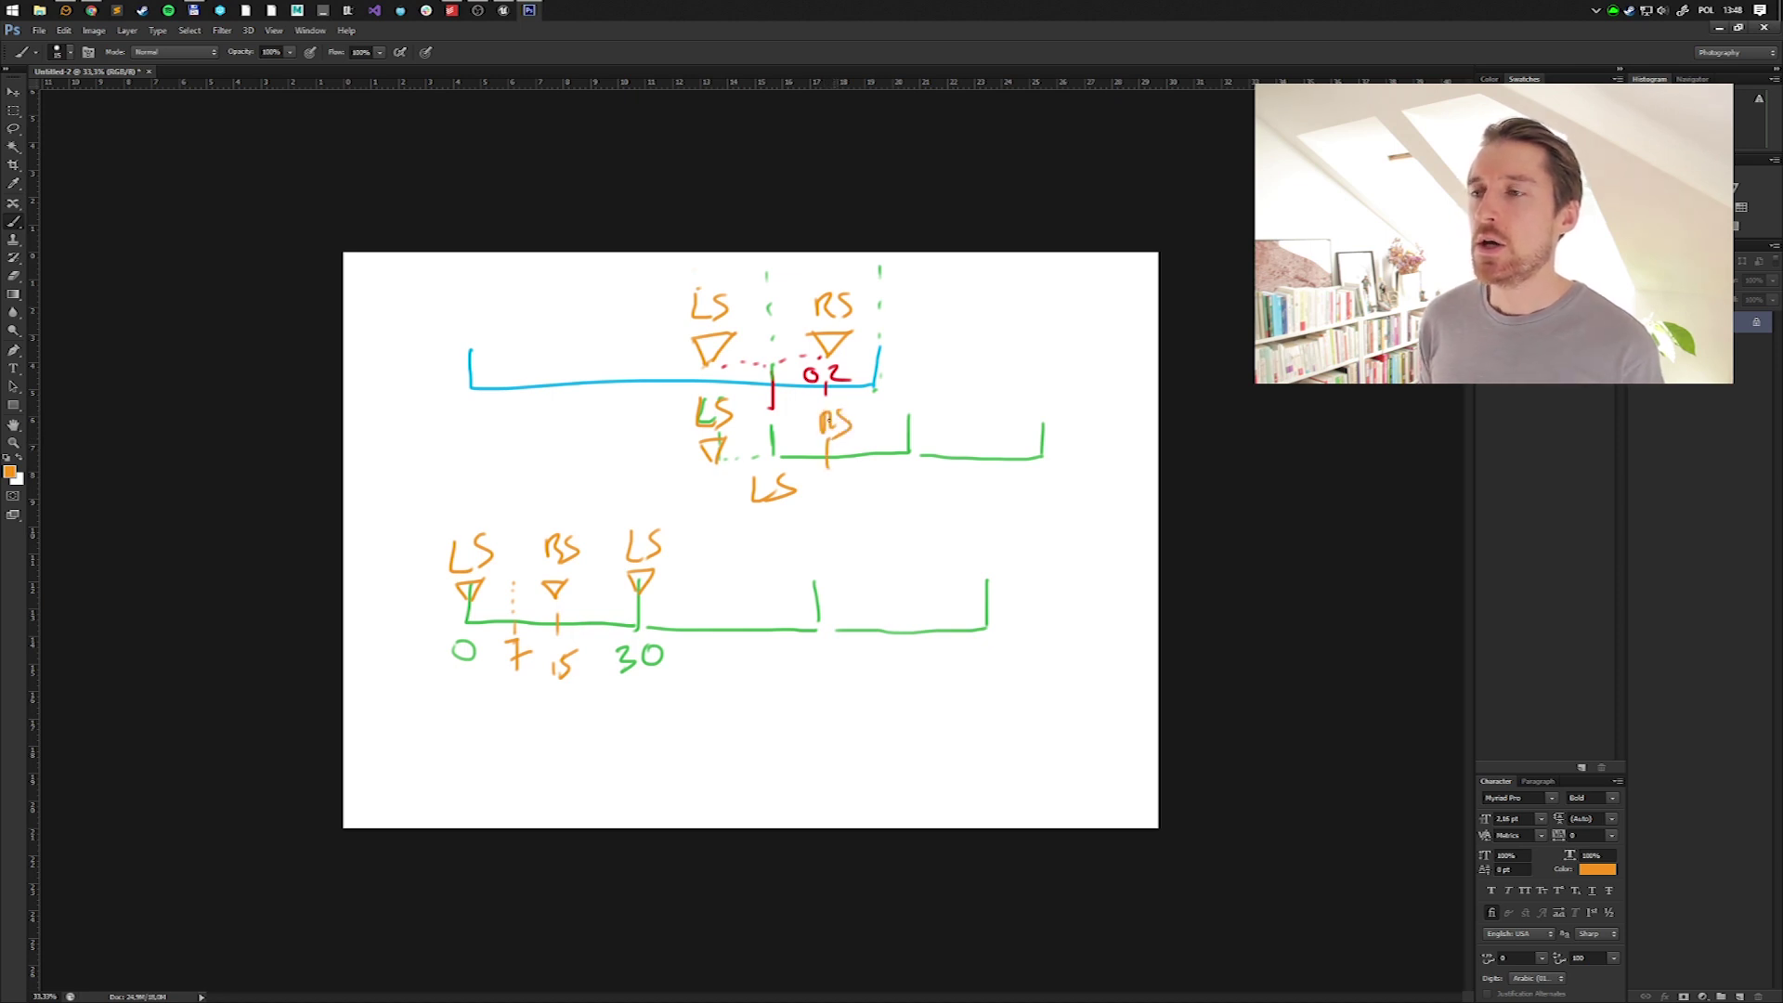